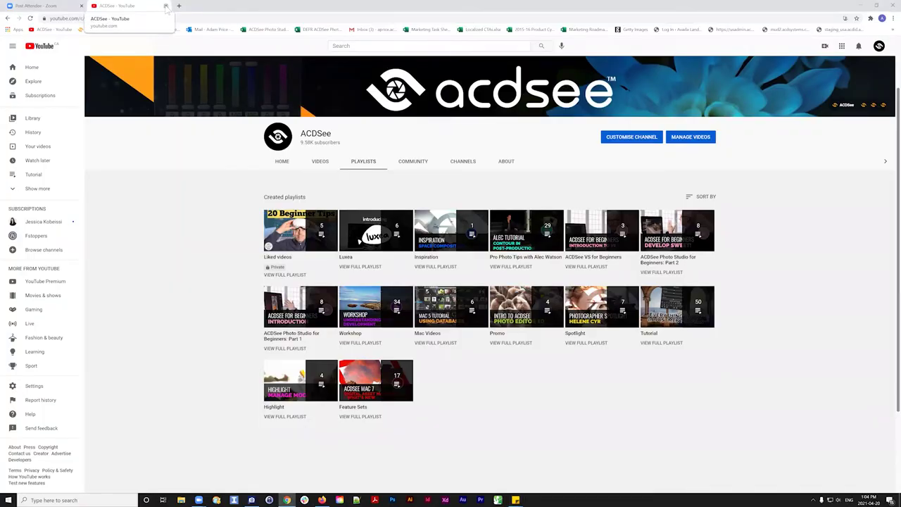
# Close the YouTube browser page and switch to ACDSee Photo Studio Ultimate 2021
pyautogui.click(166, 5)
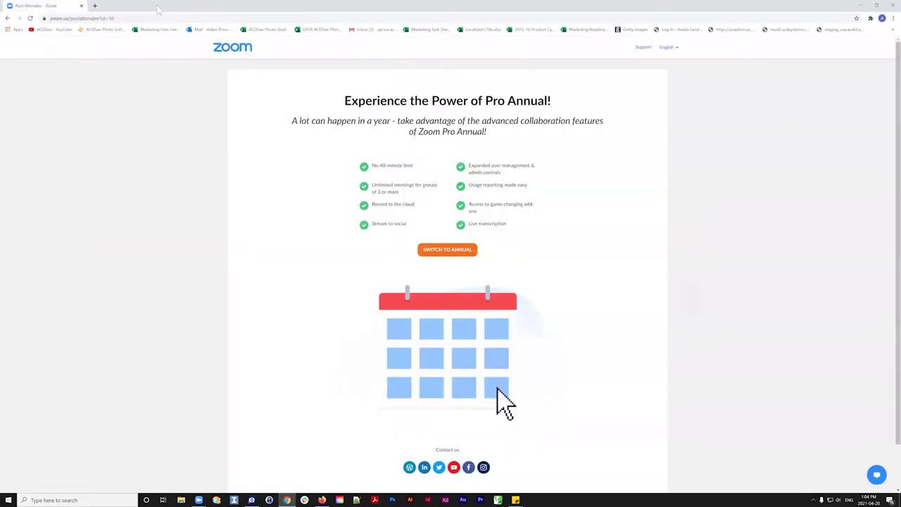
pyautogui.hotkey('alt', 'Tab')
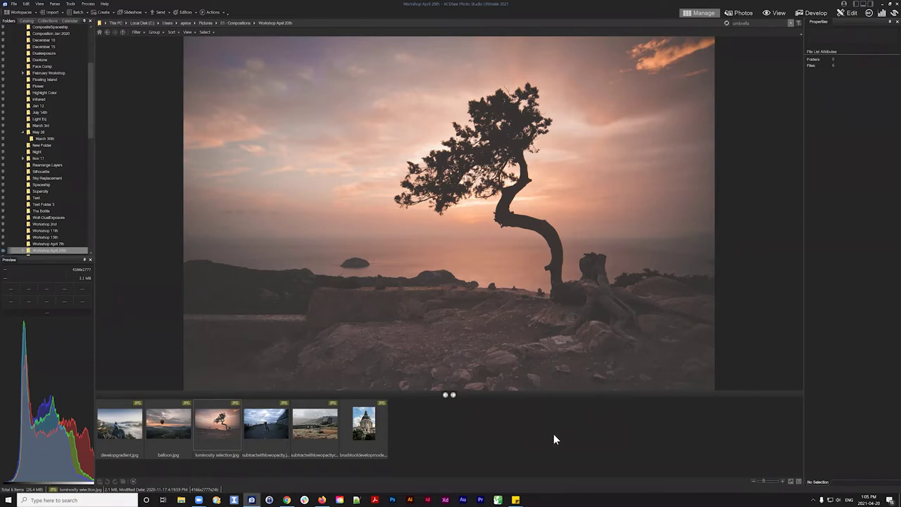
# Preview the workshop photos in the Workshop April 20th folder, including the tree, mountain, dog, castle and dome shots
pyautogui.click(224, 426)
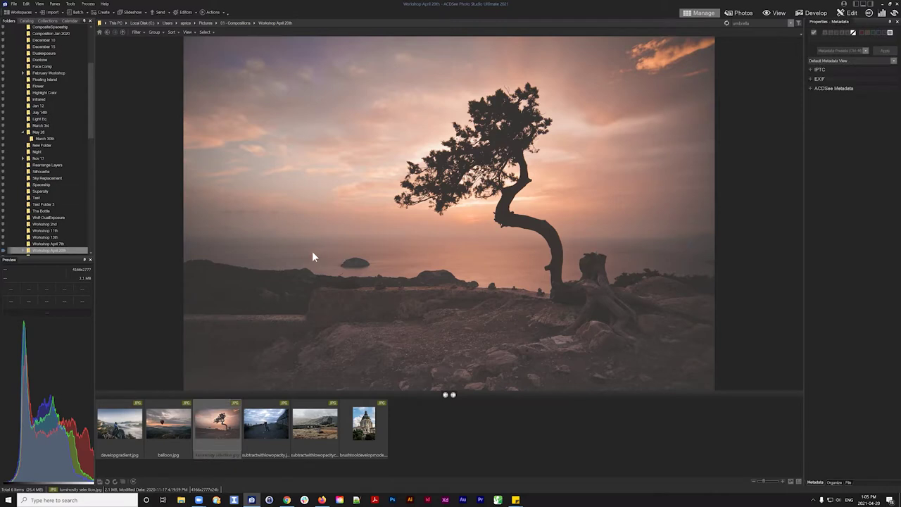
pyautogui.click(137, 428)
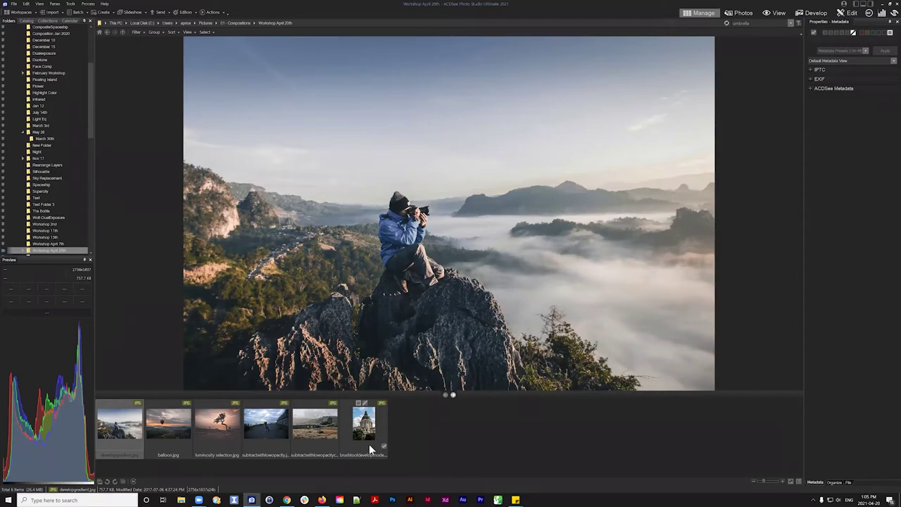
pyautogui.click(271, 430)
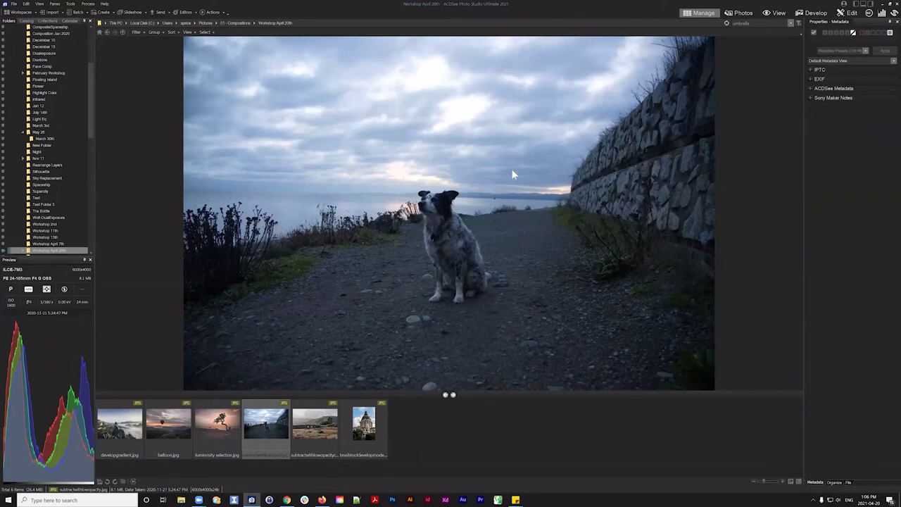
pyautogui.click(313, 427)
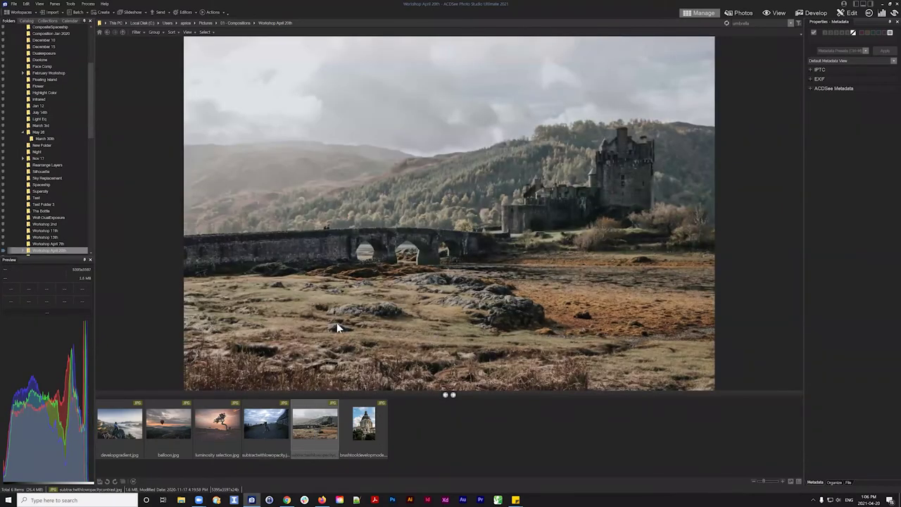
pyautogui.click(366, 424)
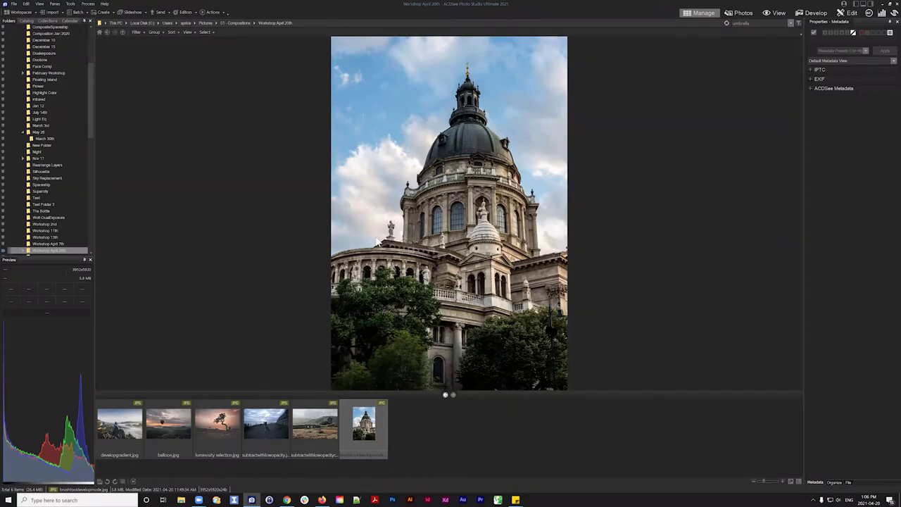
# Open luminosity selection.jpg in Edit mode
pyautogui.click(219, 425)
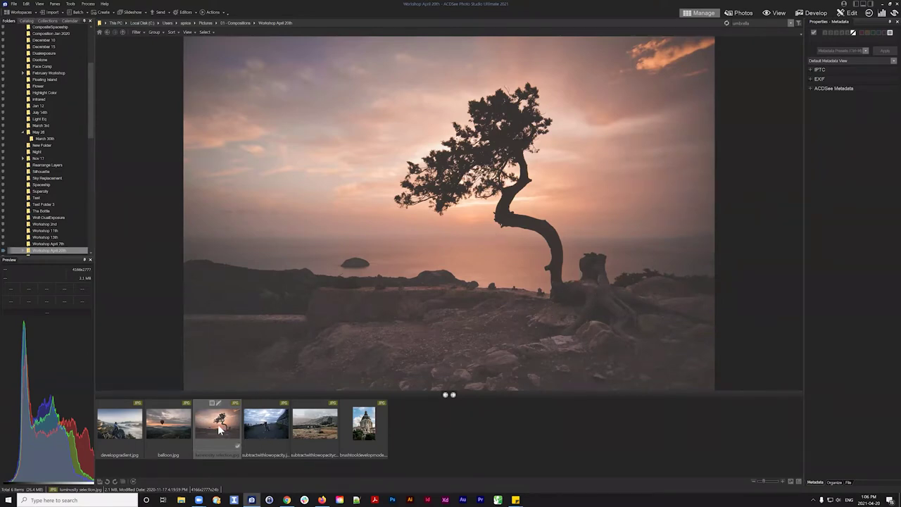
pyautogui.click(852, 14)
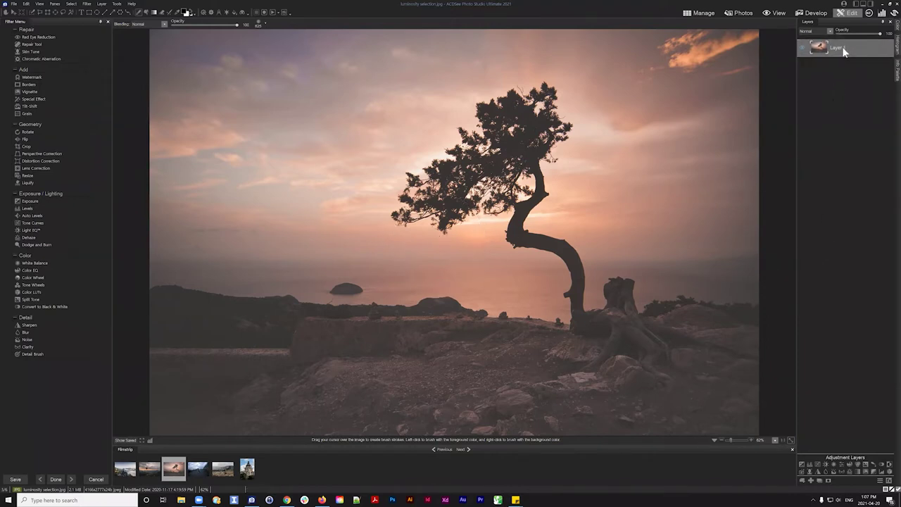
# Duplicate the photo layer and create a luminosity selection on the copy
pyautogui.click(822, 482)
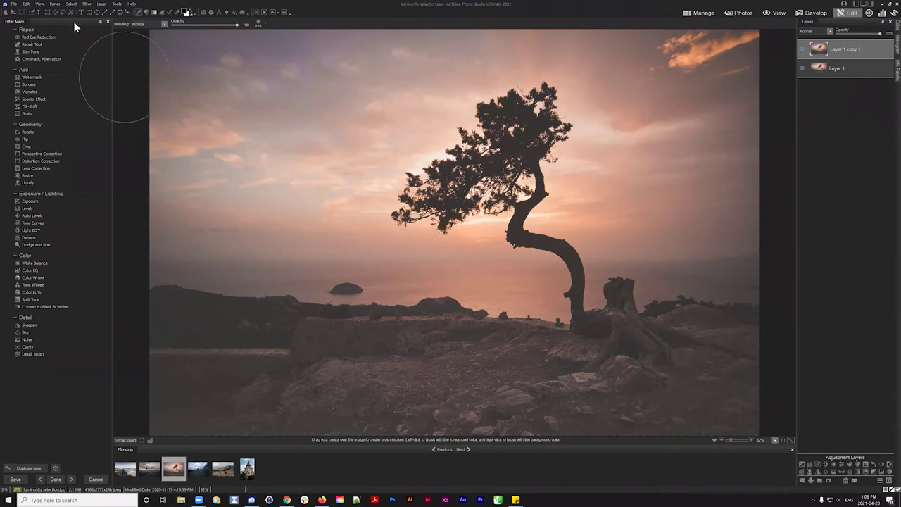
pyautogui.click(72, 4)
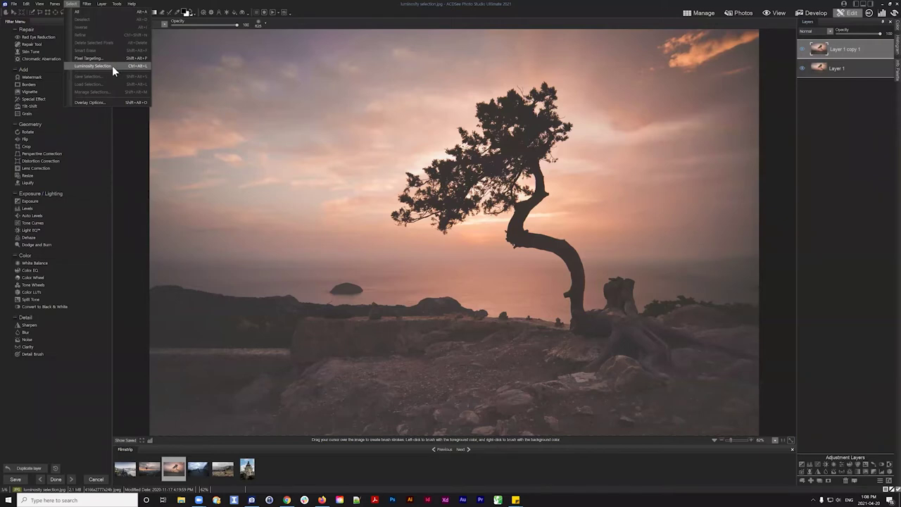
pyautogui.click(109, 64)
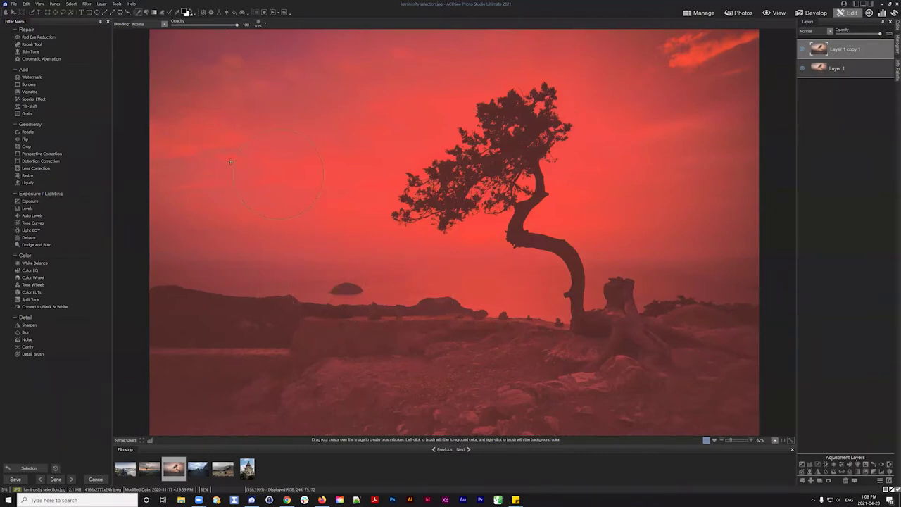
# Set the selection overlay to Selection Highlighted in red at 75 opacity
pyautogui.click(71, 4)
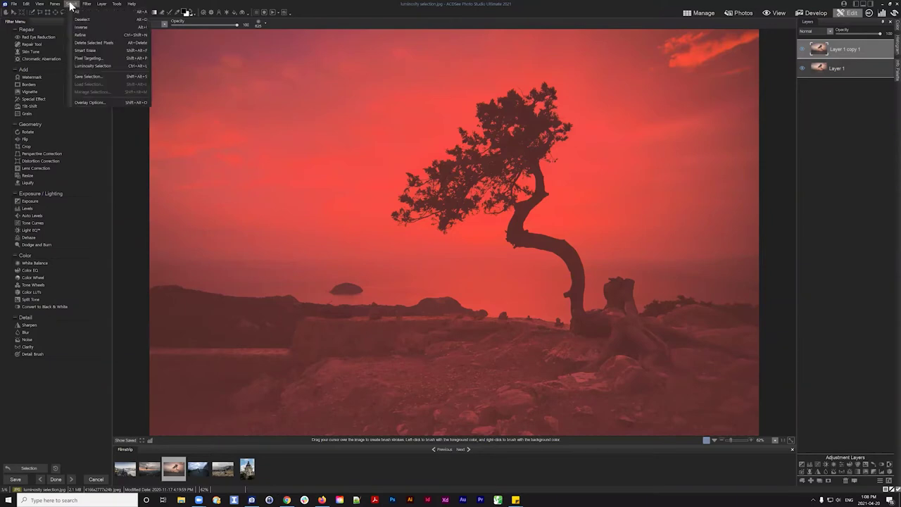
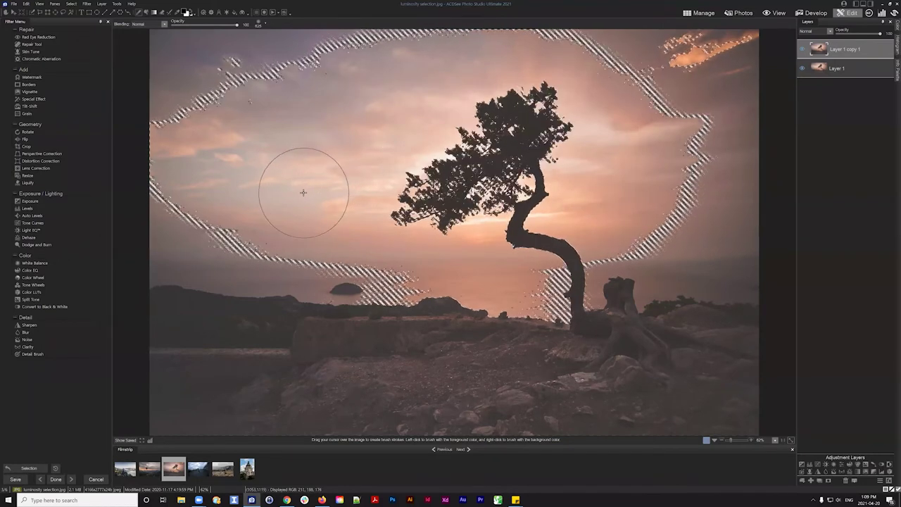
pyautogui.click(71, 5)
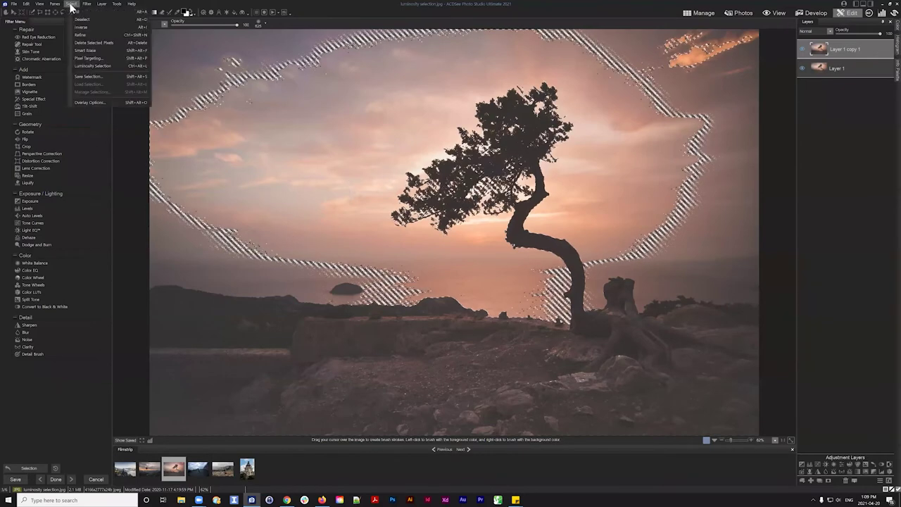
pyautogui.click(90, 102)
pyautogui.click(400, 247)
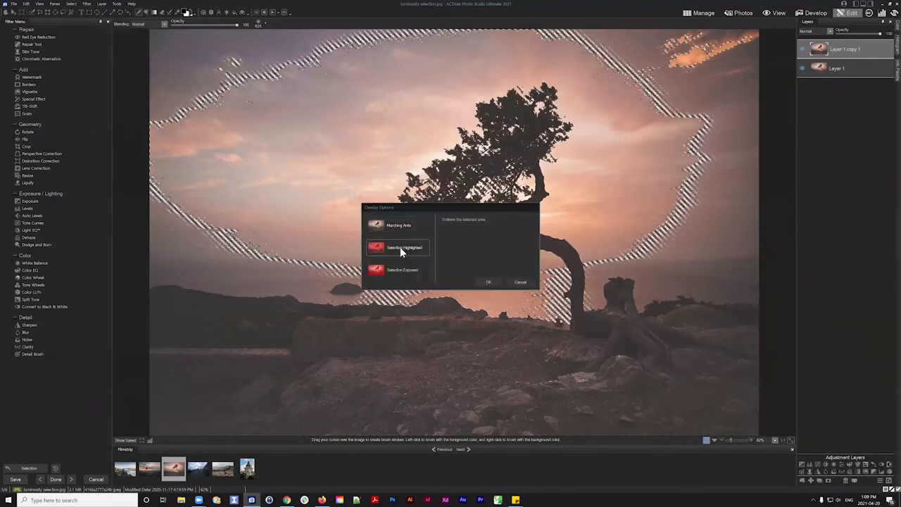
pyautogui.moveTo(427, 206); pyautogui.dragTo(406, 205)
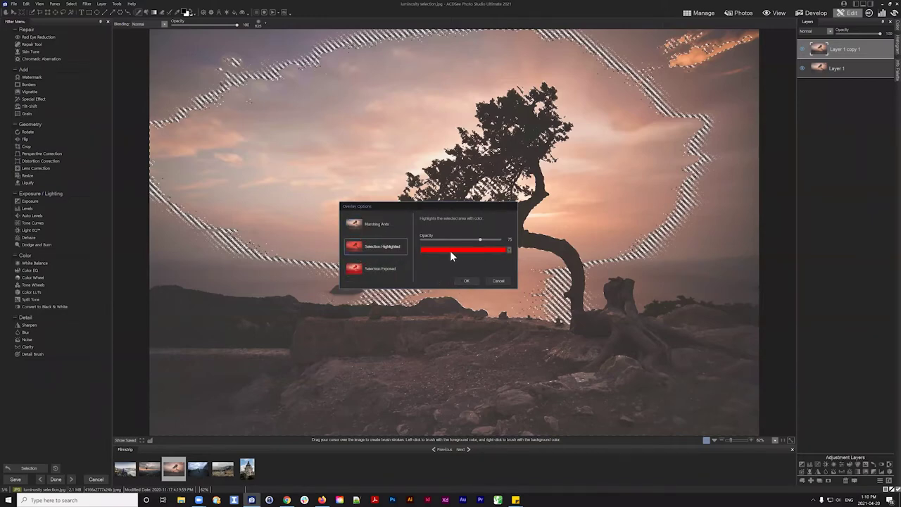
pyautogui.click(509, 249)
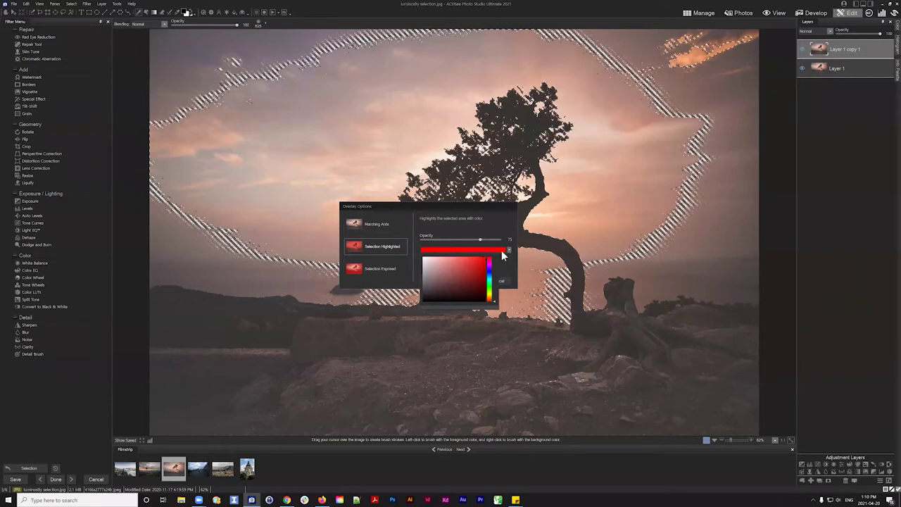
pyautogui.click(509, 249)
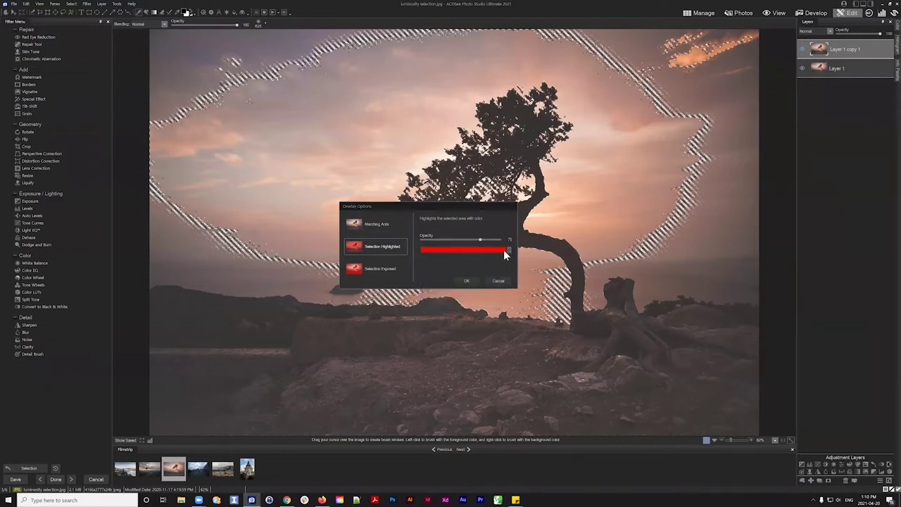
pyautogui.click(468, 281)
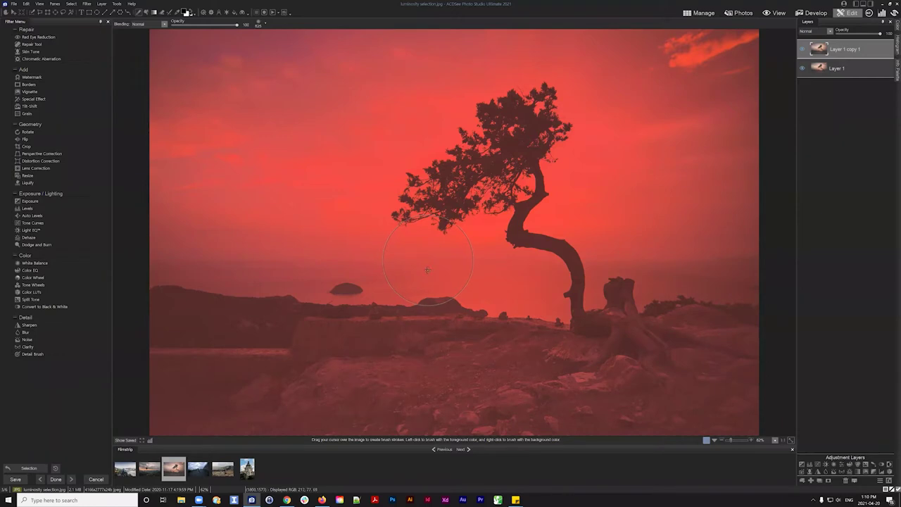
# Invert the luminosity selection so that it covers the dark areas
pyautogui.click(71, 4)
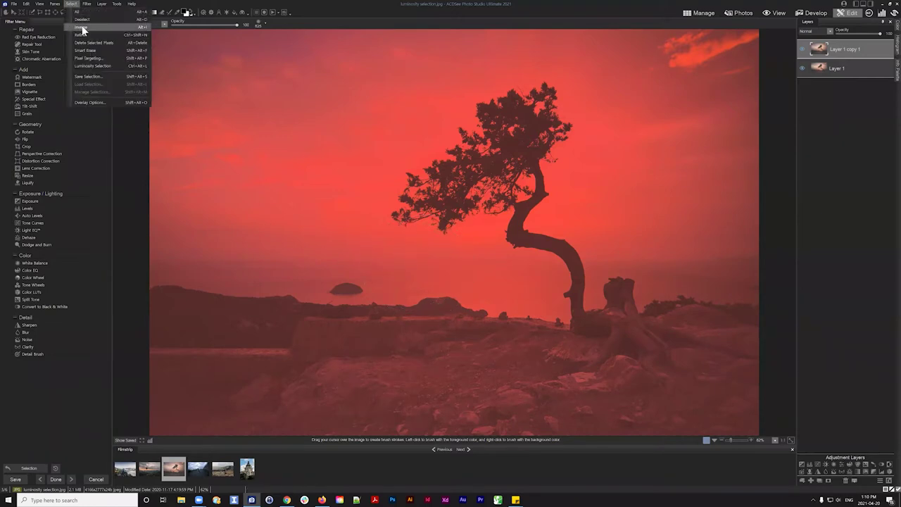
pyautogui.click(80, 27)
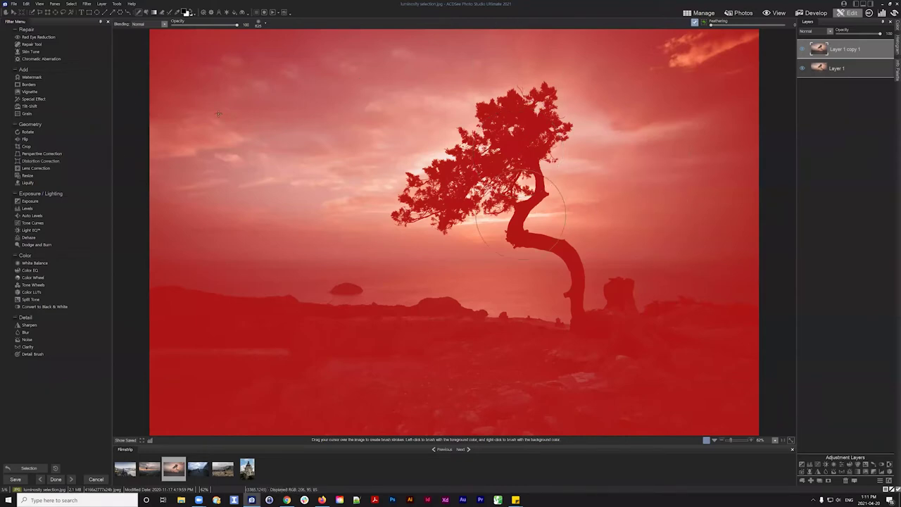
pyautogui.click(71, 3)
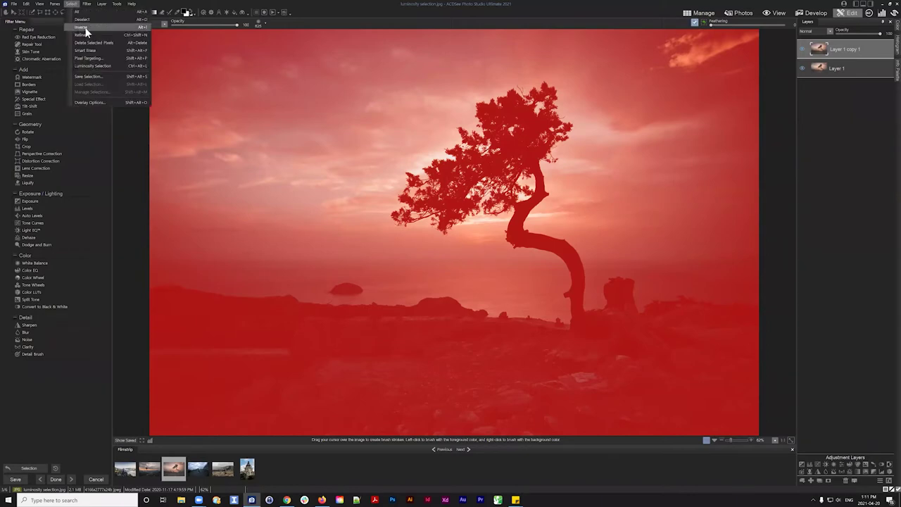
pyautogui.click(128, 165)
pyautogui.click(136, 163)
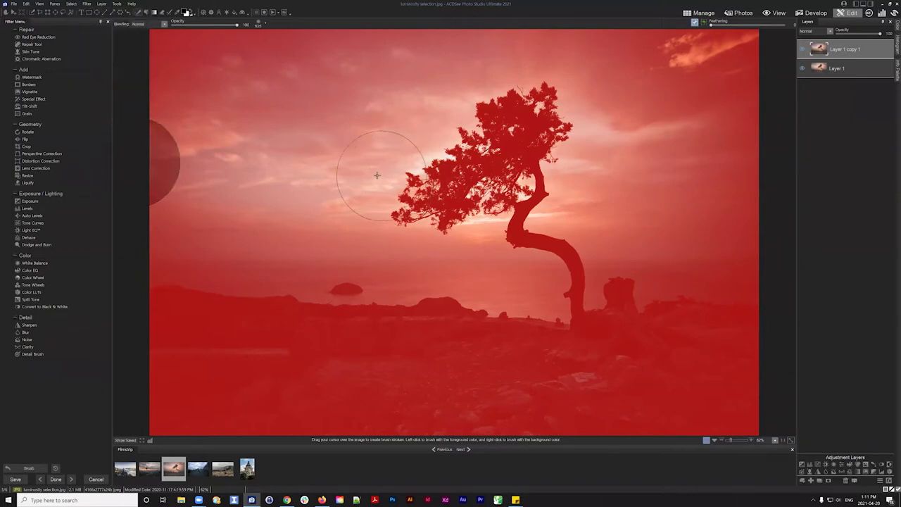
pyautogui.click(24, 468)
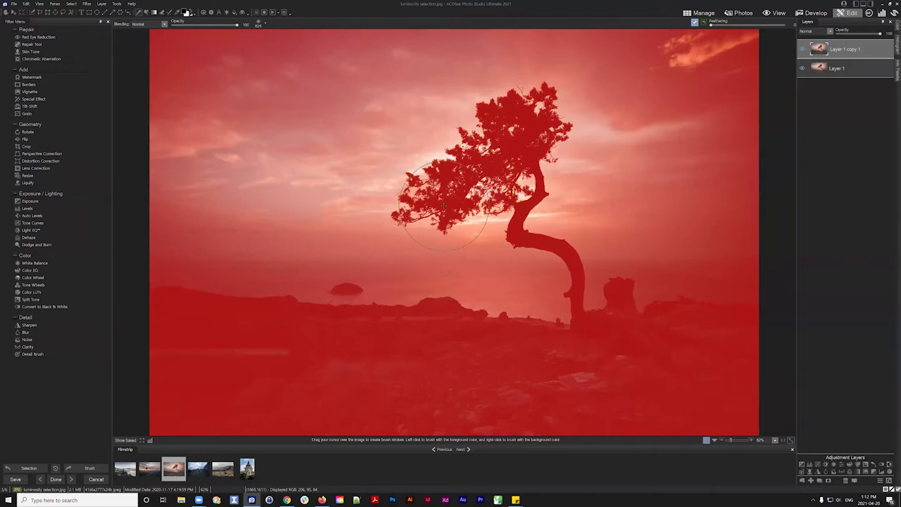
# Invert the selection back to the bright areas of the photo
pyautogui.click(71, 3)
pyautogui.click(81, 29)
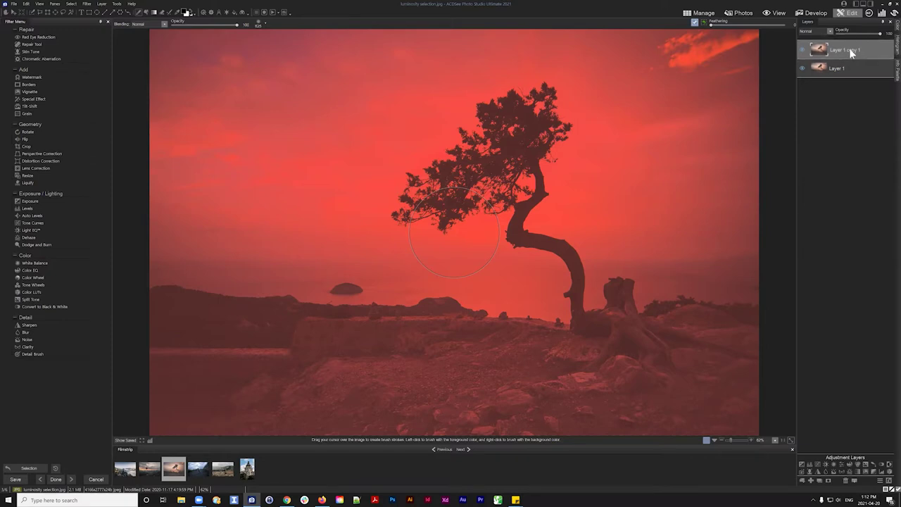
# Add a Curves adjustment layer masked by the luminosity selection and show its mask properties
pyautogui.moveTo(849, 48); pyautogui.dragTo(849, 52)
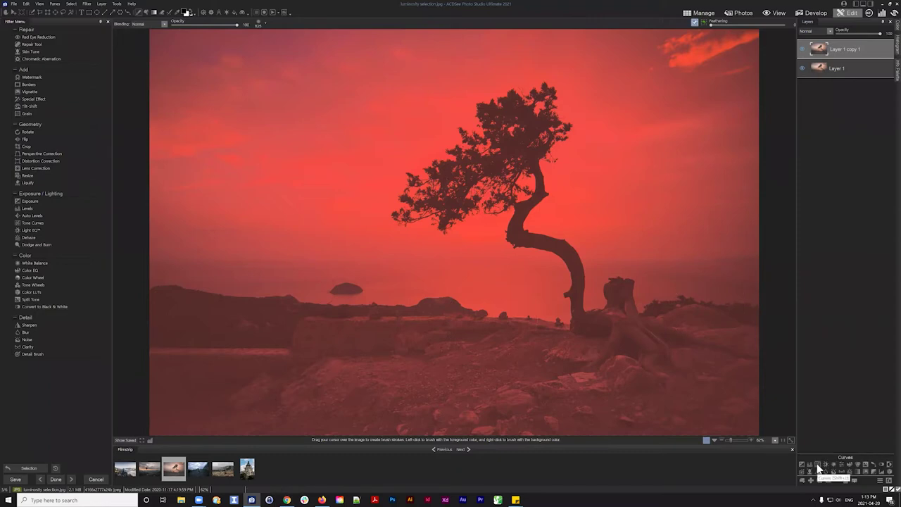
pyautogui.click(818, 465)
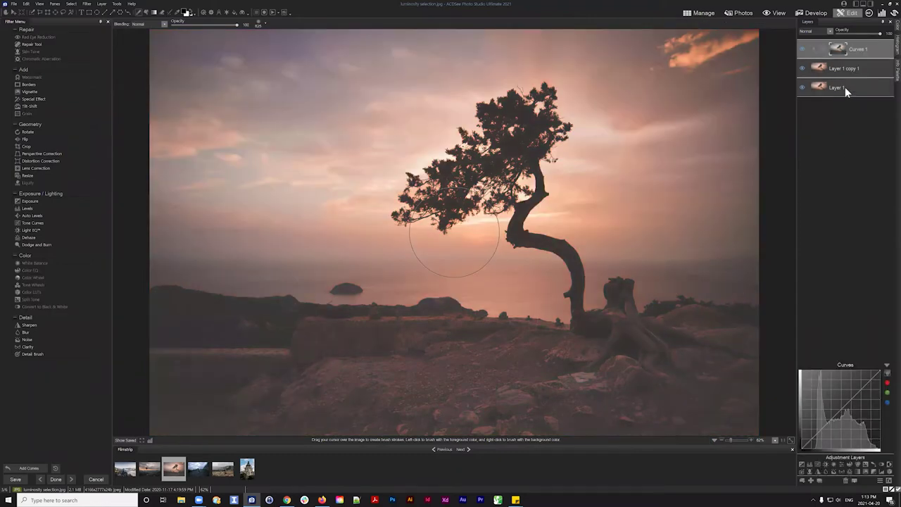
pyautogui.click(837, 48)
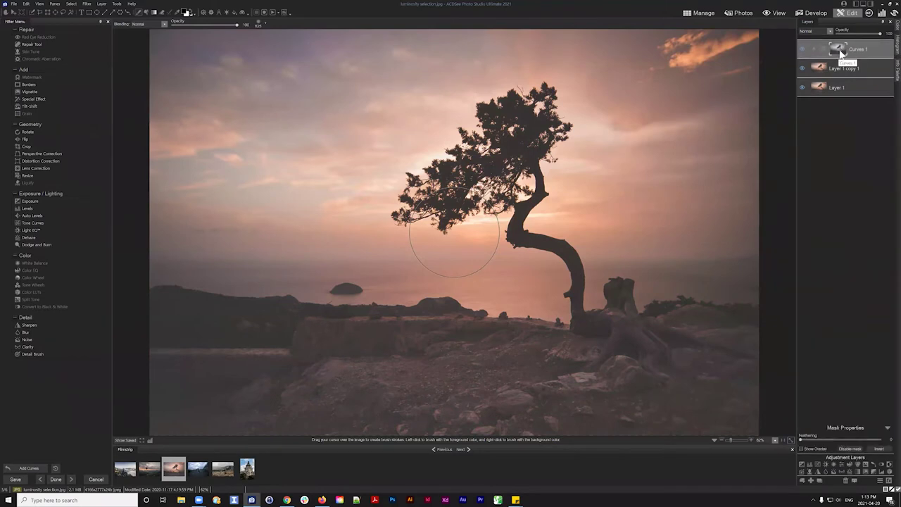
pyautogui.click(872, 52)
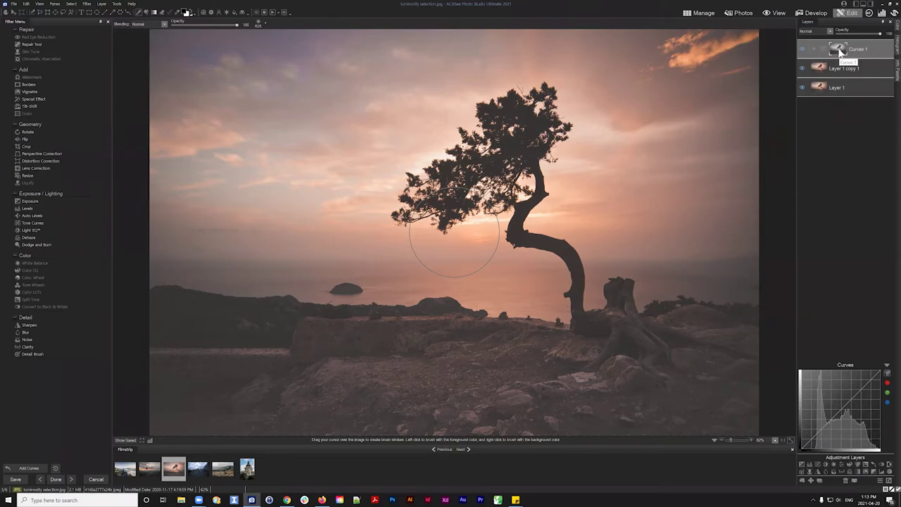
pyautogui.click(839, 51)
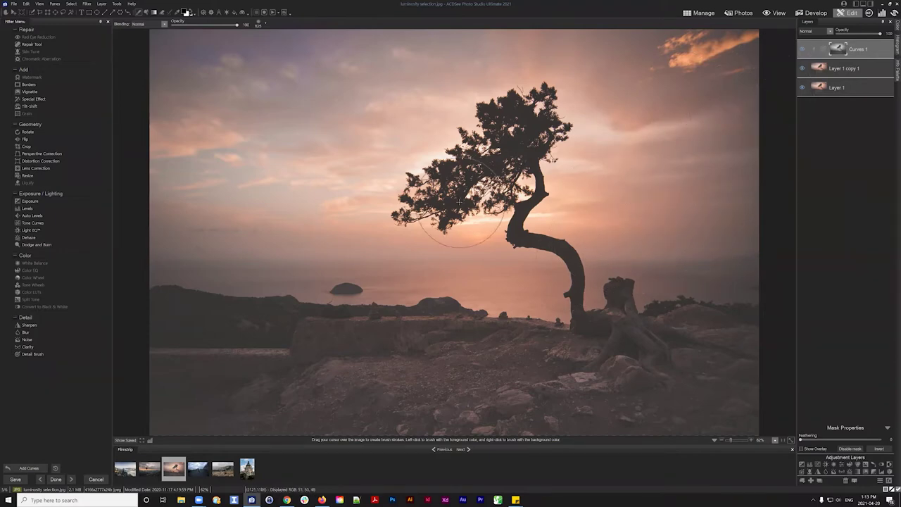
# Duplicate the Curves 1 adjustment layer and invert the copy's mask to target the dark areas
pyautogui.rightClick(853, 46)
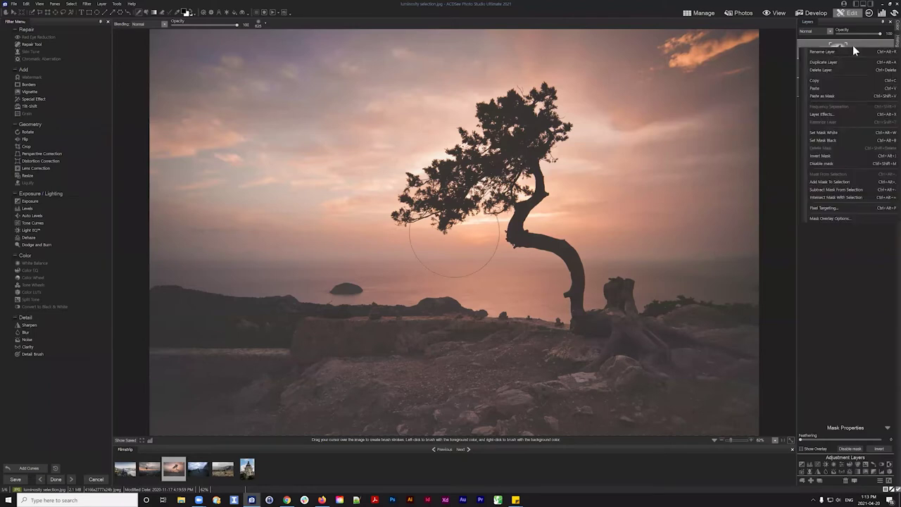
pyautogui.click(823, 62)
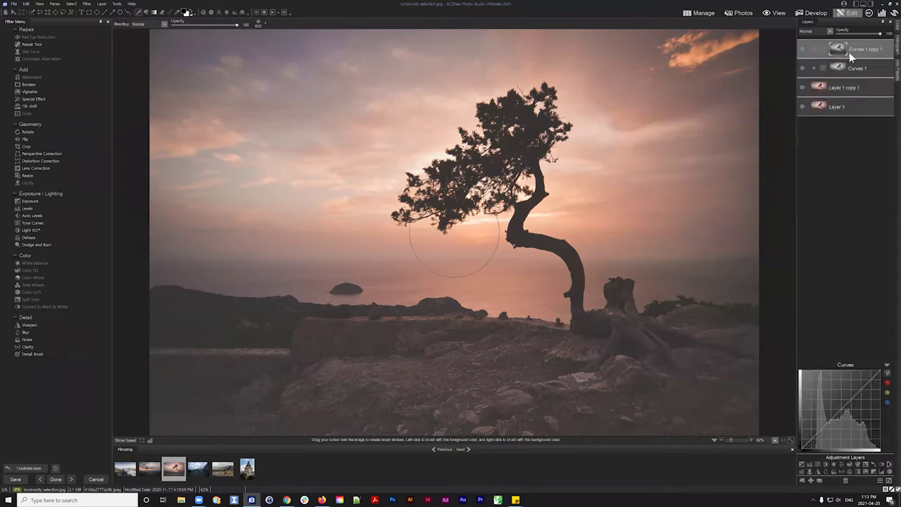
pyautogui.click(839, 50)
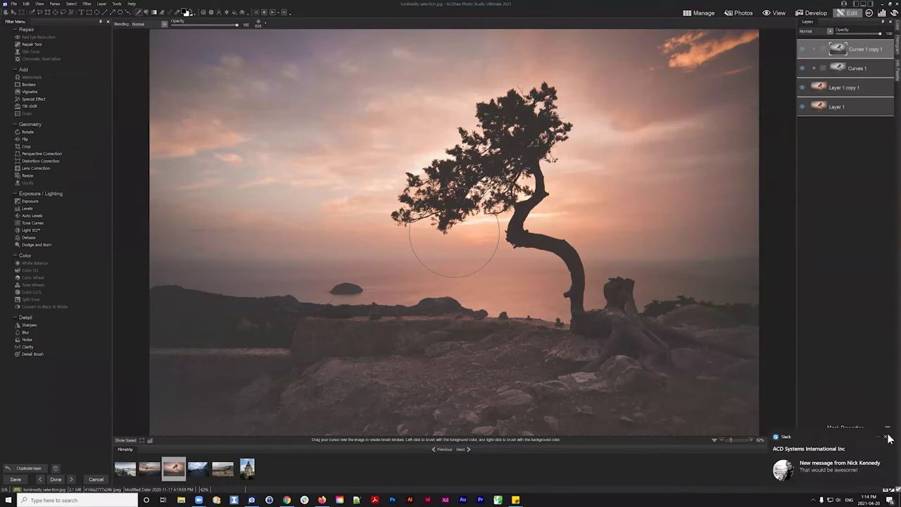
pyautogui.click(878, 452)
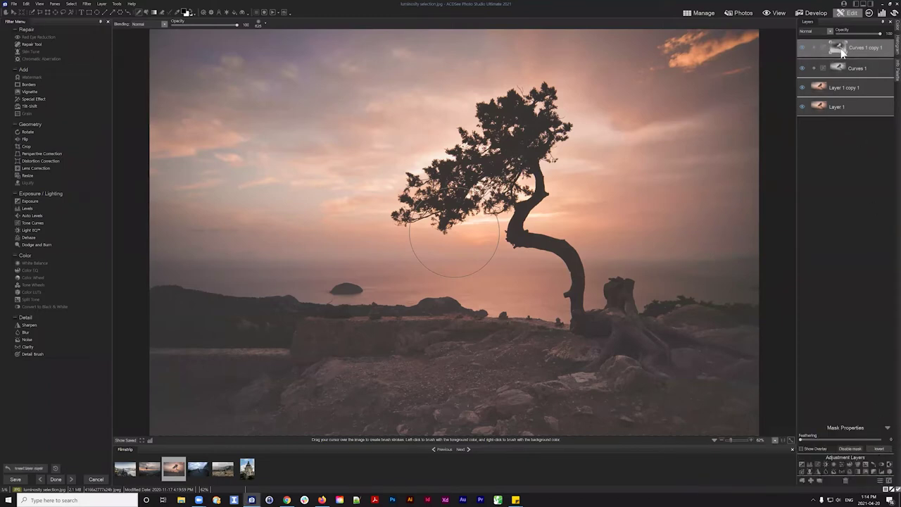
# With the two Curves layers hidden, create a luminosity selection from Layer 1 copy 1
pyautogui.moveTo(839, 58)
pyautogui.mouseDown()
pyautogui.moveTo(844, 48)
pyautogui.moveTo(833, 55)
pyautogui.moveTo(844, 51)
pyautogui.moveTo(841, 68)
pyautogui.mouseUp()
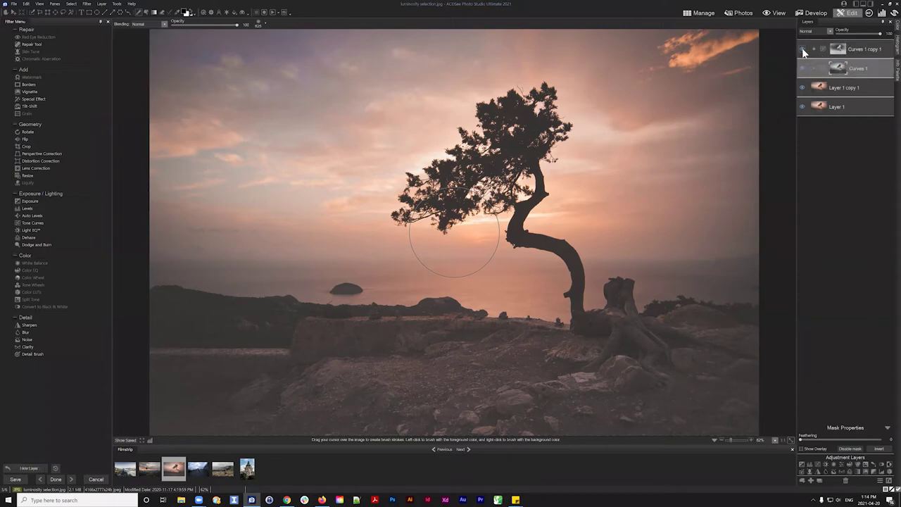
pyautogui.click(837, 88)
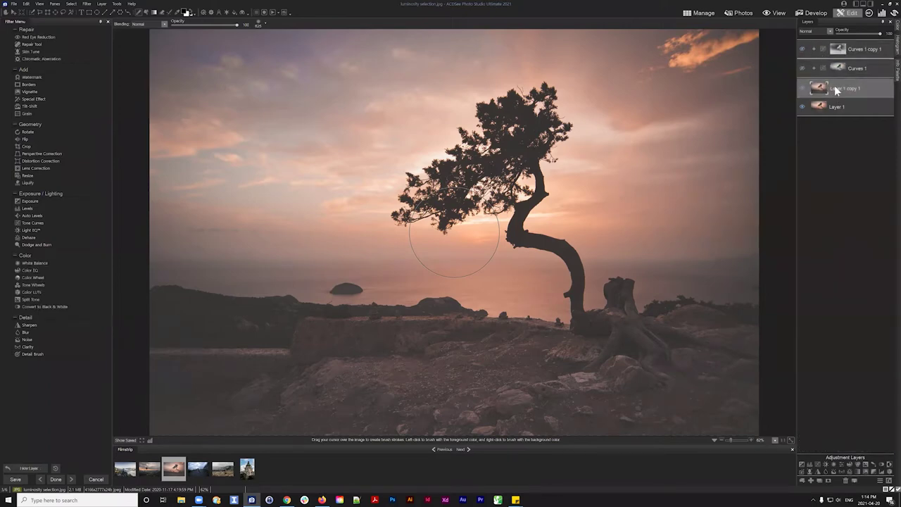
pyautogui.click(71, 4)
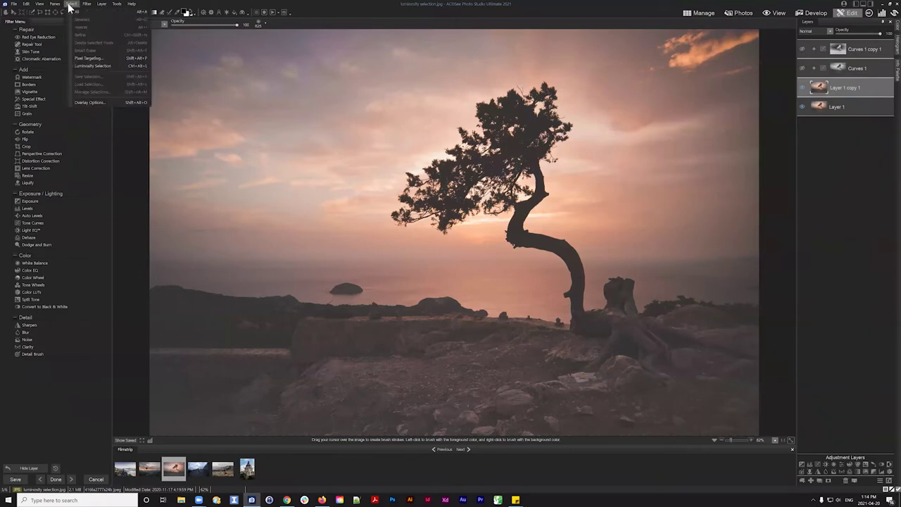
pyautogui.click(88, 66)
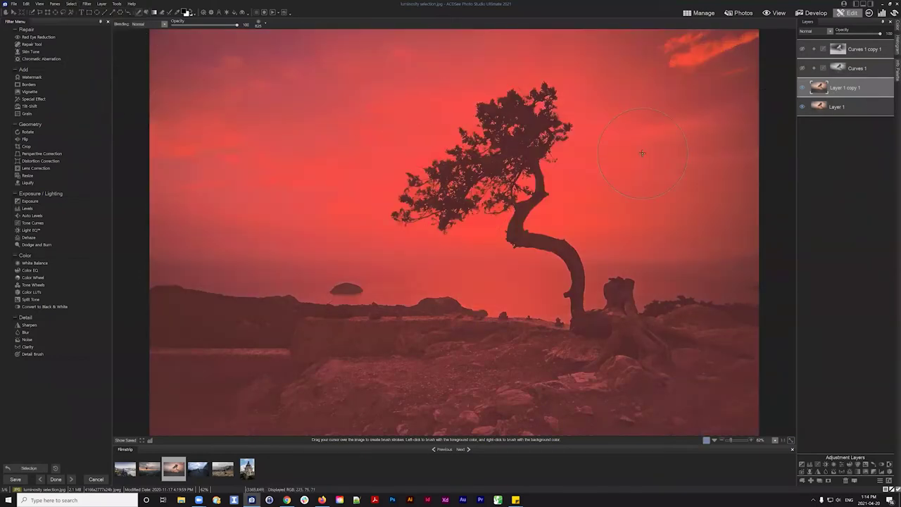
# Invert the luminosity selection while Layer 1 copy 1 is the active layer
pyautogui.click(862, 68)
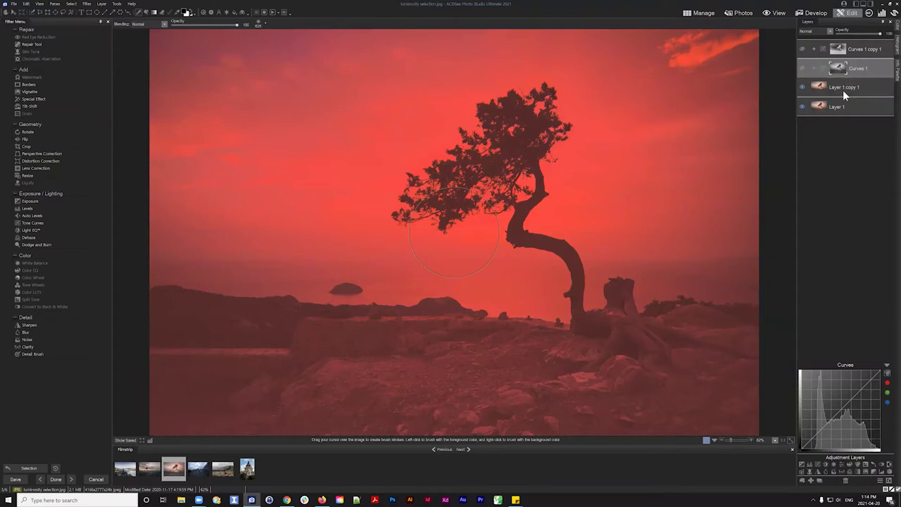
pyautogui.click(843, 90)
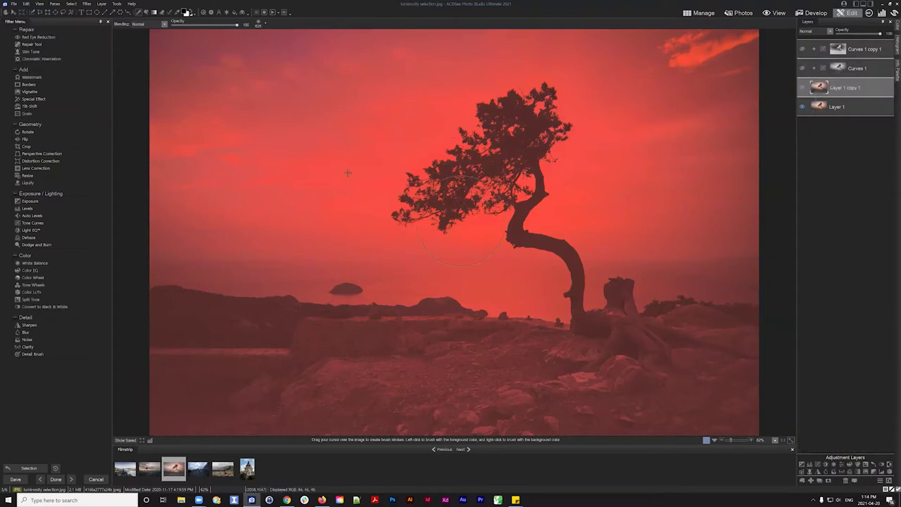
pyautogui.click(72, 4)
pyautogui.click(81, 28)
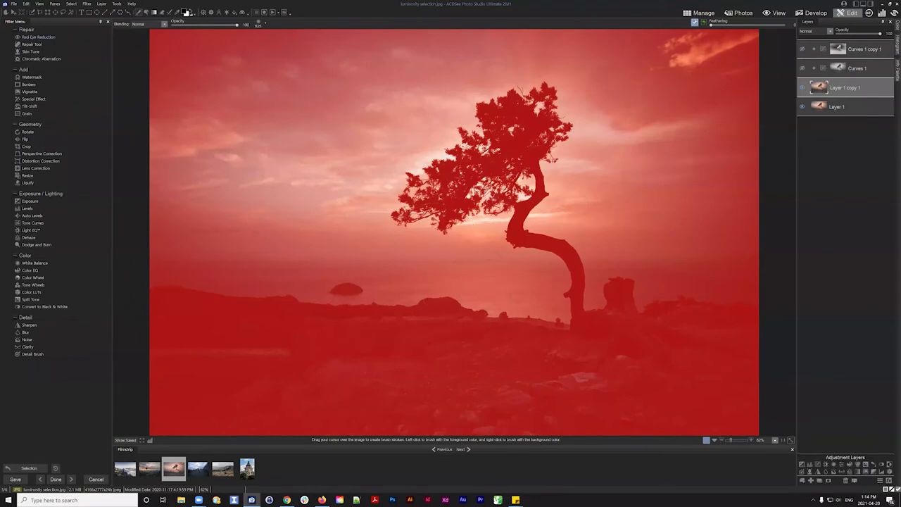
# Clear the luminosity selection and delete the Curves 1 copy 1 adjustment layer
pyautogui.click(876, 54)
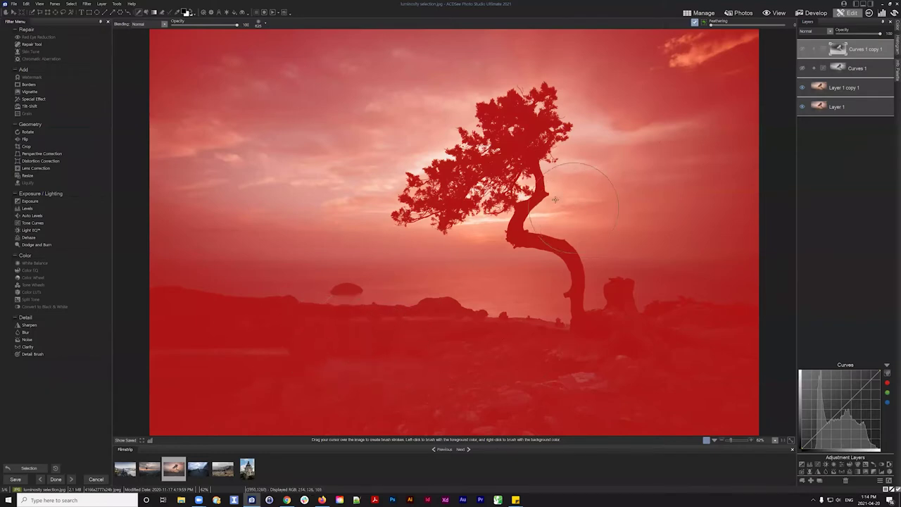
pyautogui.click(71, 4)
pyautogui.click(92, 21)
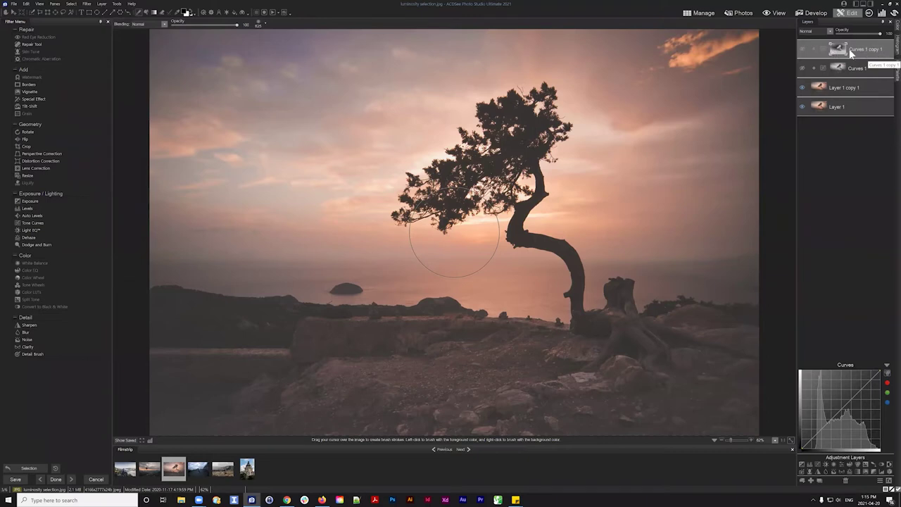
pyautogui.click(844, 481)
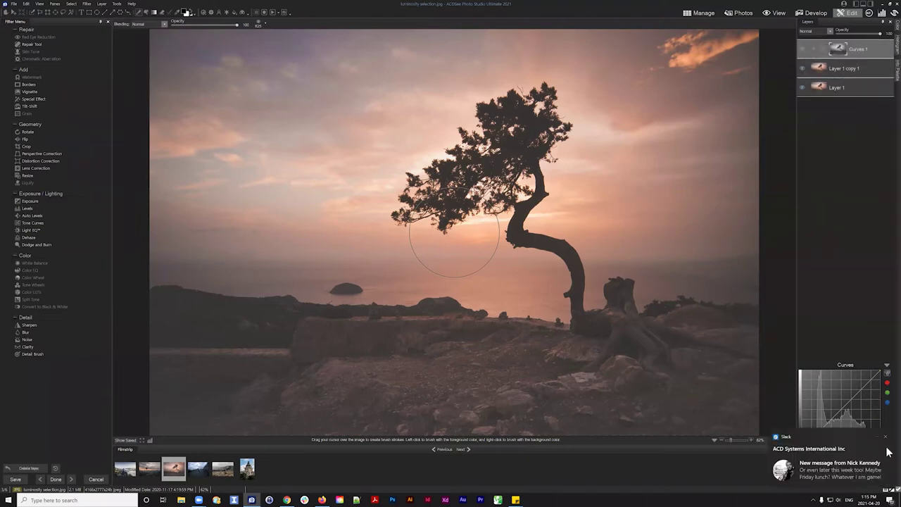
pyautogui.click(886, 437)
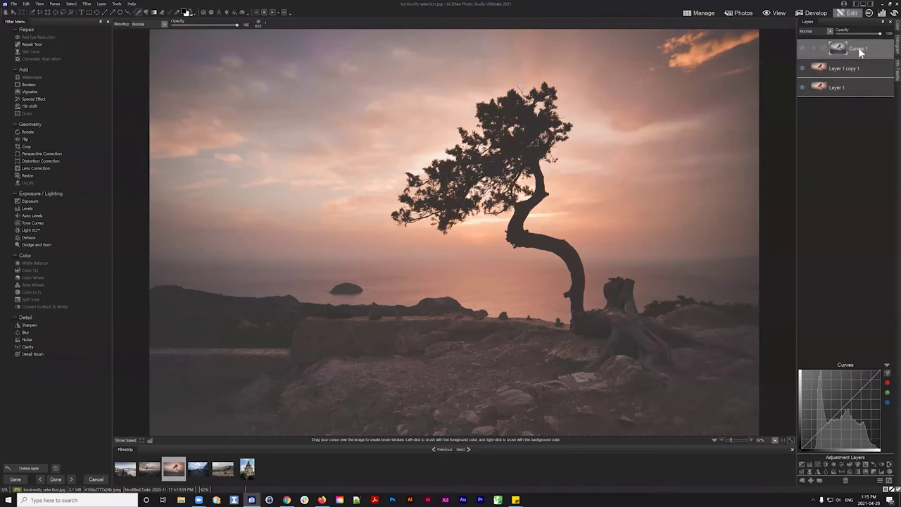
# Make the Curves 1 layer visible again and switch between its mask properties and its curve, ending on the curve
pyautogui.click(802, 50)
pyautogui.doubleClick(858, 51)
pyautogui.click(837, 51)
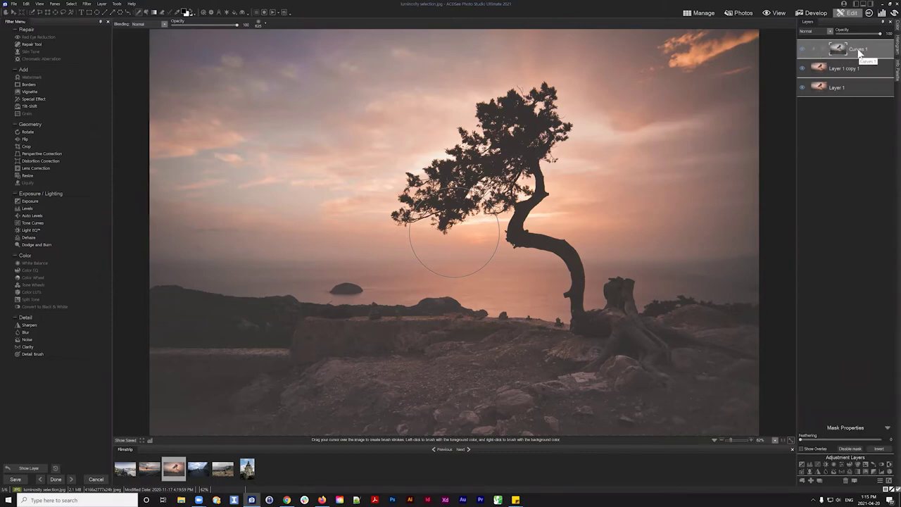
pyautogui.click(858, 52)
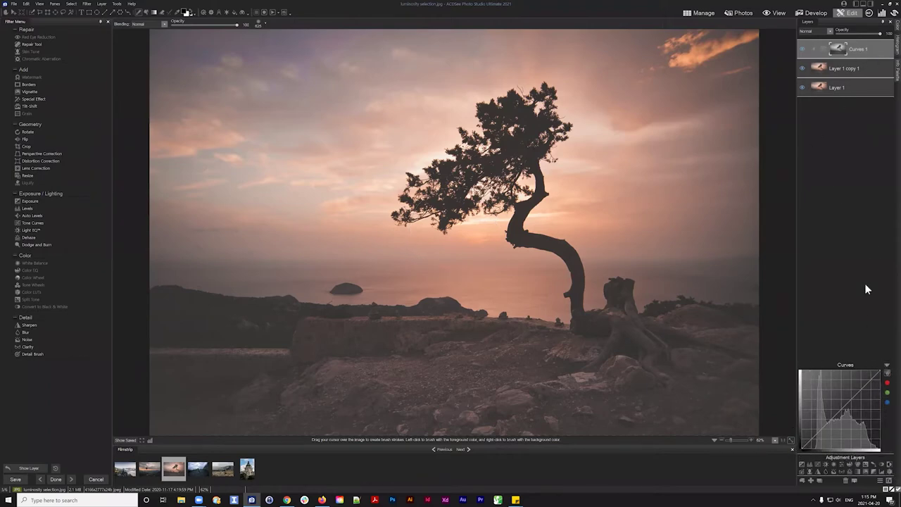
pyautogui.click(837, 54)
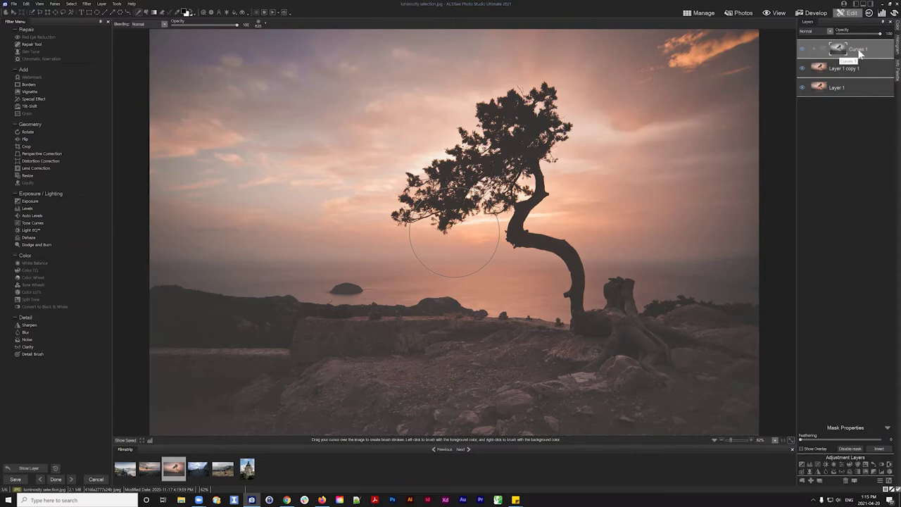
pyautogui.click(858, 50)
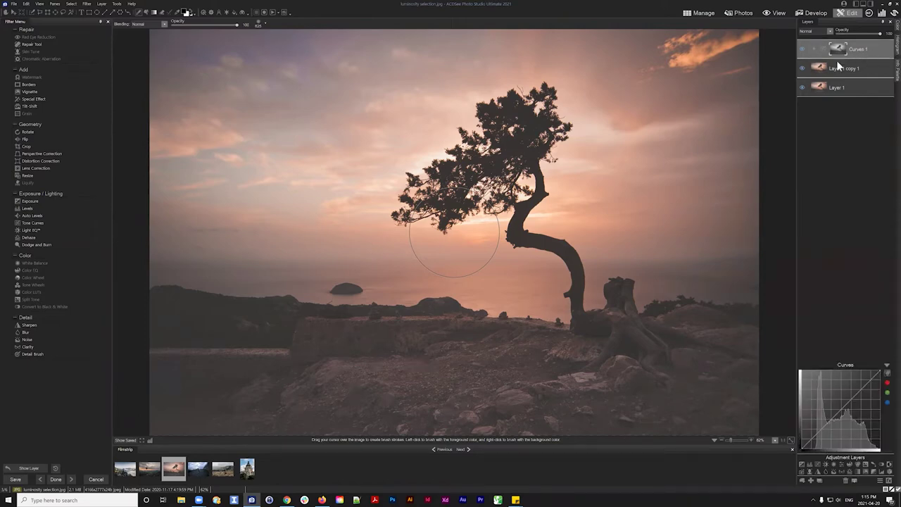
# Shape the Curves 1 combined RGB curve into an S, lowering the shadows and raising the highlights
pyautogui.click(831, 423)
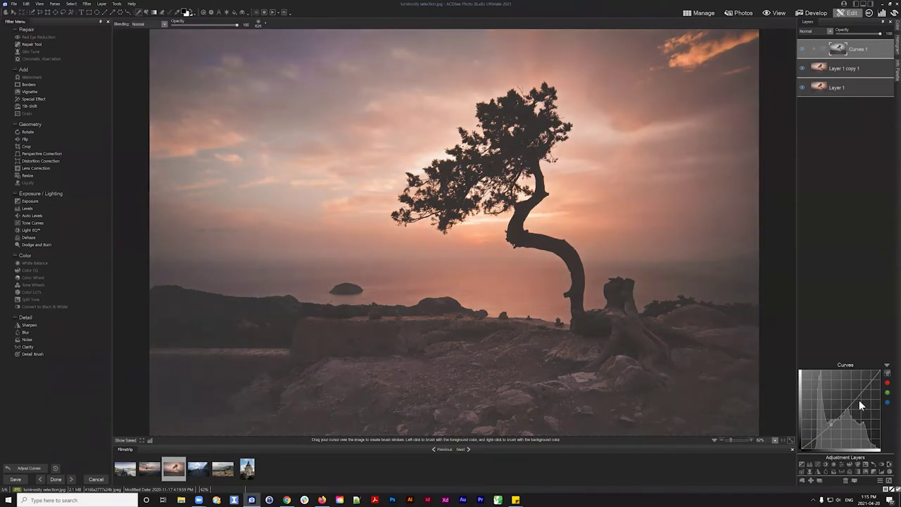
pyautogui.moveTo(831, 423); pyautogui.dragTo(832, 428)
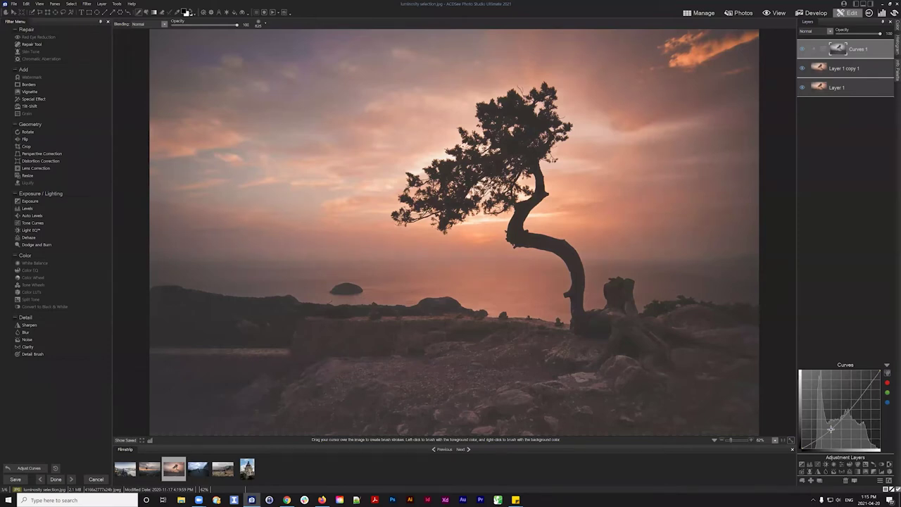
pyautogui.moveTo(859, 399); pyautogui.dragTo(855, 388)
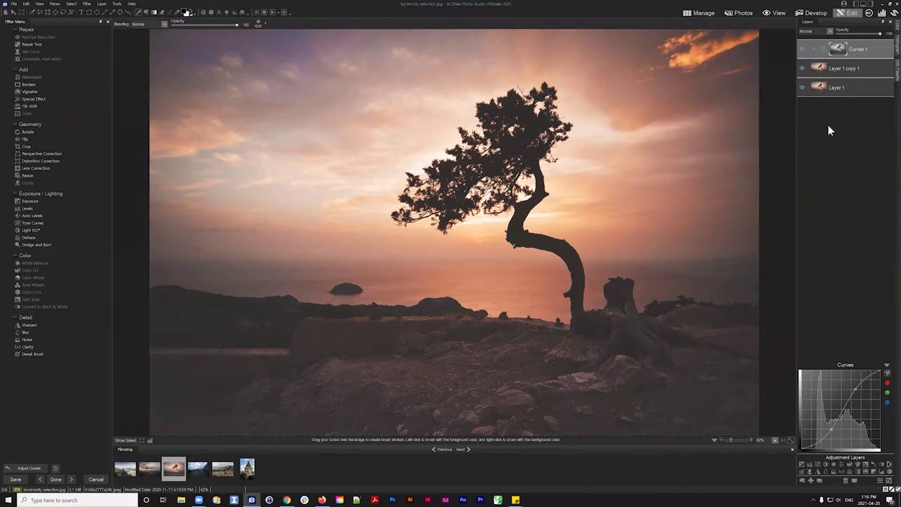
# Hide and show the Curves 1 layer to compare the photo before and after the contrast adjustment
pyautogui.click(839, 49)
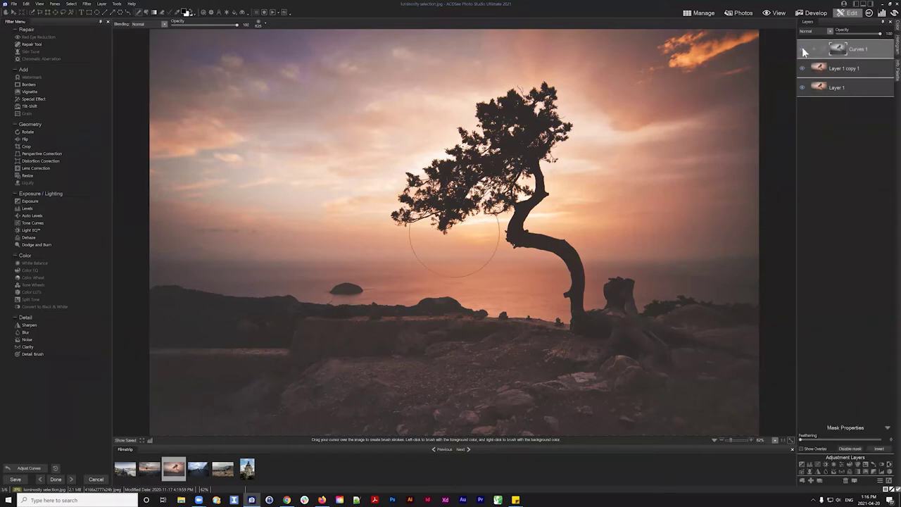
pyautogui.click(801, 48)
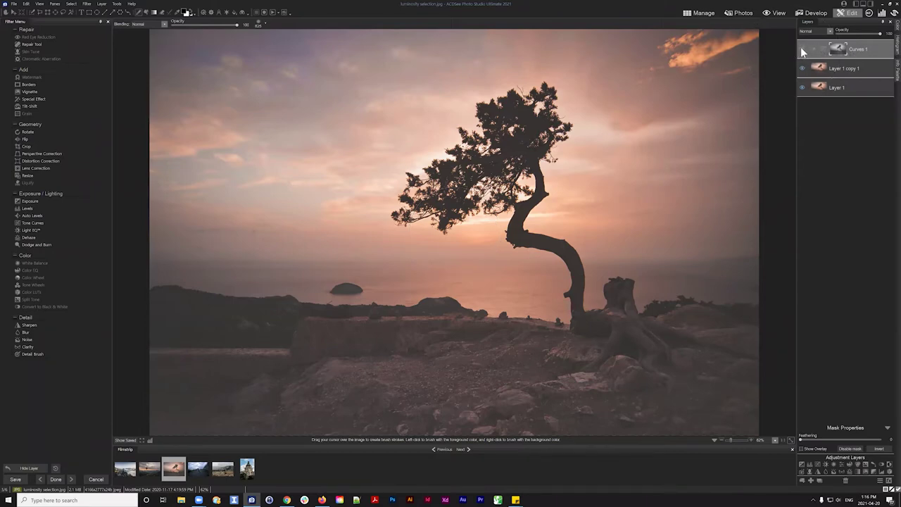
pyautogui.click(801, 47)
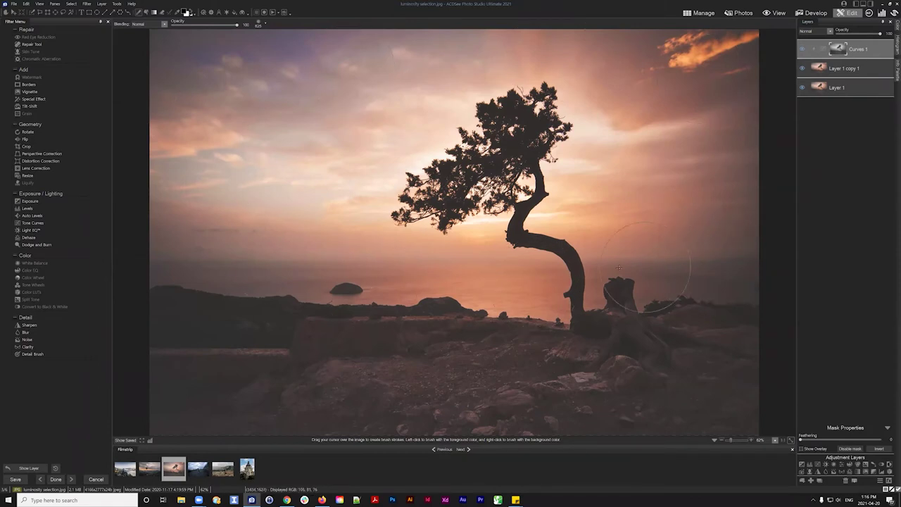
# Raise the highlights on the red and blue channel curves of Curves 1, then collapse the curve controls
pyautogui.click(856, 49)
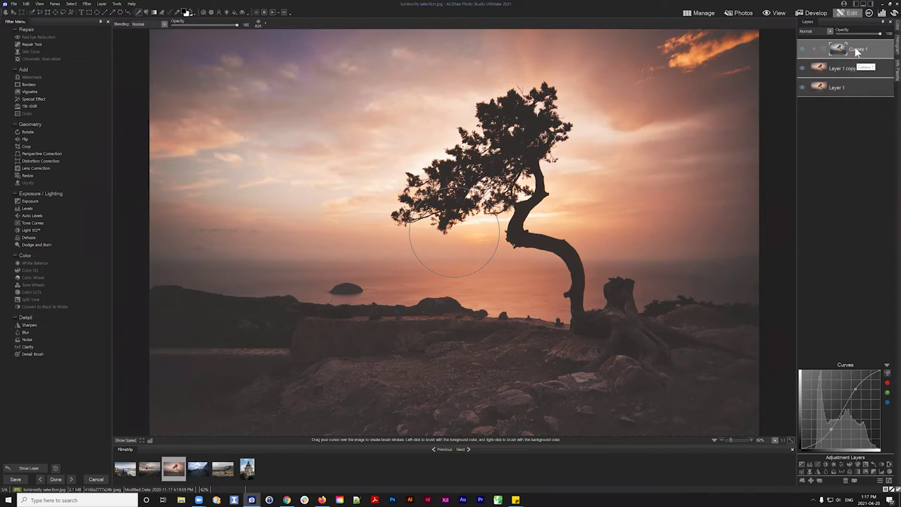
pyautogui.click(888, 383)
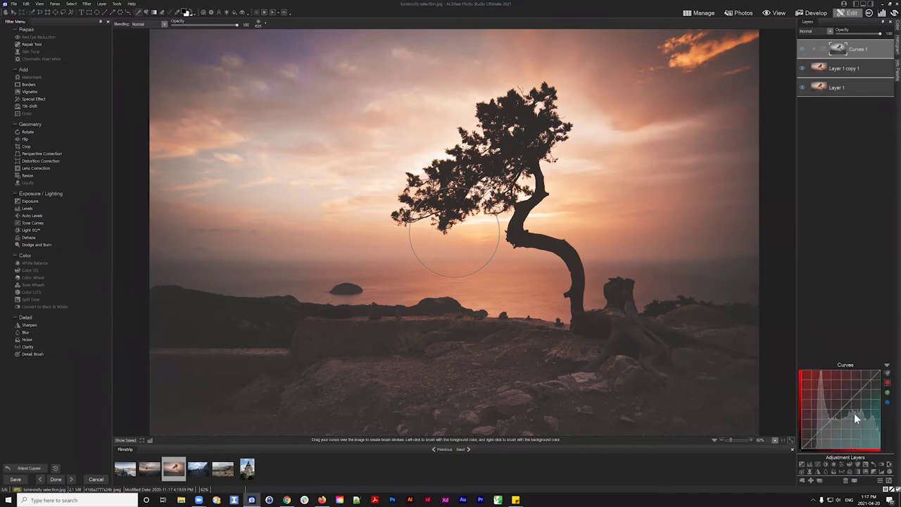
pyautogui.click(826, 426)
pyautogui.moveTo(859, 393); pyautogui.dragTo(855, 389)
pyautogui.click(887, 402)
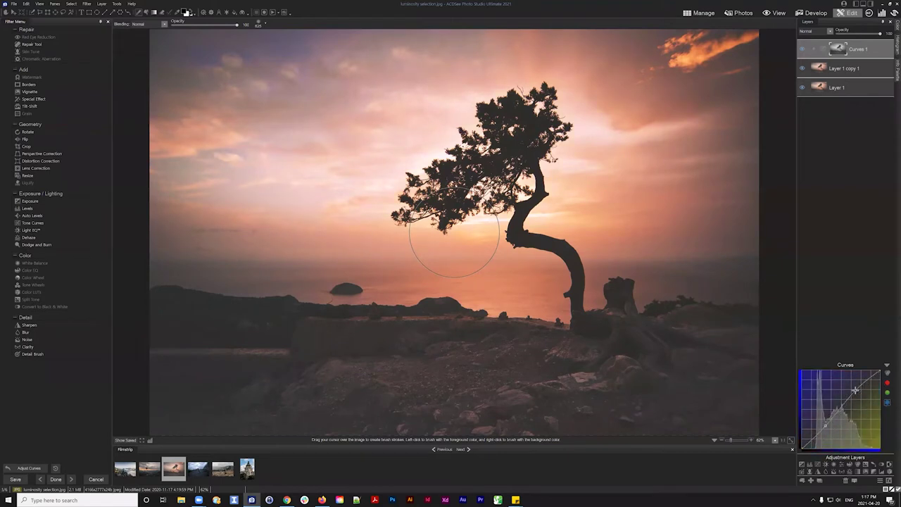
pyautogui.moveTo(854, 389); pyautogui.dragTo(856, 389)
pyautogui.click(888, 365)
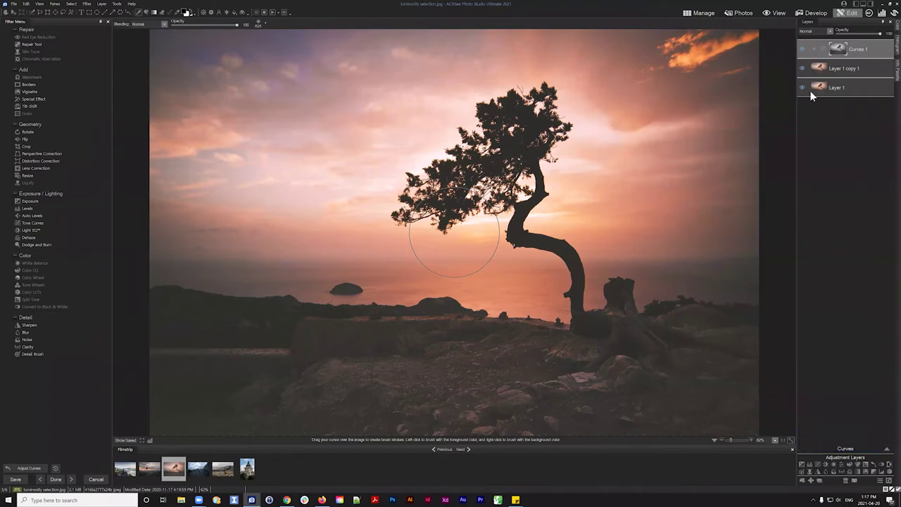
# Duplicate the Curves 1 layer and give the copy an inverted, slightly feathered mask for the dark areas
pyautogui.rightClick(857, 47)
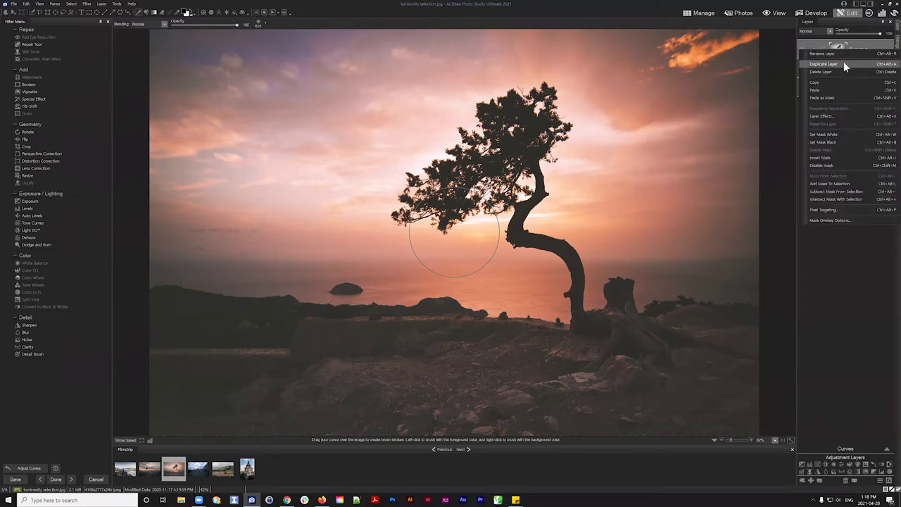
pyautogui.click(832, 63)
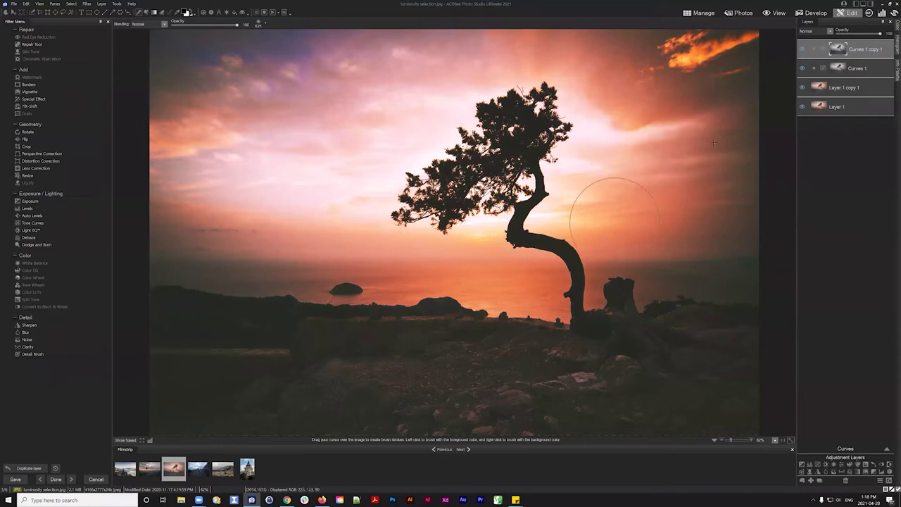
pyautogui.click(839, 51)
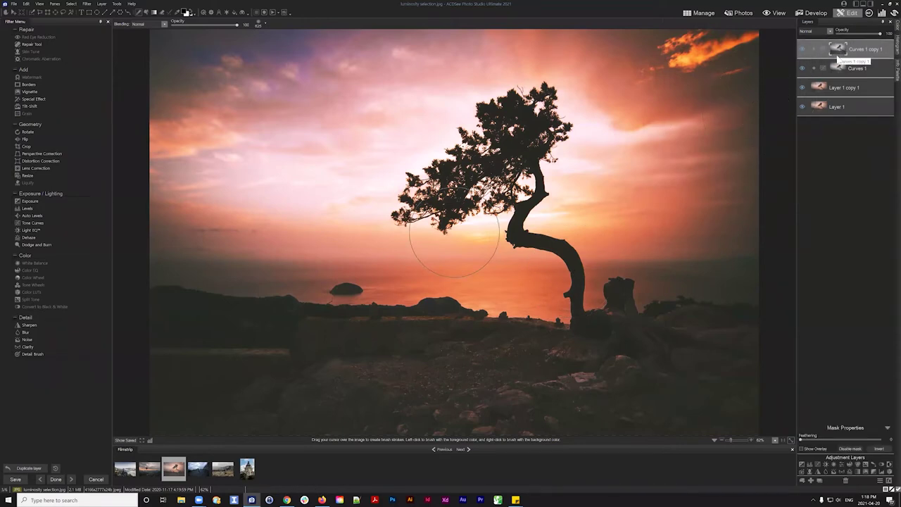
pyautogui.click(878, 448)
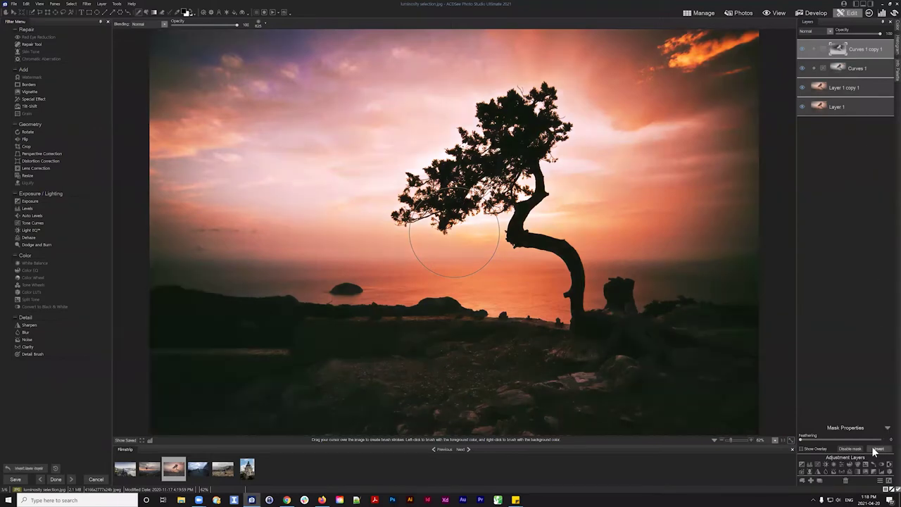
pyautogui.moveTo(800, 438); pyautogui.dragTo(816, 439)
# Flatten the combined RGB curve of Curves 1 copy 1 by moving its shadow and highlight points closer to the diagonal
pyautogui.click(825, 51)
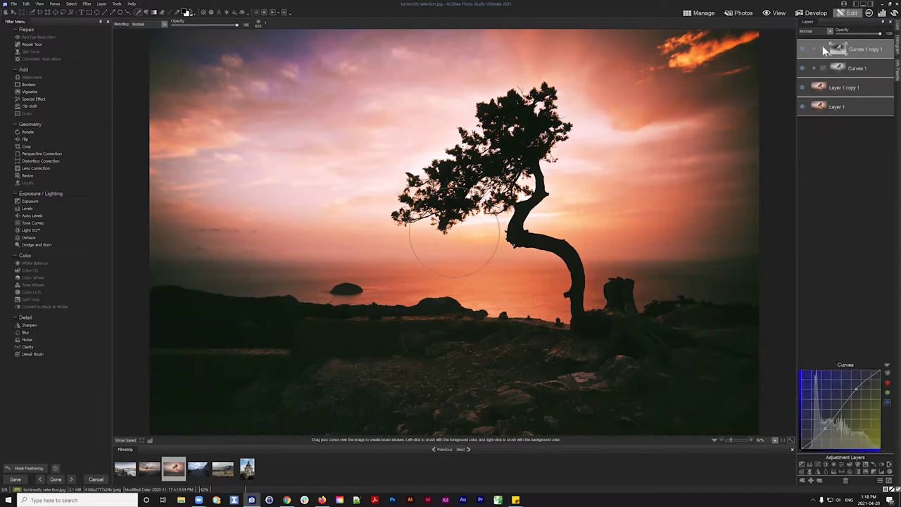
pyautogui.click(887, 375)
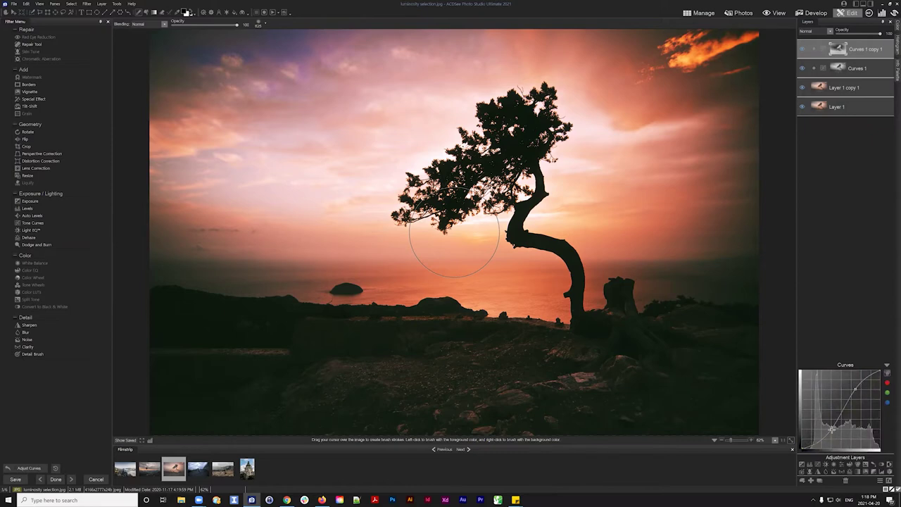
pyautogui.moveTo(832, 429); pyautogui.dragTo(825, 427)
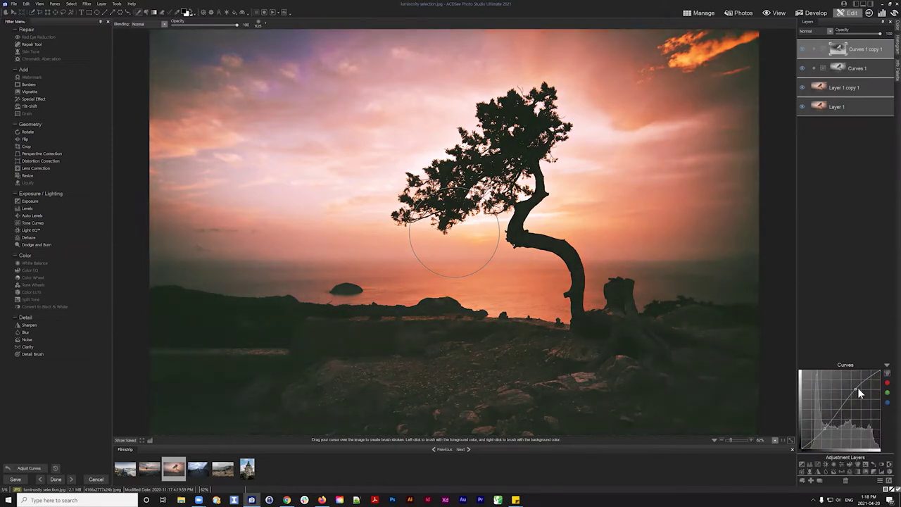
pyautogui.moveTo(856, 390); pyautogui.dragTo(861, 389)
pyautogui.moveTo(825, 427); pyautogui.dragTo(826, 428)
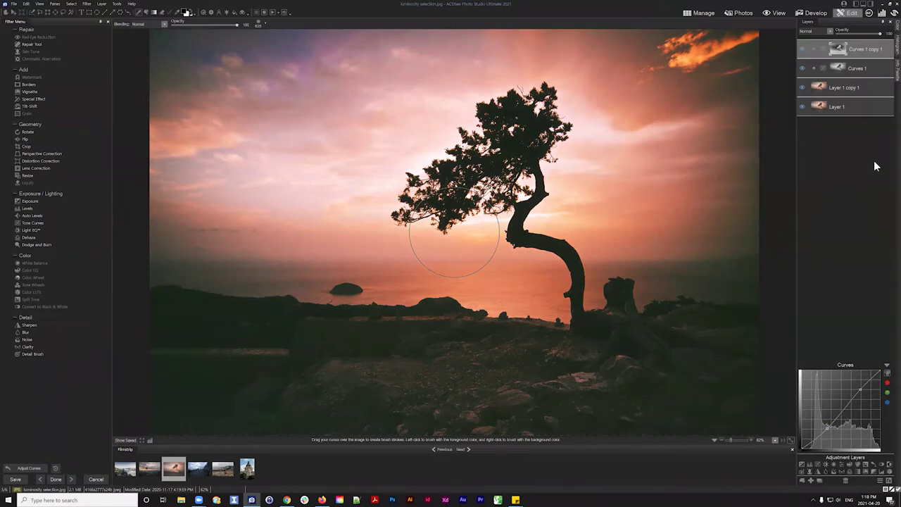
# Activate the color picker to examine the RGB values of the photo's dark areas
pyautogui.click(857, 51)
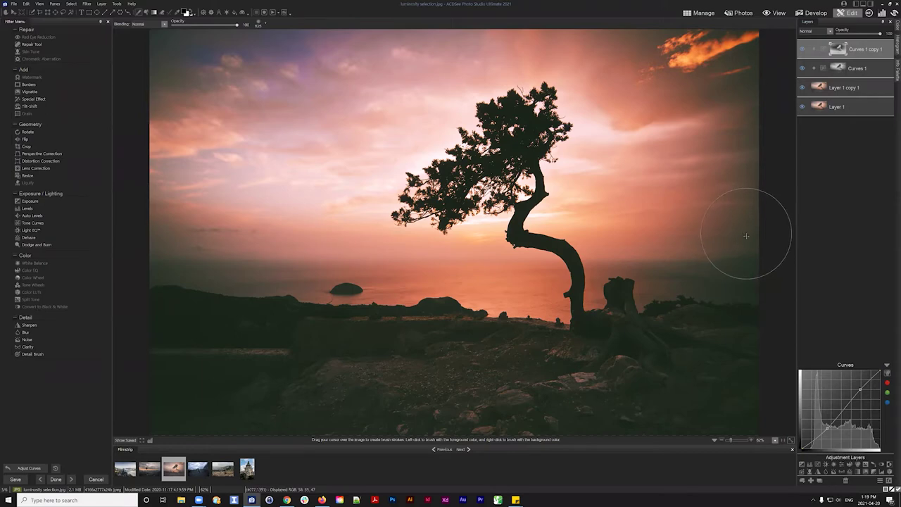
pyautogui.click(179, 14)
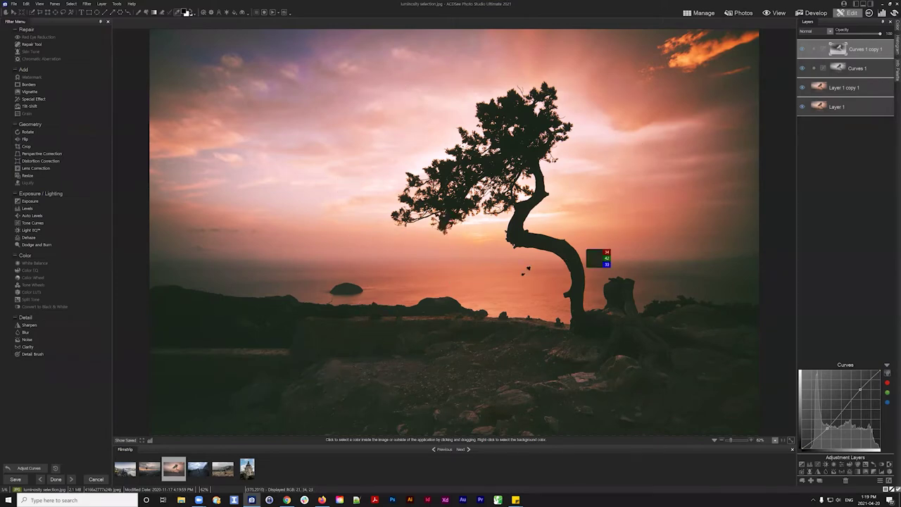
# Compare the current edit with the saved image, then hide the Curves 1 copy 1 and Curves 1 layers
pyautogui.click(119, 444)
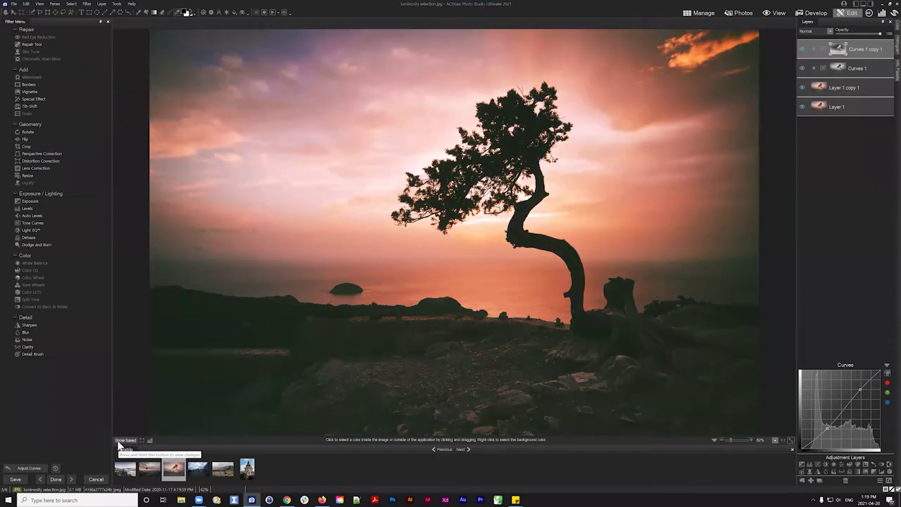
pyautogui.click(119, 445)
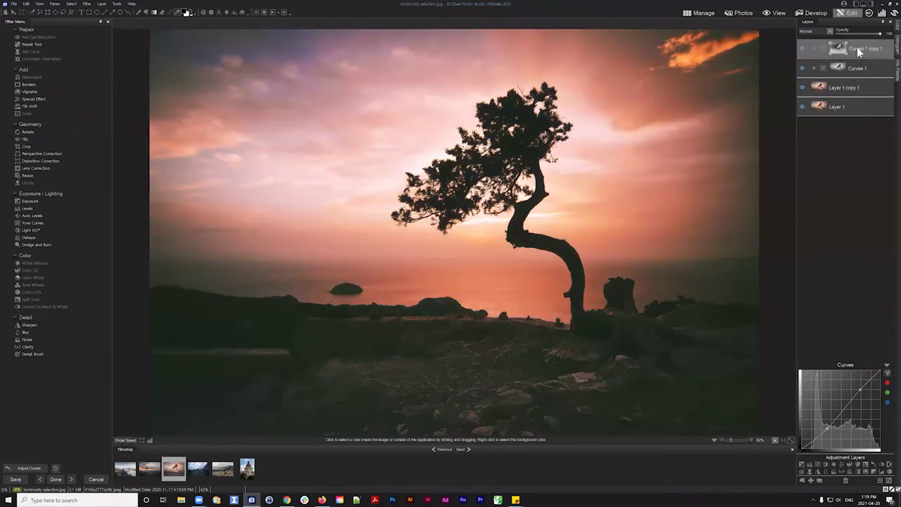
pyautogui.click(802, 49)
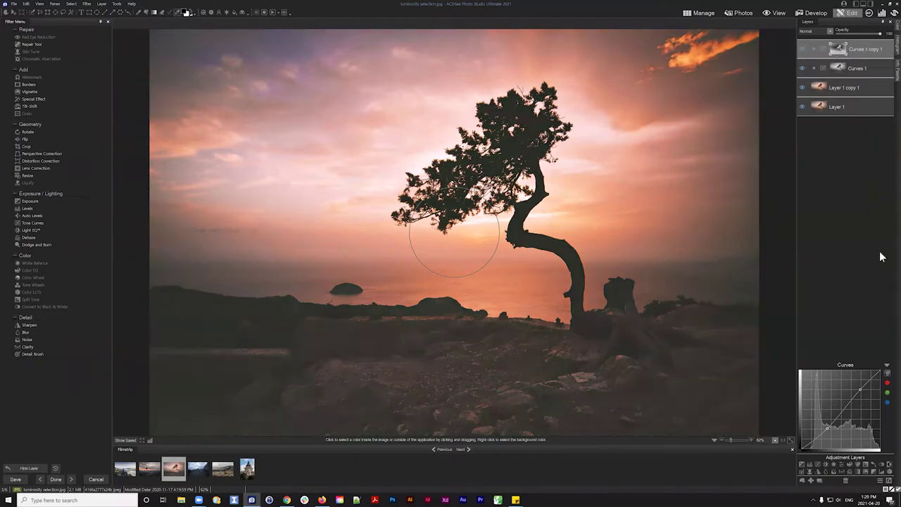
pyautogui.click(888, 367)
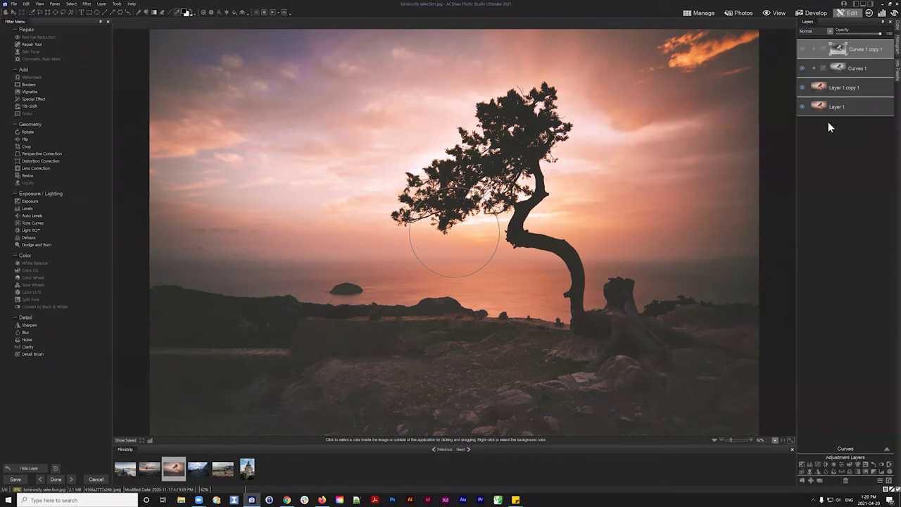
pyautogui.click(802, 67)
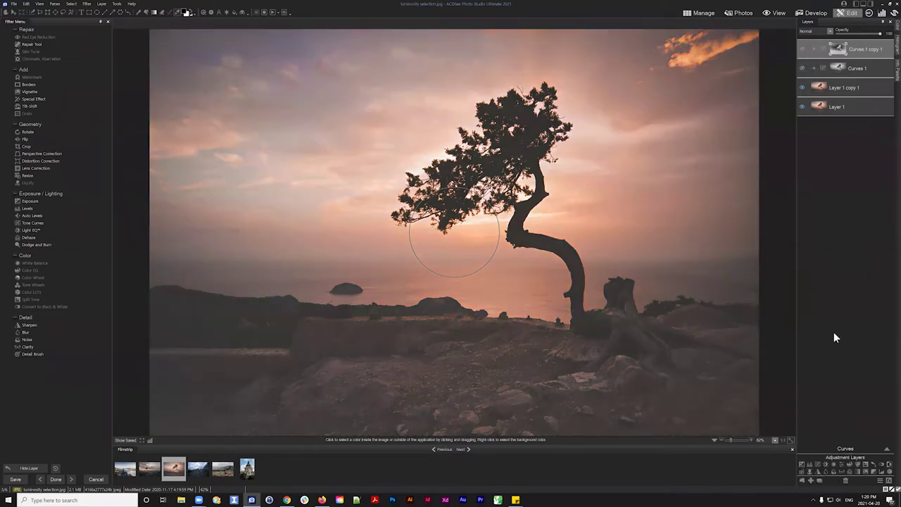
# Add an Exposure adjustment layer and set its exposure to -0.40 eV and its contrast to 30
pyautogui.click(802, 467)
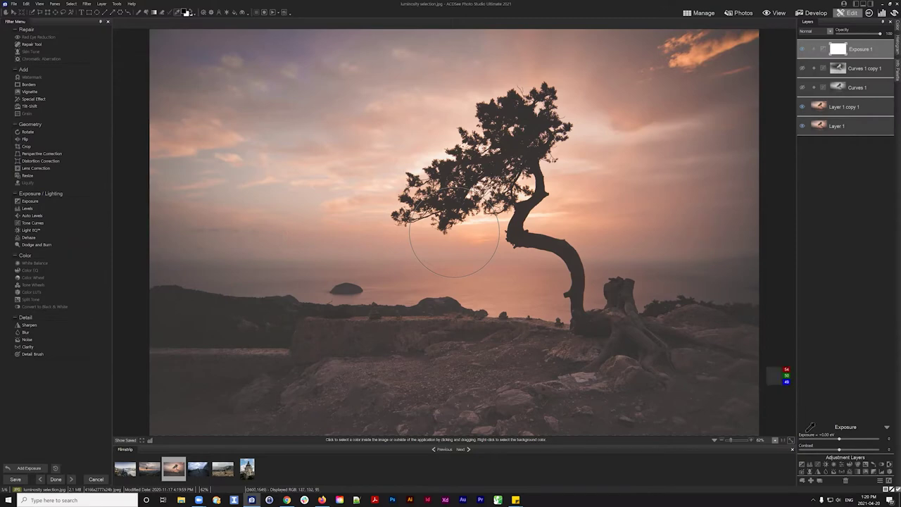
pyautogui.click(840, 441)
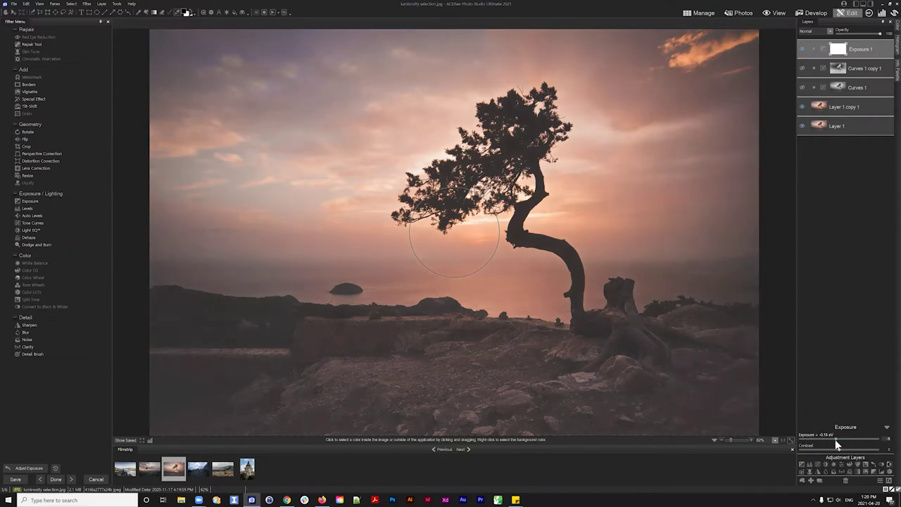
pyautogui.moveTo(835, 440); pyautogui.dragTo(831, 439)
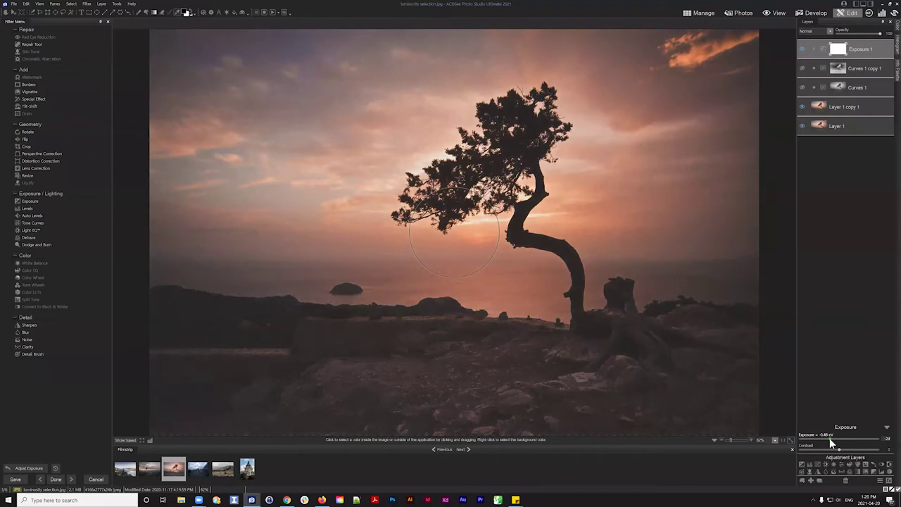
pyautogui.moveTo(830, 438); pyautogui.dragTo(832, 438)
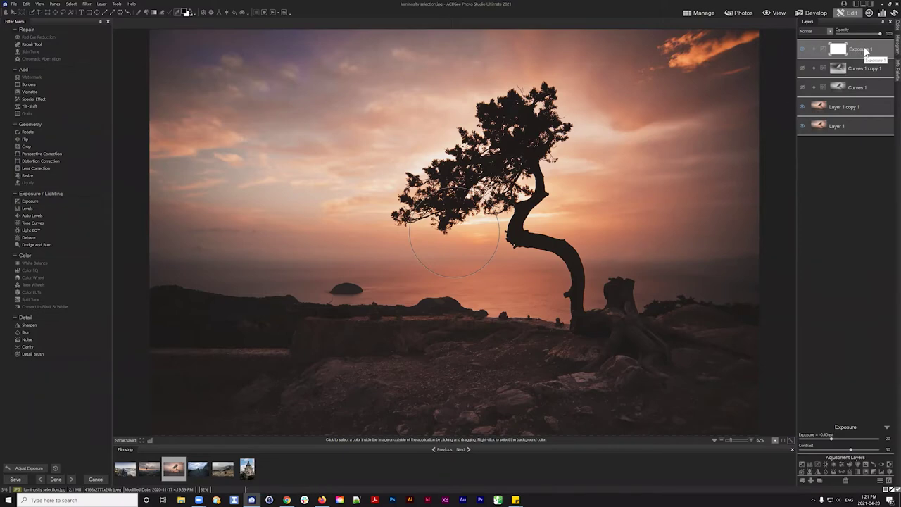
# Hide Exposure 1, show Curves 1 and delete the adjustment points from its blue and red channel curves
pyautogui.click(803, 47)
pyautogui.click(801, 87)
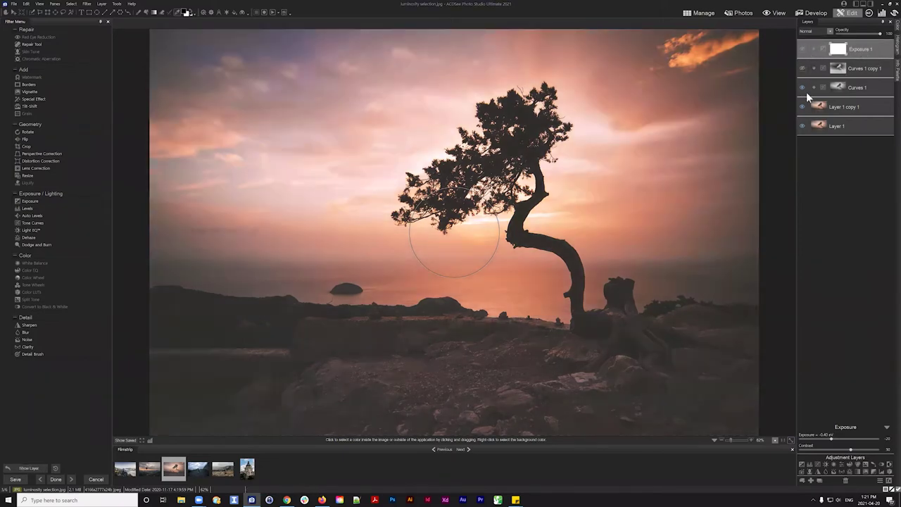
pyautogui.click(857, 88)
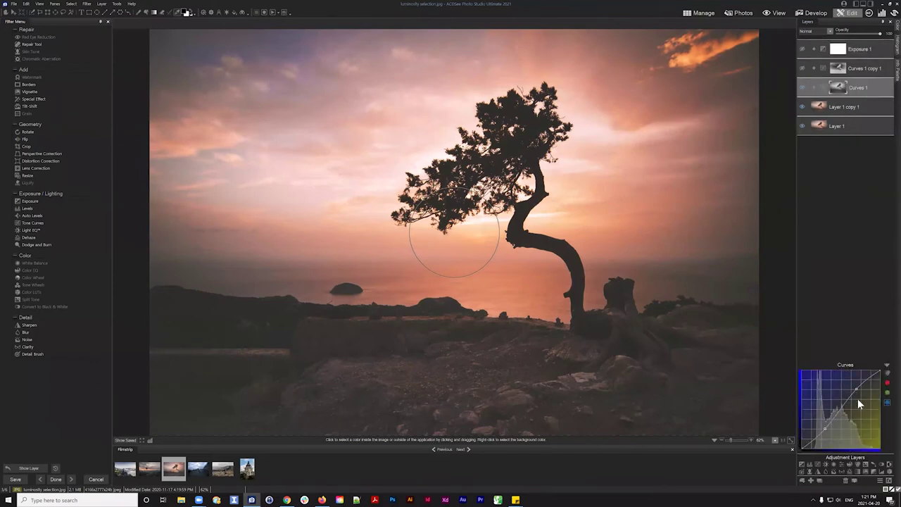
pyautogui.moveTo(856, 388); pyautogui.dragTo(838, 419)
pyautogui.click(887, 392)
pyautogui.click(888, 383)
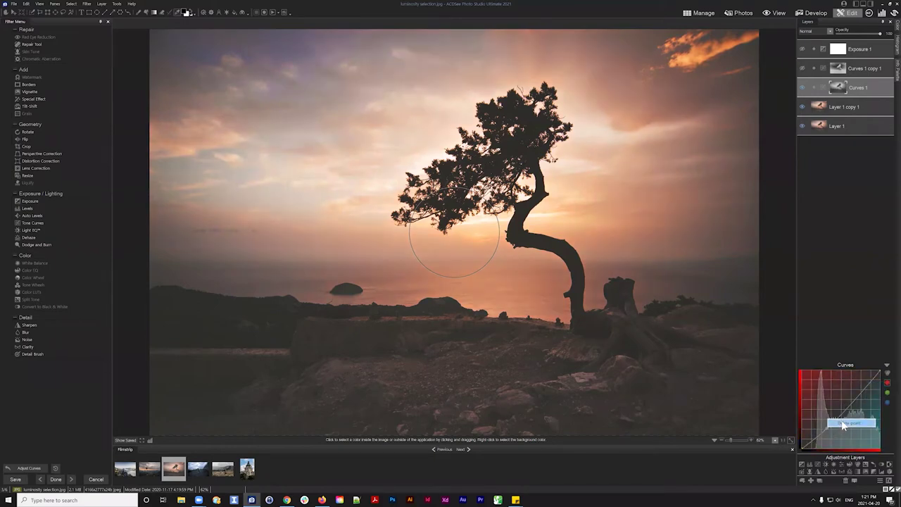
pyautogui.click(887, 372)
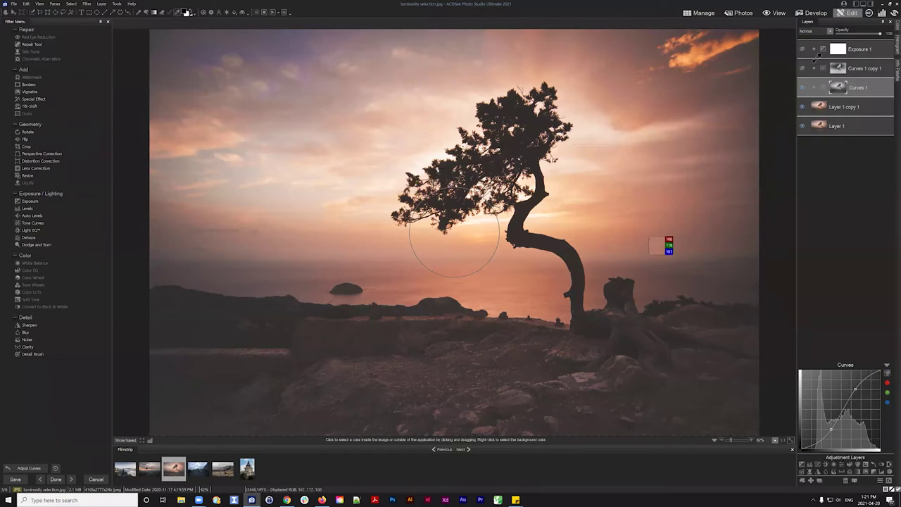
# Show the Exposure 1 layer at 50 opacity and compare the result with the saved image
pyautogui.click(802, 50)
pyautogui.click(853, 48)
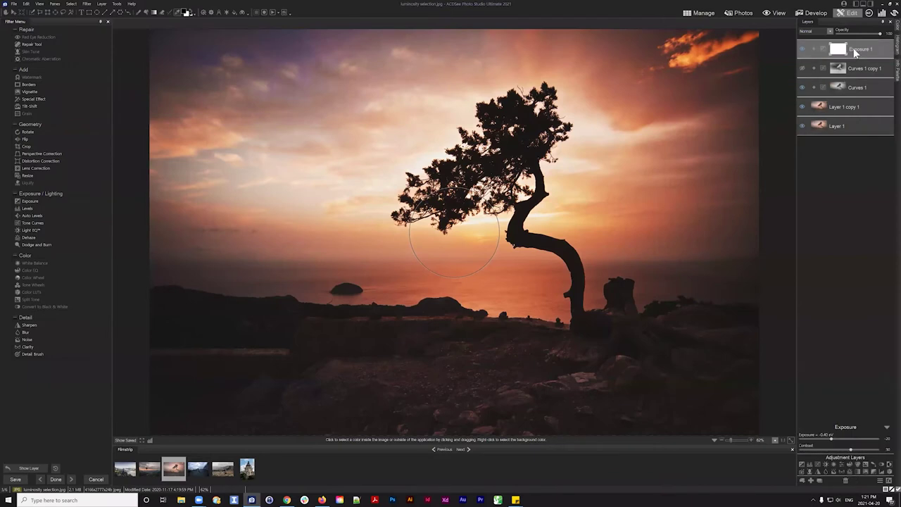
pyautogui.moveTo(877, 34); pyautogui.dragTo(856, 33)
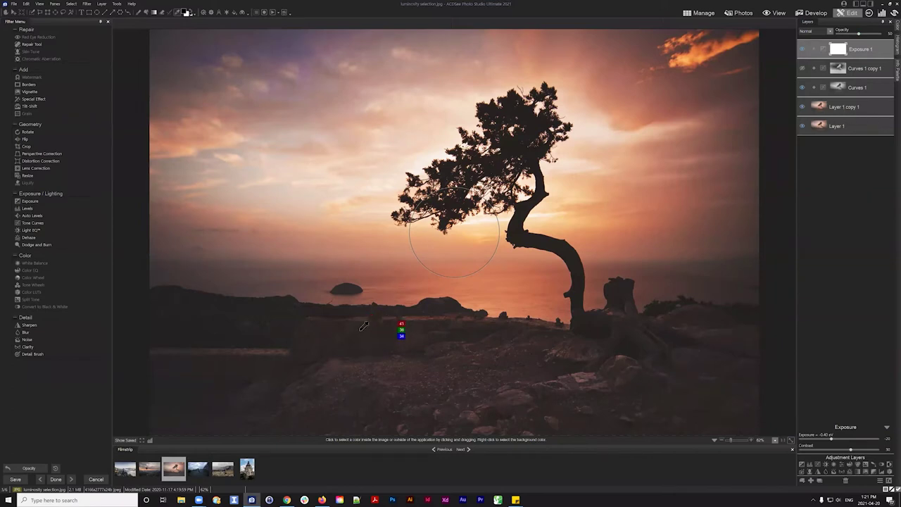
pyautogui.click(124, 441)
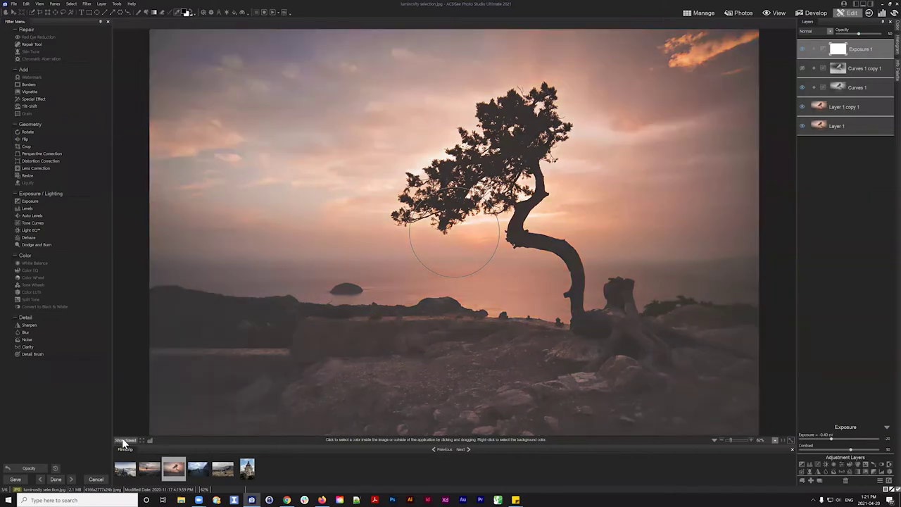
pyautogui.click(123, 440)
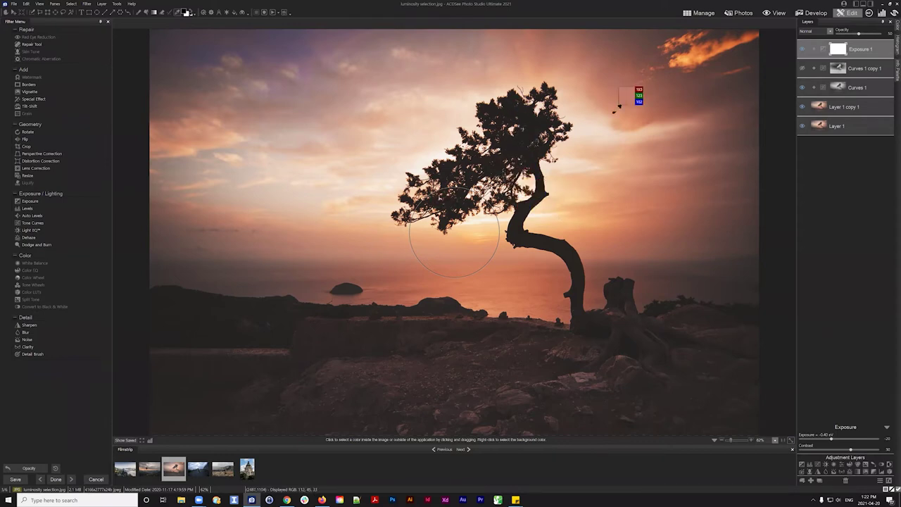
# Discard the changes to the tree photo and open developgradient.jpg in Develop mode
pyautogui.click(701, 14)
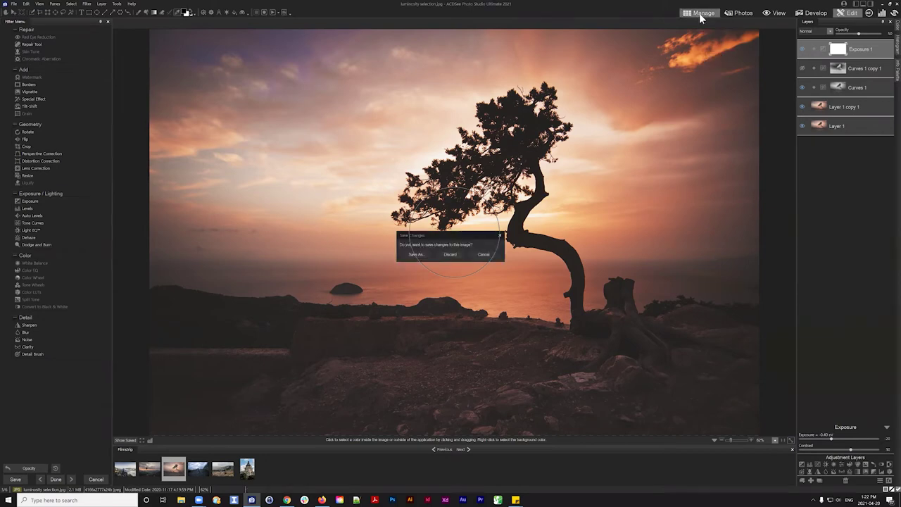
pyautogui.click(451, 255)
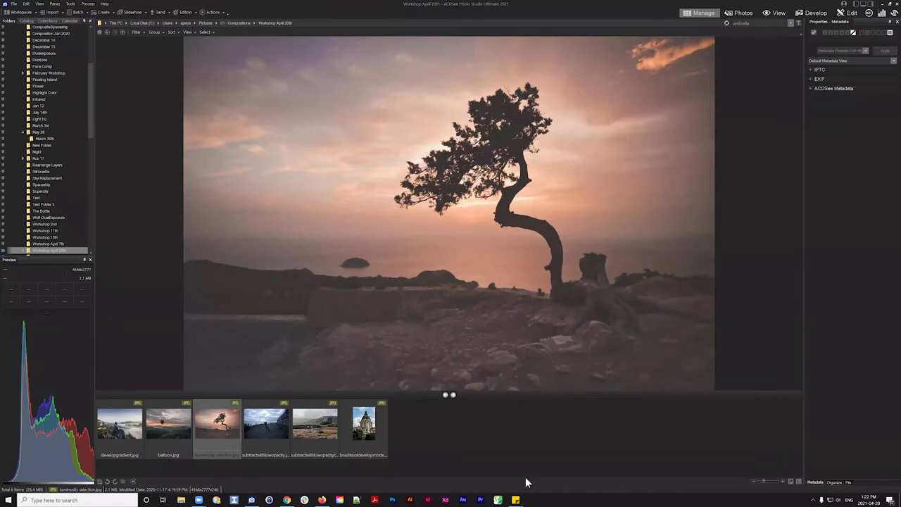
pyautogui.click(136, 455)
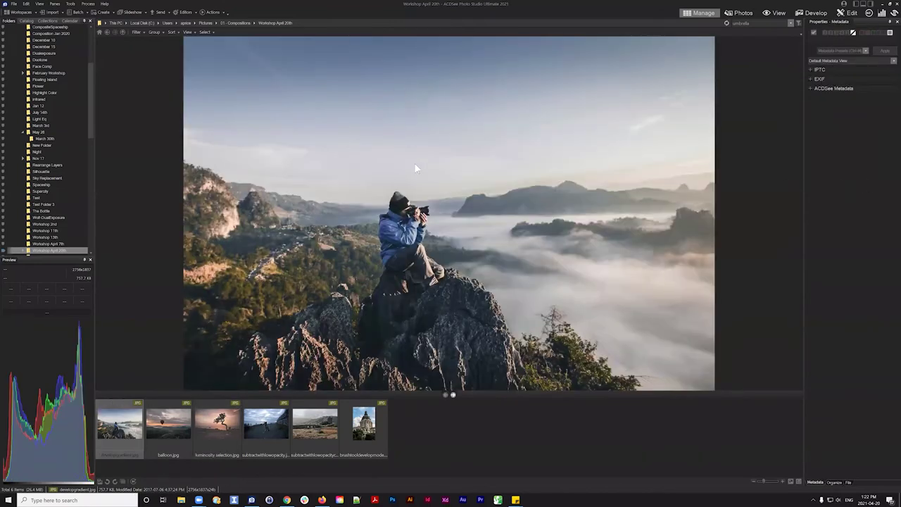
pyautogui.click(817, 12)
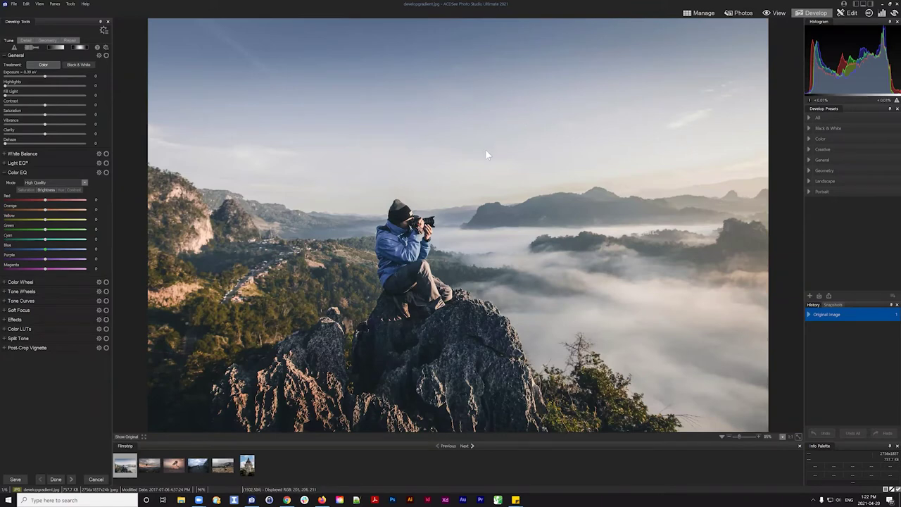
# Try a global exposure of -1.51 eV with contrast at 48, then reset the General adjustments
pyautogui.click(38, 77)
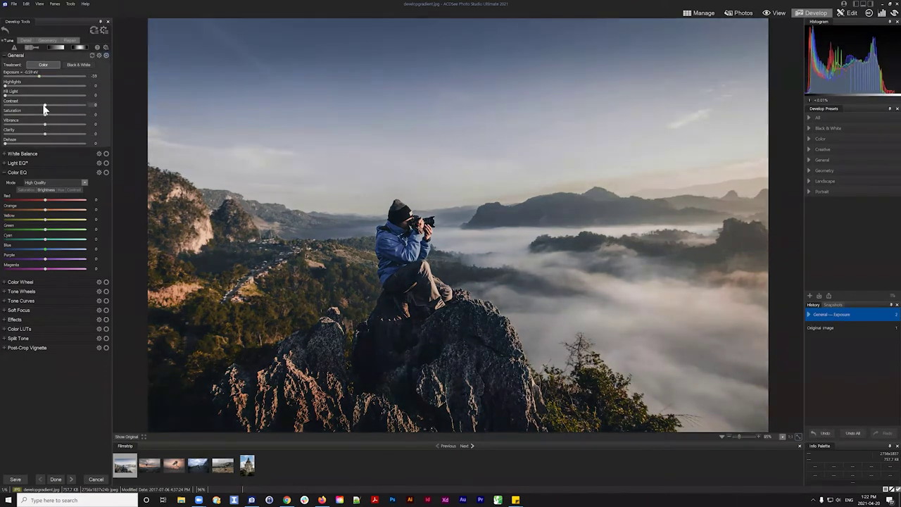
pyautogui.click(52, 105)
pyautogui.moveTo(52, 104); pyautogui.dragTo(54, 105)
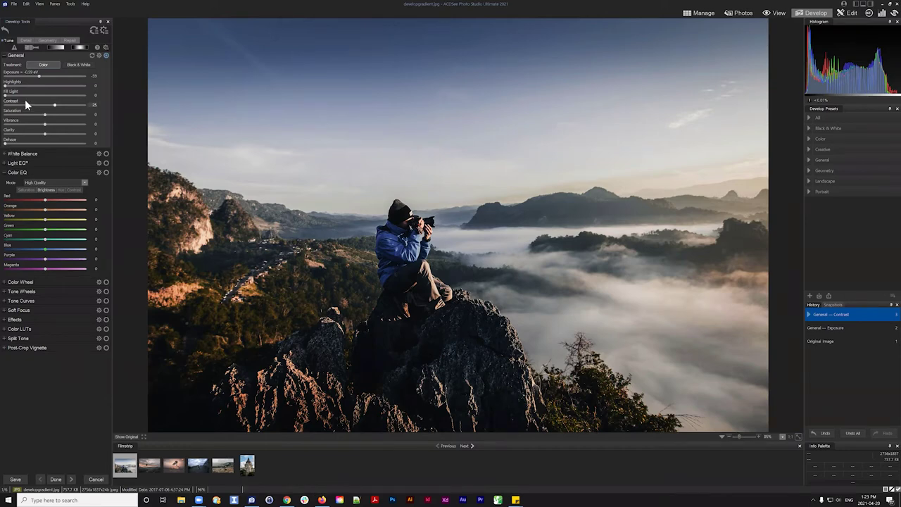
pyautogui.moveTo(39, 77); pyautogui.dragTo(29, 74)
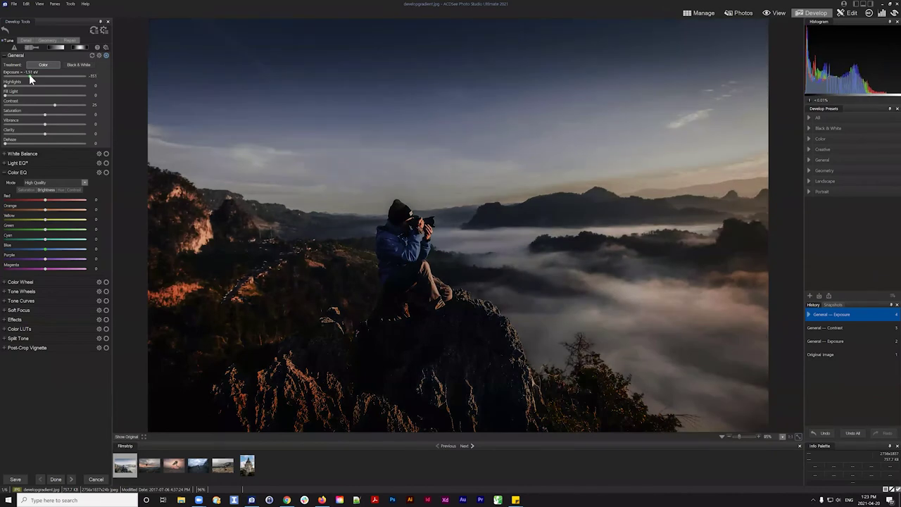
pyautogui.moveTo(55, 104); pyautogui.dragTo(64, 106)
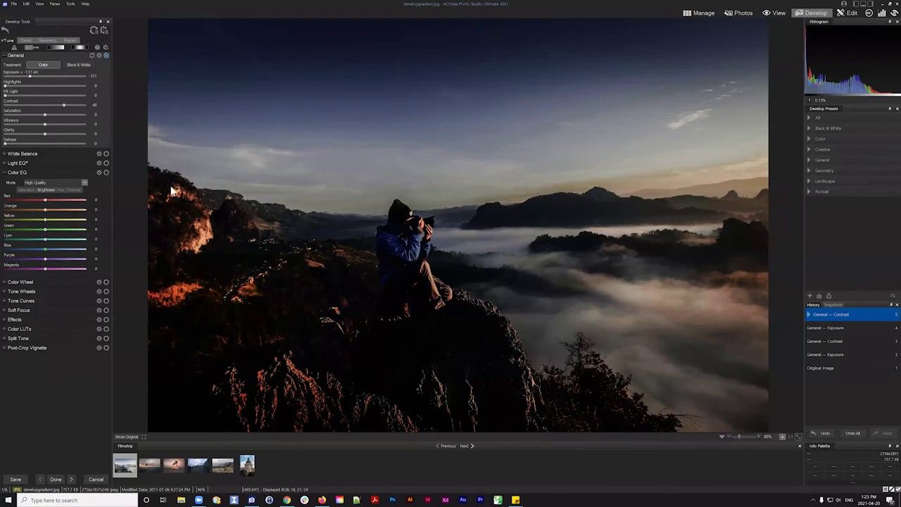
pyautogui.click(91, 56)
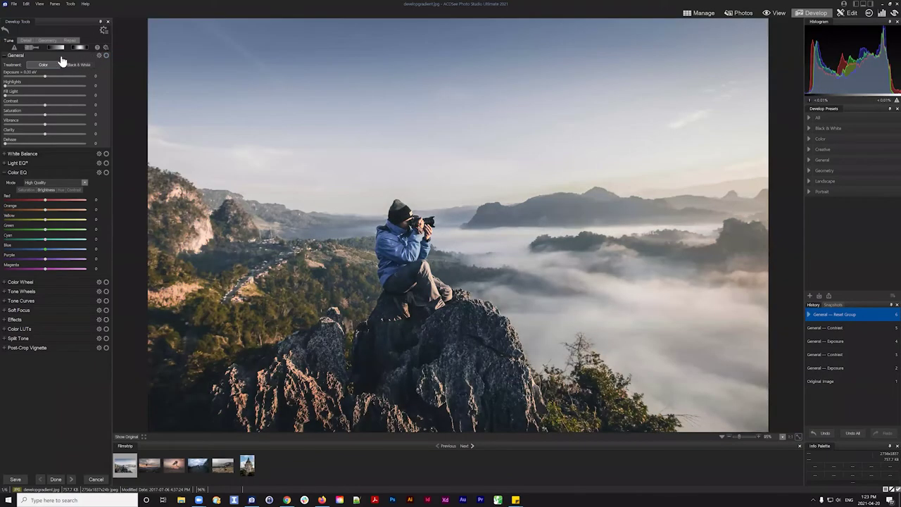
# Collapse the General and Color EQ groups and create a gradient filter fading downward from the sky
pyautogui.click(4, 56)
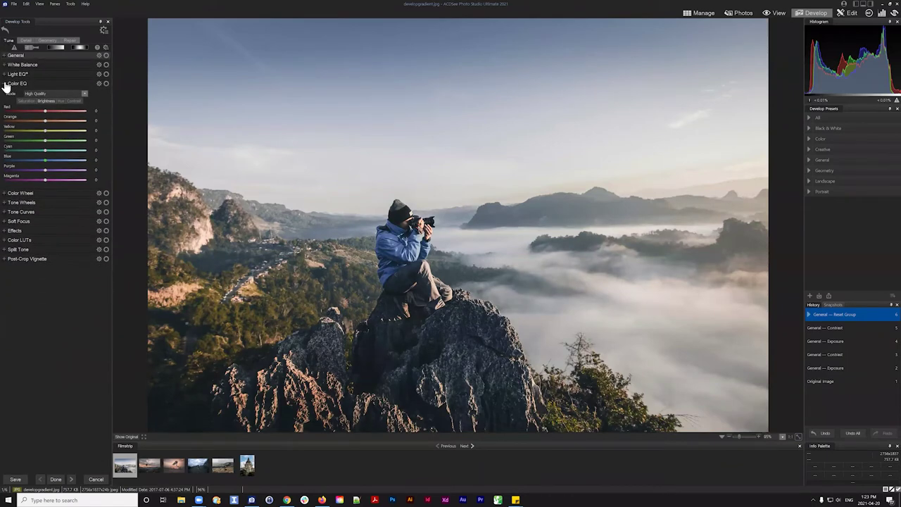
pyautogui.click(4, 84)
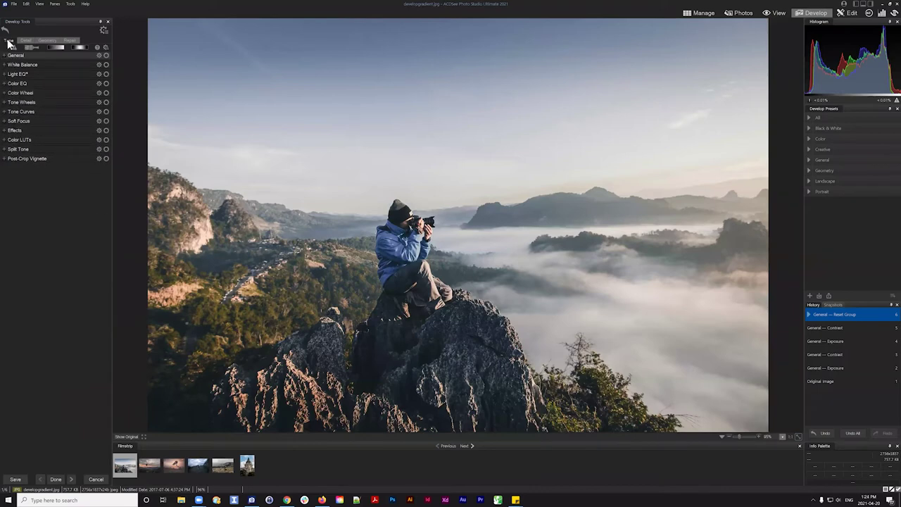
pyautogui.click(56, 49)
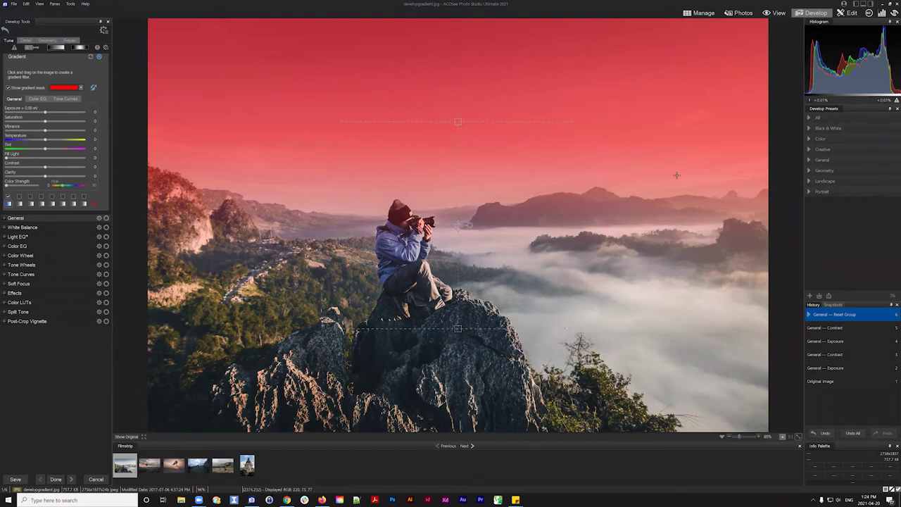
# Try other hues for the gradient mask overlay and return it to red
pyautogui.click(81, 88)
pyautogui.moveTo(118, 133); pyautogui.dragTo(123, 96)
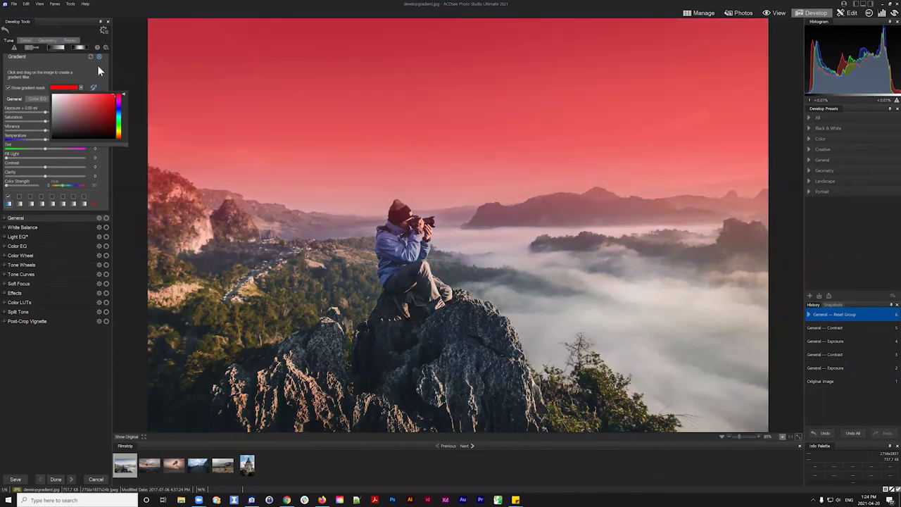
pyautogui.click(97, 65)
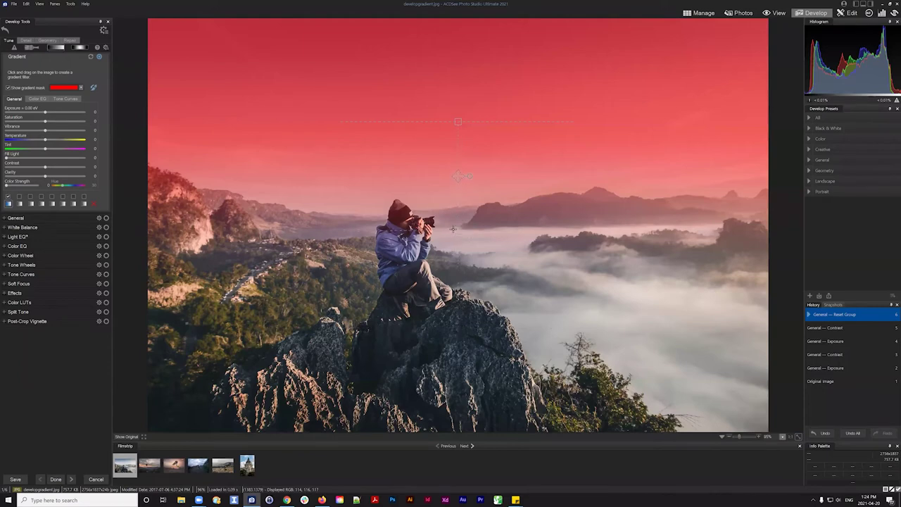
# Extend the gradient's lower boundary onto the foreground rock and move its upper boundary to just above the photographer's head
pyautogui.moveTo(452, 228); pyautogui.dragTo(457, 230)
pyautogui.moveTo(463, 176); pyautogui.dragTo(457, 350)
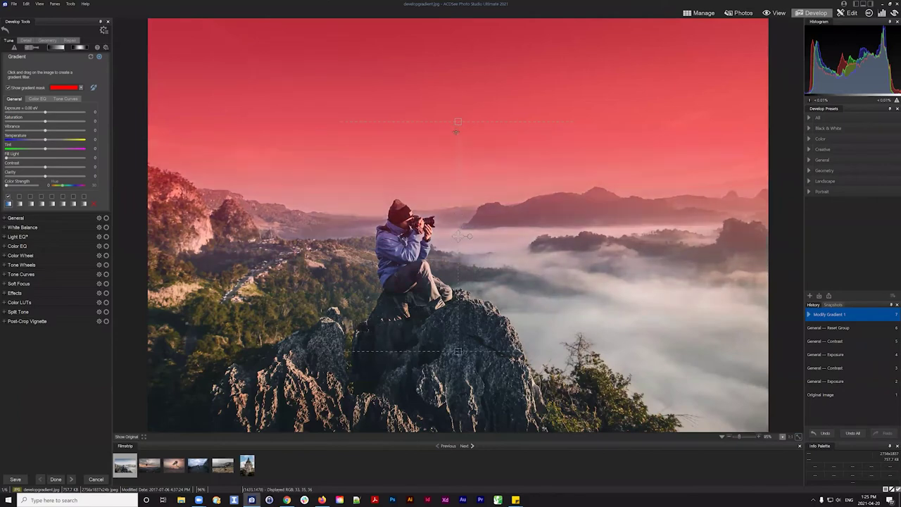
pyautogui.moveTo(457, 121); pyautogui.dragTo(458, 177)
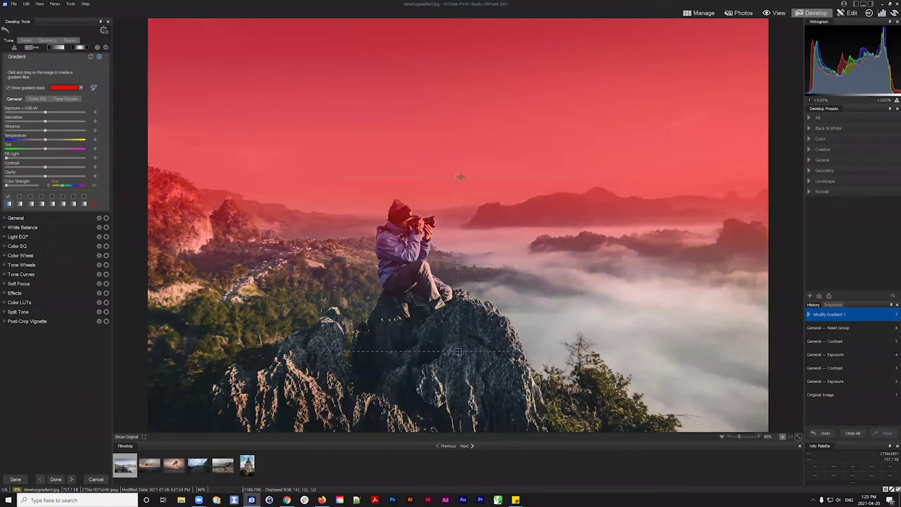
pyautogui.moveTo(458, 264); pyautogui.dragTo(459, 279)
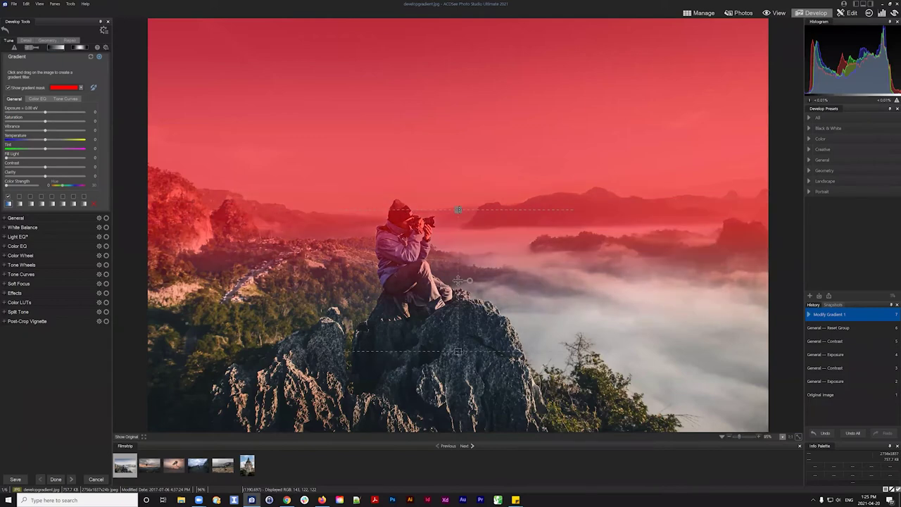
pyautogui.moveTo(458, 210); pyautogui.dragTo(459, 178)
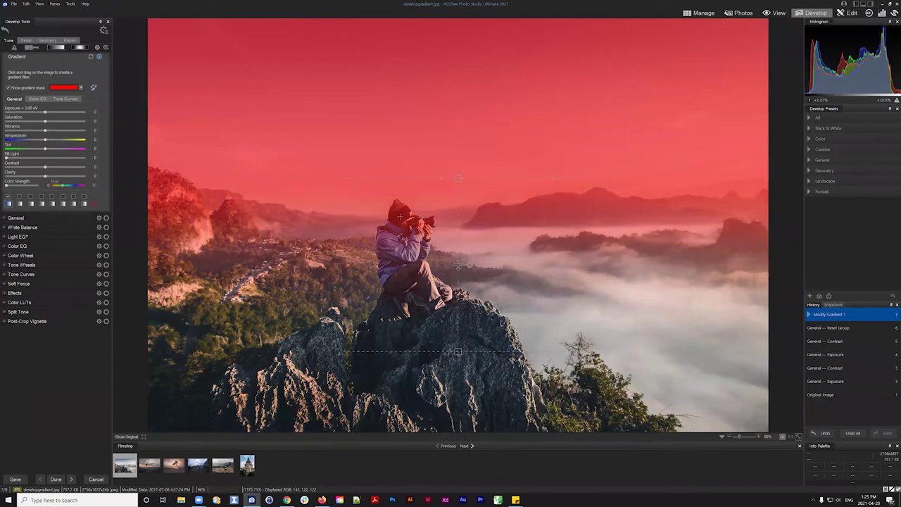
# Raise the gradient's upper boundary further into the sky and hide the gradient mask
pyautogui.moveTo(458, 178); pyautogui.dragTo(457, 148)
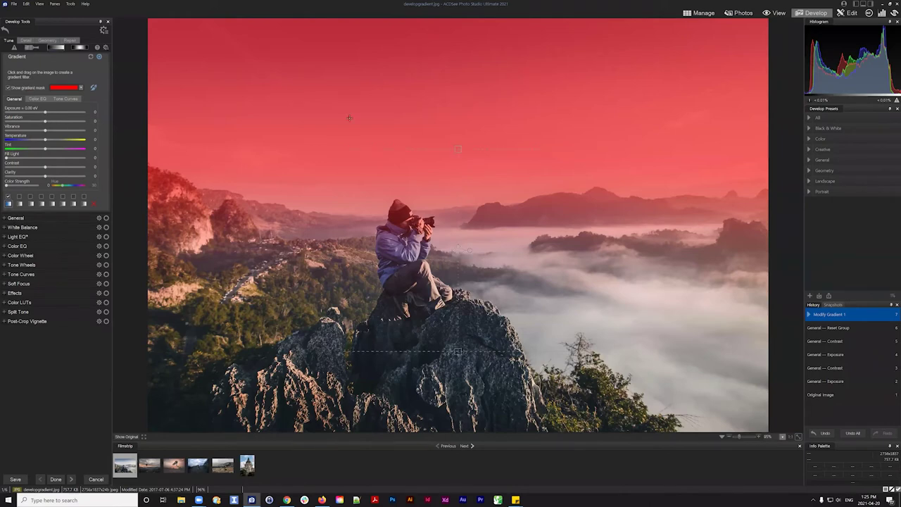
pyautogui.click(57, 47)
pyautogui.click(8, 88)
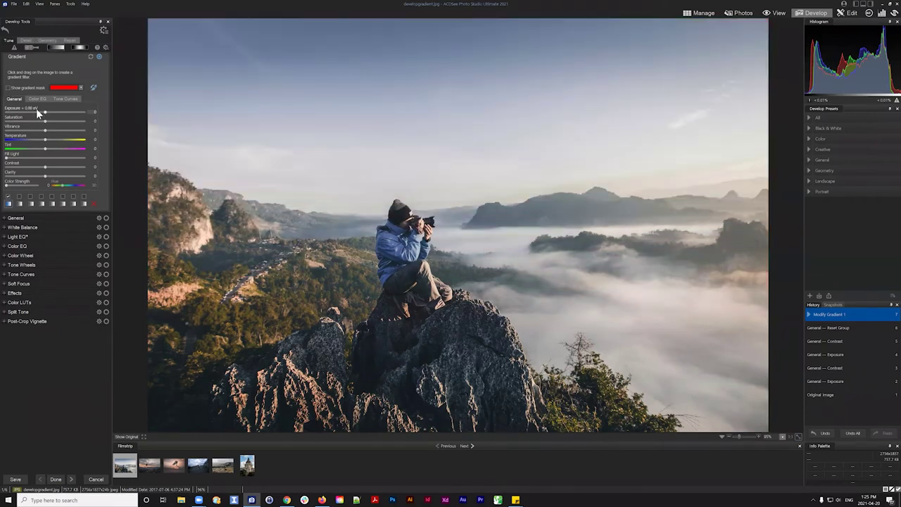
# Set the gradient's exposure to -0.66 eV and its contrast to 56
pyautogui.moveTo(43, 111); pyautogui.dragTo(38, 110)
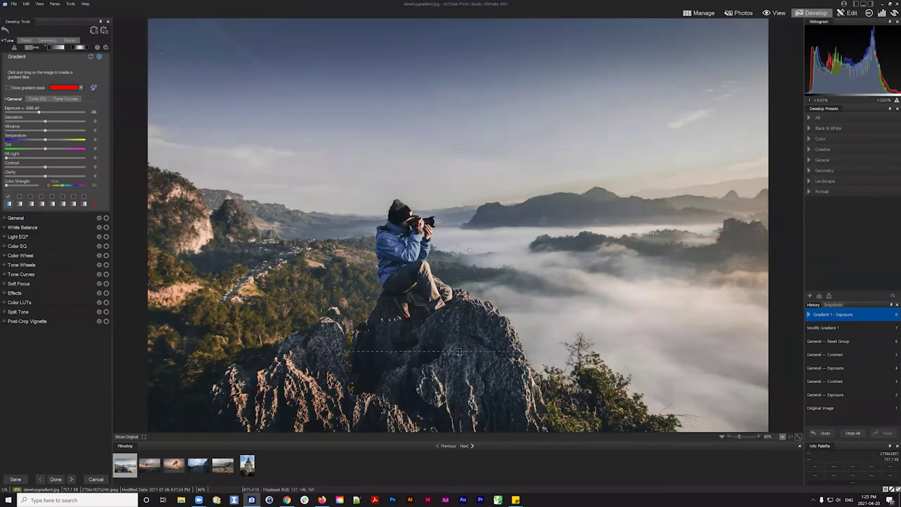
pyautogui.moveTo(46, 167)
pyautogui.mouseDown()
pyautogui.moveTo(58, 168)
pyautogui.moveTo(50, 164)
pyautogui.mouseUp()
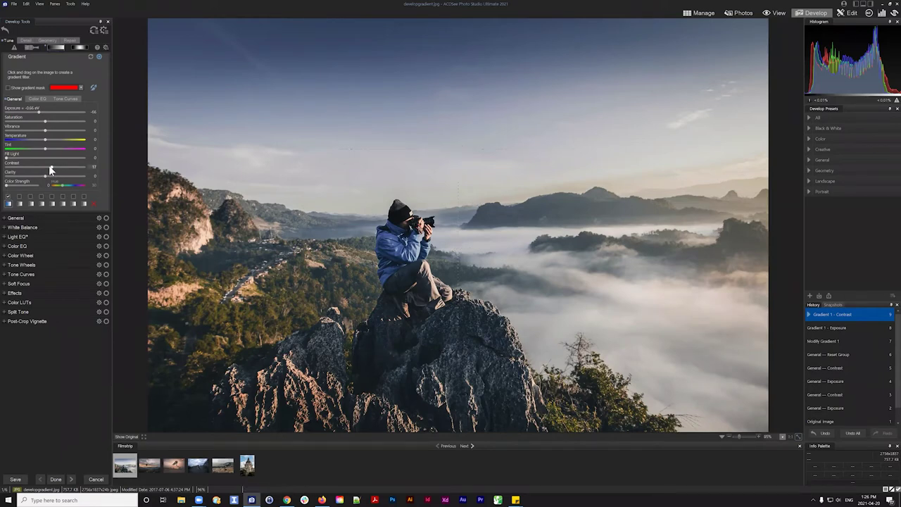
pyautogui.moveTo(52, 167)
pyautogui.mouseDown()
pyautogui.moveTo(75, 168)
pyautogui.moveTo(67, 167)
pyautogui.mouseUp()
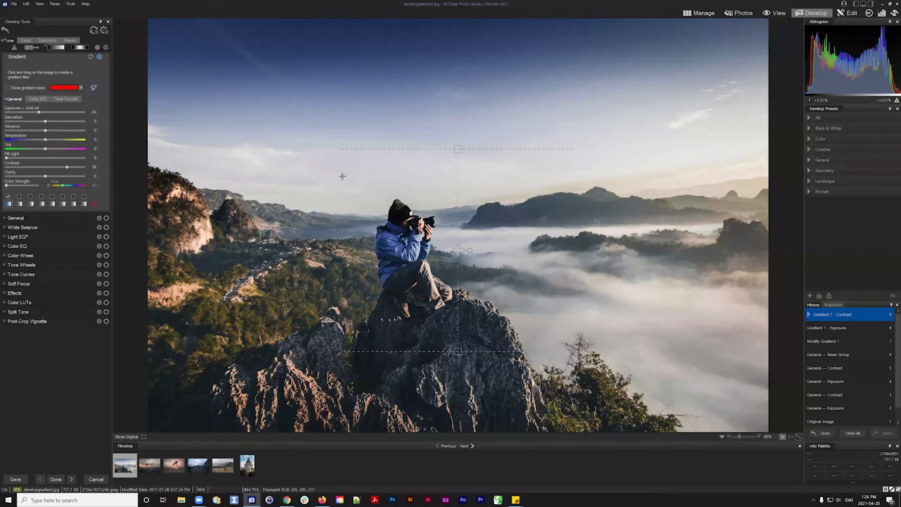
# Try the gradient's clarity at -42, 100 and -57, ending at about -63
pyautogui.moveTo(50, 177); pyautogui.dragTo(27, 176)
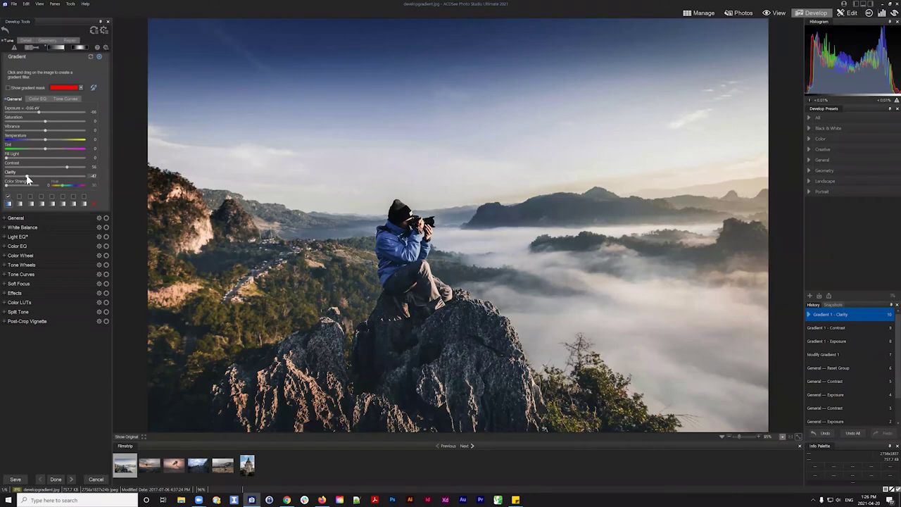
pyautogui.moveTo(27, 176); pyautogui.dragTo(88, 176)
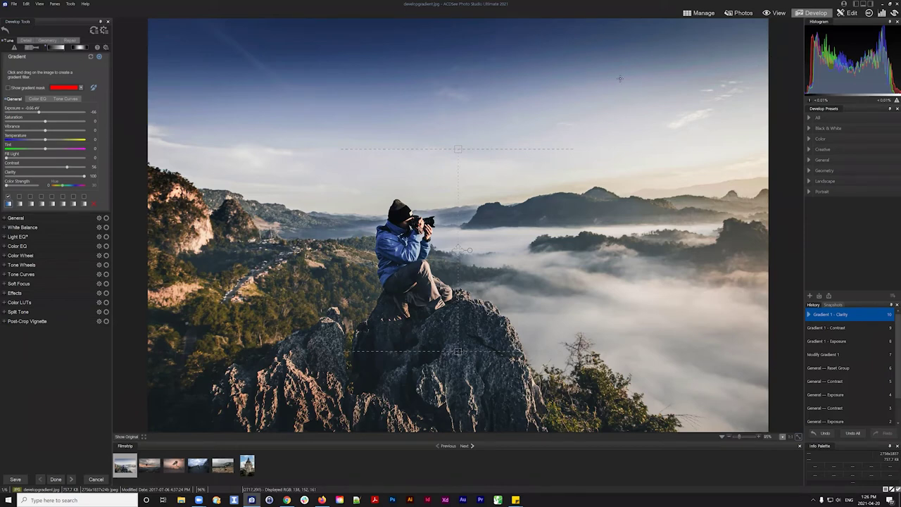
pyautogui.moveTo(37, 176); pyautogui.dragTo(24, 178)
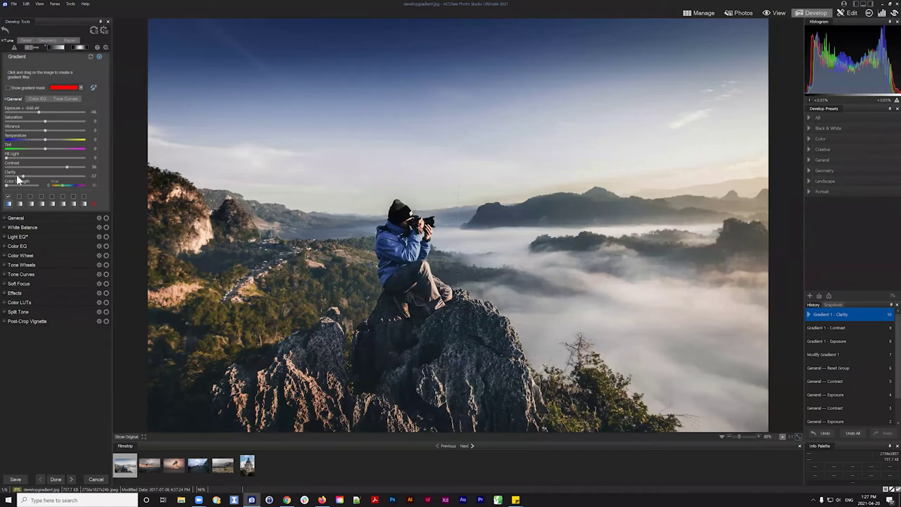
pyautogui.moveTo(17, 179); pyautogui.dragTo(24, 180)
pyautogui.moveTo(24, 180); pyautogui.dragTo(23, 180)
pyautogui.moveTo(24, 176); pyautogui.dragTo(21, 180)
pyautogui.moveTo(21, 179); pyautogui.dragTo(16, 178)
pyautogui.moveTo(21, 177); pyautogui.dragTo(19, 178)
pyautogui.moveTo(24, 179)
pyautogui.mouseDown()
pyautogui.moveTo(123, 179)
pyautogui.moveTo(23, 173)
pyautogui.mouseUp()
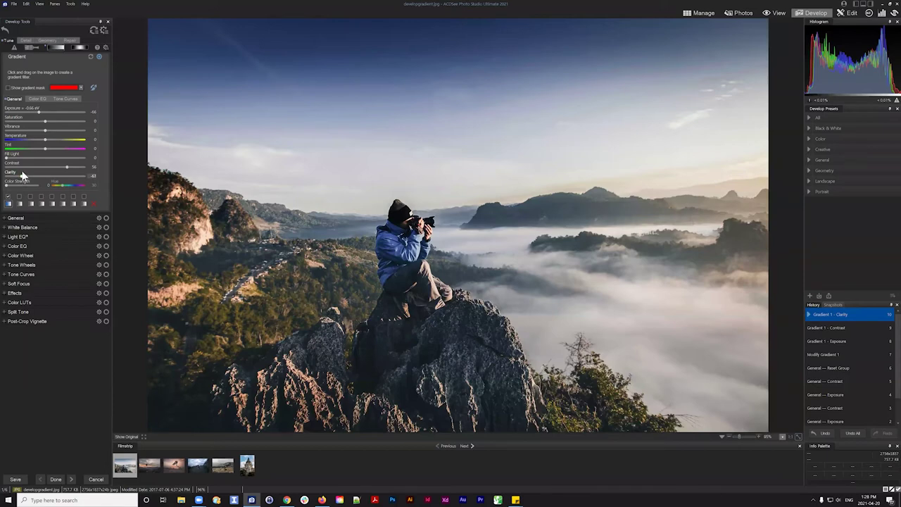
# Try darker and lighter blue brightness in the gradient's Color EQ, settling on 13, and lower the gradient's clarity to -81
pyautogui.click(38, 99)
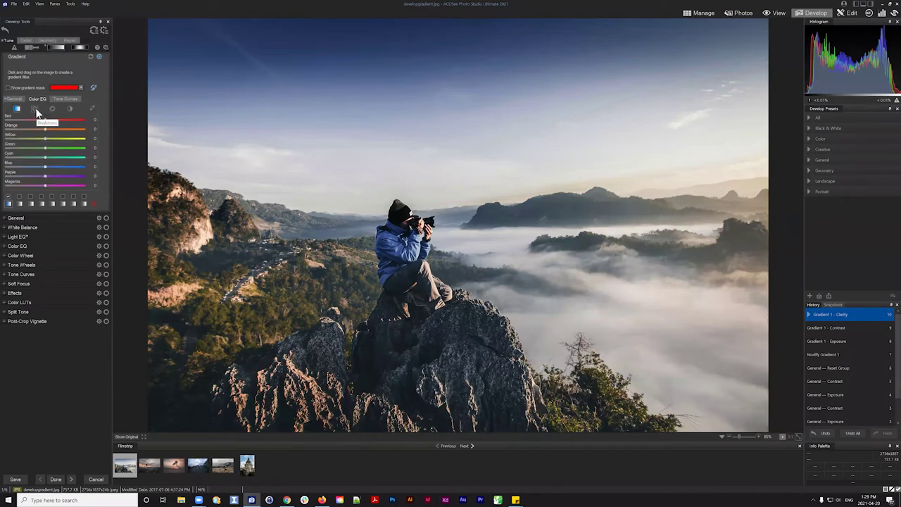
pyautogui.click(36, 109)
pyautogui.moveTo(45, 166); pyautogui.dragTo(24, 166)
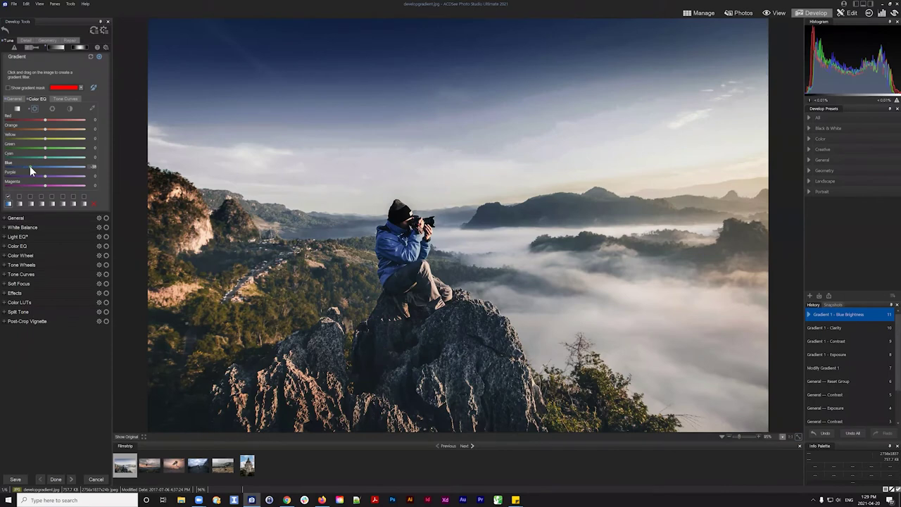
pyautogui.moveTo(29, 166); pyautogui.dragTo(59, 166)
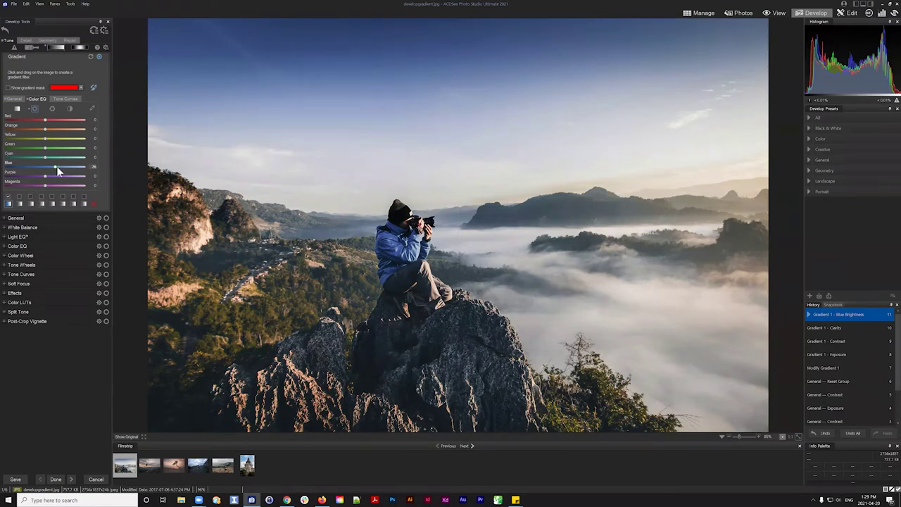
pyautogui.moveTo(57, 166); pyautogui.dragTo(53, 166)
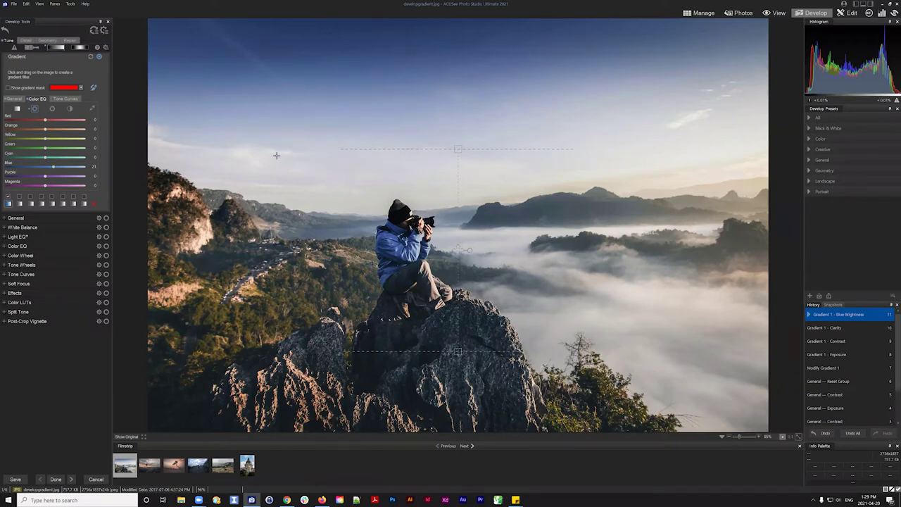
pyautogui.moveTo(54, 170); pyautogui.dragTo(51, 169)
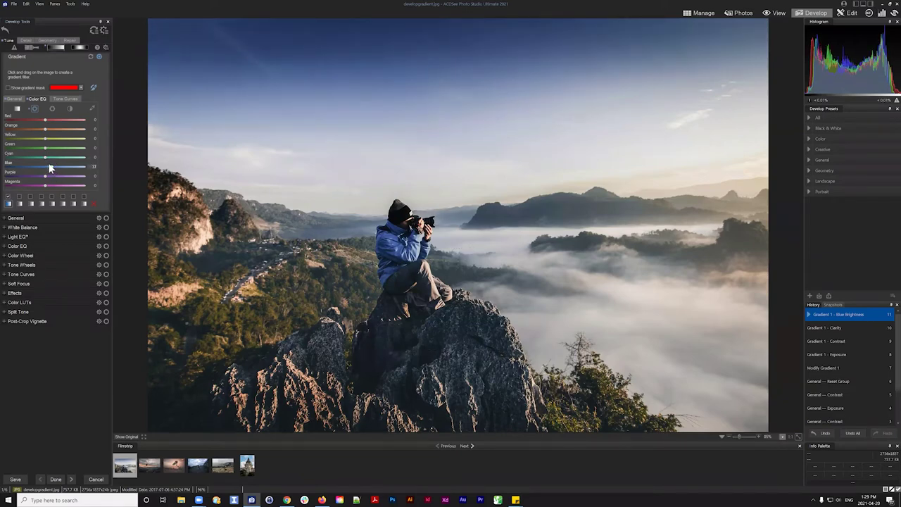
pyautogui.click(16, 100)
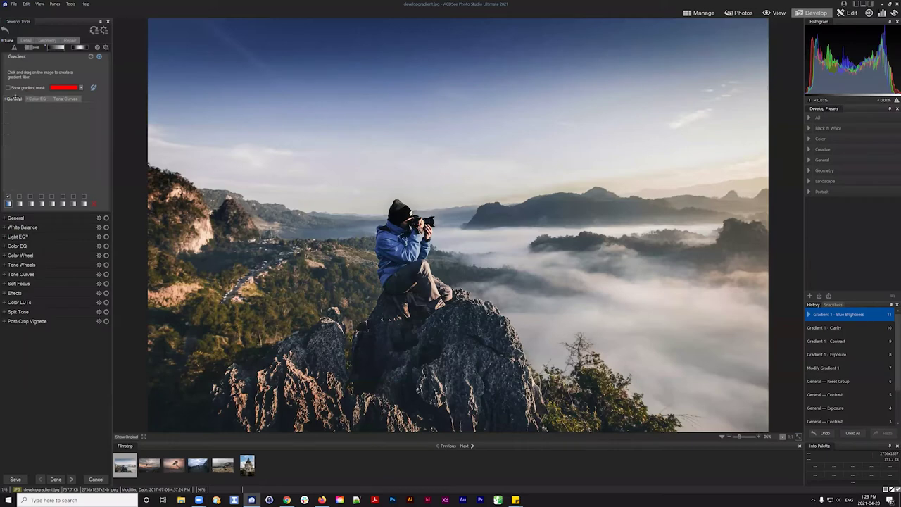
pyautogui.moveTo(21, 179); pyautogui.dragTo(14, 177)
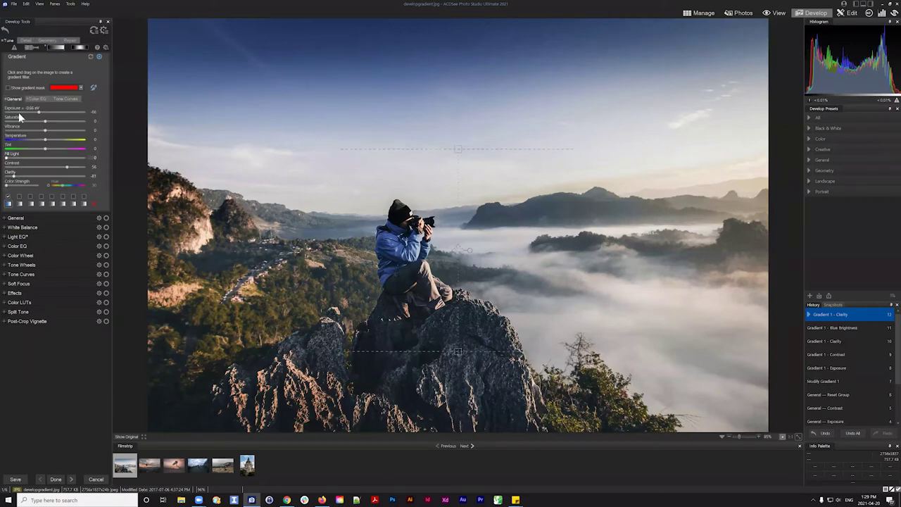
# Shape a mild S-curve on the gradient's luminance tone curve and set its blue brightness to 8
pyautogui.click(60, 99)
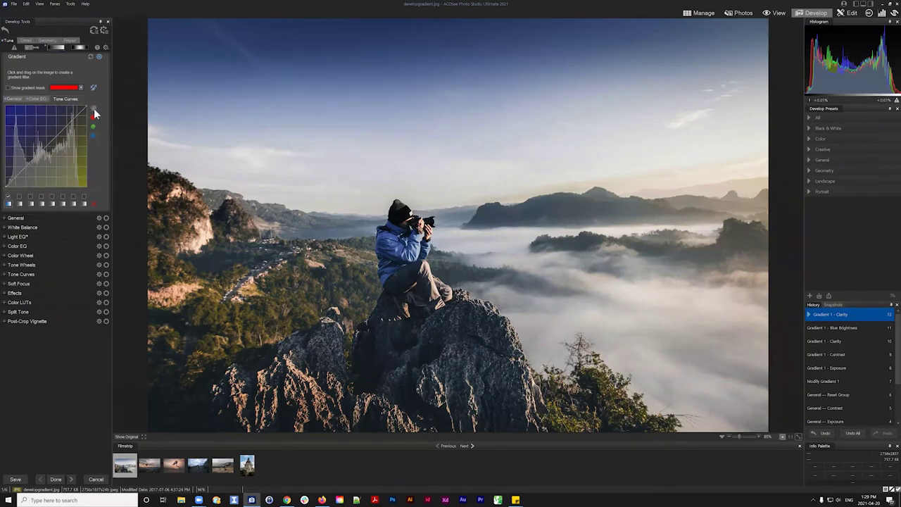
pyautogui.click(93, 109)
pyautogui.moveTo(24, 165); pyautogui.dragTo(28, 167)
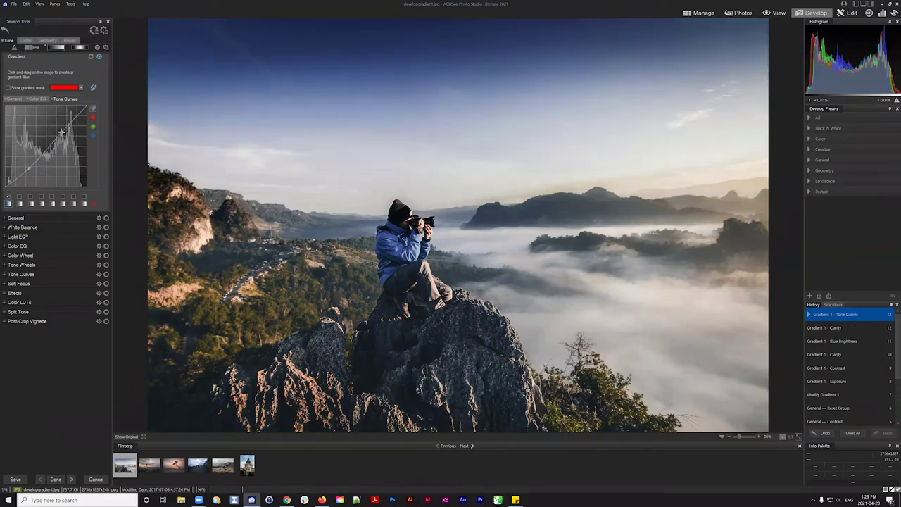
pyautogui.moveTo(61, 131); pyautogui.dragTo(60, 131)
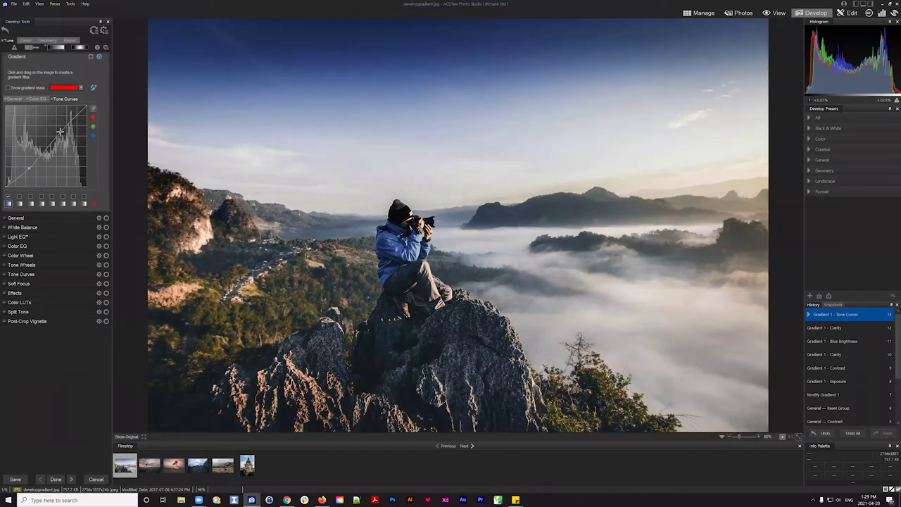
pyautogui.click(34, 100)
pyautogui.moveTo(45, 166); pyautogui.dragTo(46, 166)
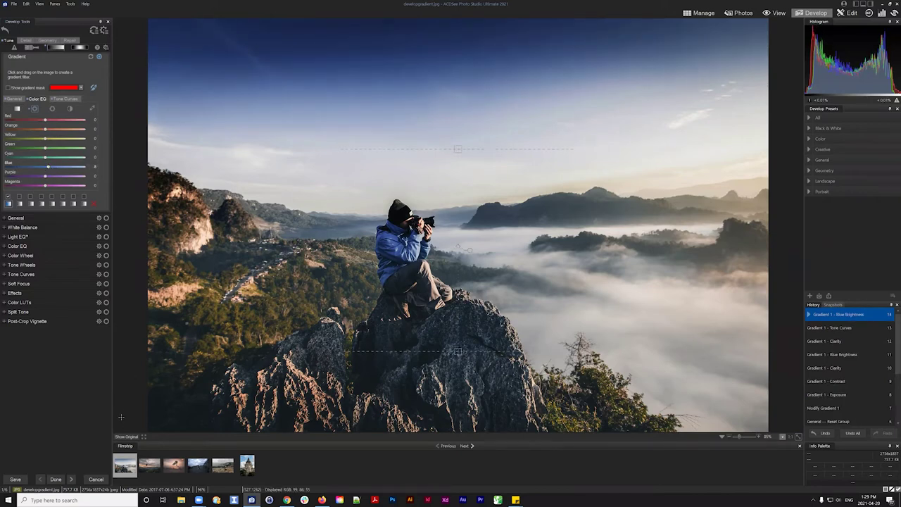
# Compare the gradient edit with the original photo, and briefly display the gradient mask over the image
pyautogui.click(126, 438)
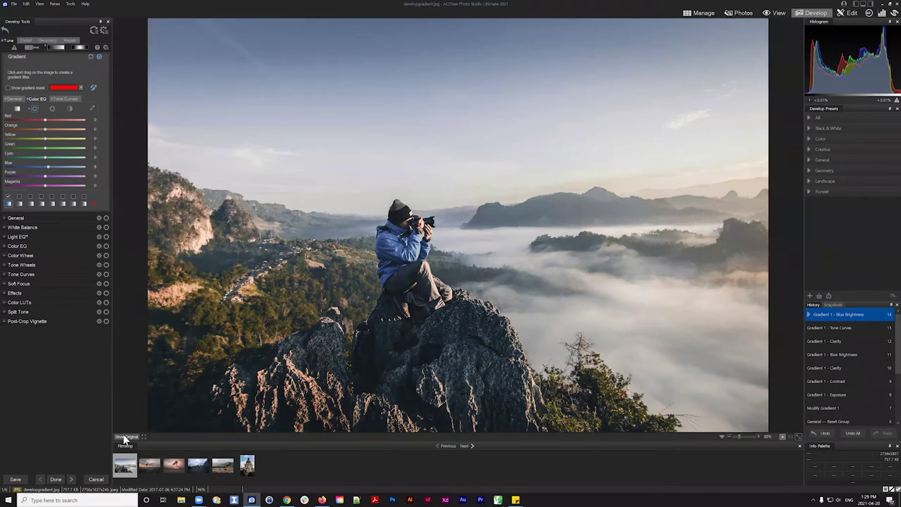
pyautogui.click(125, 438)
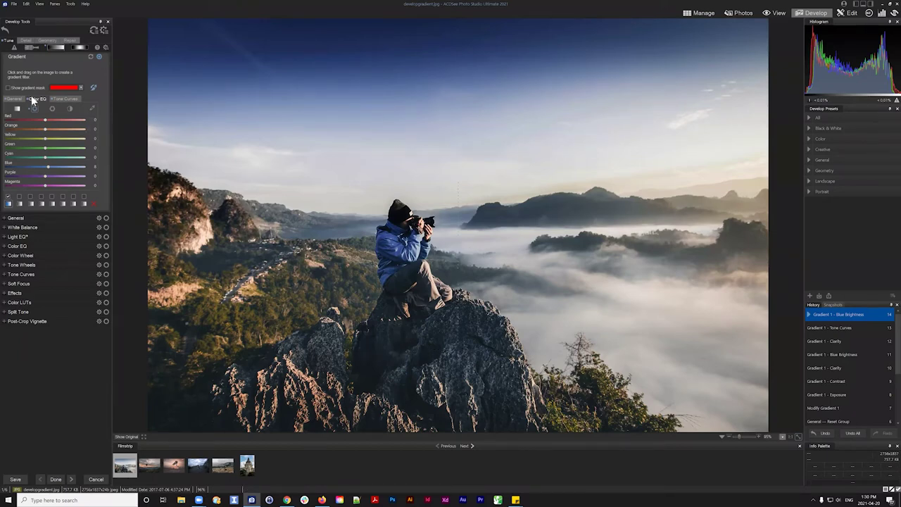
pyautogui.click(8, 87)
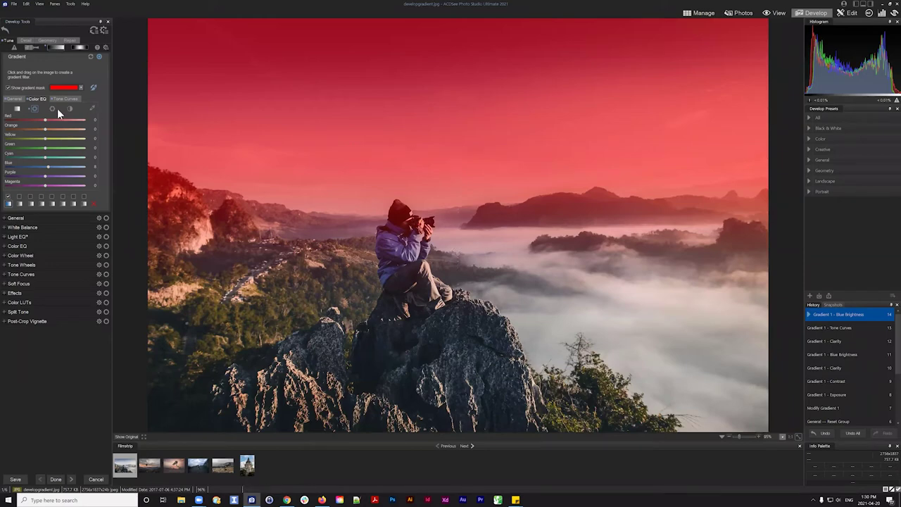
pyautogui.click(8, 88)
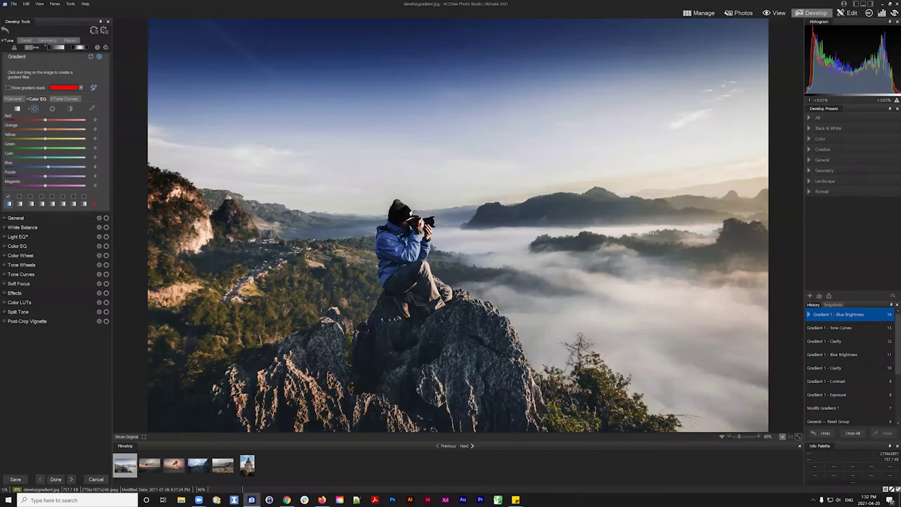
# Copy the gradient's General values to the Develop Brush: exposure -0.66 eV, contrast 56 and clarity -81
pyautogui.moveTo(523, 230)
pyautogui.click(15, 100)
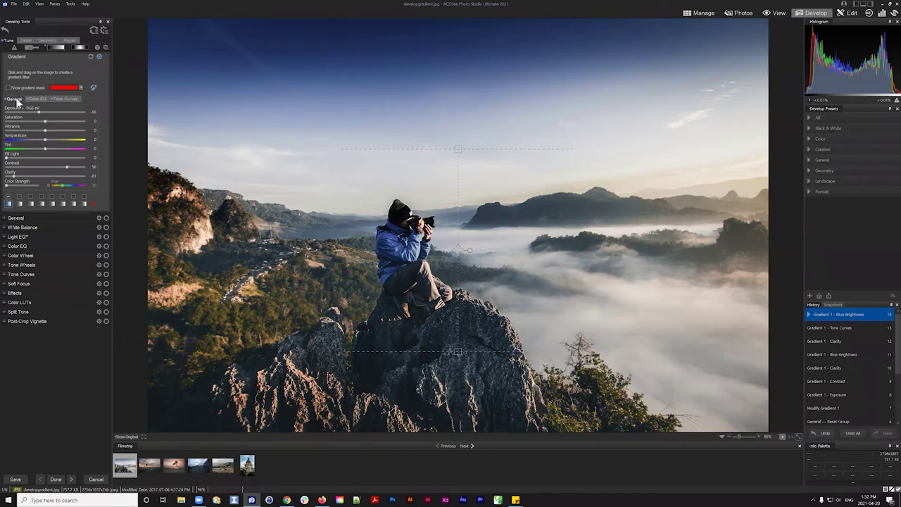
pyautogui.click(33, 47)
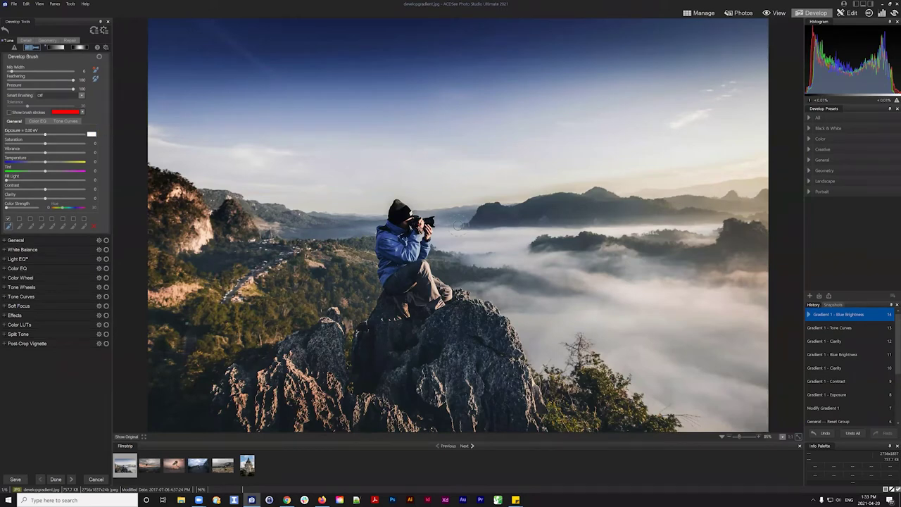
pyautogui.scroll(-1, 91, 133)
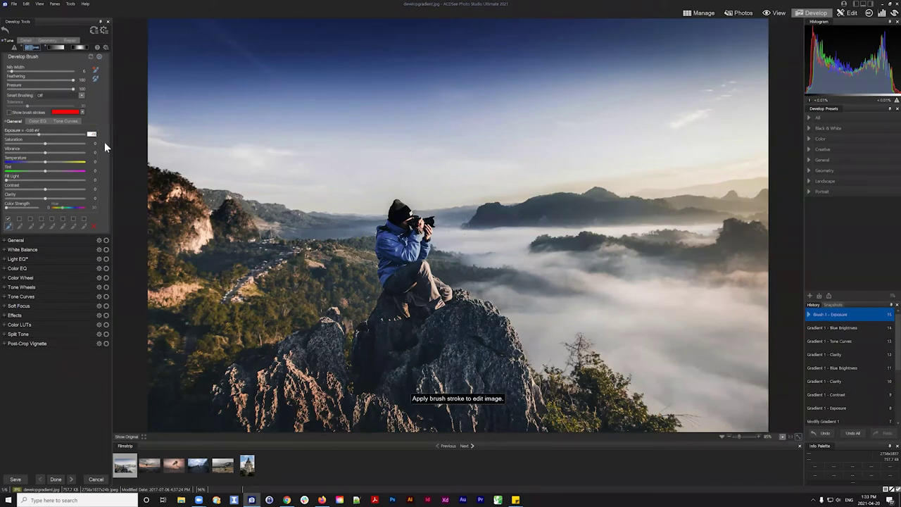
pyautogui.click(94, 188)
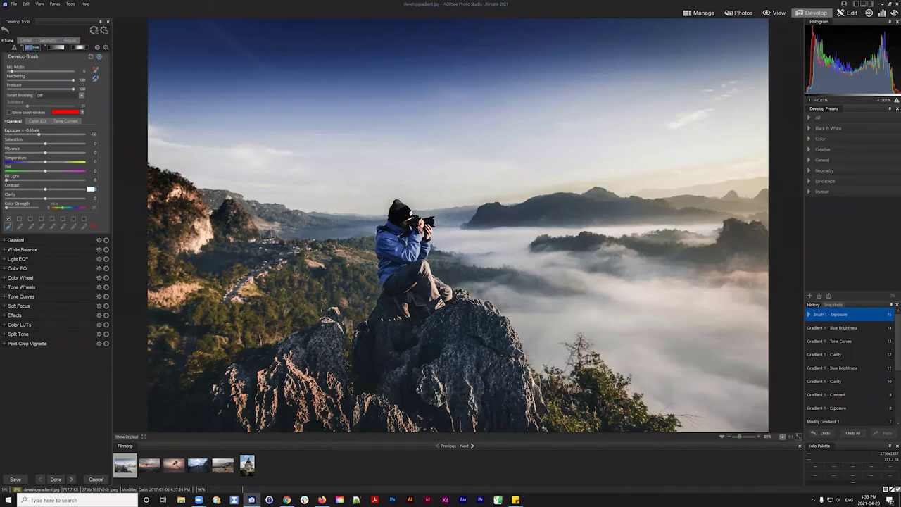
pyautogui.scroll(5, 94, 189)
pyautogui.click(92, 198)
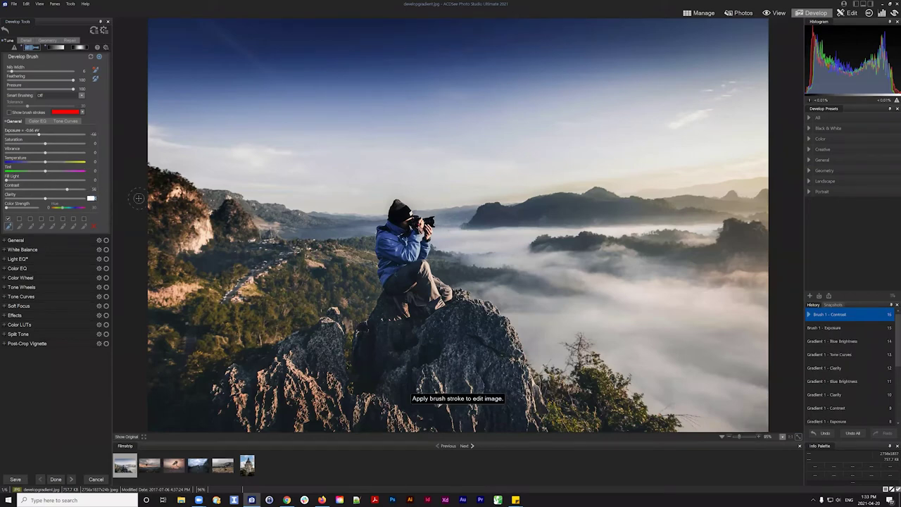
pyautogui.scroll(5, 139, 198)
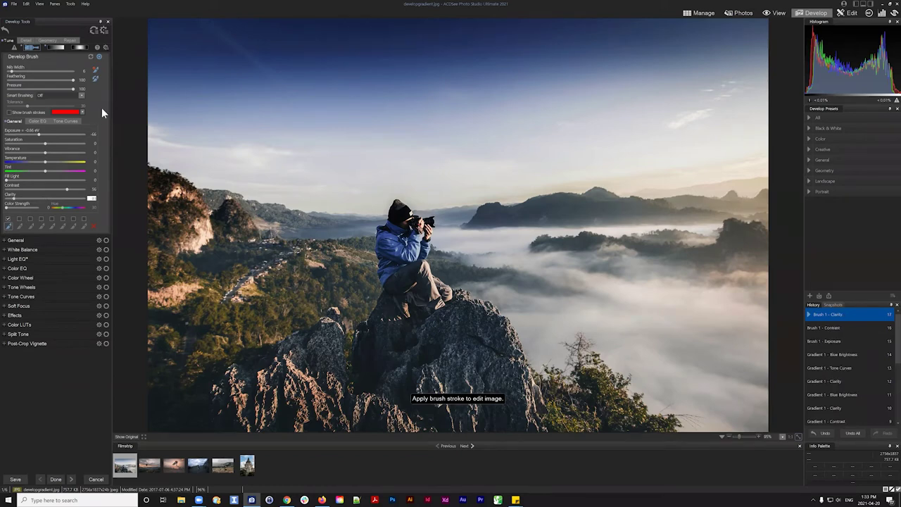
# Disable the gradient and shape a mild S-curve on the Develop Brush's tone curve
pyautogui.click(58, 48)
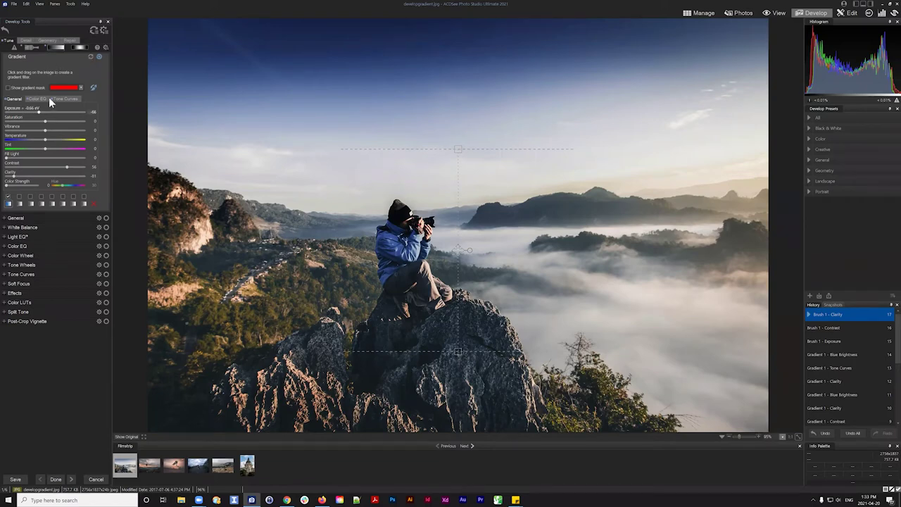
pyautogui.click(99, 57)
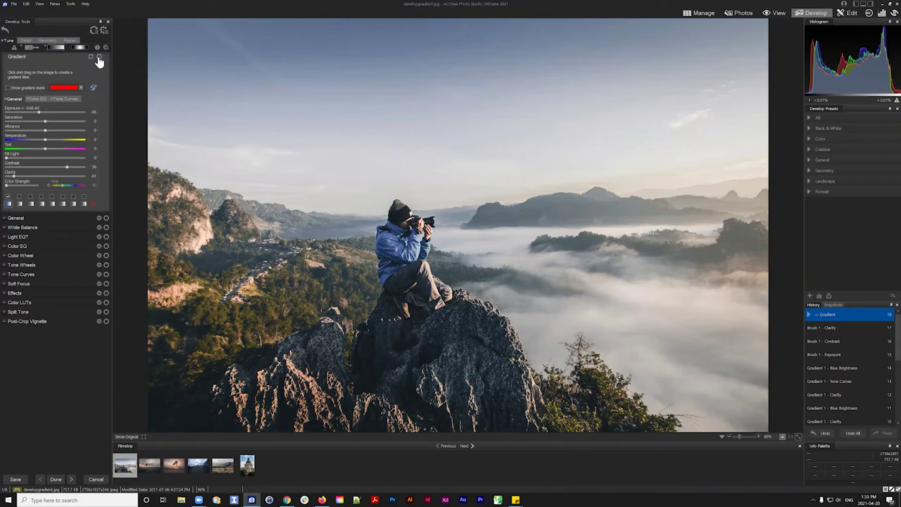
pyautogui.click(30, 47)
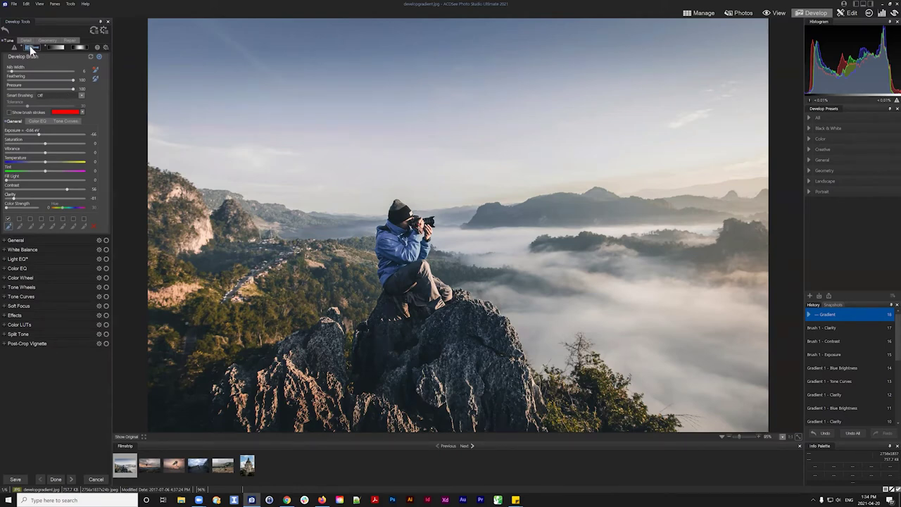
pyautogui.click(66, 121)
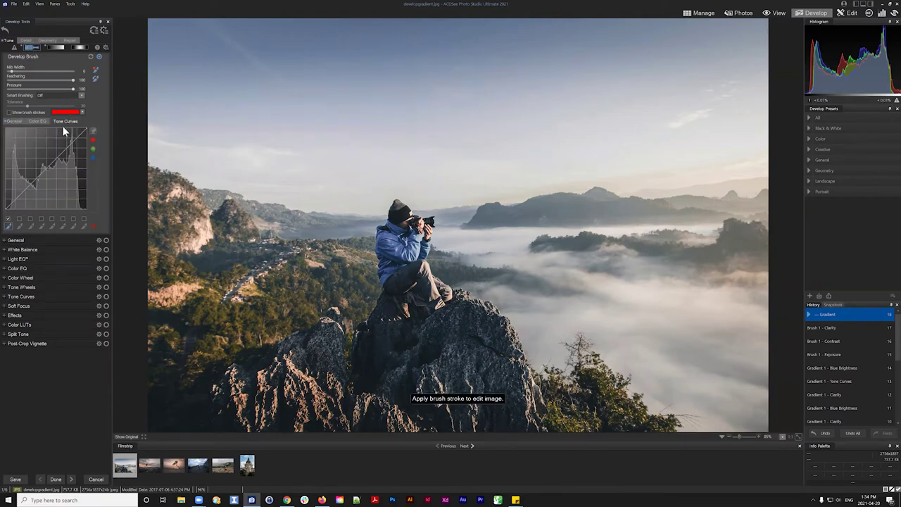
pyautogui.click(28, 188)
pyautogui.moveTo(62, 150); pyautogui.dragTo(62, 148)
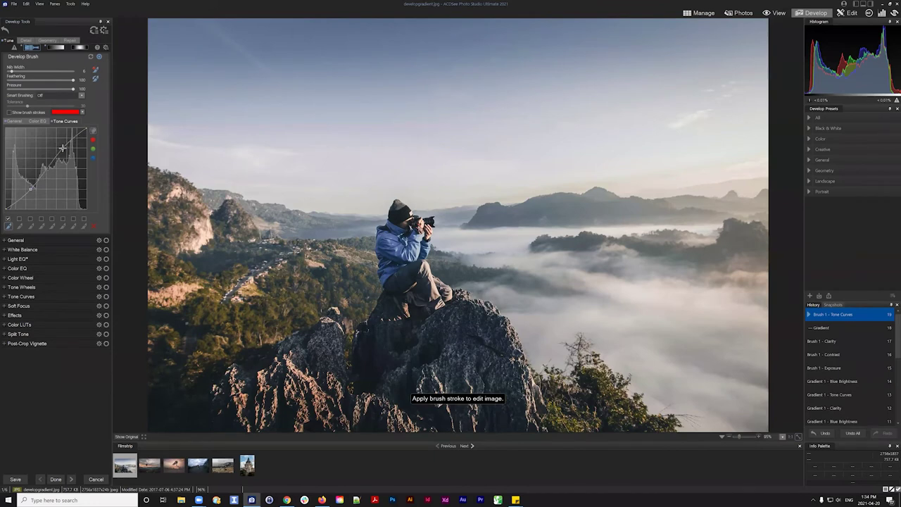
# Enlarge the brush nib width to 24 and paint the far-left part of the sky, briefly showing the brush strokes as an overlay
pyautogui.scroll(5, 250, 130)
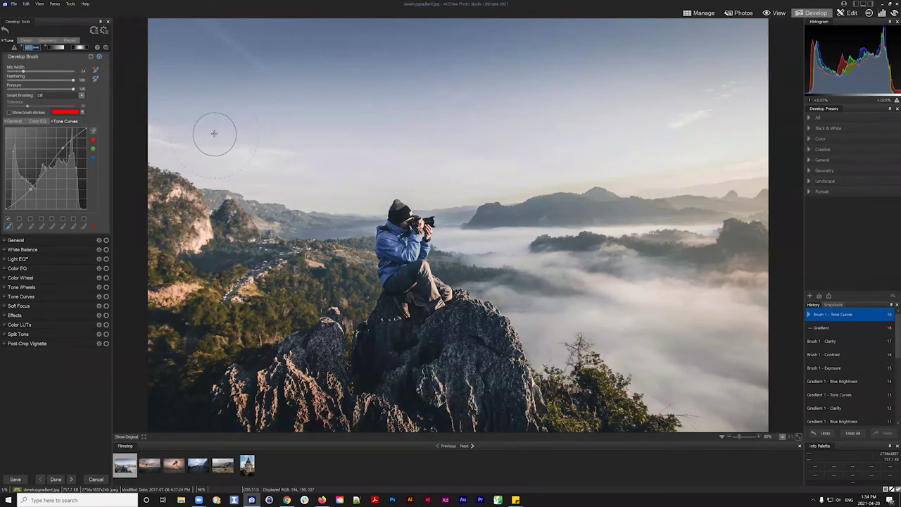
pyautogui.click(9, 113)
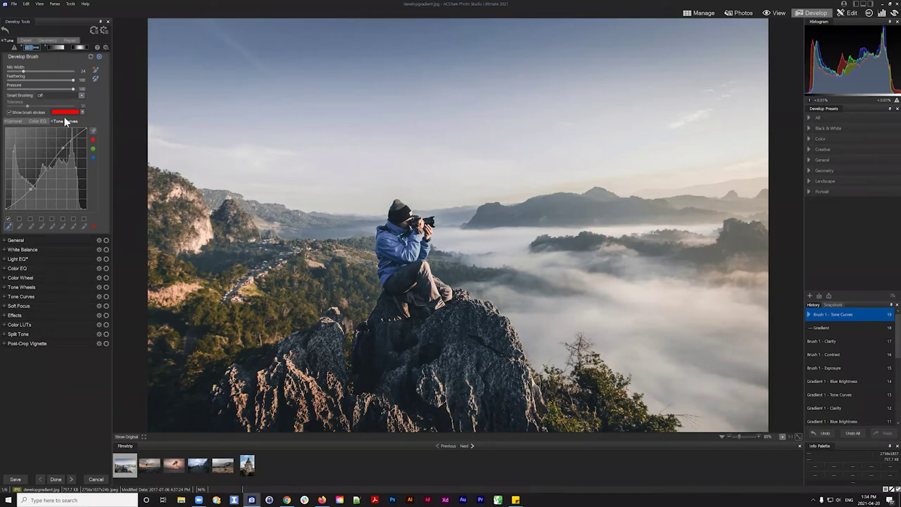
pyautogui.moveTo(184, 146)
pyautogui.mouseDown()
pyautogui.moveTo(153, 130)
pyautogui.moveTo(224, 137)
pyautogui.moveTo(174, 88)
pyautogui.moveTo(188, 108)
pyautogui.moveTo(190, 60)
pyautogui.moveTo(215, 54)
pyautogui.moveTo(251, 151)
pyautogui.moveTo(226, 153)
pyautogui.moveTo(276, 164)
pyautogui.moveTo(259, 55)
pyautogui.moveTo(246, 32)
pyautogui.moveTo(193, 32)
pyautogui.mouseUp()
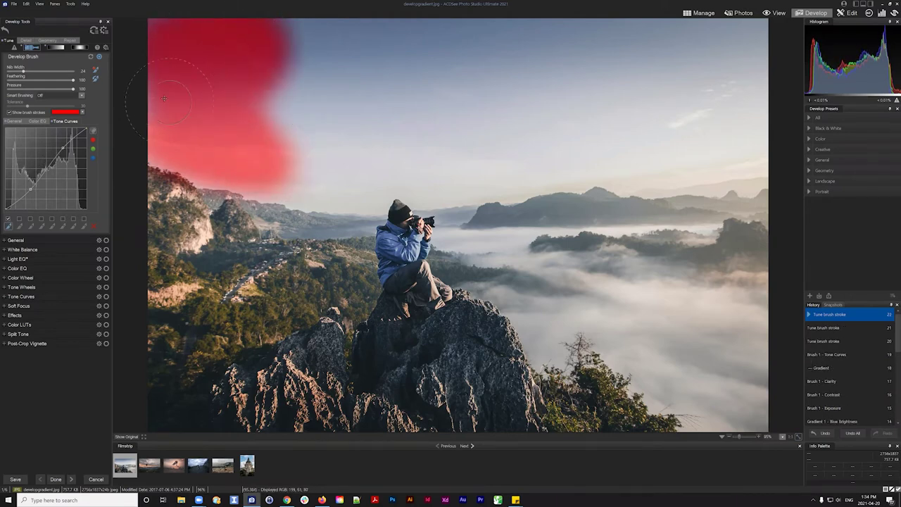
pyautogui.click(9, 112)
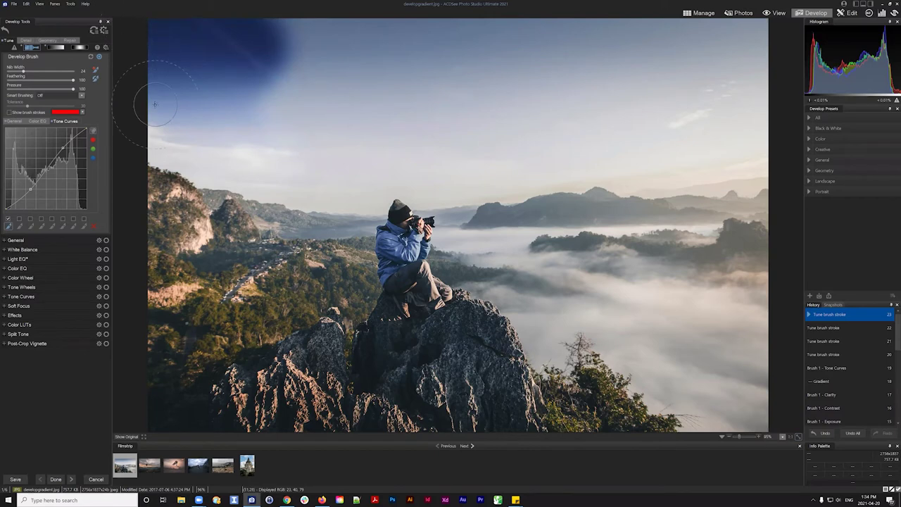
# Brush the adjustments across the rest of the sky down toward the horizon, and check the coverage with the brush stroke overlay
pyautogui.click(243, 123)
pyautogui.click(284, 112)
pyautogui.moveTo(283, 111)
pyautogui.mouseDown()
pyautogui.moveTo(322, 90)
pyautogui.moveTo(325, 67)
pyautogui.moveTo(283, 40)
pyautogui.moveTo(337, 38)
pyautogui.moveTo(317, 102)
pyautogui.moveTo(353, 128)
pyautogui.moveTo(393, 130)
pyautogui.moveTo(403, 112)
pyautogui.moveTo(397, 93)
pyautogui.moveTo(360, 78)
pyautogui.moveTo(482, 46)
pyautogui.moveTo(535, 48)
pyautogui.moveTo(446, 90)
pyautogui.moveTo(448, 102)
pyautogui.moveTo(538, 91)
pyautogui.moveTo(469, 112)
pyautogui.moveTo(560, 96)
pyautogui.moveTo(424, 127)
pyautogui.moveTo(554, 108)
pyautogui.moveTo(544, 106)
pyautogui.moveTo(621, 115)
pyautogui.moveTo(517, 105)
pyautogui.moveTo(519, 96)
pyautogui.moveTo(434, 74)
pyautogui.moveTo(388, 44)
pyautogui.moveTo(545, 32)
pyautogui.mouseUp()
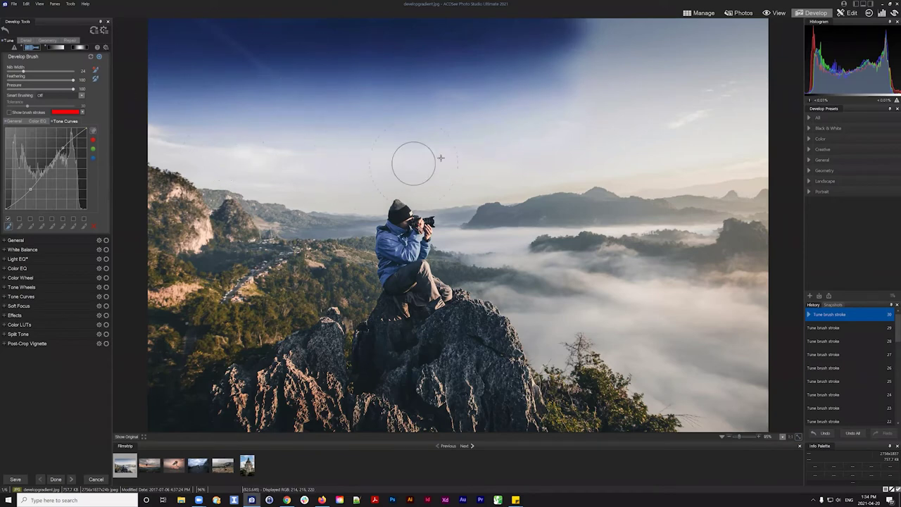
pyautogui.moveTo(702, 127)
pyautogui.mouseDown()
pyautogui.moveTo(750, 86)
pyautogui.moveTo(762, 61)
pyautogui.moveTo(673, 82)
pyautogui.moveTo(675, 69)
pyautogui.moveTo(601, 82)
pyautogui.moveTo(631, 67)
pyautogui.moveTo(643, 37)
pyautogui.moveTo(557, 43)
pyautogui.moveTo(775, 29)
pyautogui.mouseUp()
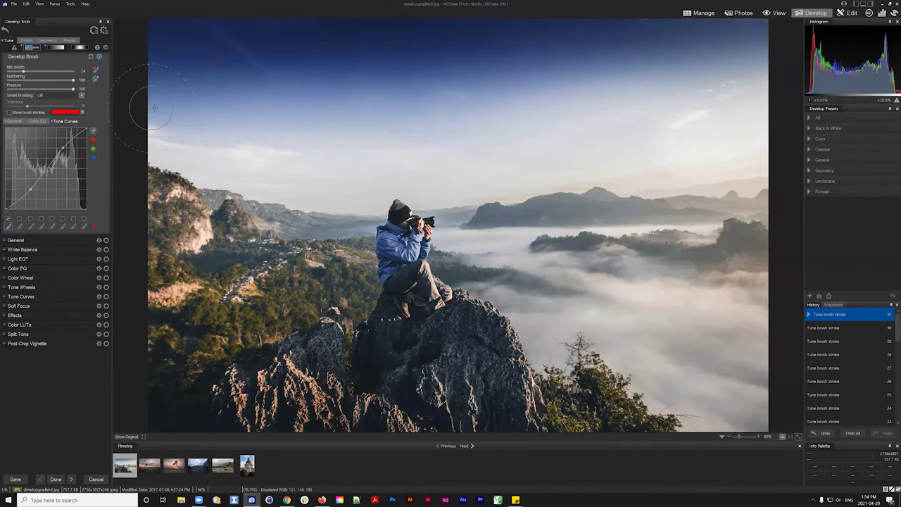
pyautogui.moveTo(118, 175)
pyautogui.mouseDown()
pyautogui.moveTo(211, 151)
pyautogui.moveTo(232, 119)
pyautogui.moveTo(376, 124)
pyautogui.mouseUp()
pyautogui.click(8, 113)
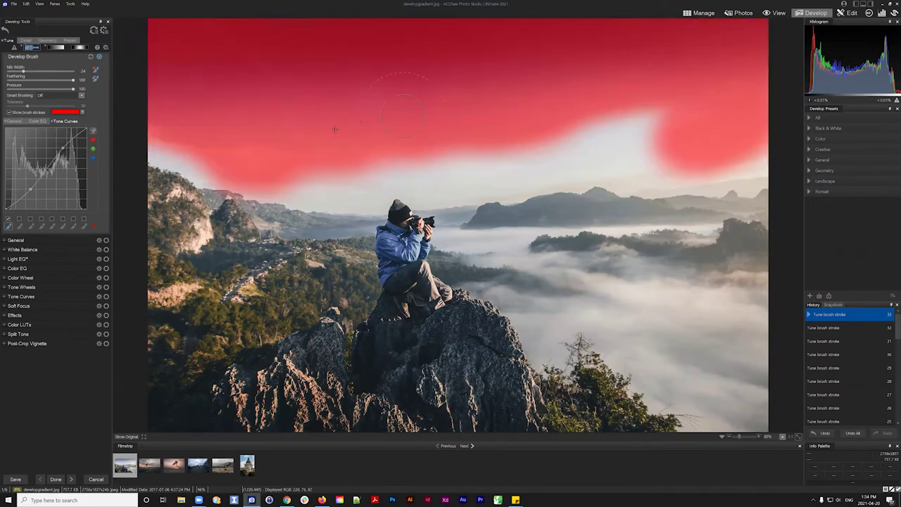
pyautogui.click(9, 112)
# Erase a vertical band of the brushed effect above the photographer and paint it back in
pyautogui.moveTo(453, 177); pyautogui.dragTo(436, 5)
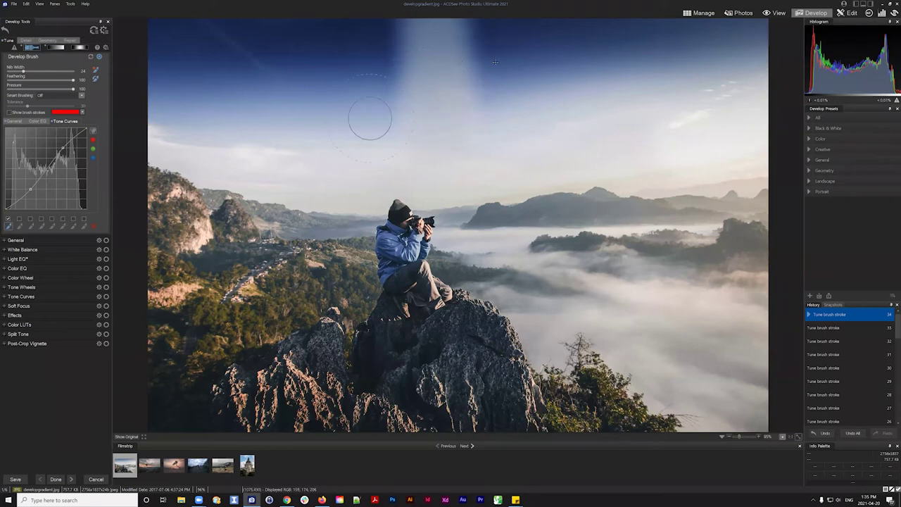
pyautogui.moveTo(388, 50)
pyautogui.mouseDown()
pyautogui.moveTo(383, 40)
pyautogui.moveTo(573, 77)
pyautogui.moveTo(446, 115)
pyautogui.moveTo(378, 121)
pyautogui.mouseUp()
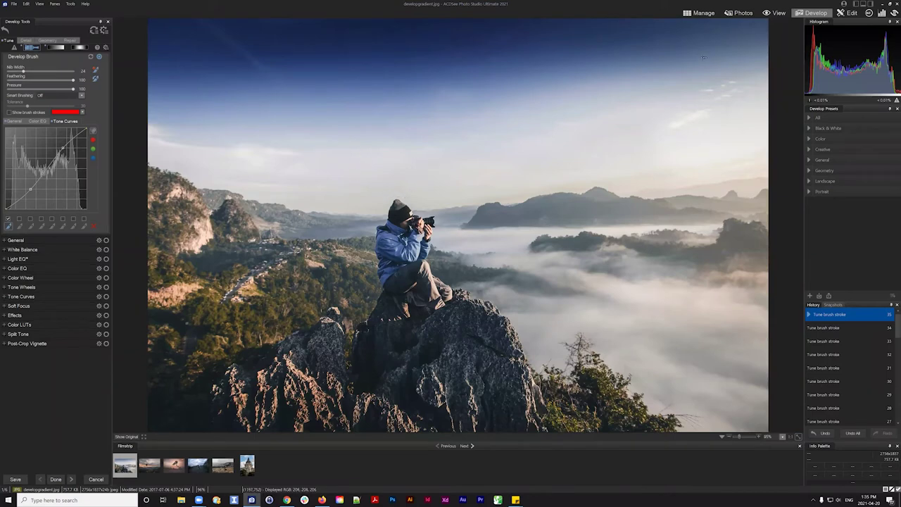
# Apply the brush edit to the photographer image, return to Manage mode and open the dog photo in Edit mode
pyautogui.click(699, 14)
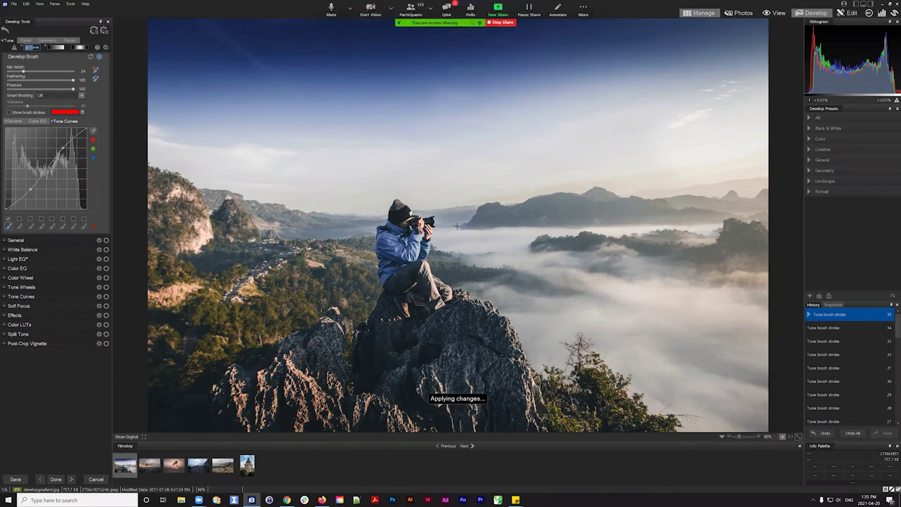
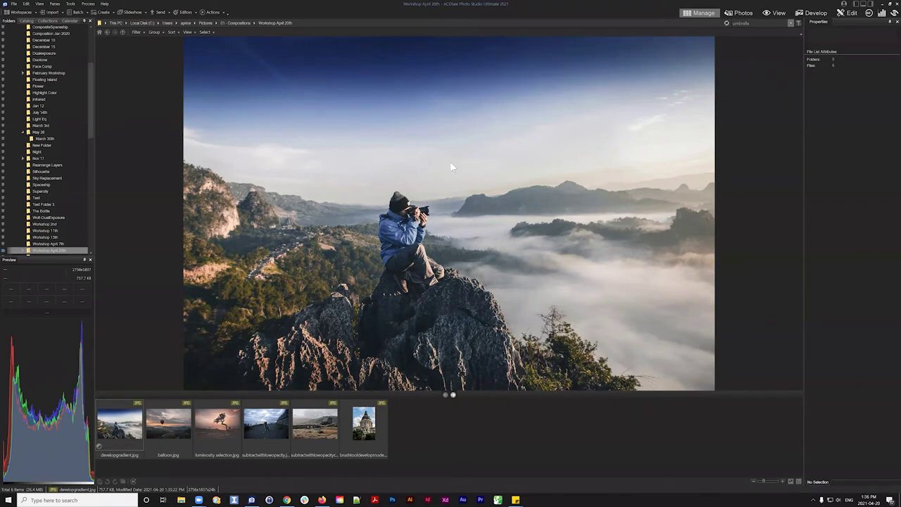
pyautogui.click(268, 424)
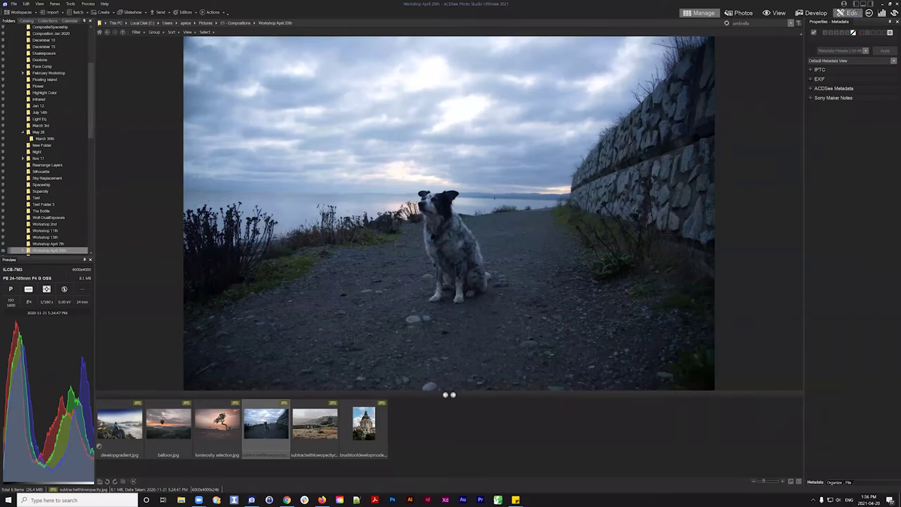
pyautogui.click(848, 12)
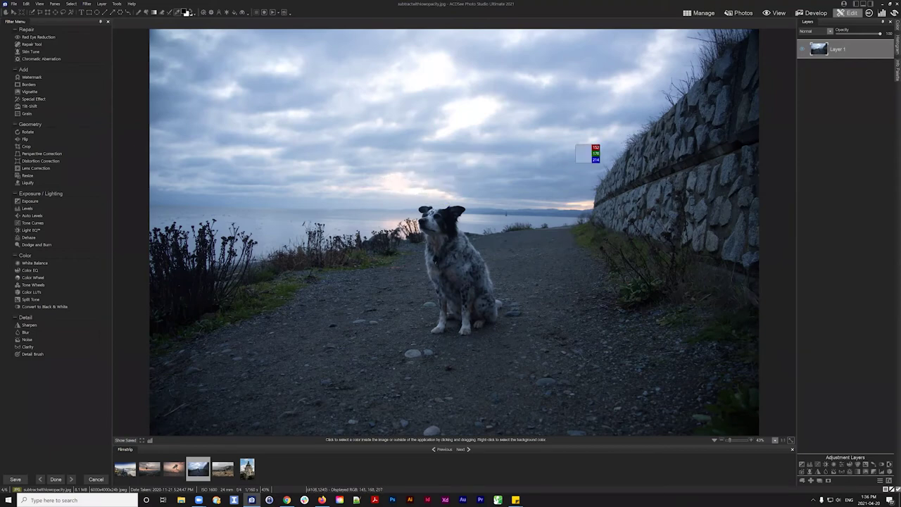
# Review the available layer blend modes and duplicate the dog photo's layer
pyautogui.click(823, 30)
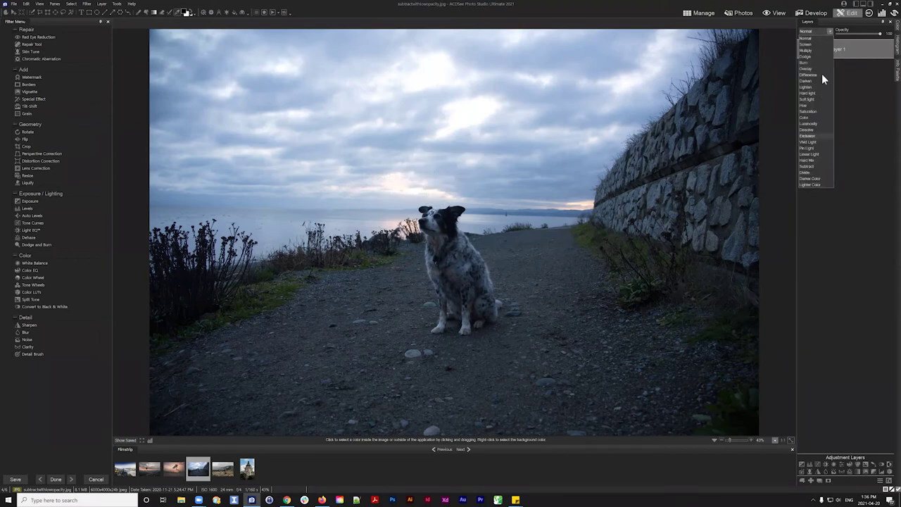
pyautogui.click(816, 29)
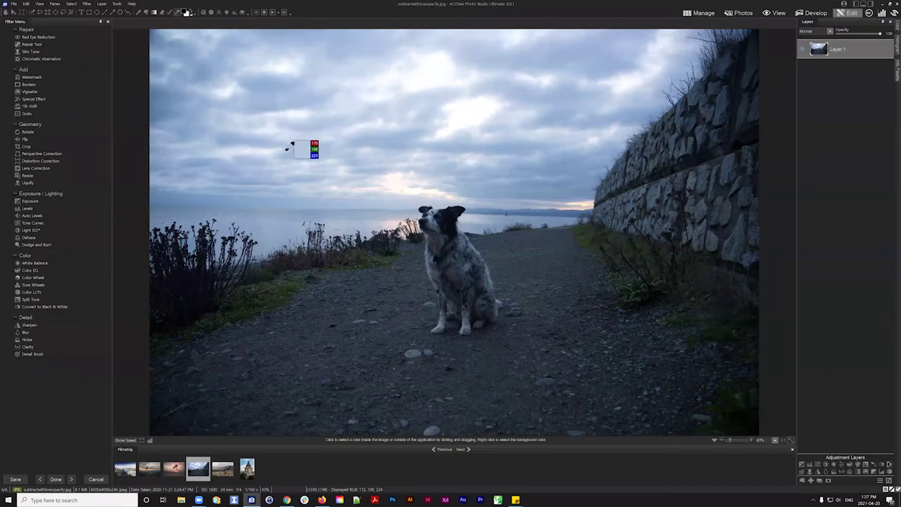
pyautogui.moveTo(821, 57); pyautogui.dragTo(841, 50)
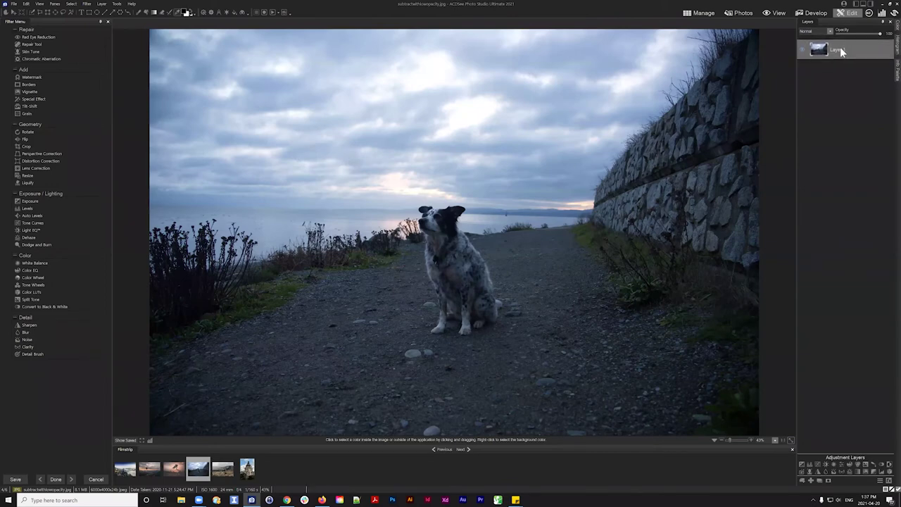
pyautogui.rightClick(838, 55)
pyautogui.click(831, 63)
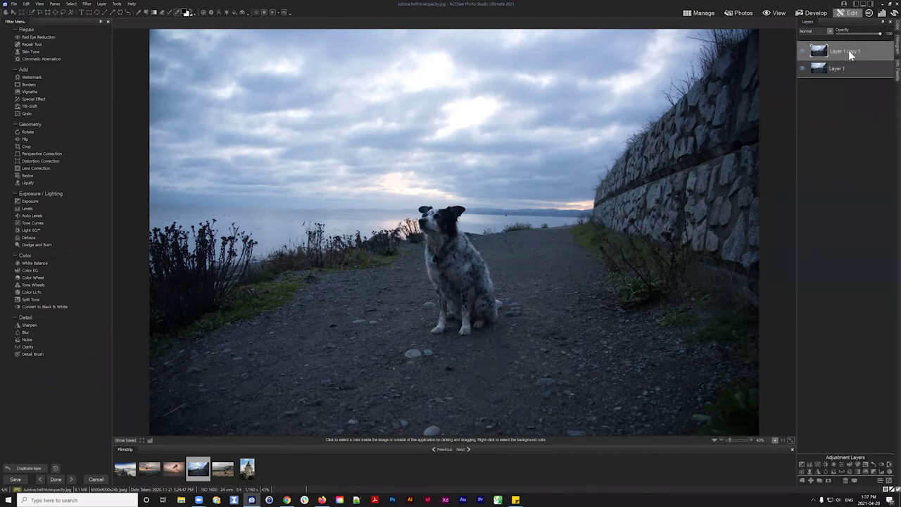
# Add a Gradient Map adjustment layer above the duplicate and set its shadows color to white
pyautogui.click(858, 473)
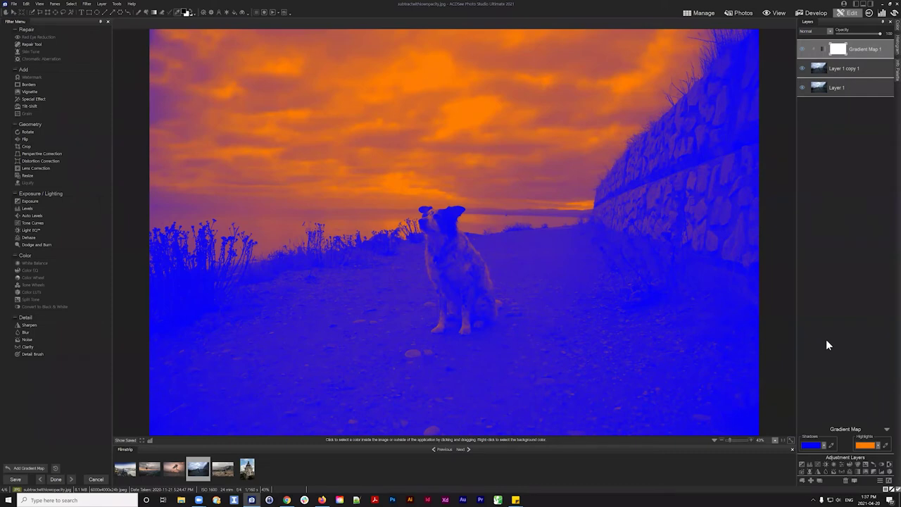
pyautogui.click(813, 446)
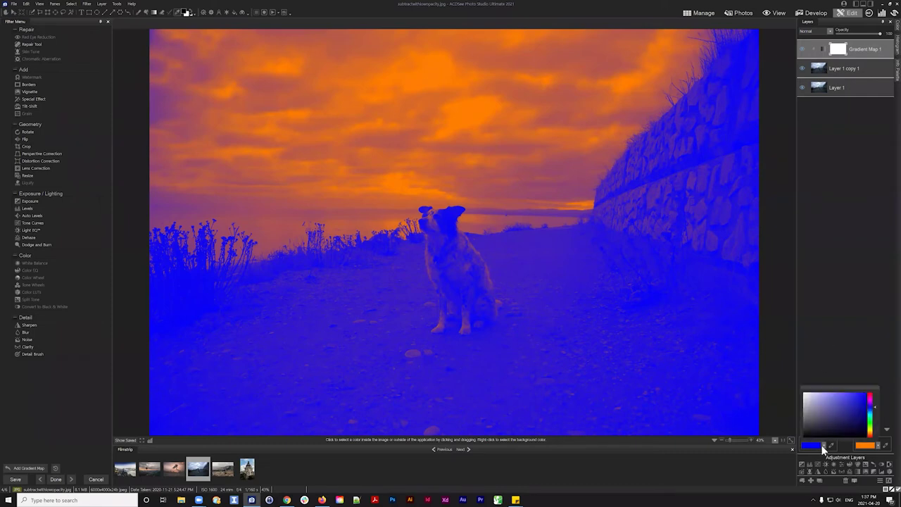
pyautogui.click(824, 451)
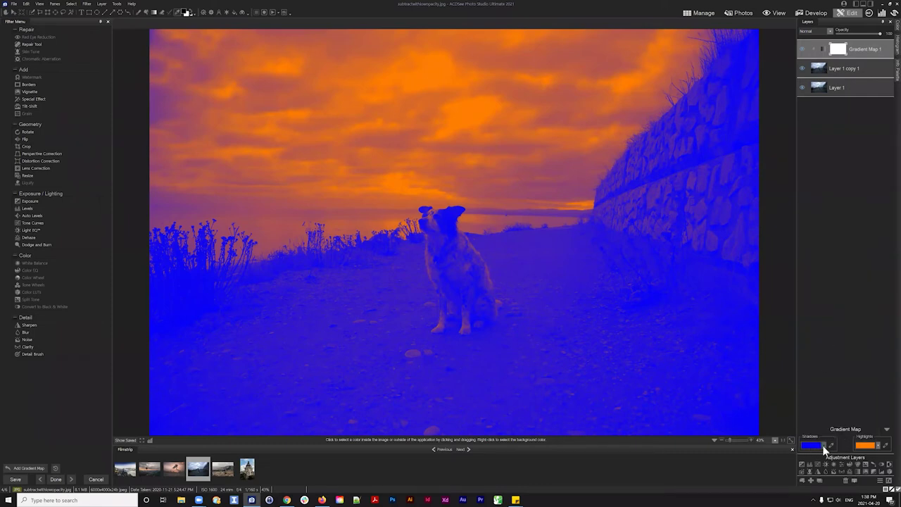
pyautogui.click(827, 447)
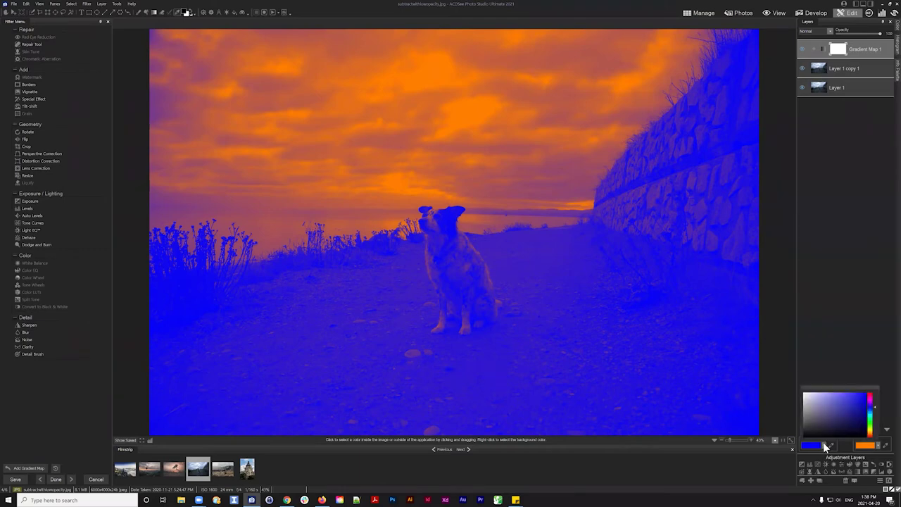
pyautogui.moveTo(811, 408); pyautogui.dragTo(799, 392)
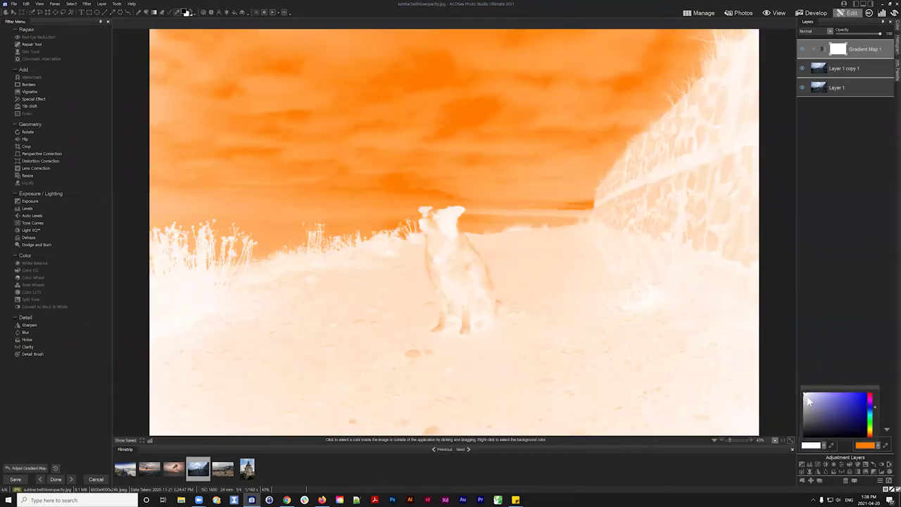
pyautogui.click(838, 347)
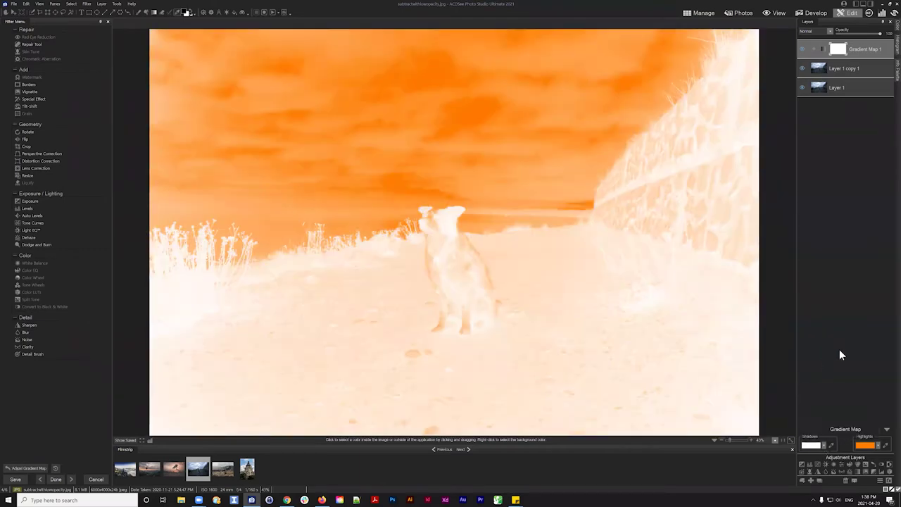
# Set the Gradient Map's highlights color to black
pyautogui.click(865, 445)
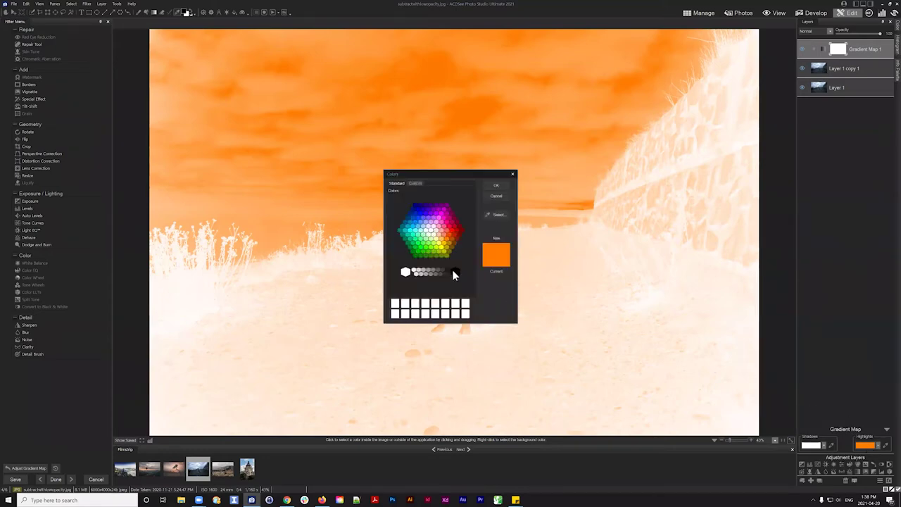
pyautogui.click(494, 187)
pyautogui.click(824, 445)
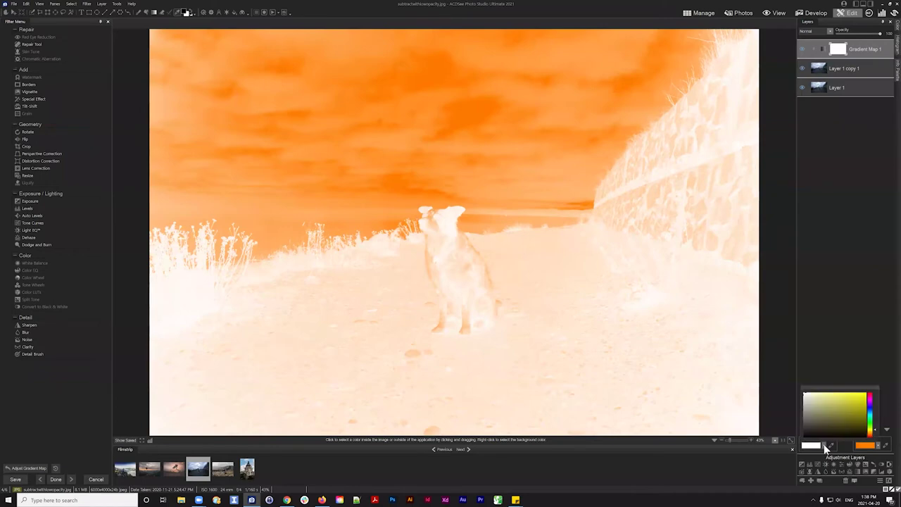
pyautogui.click(824, 443)
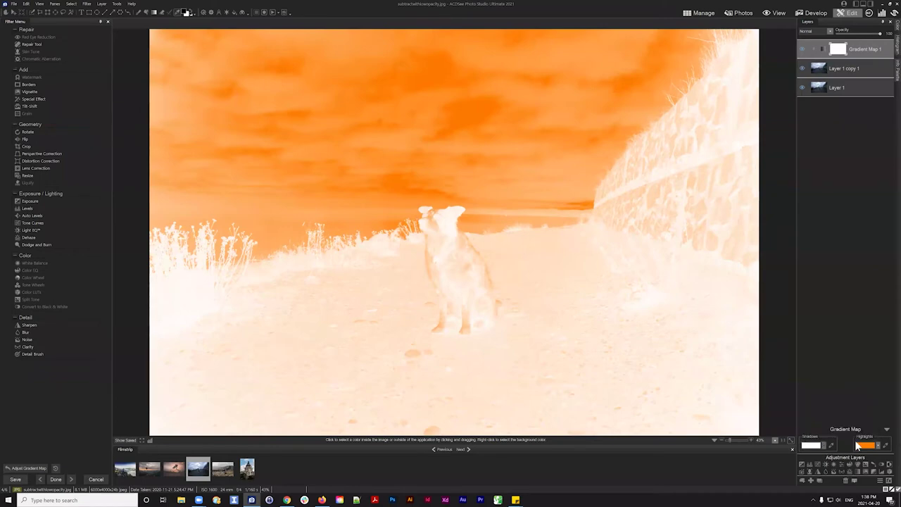
pyautogui.click(865, 445)
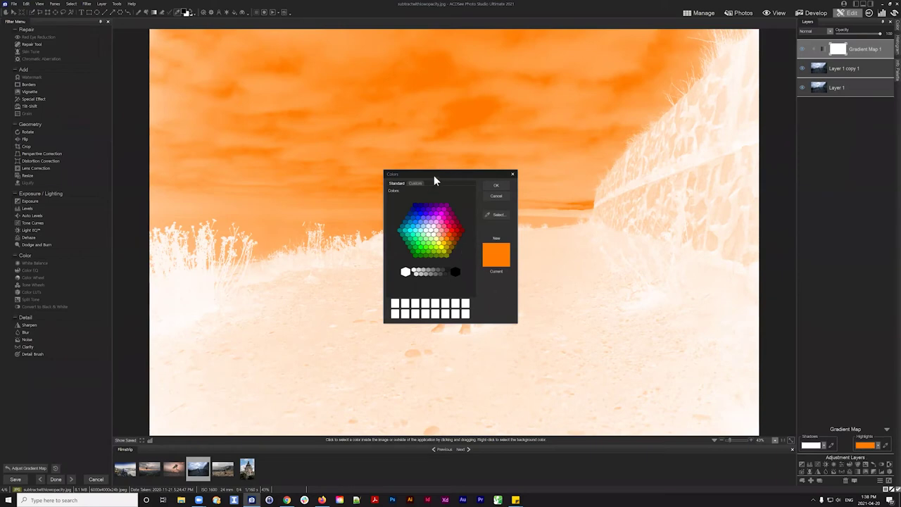
pyautogui.click(458, 270)
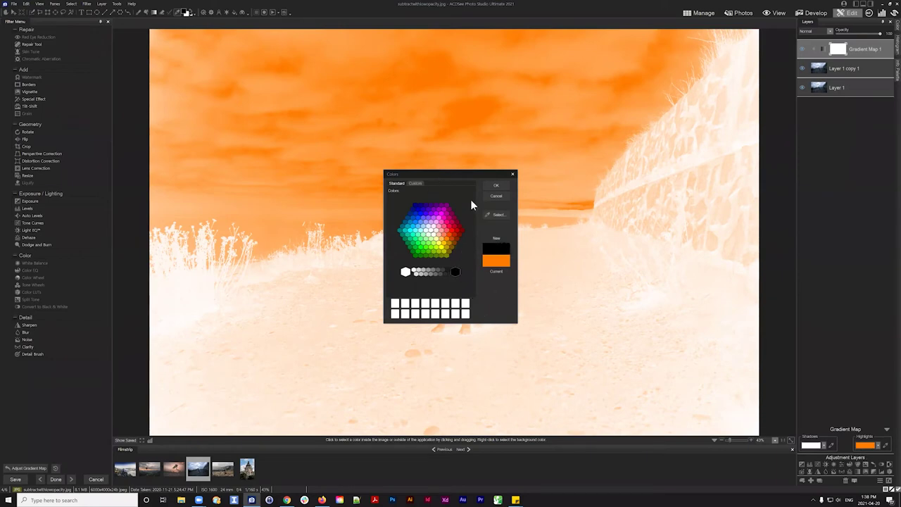
pyautogui.click(493, 187)
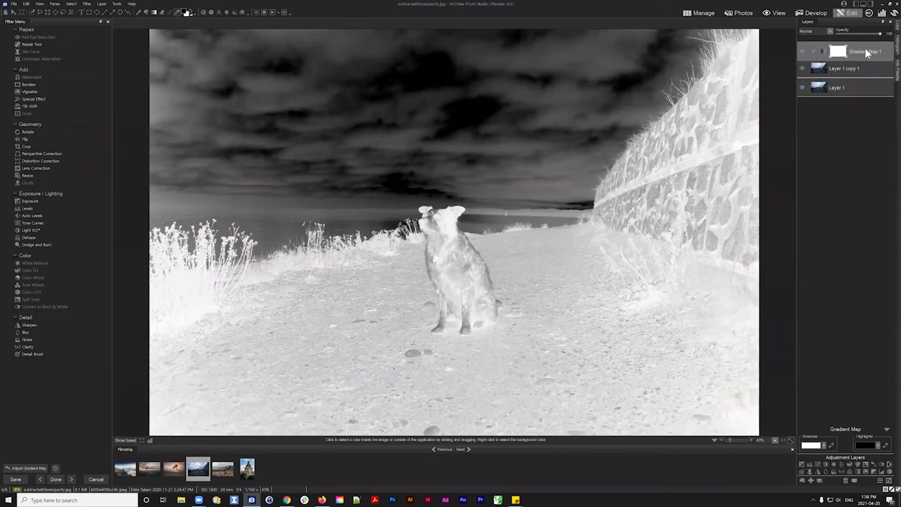
# Set the Gradient Map layer's blend mode to Subtract and lower its opacity to about 60
pyautogui.click(830, 31)
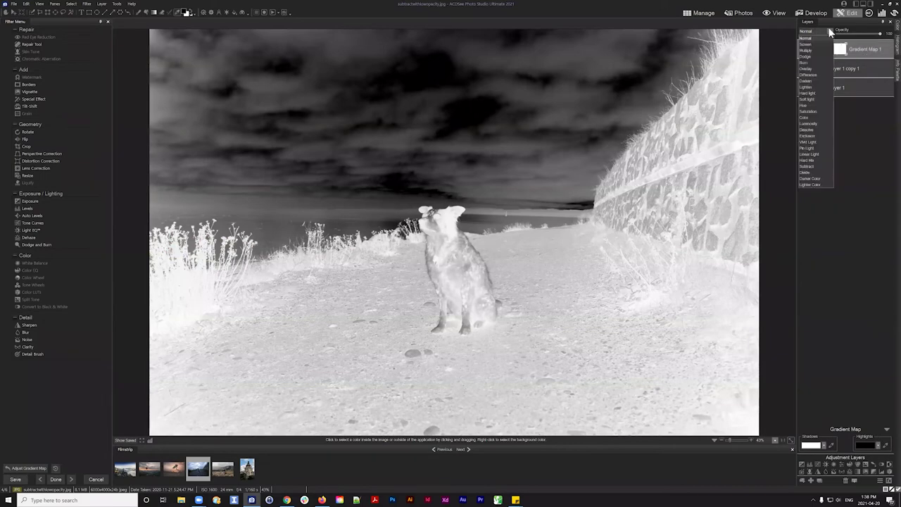
pyautogui.click(811, 166)
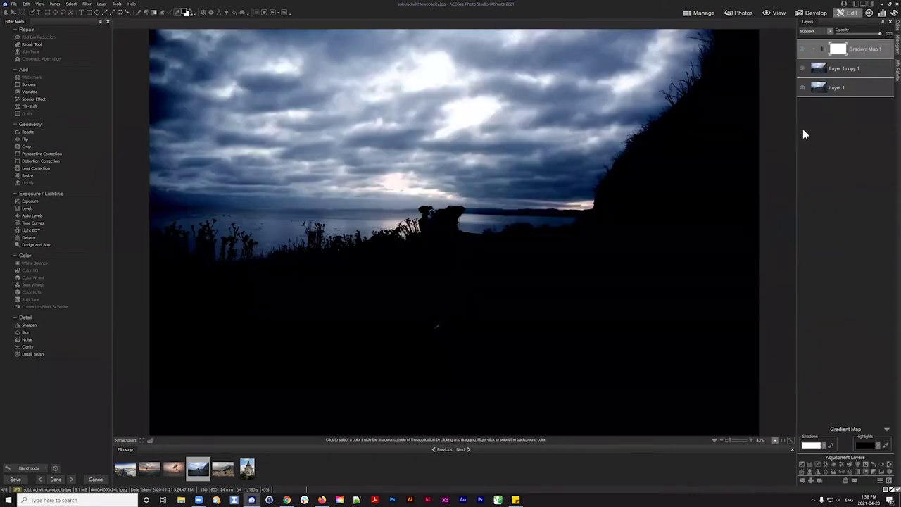
pyautogui.click(845, 50)
pyautogui.click(859, 33)
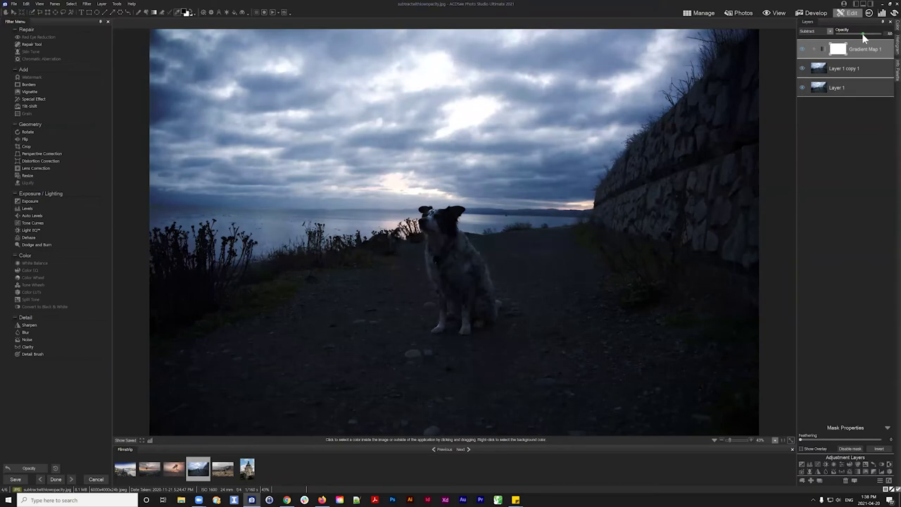
# Compare the dog photo with and without the Gradient Map layer, and select the duplicated photo layer
pyautogui.click(803, 49)
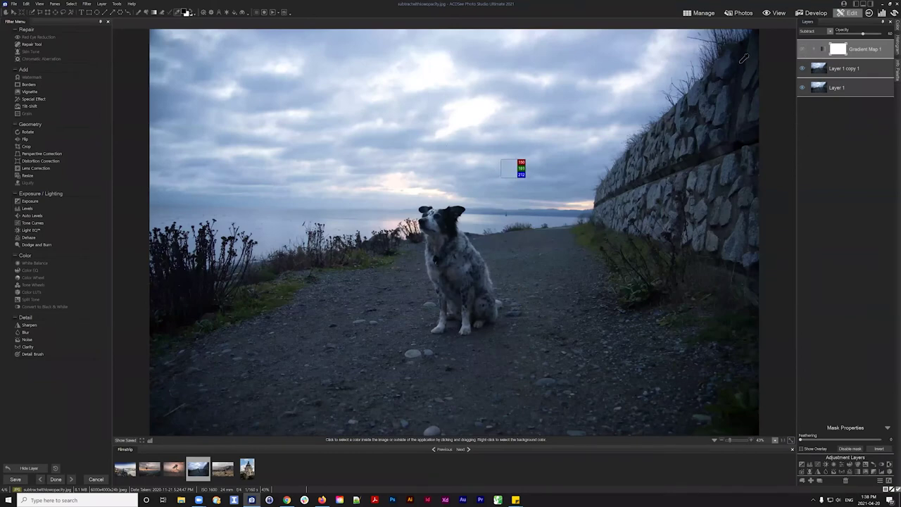
pyautogui.click(803, 48)
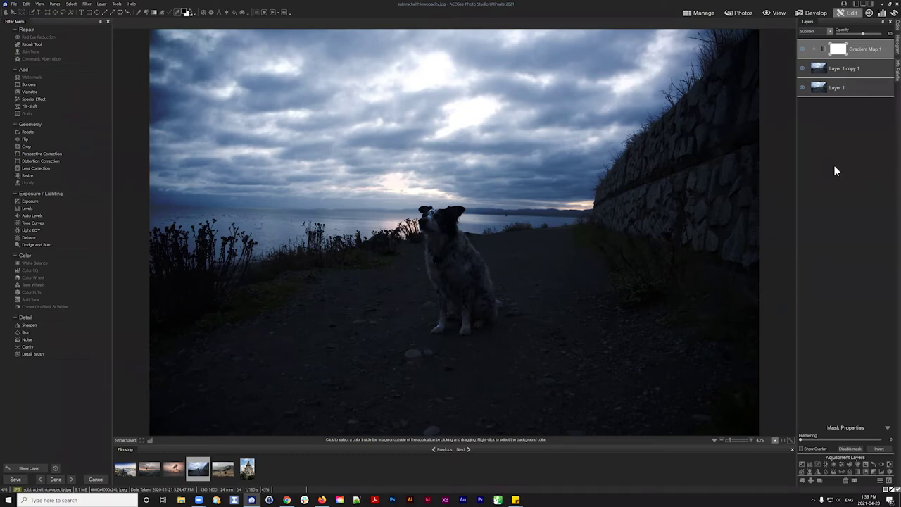
pyautogui.click(842, 68)
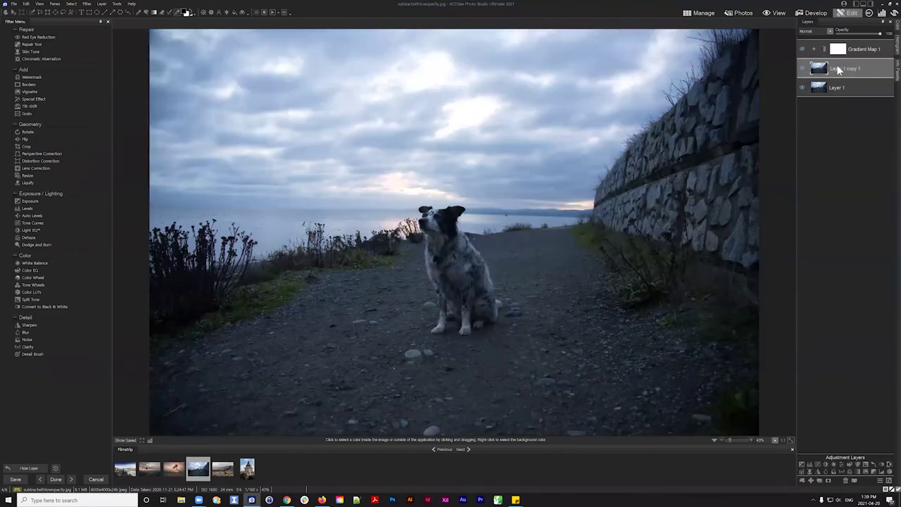
# Make a luminosity selection from the duplicated dog photo layer and add it to that layer as a mask
pyautogui.click(71, 6)
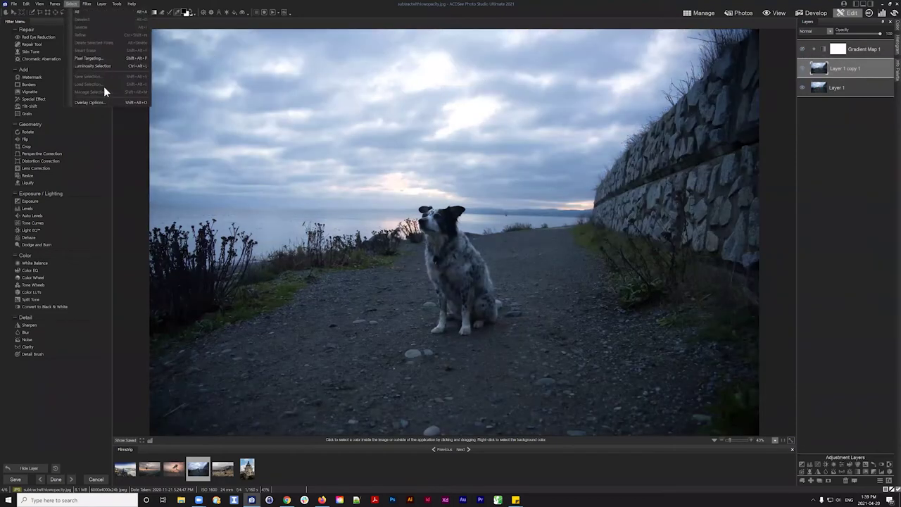
pyautogui.click(102, 67)
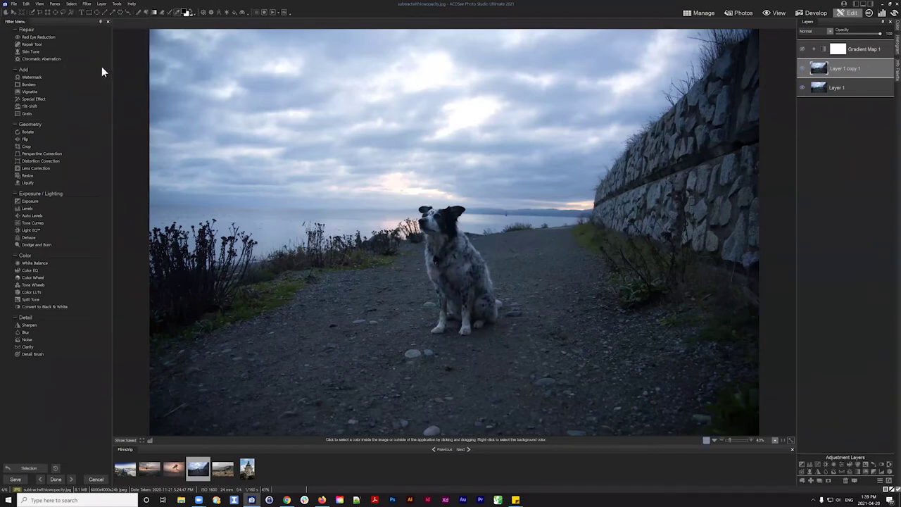
pyautogui.click(308, 89)
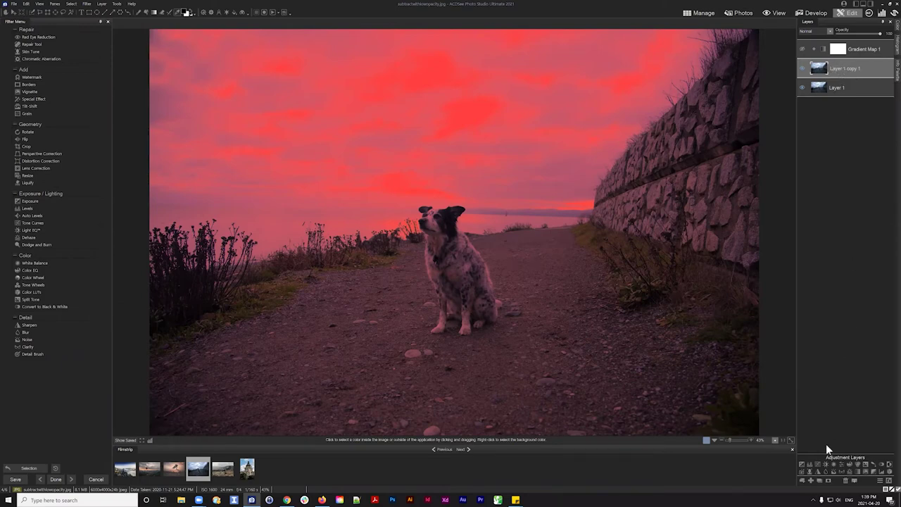
pyautogui.click(829, 483)
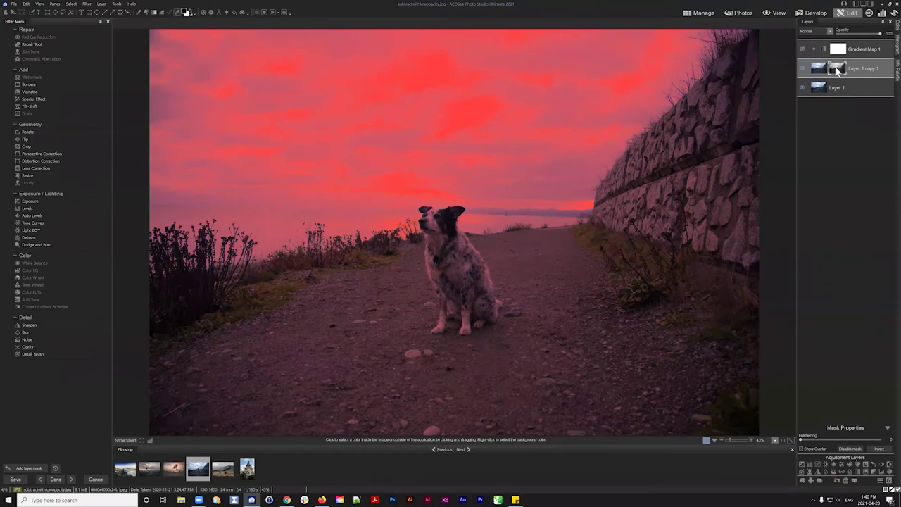
# Copy the duplicate layer's luminosity mask and paste it as the mask of the Gradient Map layer
pyautogui.rightClick(837, 70)
pyautogui.click(836, 68)
pyautogui.rightClick(839, 68)
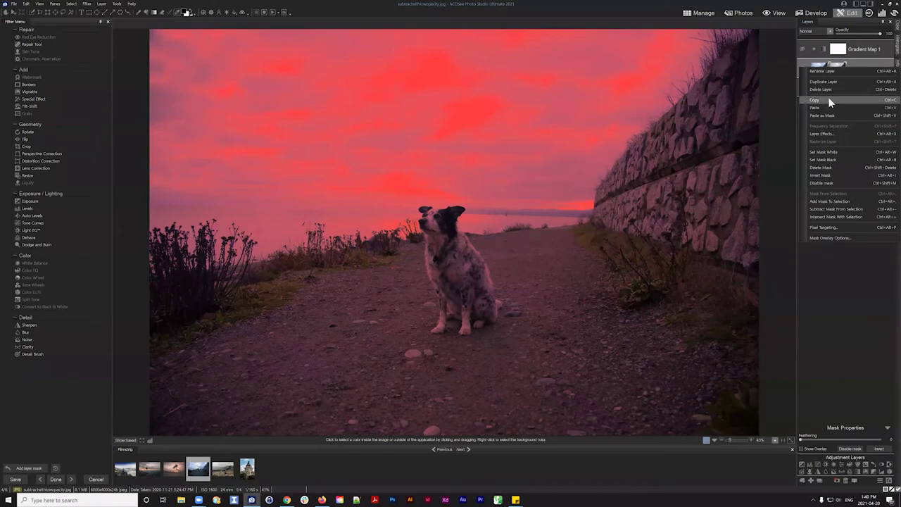
pyautogui.click(828, 99)
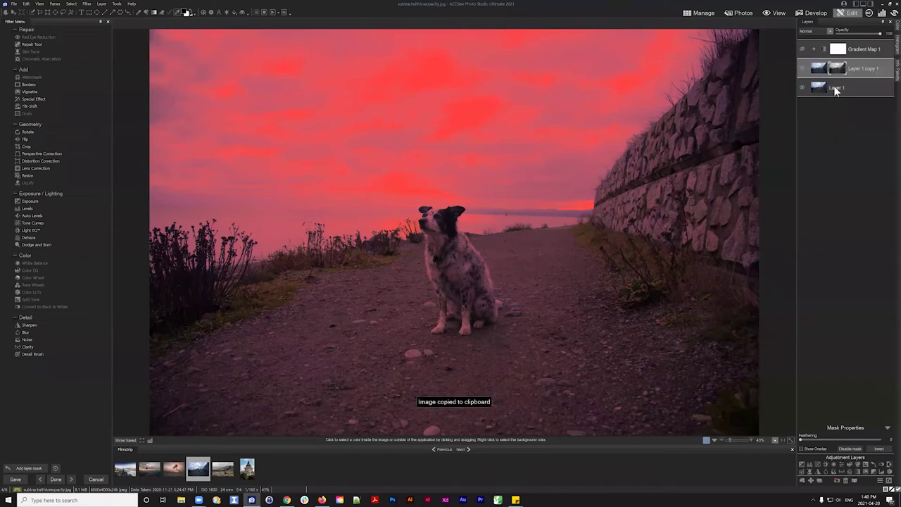
pyautogui.click(839, 55)
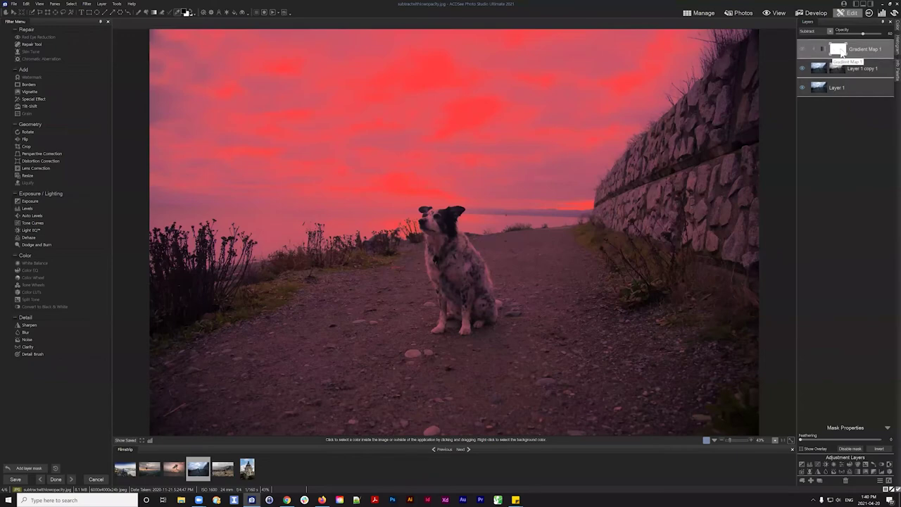
pyautogui.rightClick(838, 54)
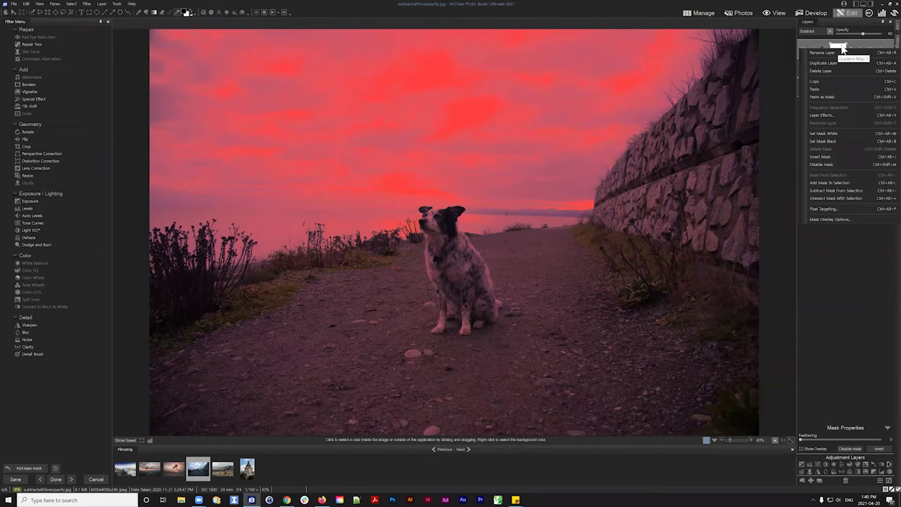
pyautogui.click(821, 96)
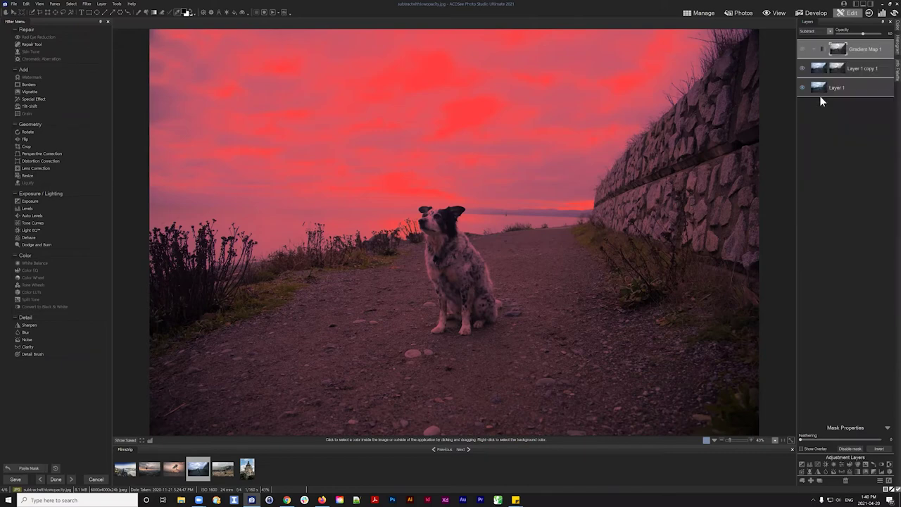
# Select the duplicated photo layer and clear the luminosity selection
pyautogui.click(863, 49)
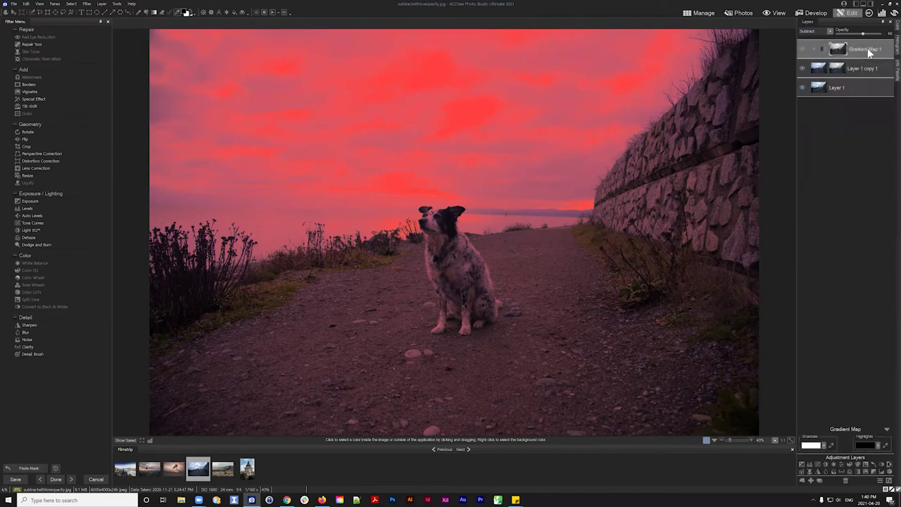
pyautogui.click(824, 70)
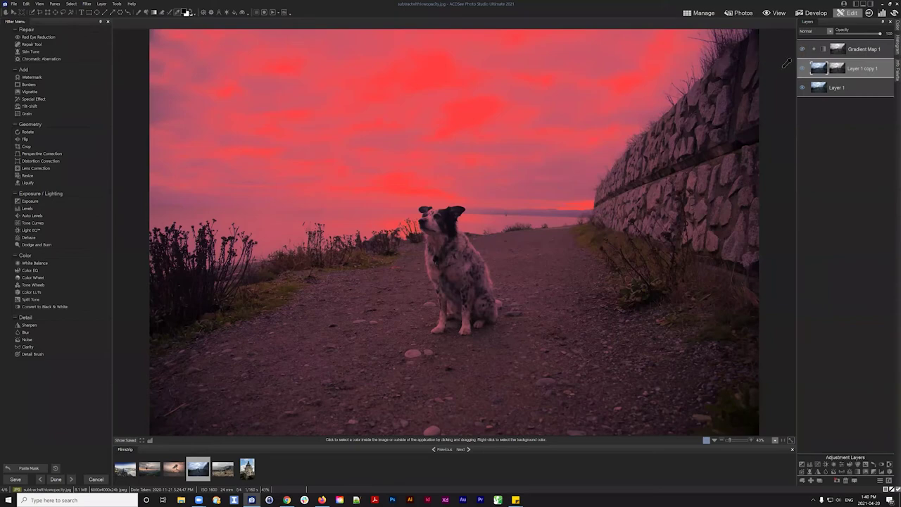
pyautogui.click(72, 4)
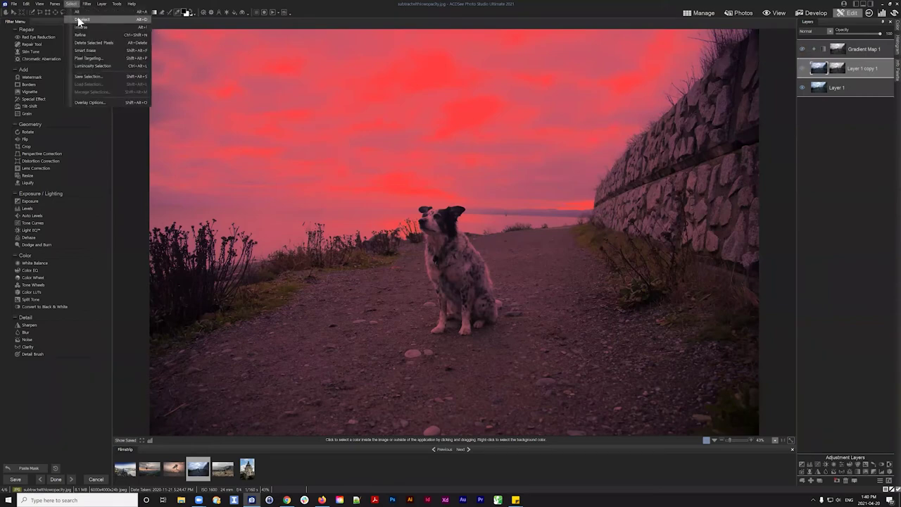
pyautogui.click(79, 20)
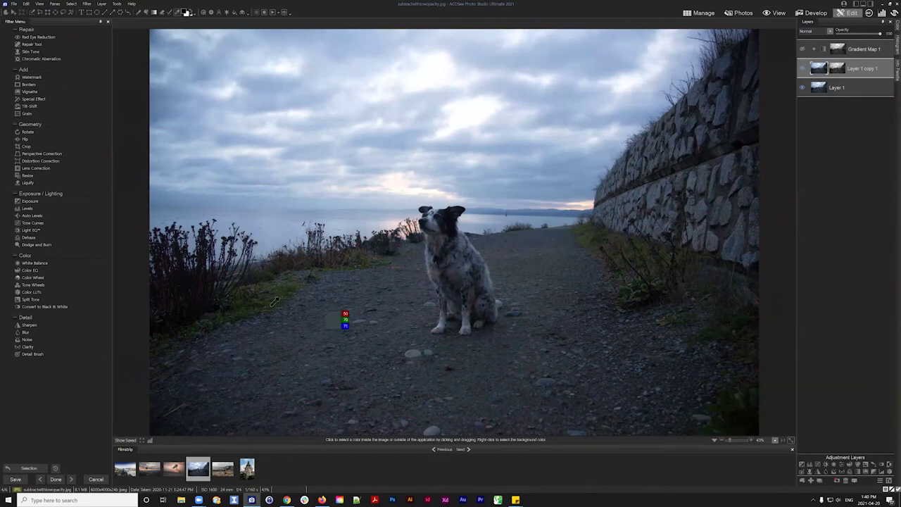
# Show the masked Gradient Map layer and compare the dog photo with and without it
pyautogui.click(802, 48)
pyautogui.click(862, 50)
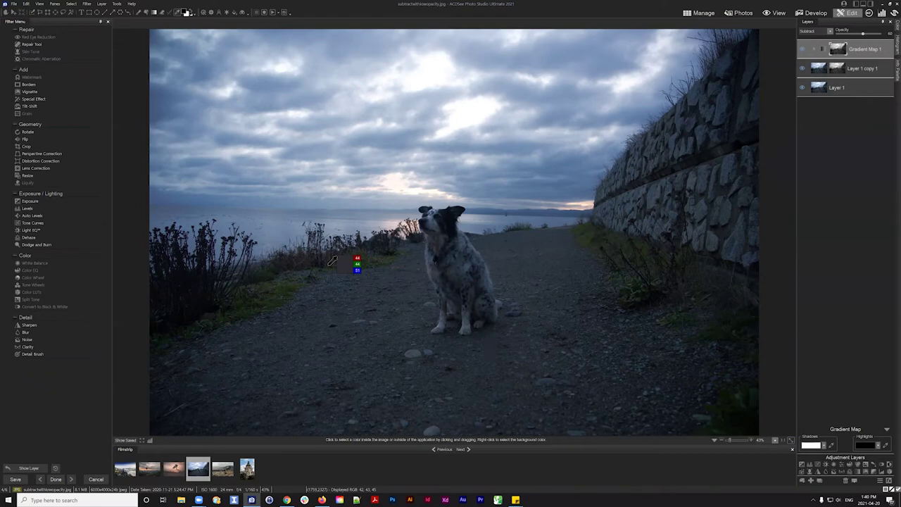
pyautogui.click(801, 47)
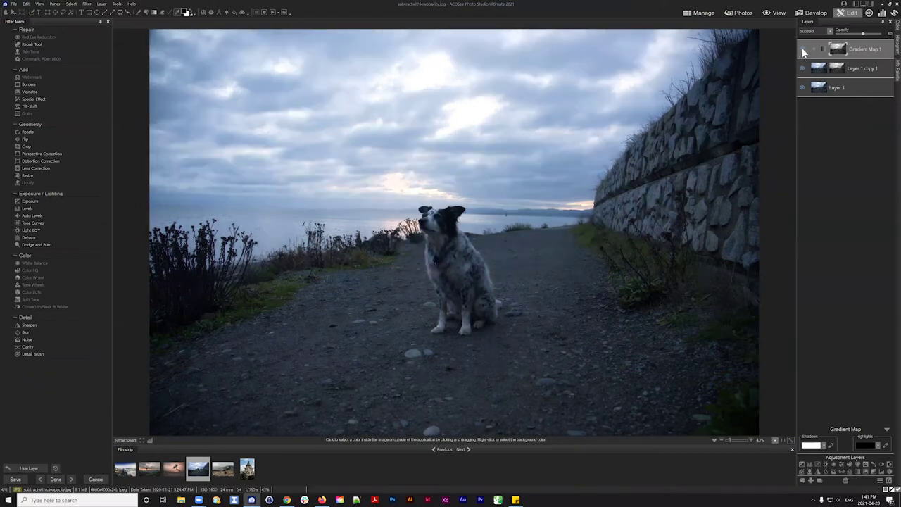
pyautogui.click(802, 47)
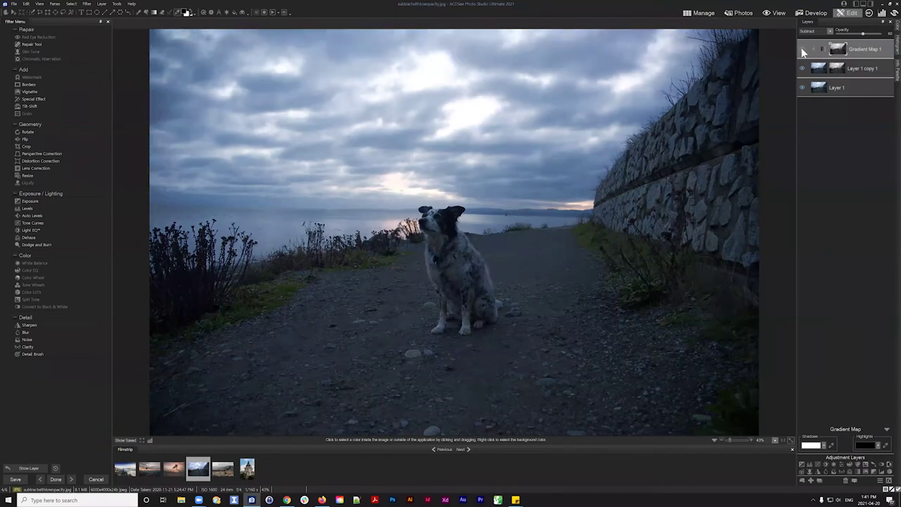
pyautogui.click(801, 49)
pyautogui.click(801, 49)
# Experiment with the Gradient Map's highlights color and fine-tune the layer's opacity to about 63
pyautogui.moveTo(867, 445); pyautogui.dragTo(557, 178)
pyautogui.moveTo(579, 49); pyautogui.dragTo(679, 69)
pyautogui.moveTo(578, 180); pyautogui.dragTo(109, 443)
pyautogui.moveTo(121, 438); pyautogui.dragTo(121, 440)
pyautogui.moveTo(867, 35); pyautogui.dragTo(866, 34)
pyautogui.moveTo(865, 35); pyautogui.dragTo(866, 38)
# Add an Exposure adjustment layer above the Gradient Map with exposure about -0.08 eV and contrast about 8
pyautogui.click(801, 464)
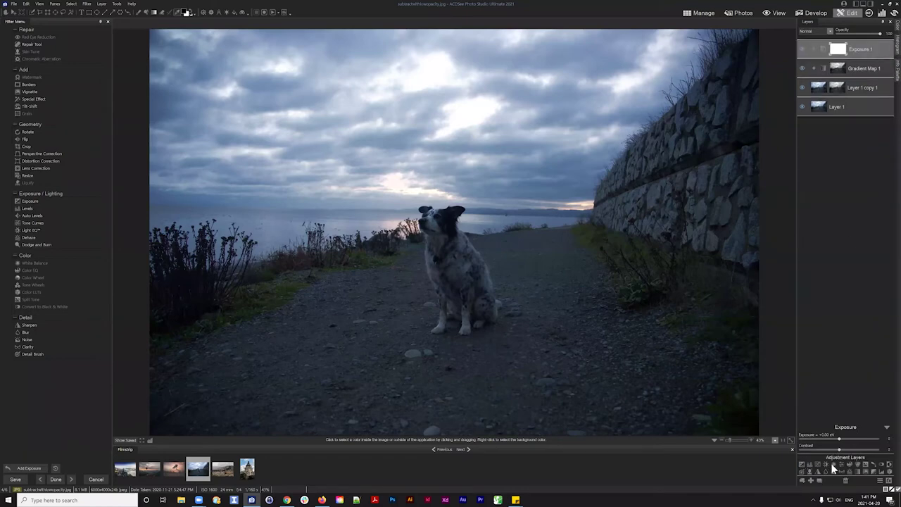
pyautogui.moveTo(838, 439); pyautogui.dragTo(837, 437)
pyautogui.click(841, 448)
pyautogui.click(886, 427)
# Add a White Balance adjustment layer above the Exposure layer and warm its temperature to about 9
pyautogui.click(842, 68)
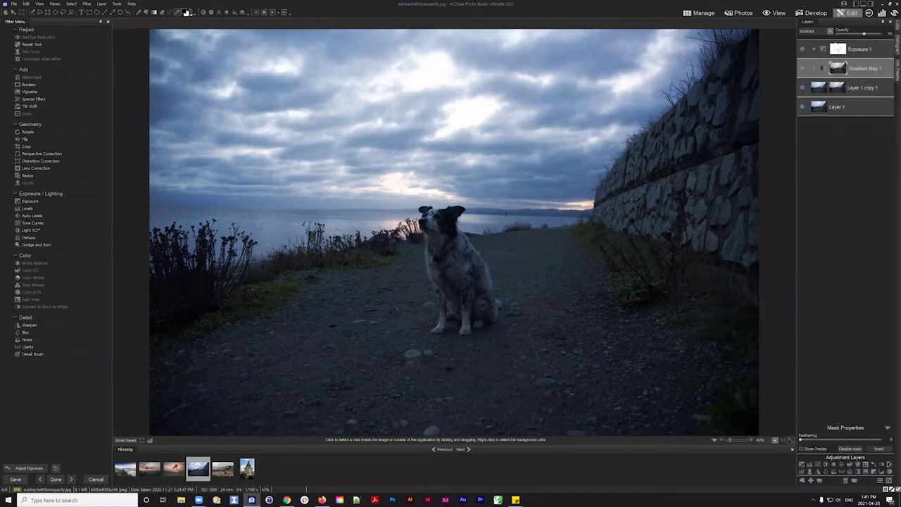
pyautogui.click(839, 49)
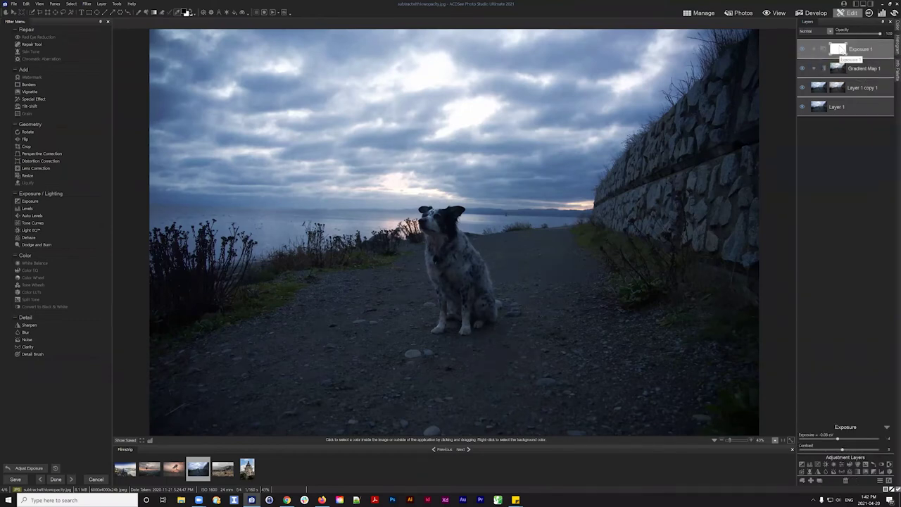
pyautogui.click(833, 464)
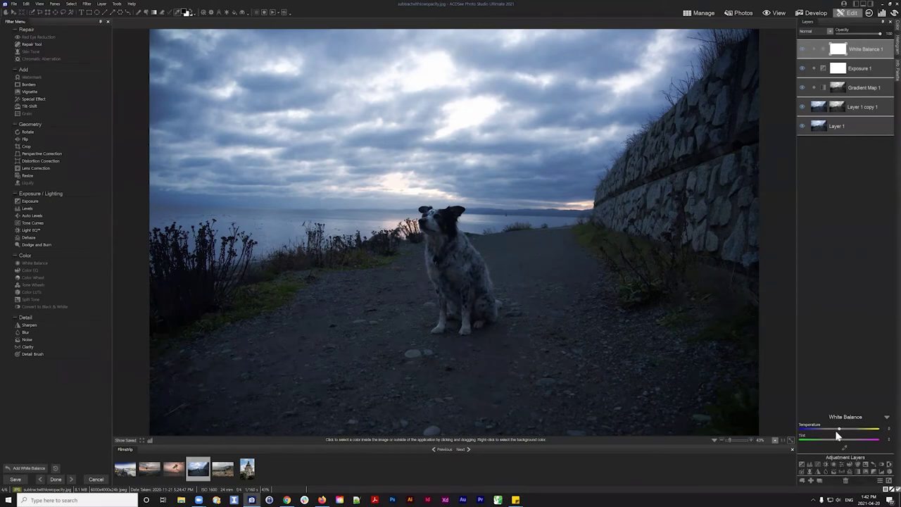
pyautogui.moveTo(839, 429); pyautogui.dragTo(843, 431)
# Raise the Exposure layer's exposure to about +0.16 eV and increase its contrast slightly
pyautogui.click(853, 73)
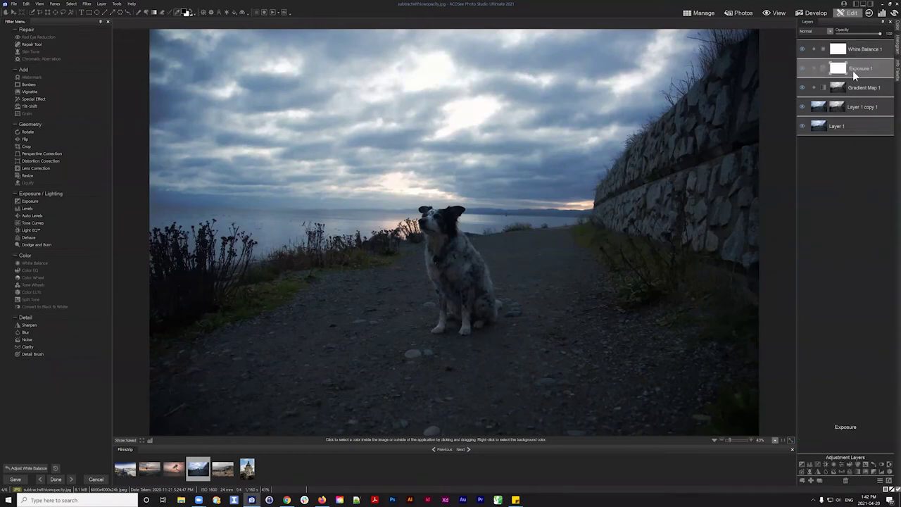
pyautogui.moveTo(837, 438); pyautogui.dragTo(846, 437)
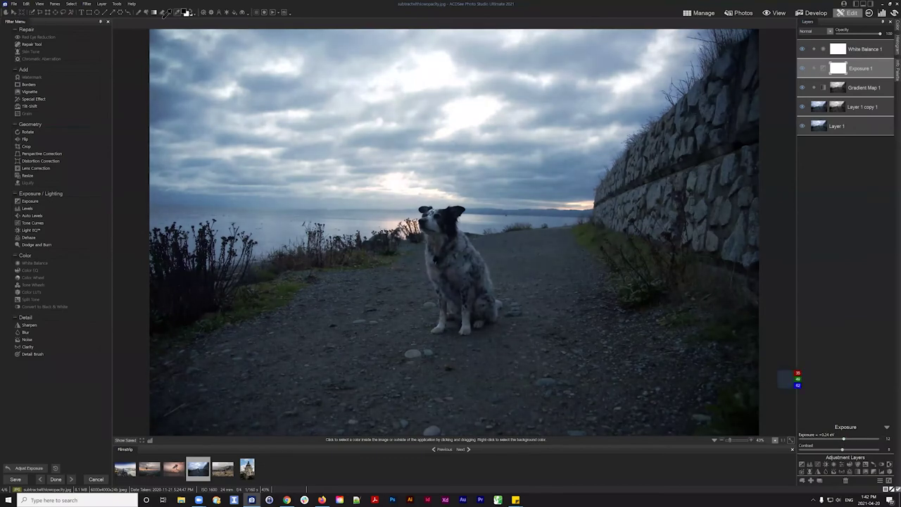
pyautogui.moveTo(432, 73)
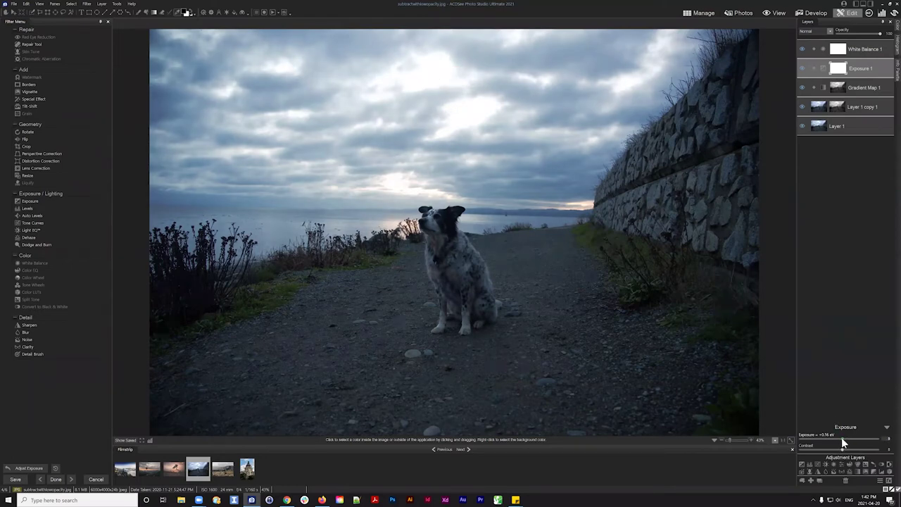
pyautogui.moveTo(842, 449); pyautogui.dragTo(846, 449)
# Compare the dog photo with and without the White Balance and Exposure layers
pyautogui.click(863, 44)
pyautogui.click(803, 49)
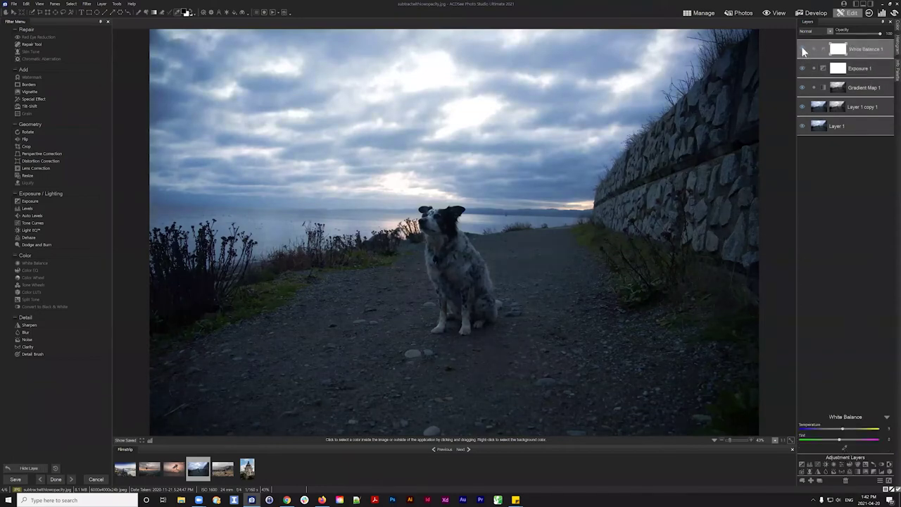
pyautogui.click(803, 68)
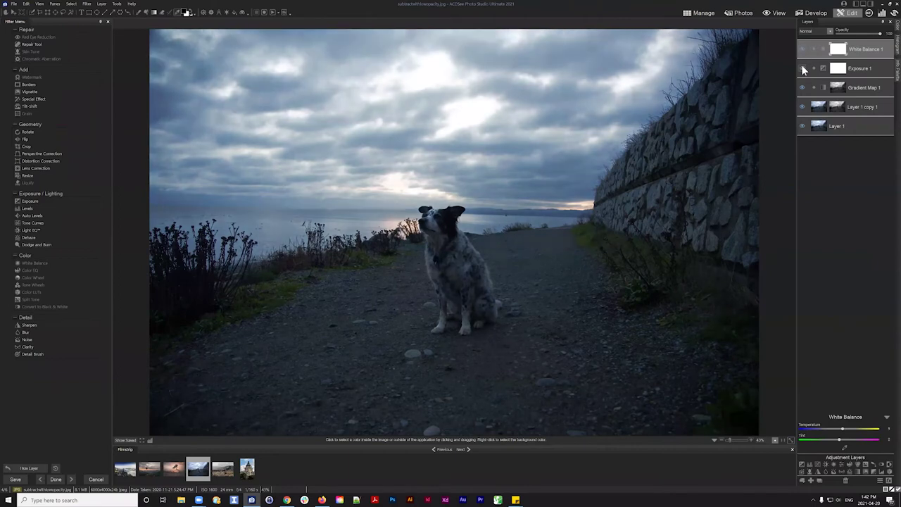
pyautogui.click(802, 68)
pyautogui.click(803, 68)
pyautogui.click(802, 68)
# Set the Exposure layer's exposure back to 0.00 eV with contrast about 10, and collapse its settings
pyautogui.click(859, 69)
pyautogui.moveTo(844, 439); pyautogui.dragTo(842, 451)
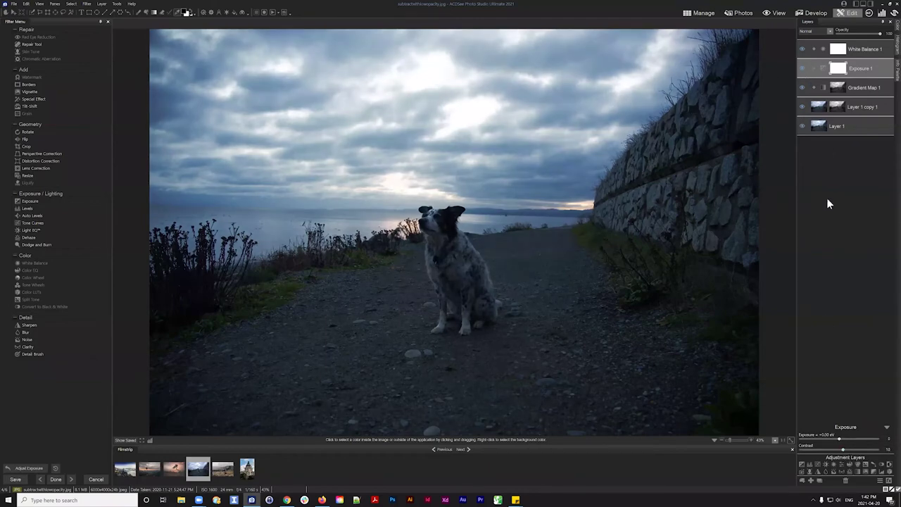
pyautogui.click(886, 427)
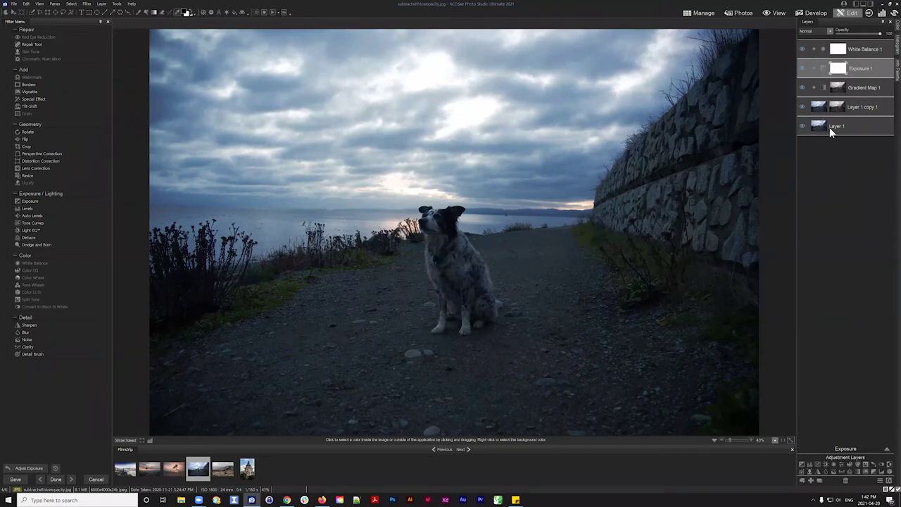
# Copy the Gradient Map layer's mask and add a Curves adjustment layer above the Exposure layer
pyautogui.click(839, 88)
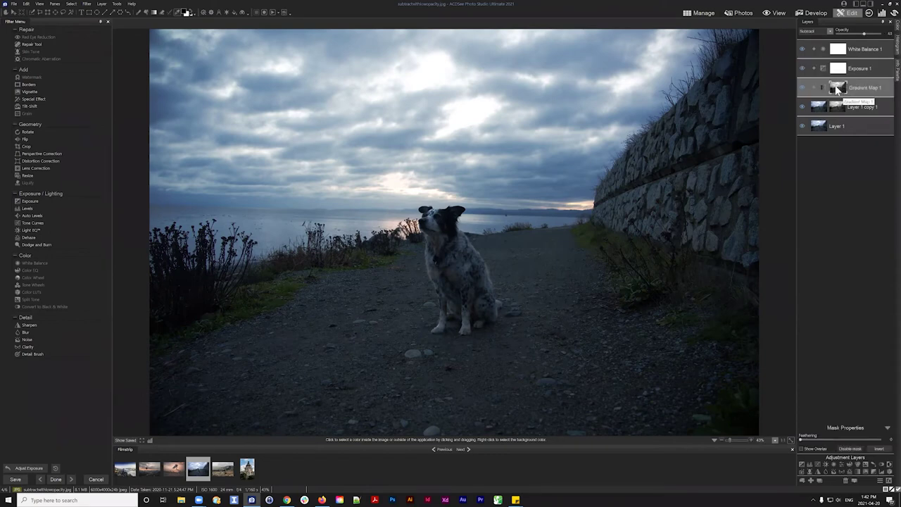
pyautogui.rightClick(836, 87)
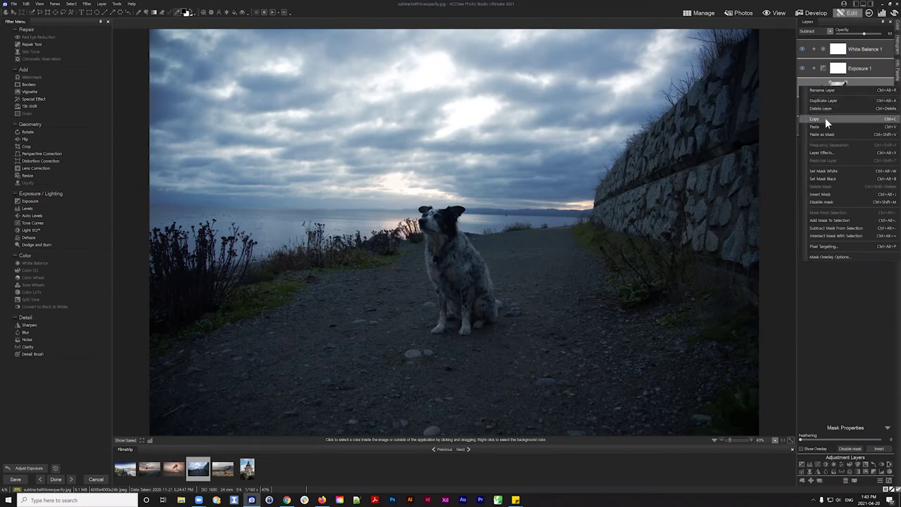
pyautogui.click(825, 118)
pyautogui.click(840, 70)
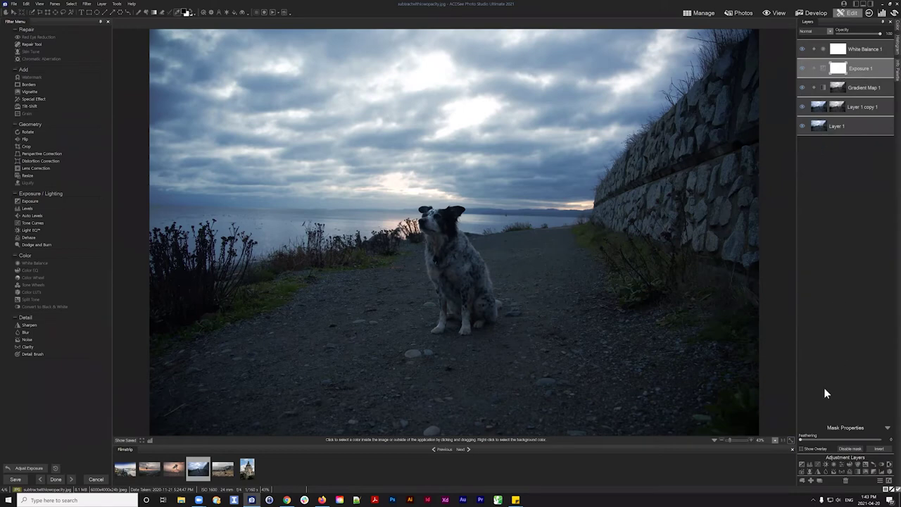
pyautogui.click(816, 462)
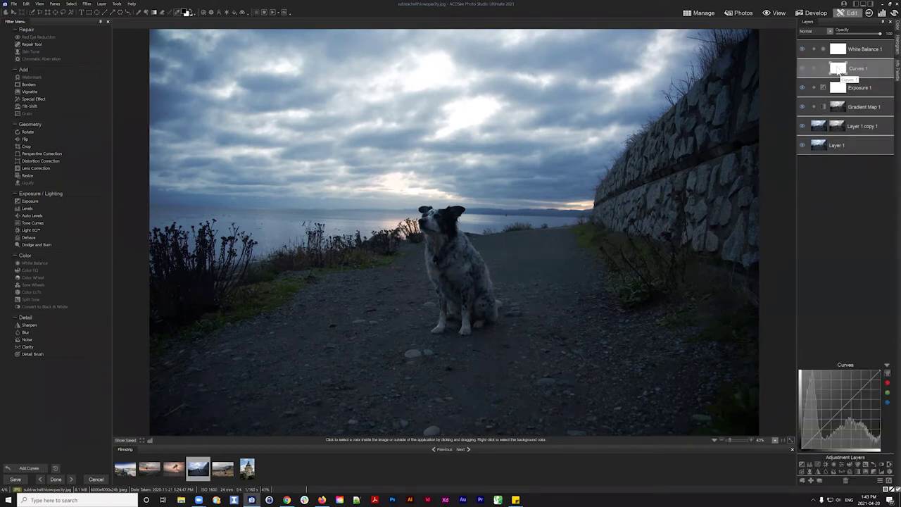
# Copy the Gradient Map's mask again and paste it as the mask of the Curves layer
pyautogui.rightClick(837, 67)
pyautogui.click(838, 105)
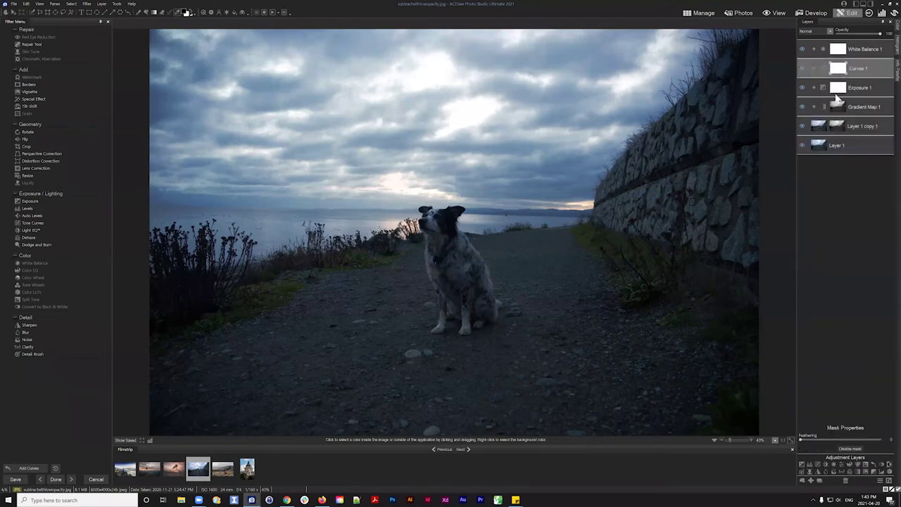
pyautogui.rightClick(837, 105)
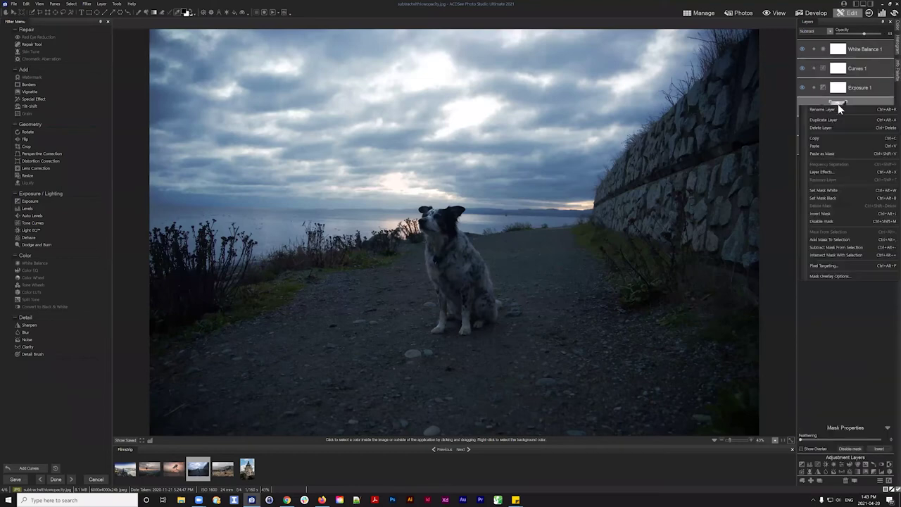
pyautogui.click(817, 138)
pyautogui.click(835, 65)
pyautogui.rightClick(835, 65)
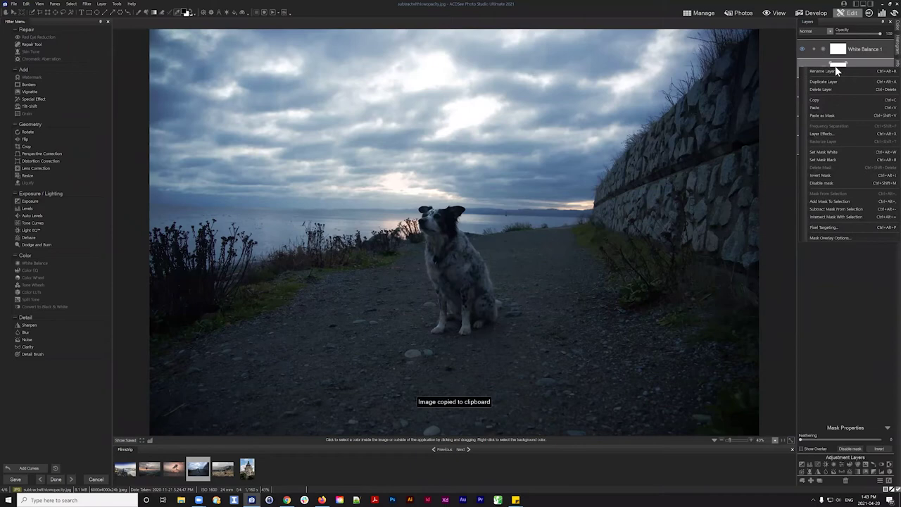
pyautogui.click(822, 116)
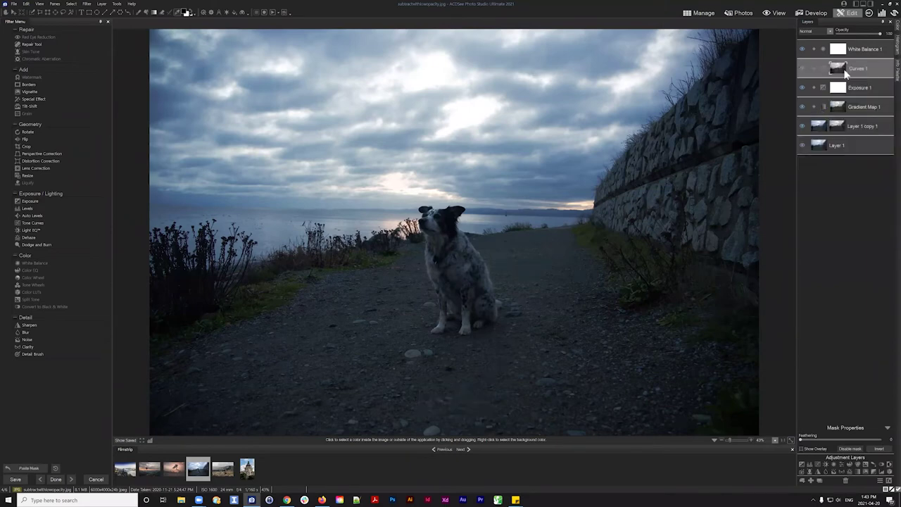
# Invert the Curves layer's mask and raise the upper midtones of its combined RGB curve slightly to brighten the foreground
pyautogui.click(878, 448)
pyautogui.click(831, 73)
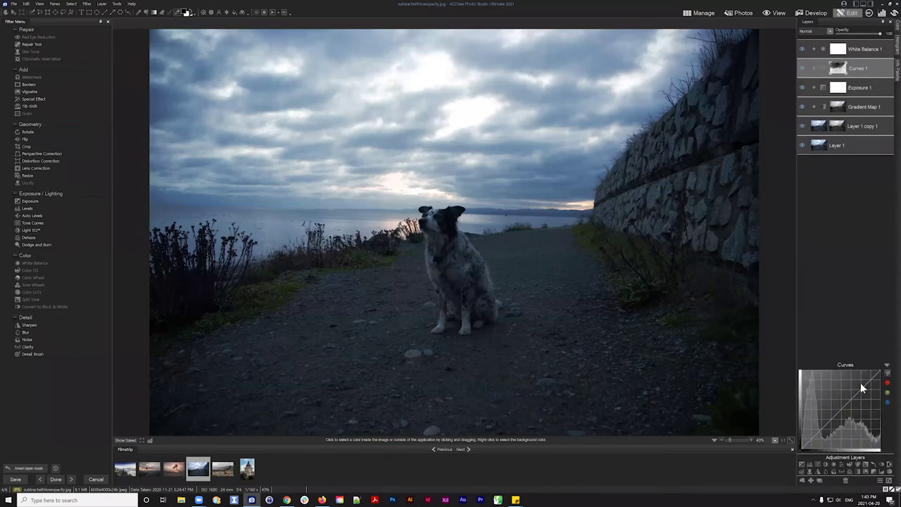
pyautogui.moveTo(854, 393); pyautogui.dragTo(852, 389)
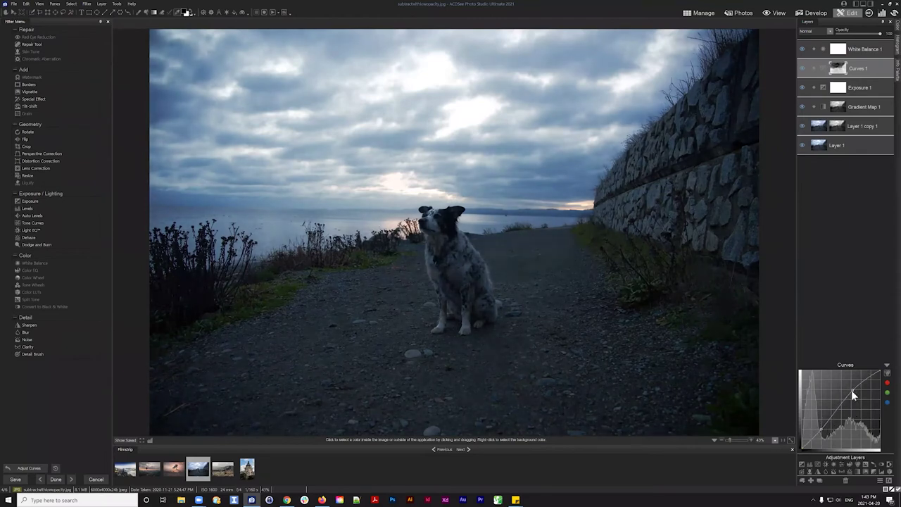
pyautogui.moveTo(857, 389); pyautogui.dragTo(853, 390)
# Raise the shadows of the Curves layer's red channel and hold its highlights near the diagonal with a second point
pyautogui.click(887, 383)
pyautogui.moveTo(821, 428); pyautogui.dragTo(820, 423)
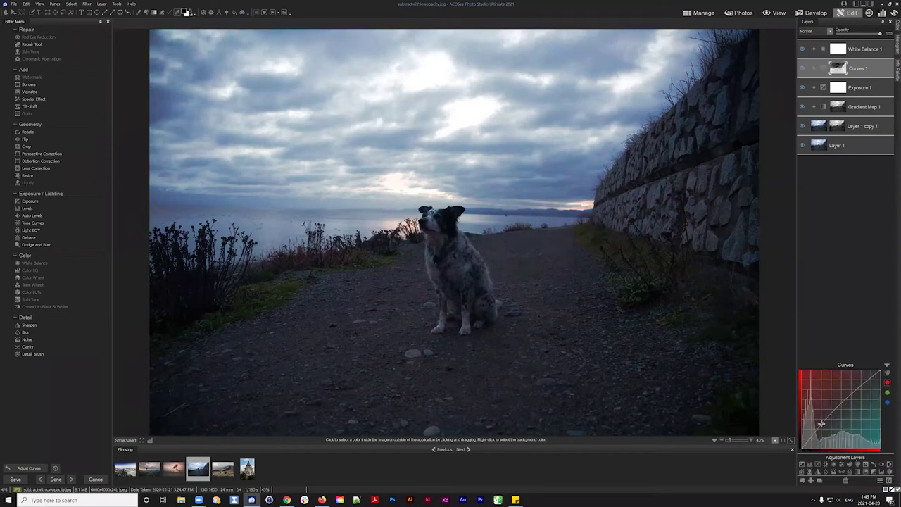
pyautogui.click(853, 393)
pyautogui.moveTo(823, 429); pyautogui.dragTo(825, 419)
pyautogui.moveTo(857, 394); pyautogui.dragTo(856, 392)
# Add a shadow control point to the Curves layer's green channel, and compare the photo with the layer hidden and shown
pyautogui.click(887, 393)
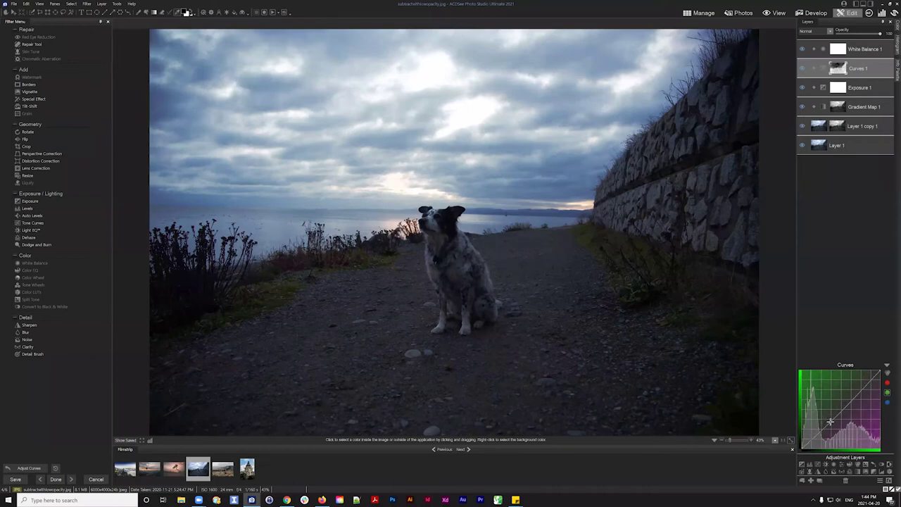
pyautogui.click(831, 419)
pyautogui.click(802, 67)
pyautogui.click(801, 67)
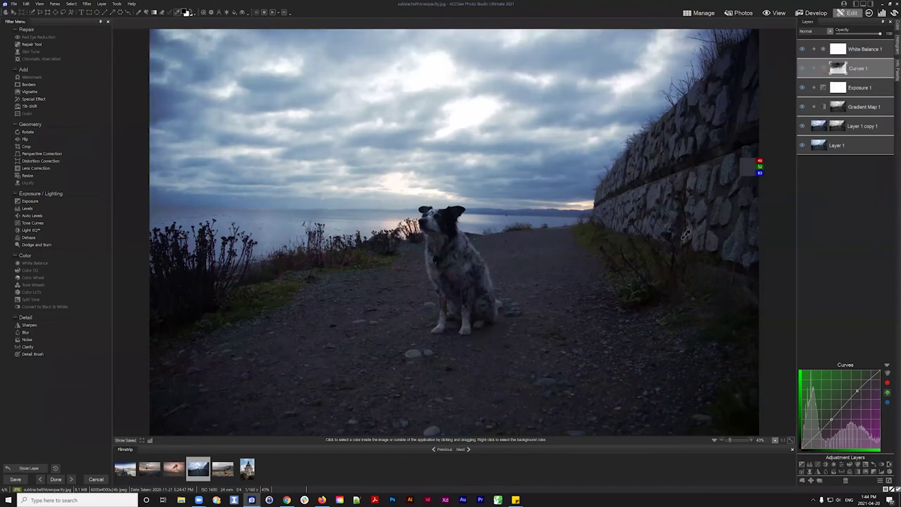
# Set the Gradient Map layer's opacity to 75 and keep its blend mode at Subtract
pyautogui.click(865, 107)
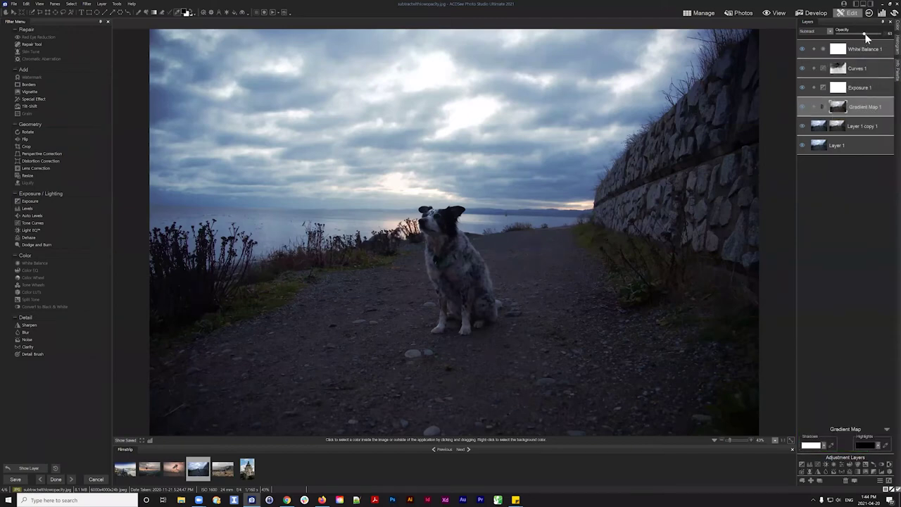
pyautogui.moveTo(865, 33); pyautogui.dragTo(870, 33)
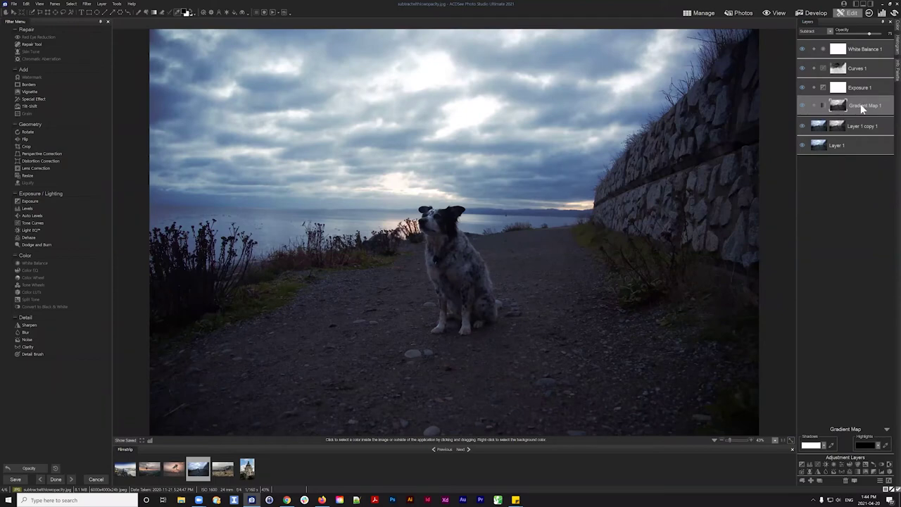
pyautogui.click(827, 31)
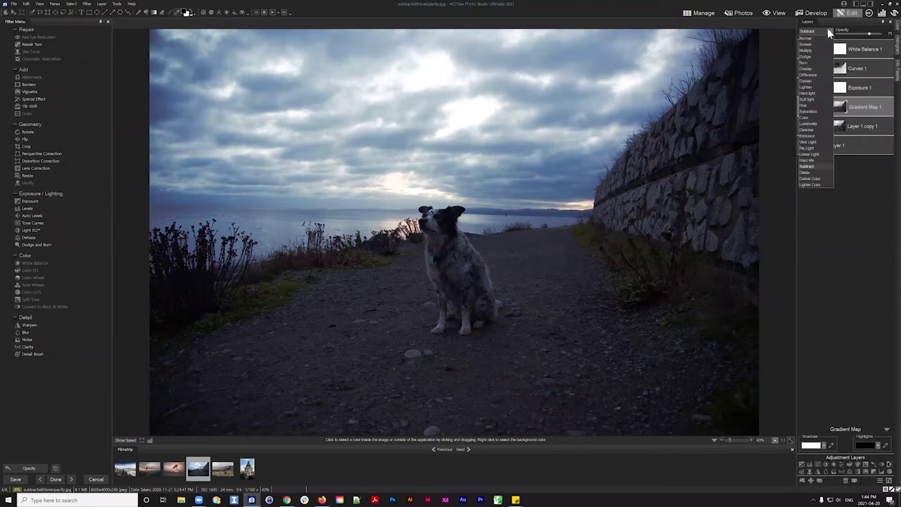
pyautogui.click(809, 165)
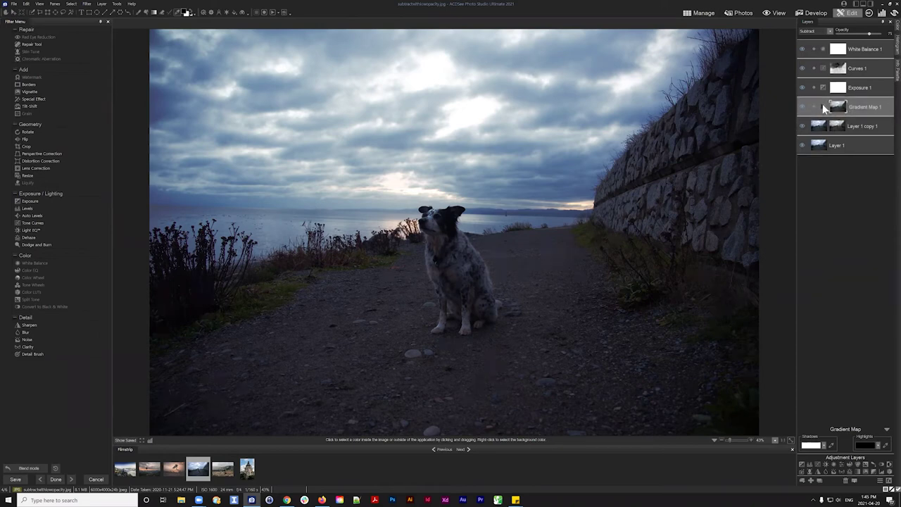
# Set the feathering of the Gradient Map layer's mask to 100
pyautogui.click(841, 107)
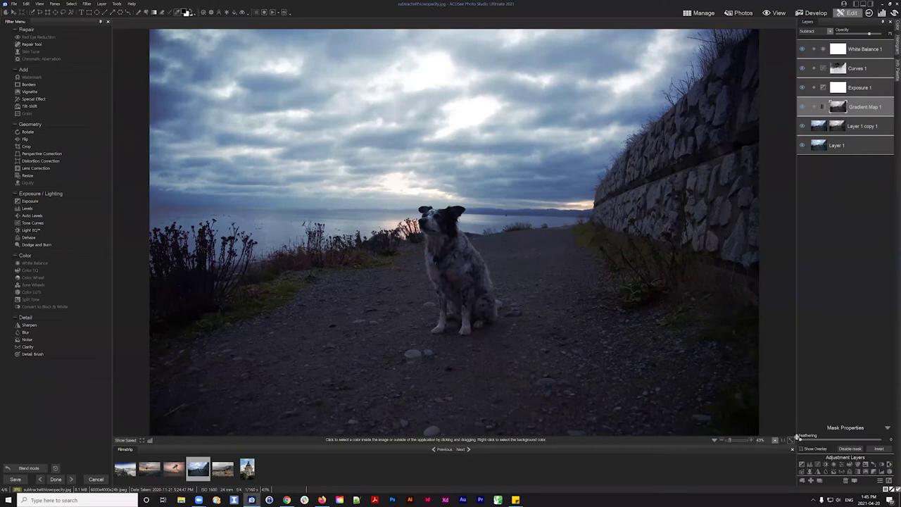
pyautogui.moveTo(800, 440); pyautogui.dragTo(775, 436)
pyautogui.moveTo(801, 439); pyautogui.dragTo(818, 441)
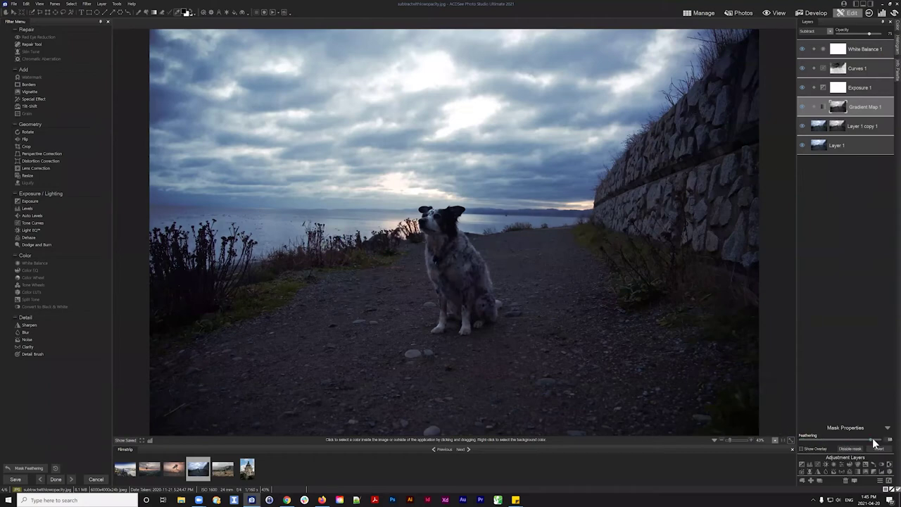
pyautogui.moveTo(874, 442); pyautogui.dragTo(891, 441)
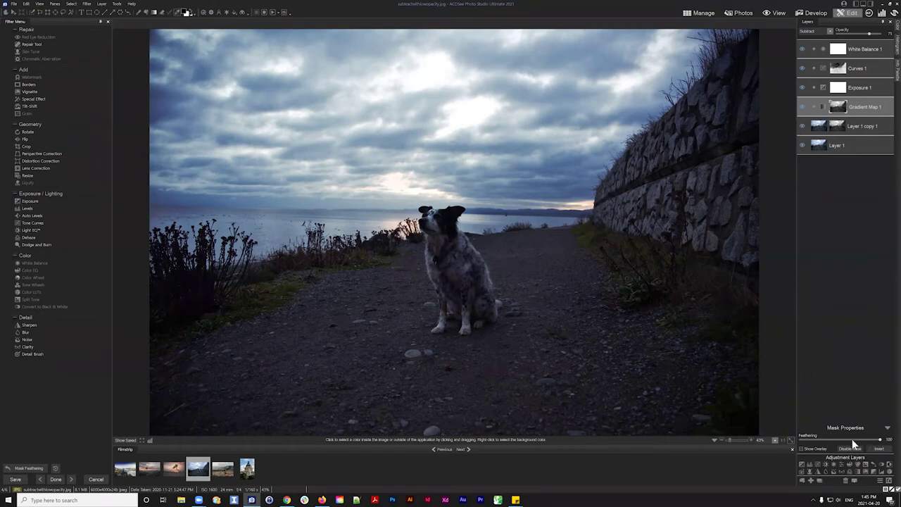
# Try a feathering of 1 on the Gradient Map 1 mask, and restore it to 100
pyautogui.moveTo(852, 439); pyautogui.dragTo(801, 439)
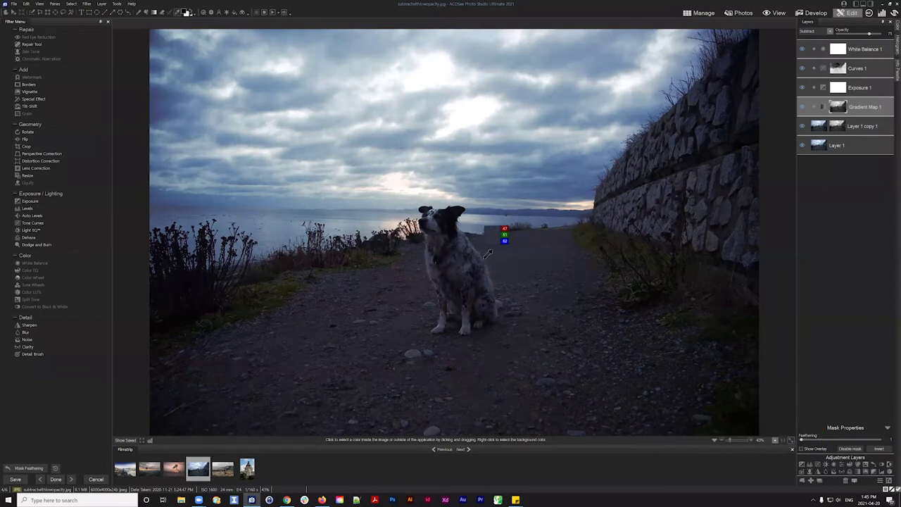
pyautogui.click(828, 440)
pyautogui.moveTo(829, 439); pyautogui.dragTo(887, 441)
pyautogui.moveTo(801, 441); pyautogui.dragTo(890, 438)
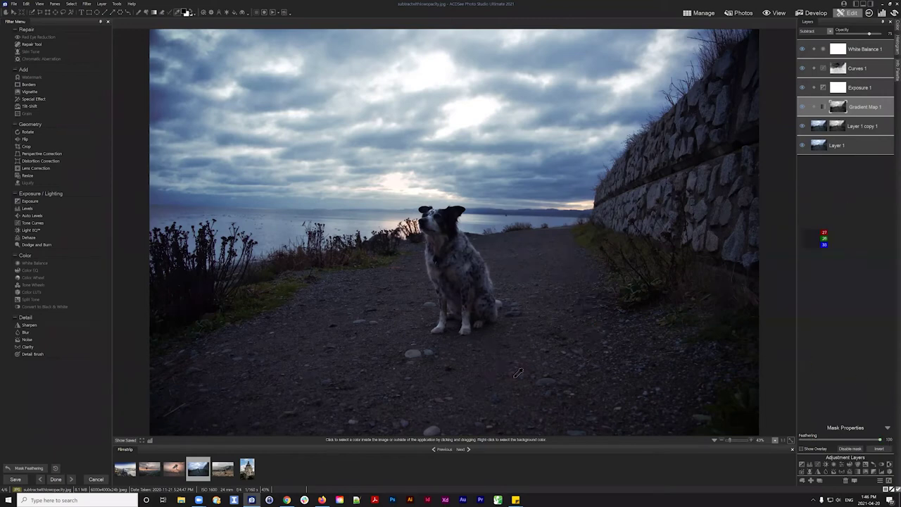
# Compare the edited dog photo with its saved version several times
pyautogui.click(124, 441)
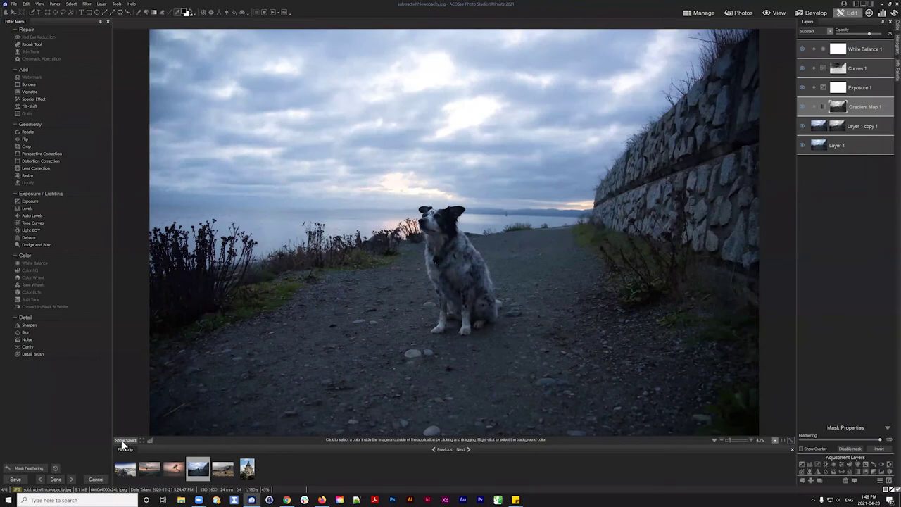
pyautogui.click(124, 441)
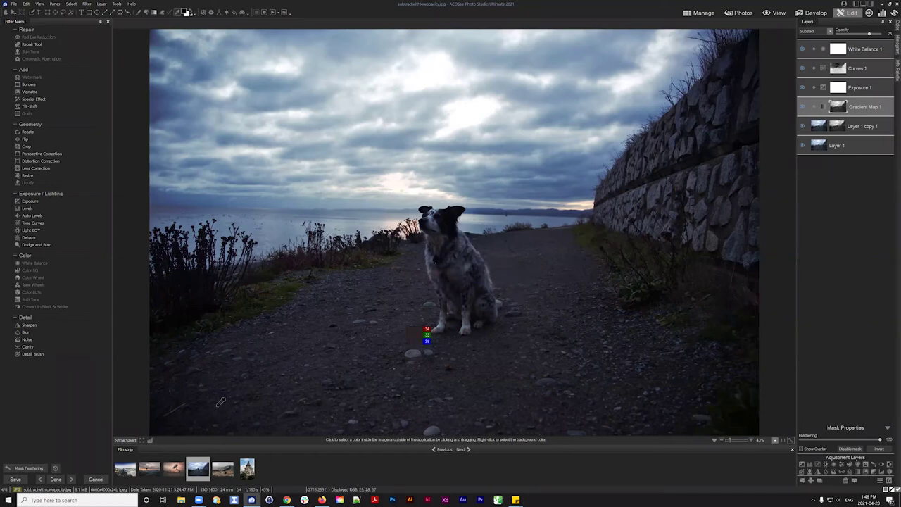
pyautogui.click(128, 443)
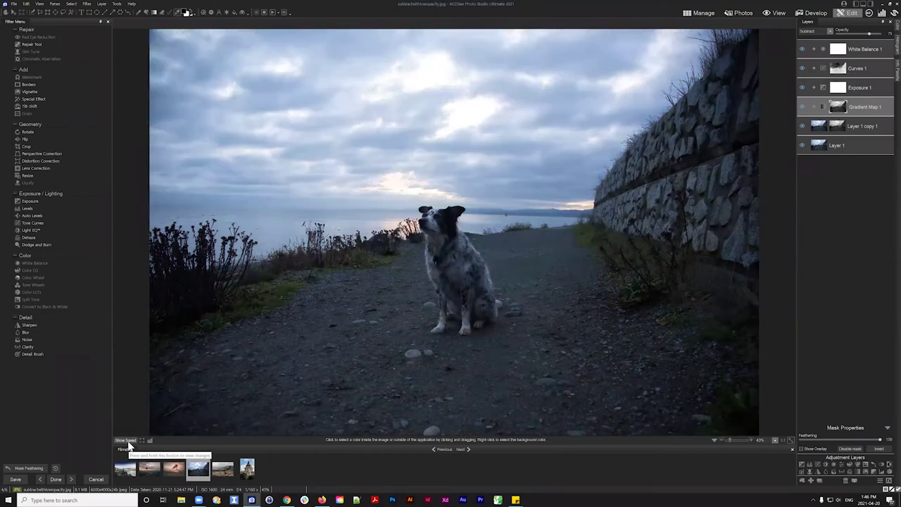
pyautogui.moveTo(129, 445); pyautogui.dragTo(128, 444)
pyautogui.click(128, 443)
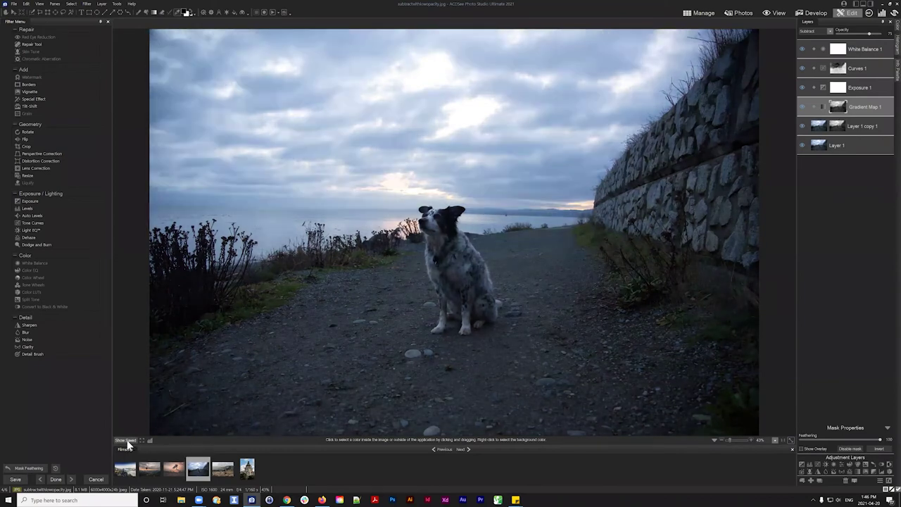
pyautogui.moveTo(127, 442); pyautogui.dragTo(127, 442)
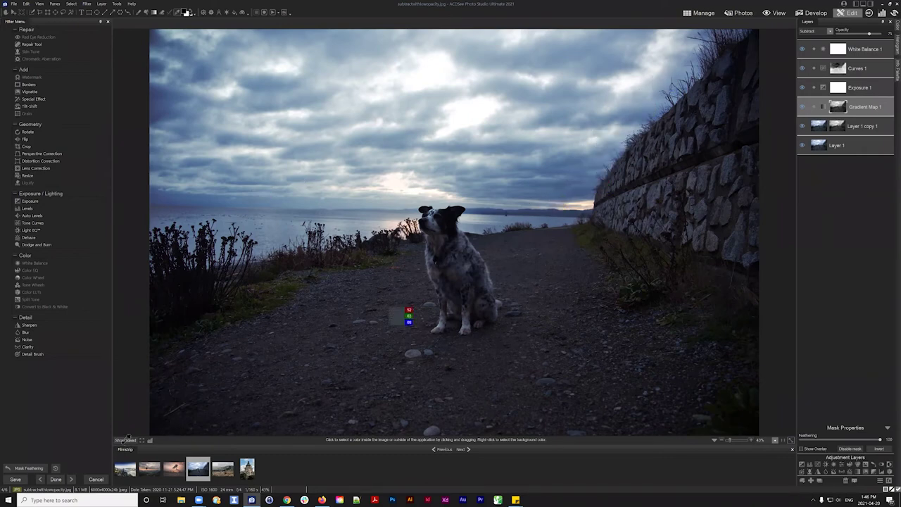
pyautogui.moveTo(125, 444); pyautogui.dragTo(124, 445)
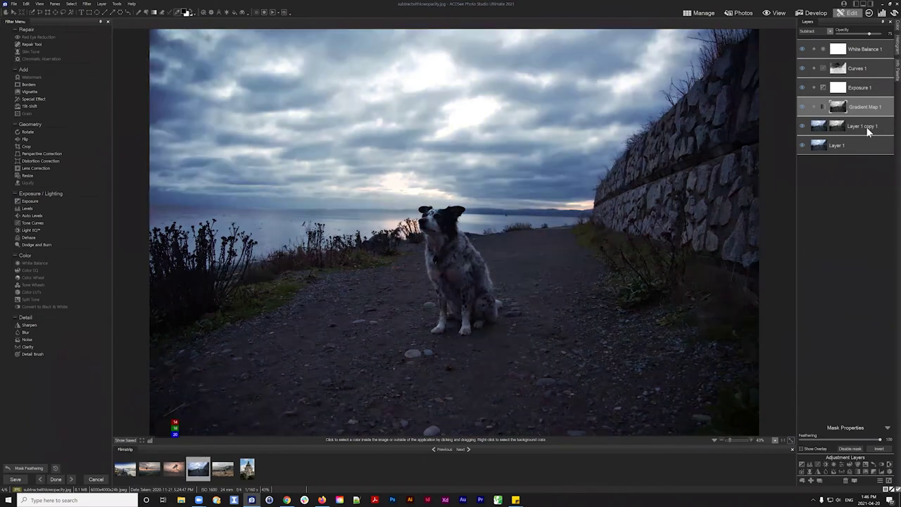
# Try a blue highlights color on the Gradient Map 1 layer, and return the highlights to black
pyautogui.click(864, 105)
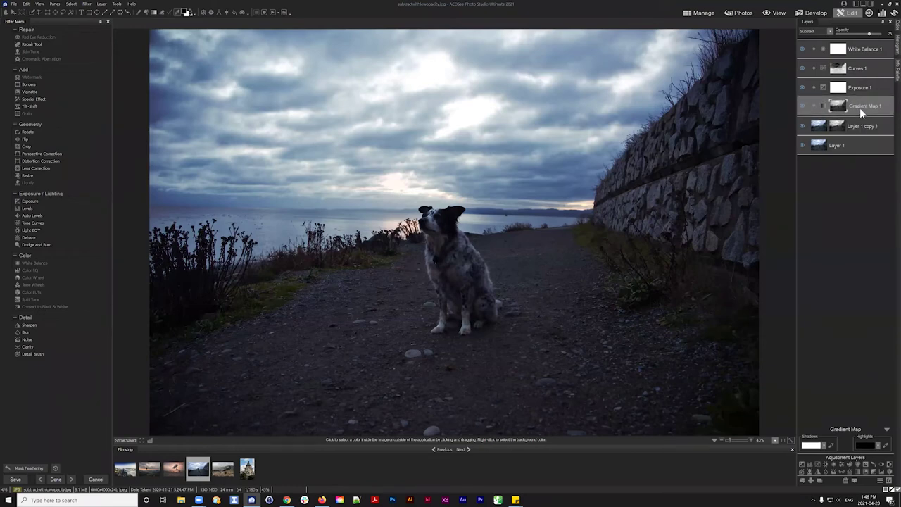
pyautogui.click(877, 447)
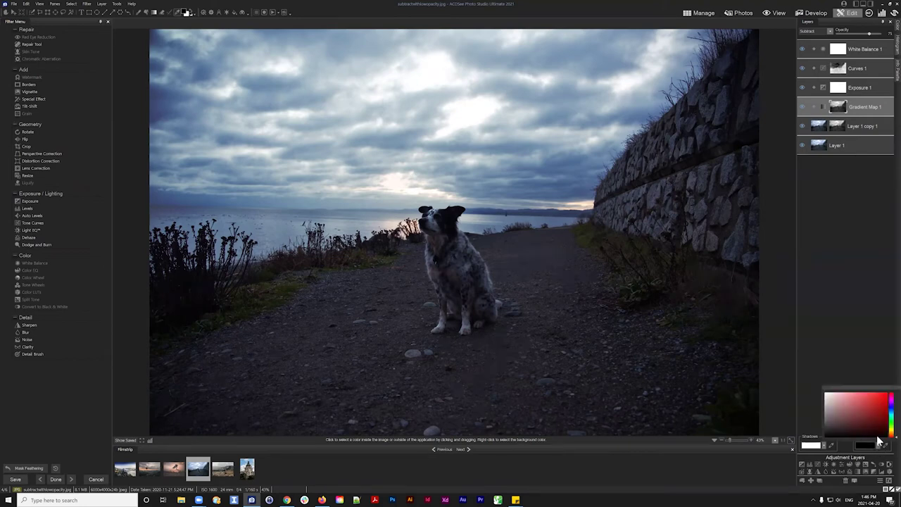
pyautogui.moveTo(891, 439); pyautogui.dragTo(891, 416)
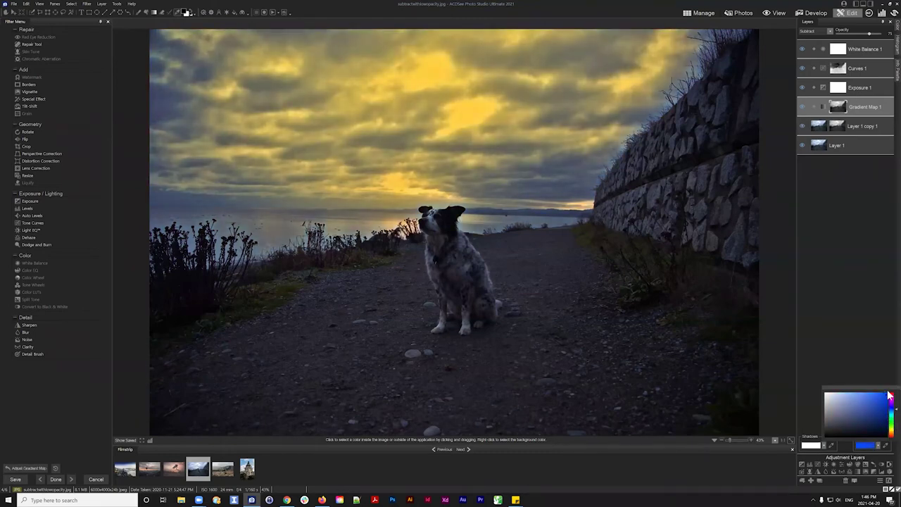
pyautogui.moveTo(875, 417); pyautogui.dragTo(891, 445)
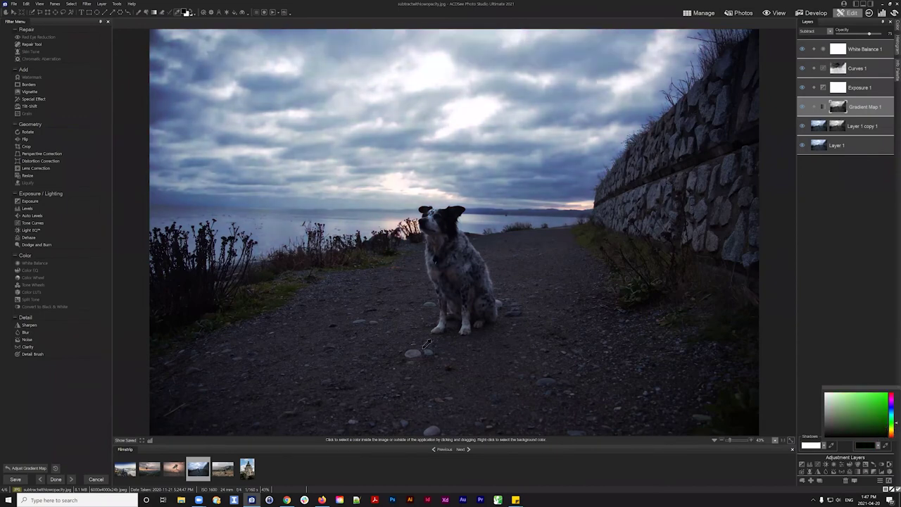
pyautogui.click(858, 324)
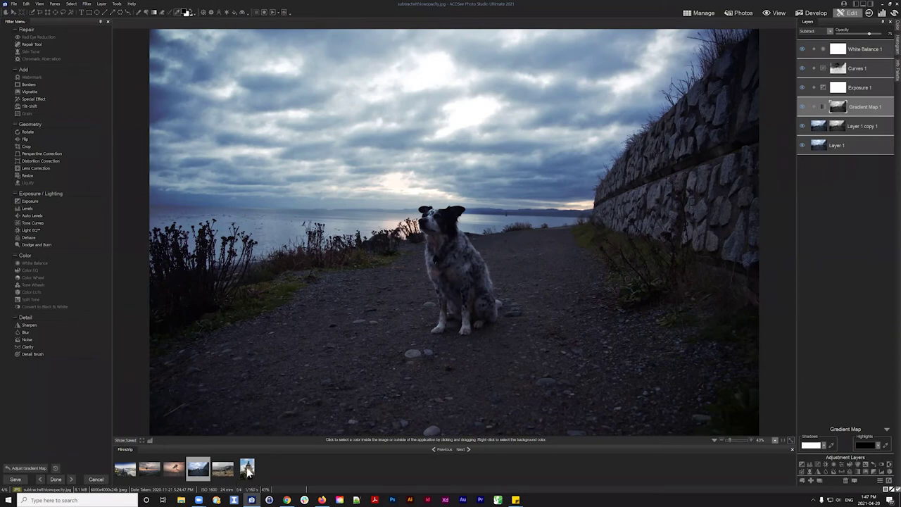
# Discard the changes to the dog photo and open brushtooldevelopmode.jpg in Develop mode
pyautogui.click(698, 15)
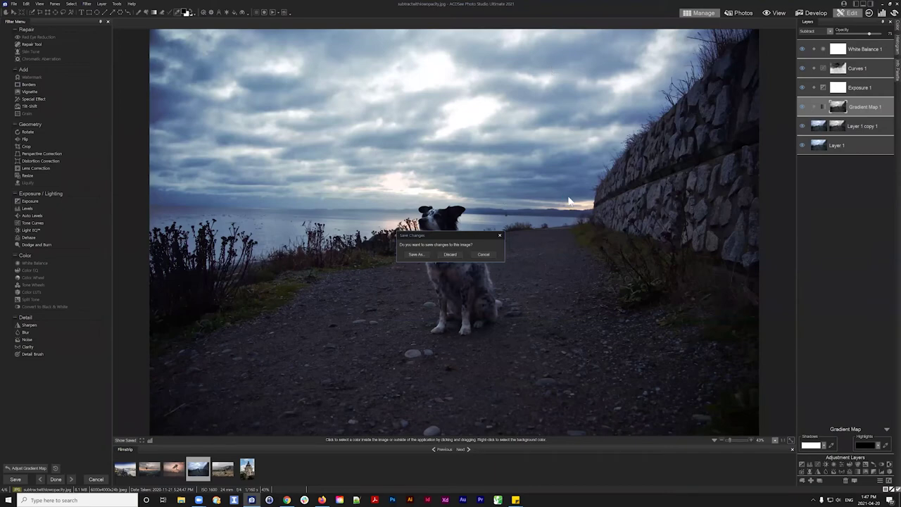
pyautogui.click(450, 254)
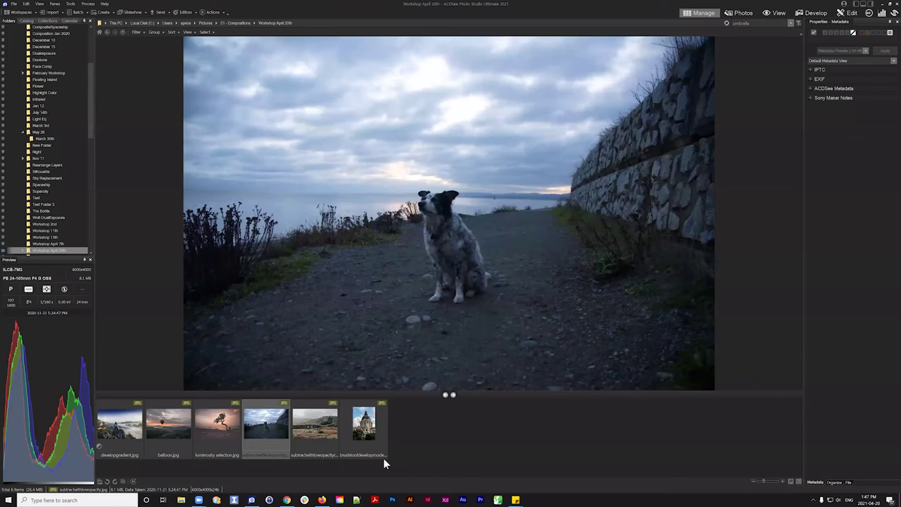
pyautogui.click(365, 425)
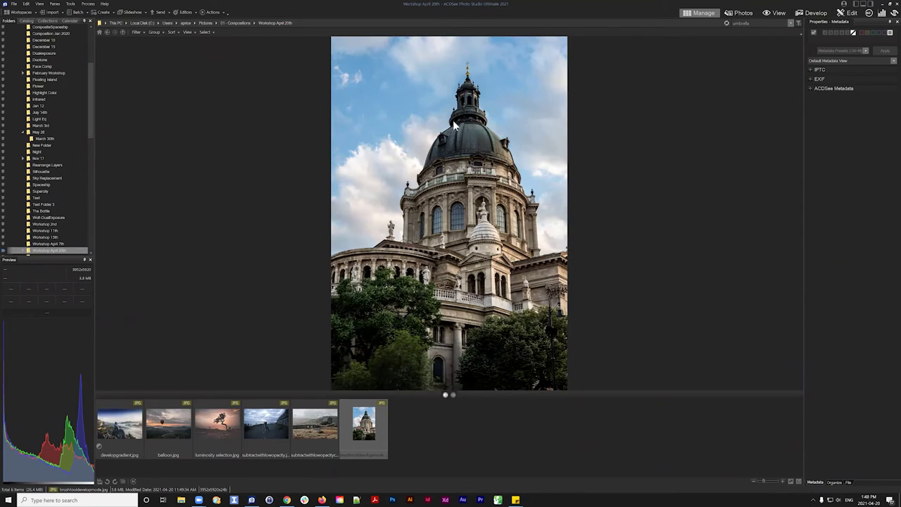
pyautogui.click(814, 12)
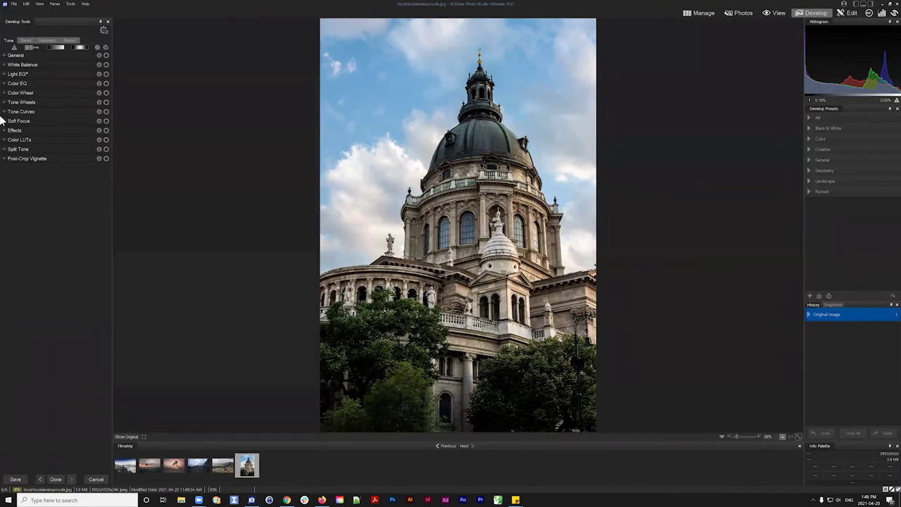
# Try a global exposure of -0.97 eV with contrast 16, and reset the General adjustments
pyautogui.click(13, 56)
pyautogui.click(37, 76)
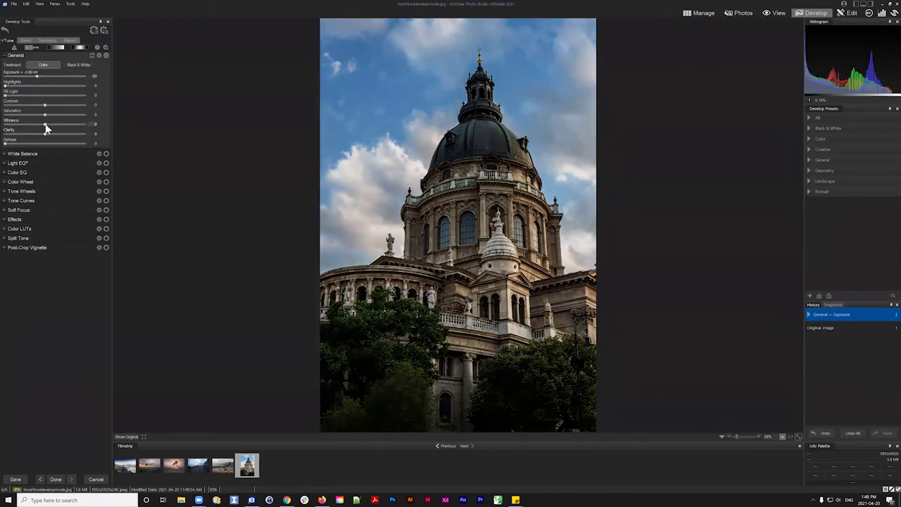
pyautogui.click(50, 106)
pyautogui.moveTo(51, 106); pyautogui.dragTo(50, 106)
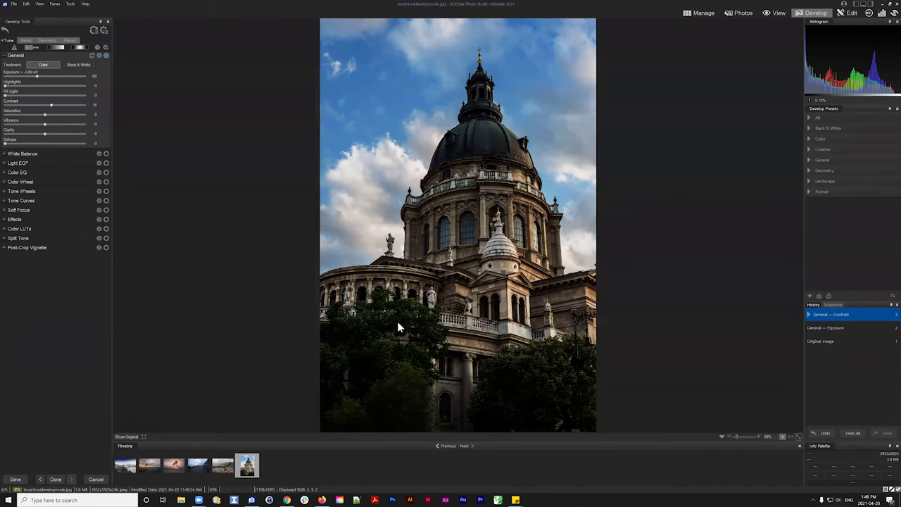
pyautogui.click(36, 77)
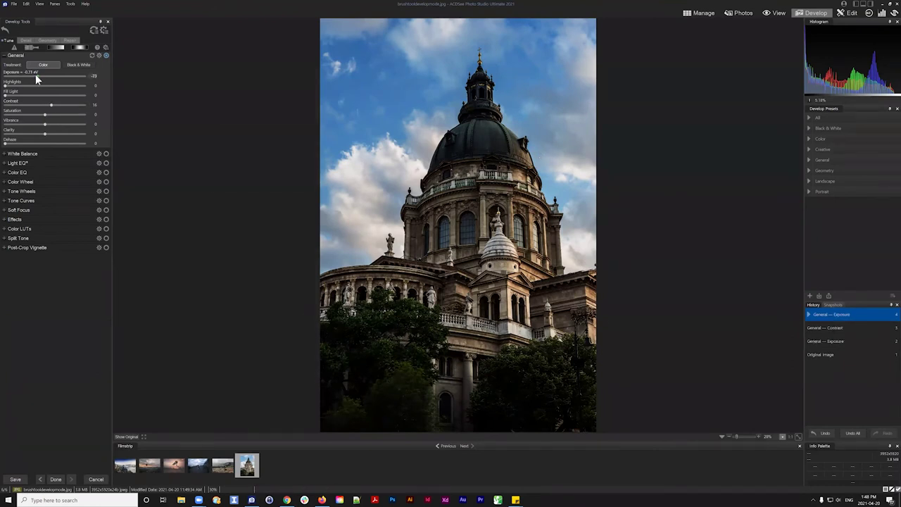
pyautogui.moveTo(36, 74); pyautogui.dragTo(35, 74)
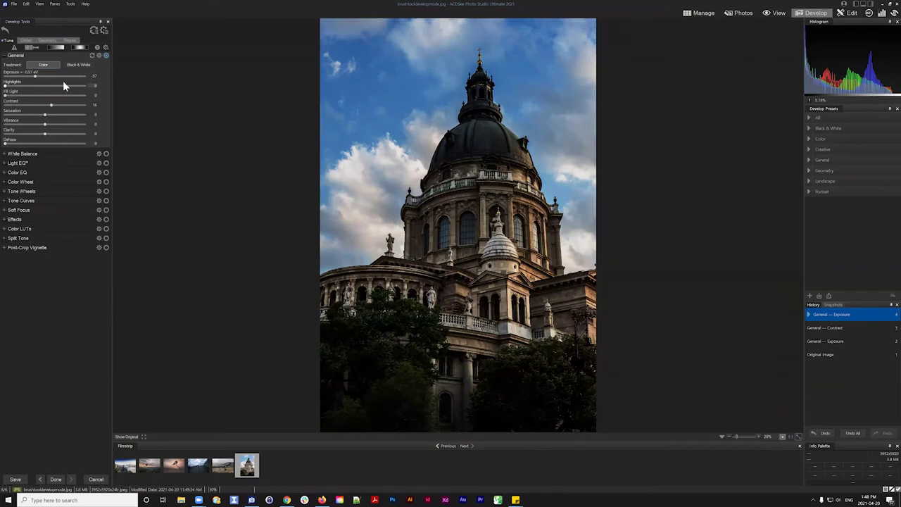
pyautogui.click(92, 57)
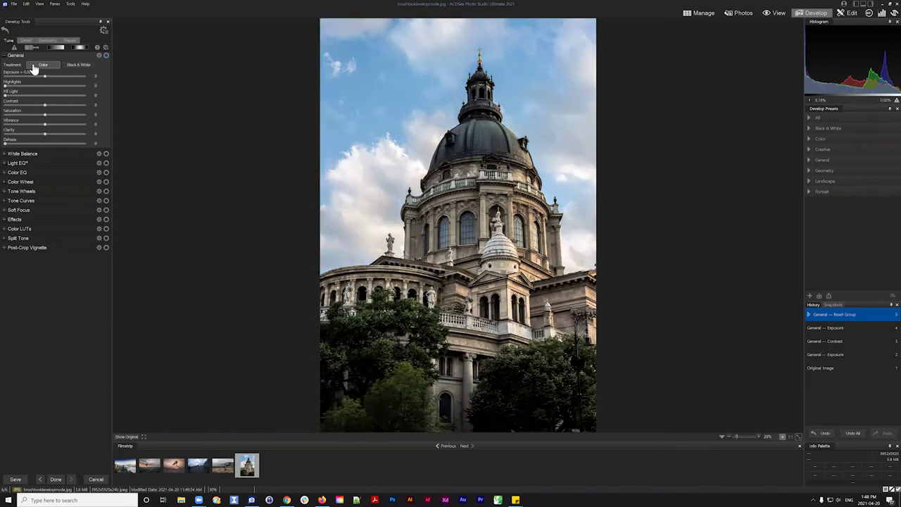
pyautogui.click(4, 56)
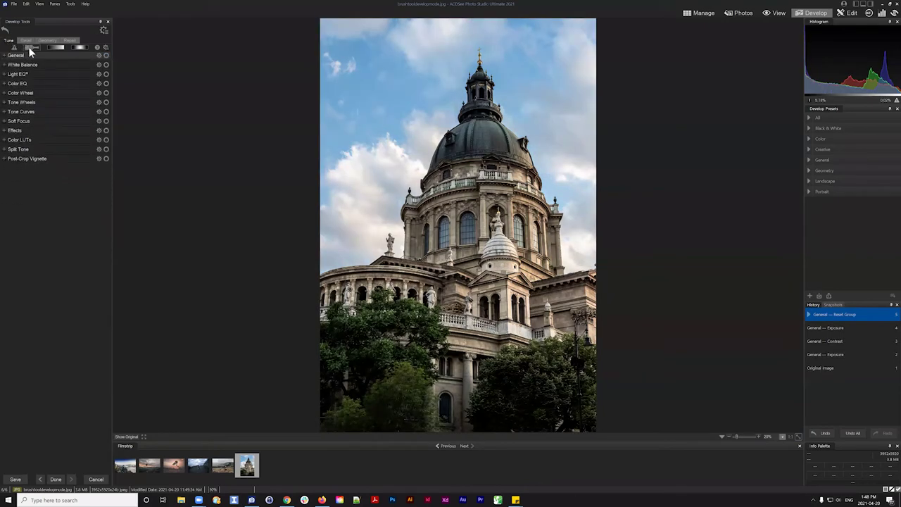
# Activate the Develop Brush with its General adjustments, set smart brushing to Magic and raise the tolerance
pyautogui.click(32, 47)
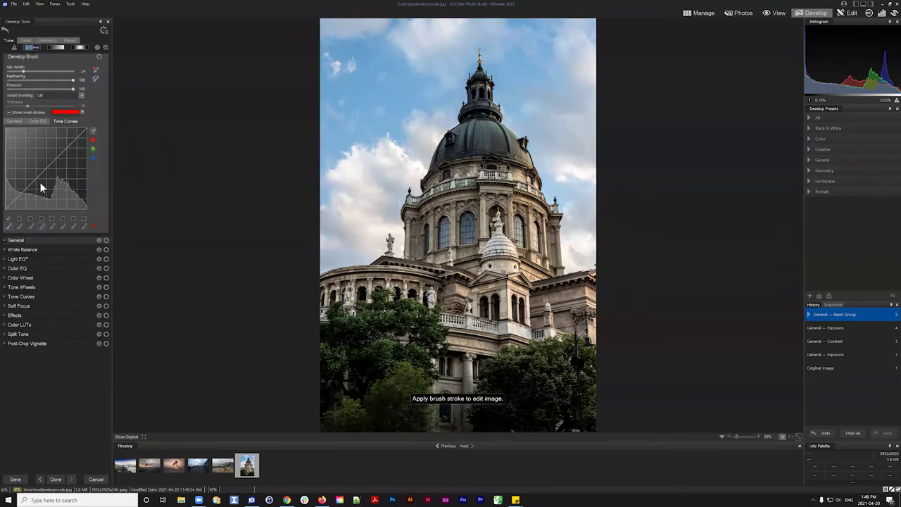
pyautogui.click(14, 121)
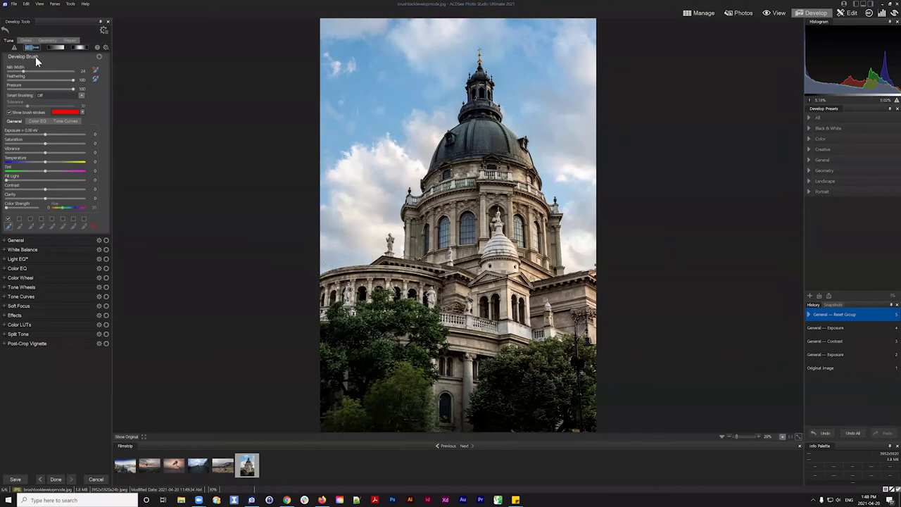
pyautogui.click(56, 97)
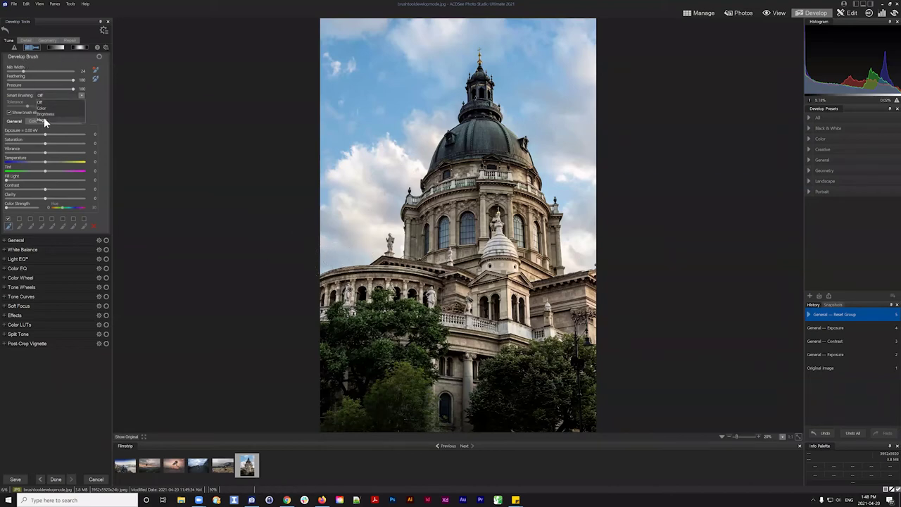
pyautogui.click(43, 120)
pyautogui.moveTo(28, 107); pyautogui.dragTo(62, 106)
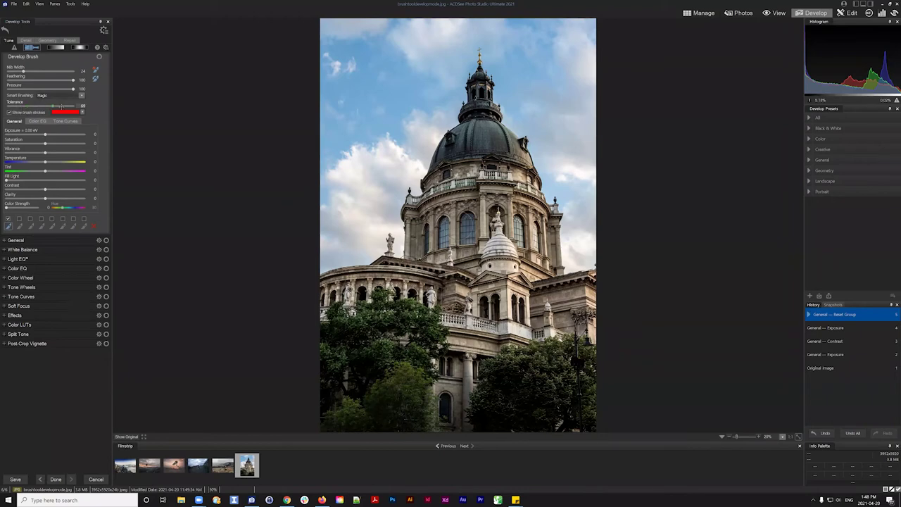
# Brush over the sky along the outline of the domed building, with the Magic tolerance raised to 100
pyautogui.moveTo(368, 248)
pyautogui.mouseDown()
pyautogui.moveTo(331, 253)
pyautogui.moveTo(338, 251)
pyautogui.mouseUp()
pyautogui.moveTo(67, 105); pyautogui.dragTo(74, 105)
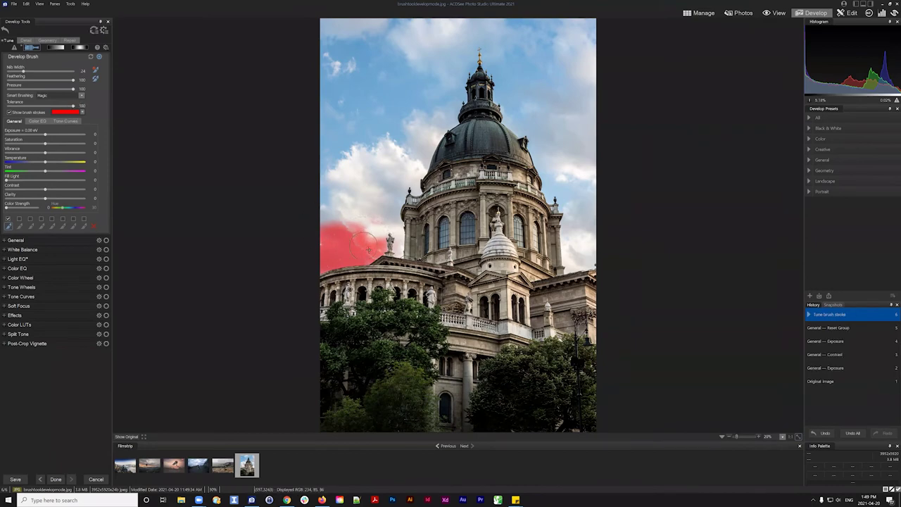
pyautogui.moveTo(372, 238)
pyautogui.mouseDown()
pyautogui.moveTo(395, 240)
pyautogui.moveTo(391, 210)
pyautogui.moveTo(438, 122)
pyautogui.moveTo(454, 112)
pyautogui.moveTo(469, 46)
pyautogui.moveTo(514, 51)
pyautogui.moveTo(472, 42)
pyautogui.moveTo(511, 66)
pyautogui.moveTo(502, 61)
pyautogui.moveTo(507, 90)
pyautogui.moveTo(538, 133)
pyautogui.moveTo(575, 231)
pyautogui.moveTo(571, 268)
pyautogui.moveTo(573, 236)
pyautogui.moveTo(582, 261)
pyautogui.moveTo(595, 260)
pyautogui.moveTo(571, 234)
pyautogui.mouseUp()
pyautogui.click(594, 261)
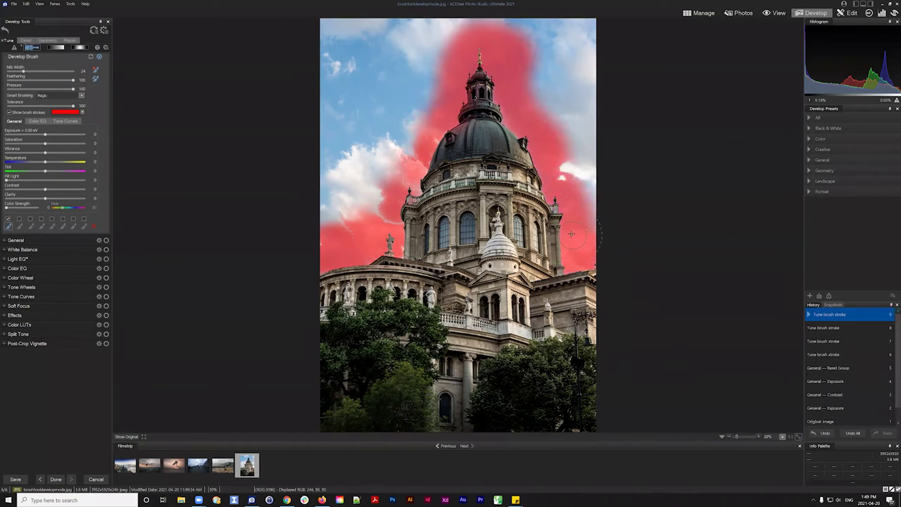
pyautogui.click(576, 229)
pyautogui.moveTo(398, 223)
pyautogui.mouseDown()
pyautogui.moveTo(380, 212)
pyautogui.moveTo(396, 220)
pyautogui.mouseUp()
pyautogui.click(384, 220)
pyautogui.moveTo(417, 204)
pyautogui.mouseDown()
pyautogui.moveTo(426, 184)
pyautogui.moveTo(397, 173)
pyautogui.moveTo(407, 183)
pyautogui.moveTo(420, 173)
pyautogui.mouseUp()
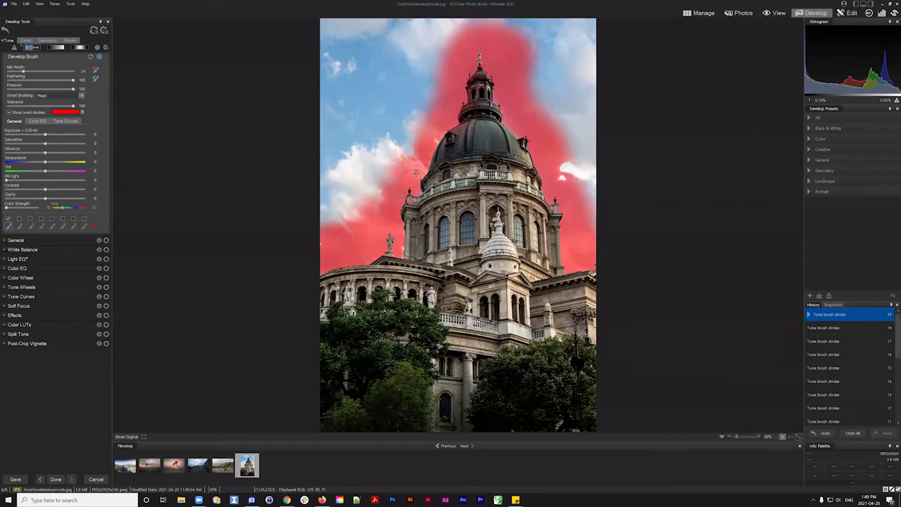
pyautogui.moveTo(426, 129)
pyautogui.mouseDown()
pyautogui.moveTo(441, 154)
pyautogui.moveTo(436, 141)
pyautogui.mouseUp()
pyautogui.click(436, 141)
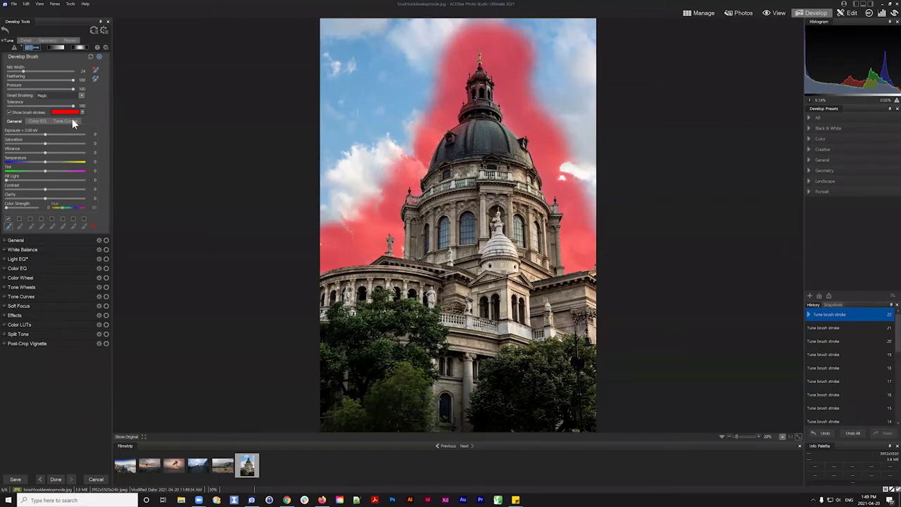
# Switch smart brushing off and brush over the rest of the sky, checking the coverage with the stroke overlay off and on
pyautogui.click(46, 96)
pyautogui.click(51, 100)
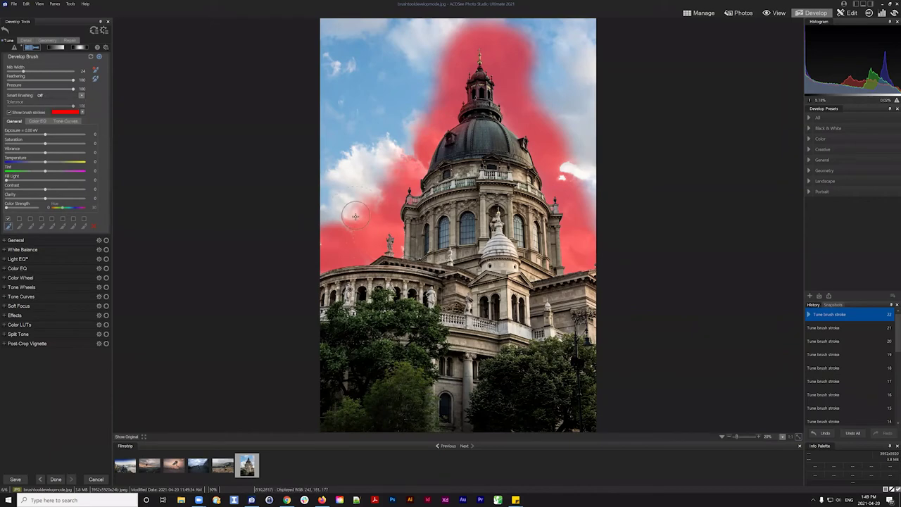
pyautogui.moveTo(326, 232)
pyautogui.mouseDown()
pyautogui.moveTo(324, 154)
pyautogui.moveTo(373, 191)
pyautogui.moveTo(377, 155)
pyautogui.moveTo(380, 174)
pyautogui.moveTo(408, 158)
pyautogui.moveTo(430, 78)
pyautogui.moveTo(484, 25)
pyautogui.mouseUp()
pyautogui.moveTo(360, 31)
pyautogui.mouseDown()
pyautogui.moveTo(323, 51)
pyautogui.moveTo(312, 35)
pyautogui.moveTo(327, 178)
pyautogui.moveTo(359, 66)
pyautogui.moveTo(370, 103)
pyautogui.moveTo(399, 93)
pyautogui.moveTo(422, 53)
pyautogui.moveTo(395, 59)
pyautogui.mouseUp()
pyautogui.moveTo(542, 49)
pyautogui.mouseDown()
pyautogui.moveTo(621, 20)
pyautogui.moveTo(560, 134)
pyautogui.moveTo(581, 151)
pyautogui.moveTo(537, 100)
pyautogui.moveTo(597, 218)
pyautogui.moveTo(603, 67)
pyautogui.mouseUp()
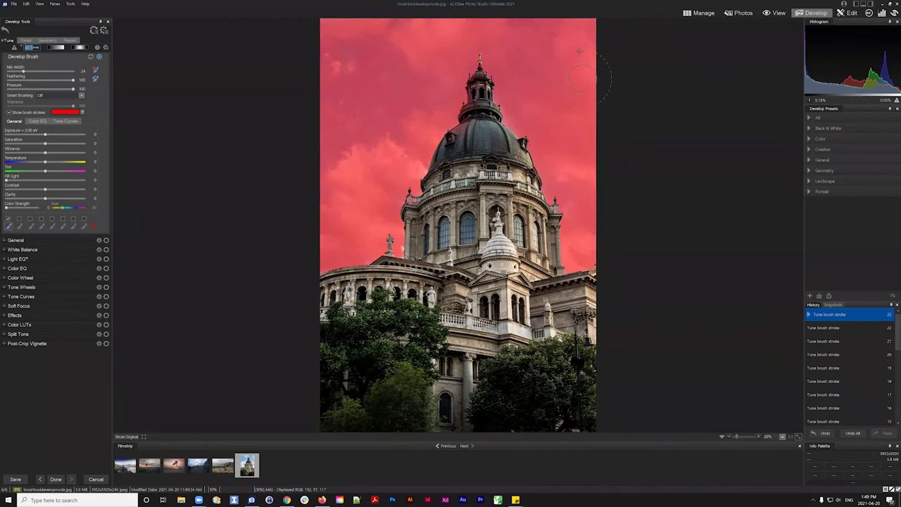
pyautogui.moveTo(335, 239)
pyautogui.mouseDown()
pyautogui.moveTo(312, 246)
pyautogui.moveTo(313, 233)
pyautogui.mouseUp()
pyautogui.click(9, 112)
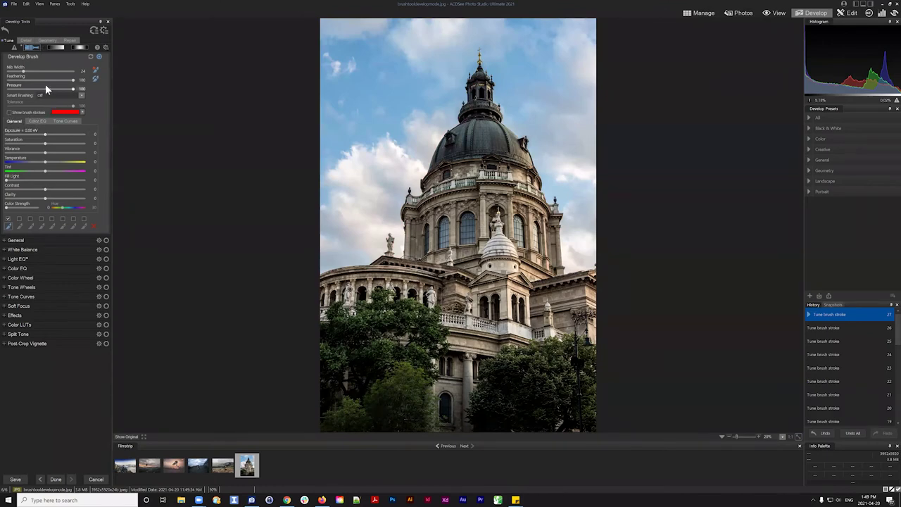
pyautogui.click(9, 112)
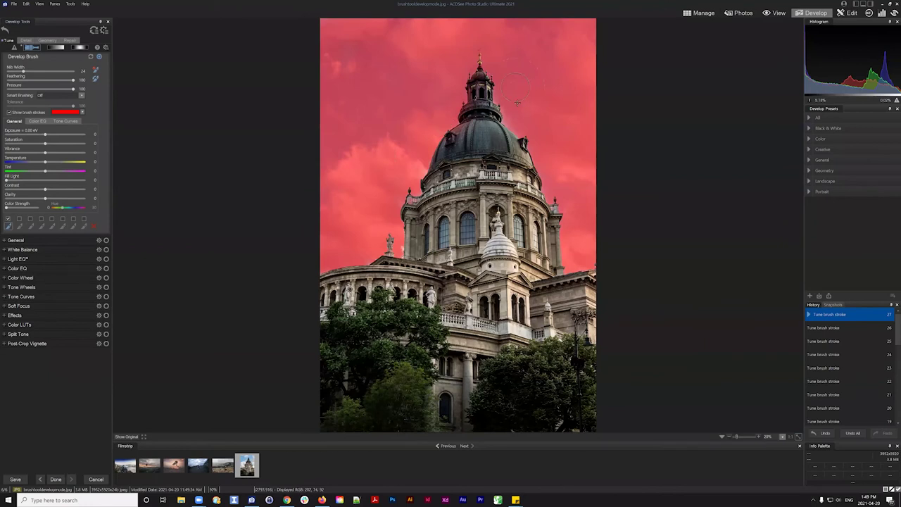
# Hide the stroke overlay and set the sky brush's exposure to -1.00 eV, contrast to 44 and clarity to -20
pyautogui.click(9, 112)
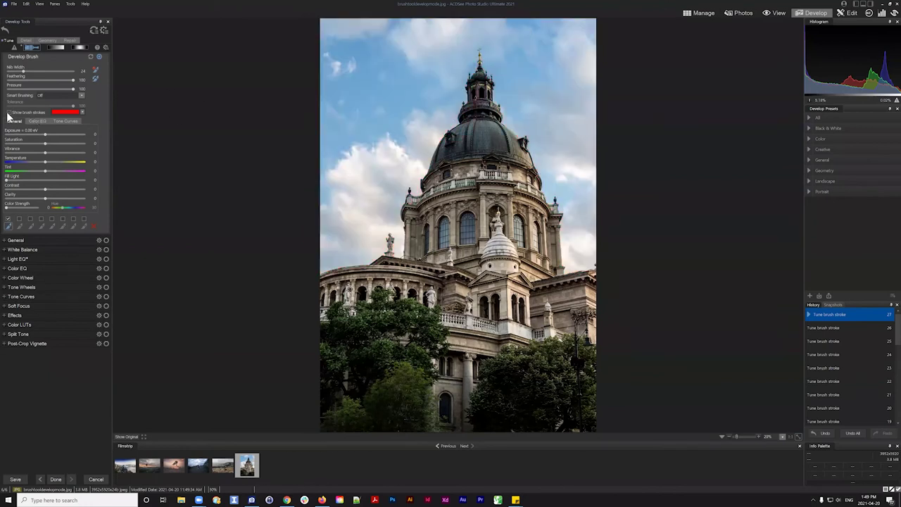
pyautogui.moveTo(45, 135); pyautogui.dragTo(36, 134)
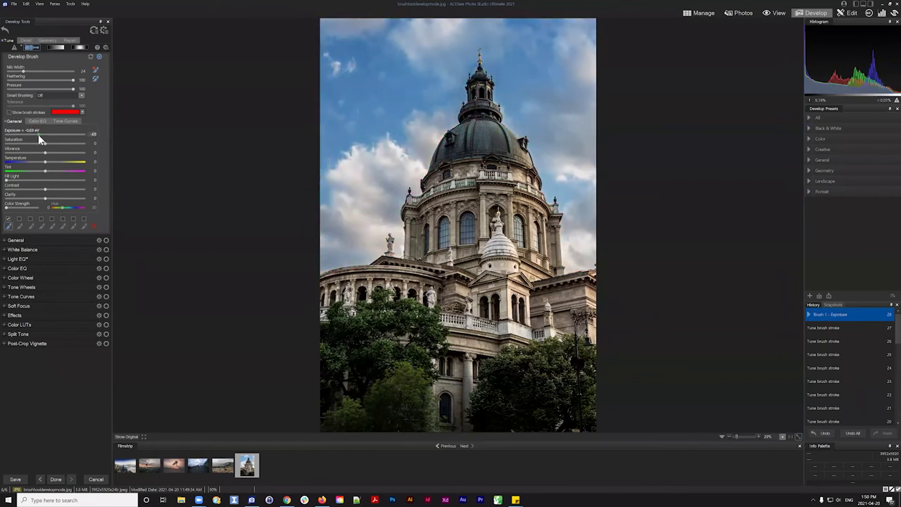
pyautogui.moveTo(46, 188); pyautogui.dragTo(57, 187)
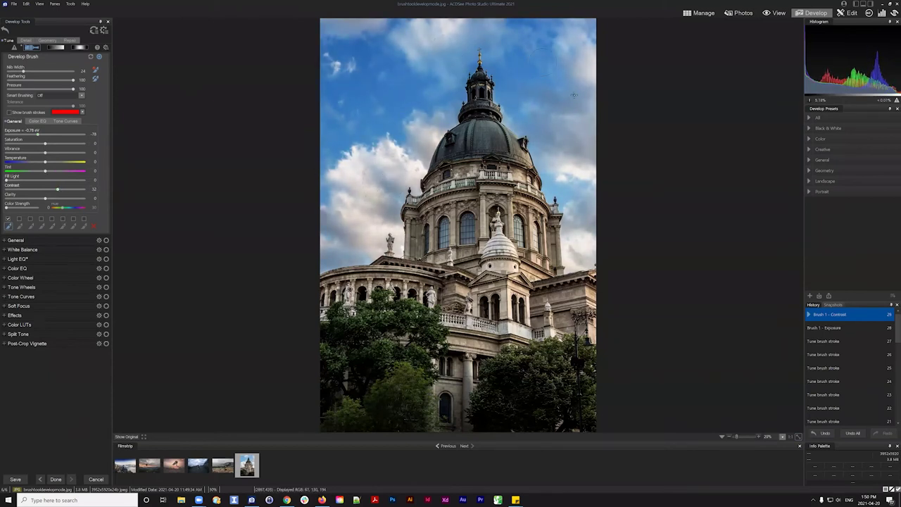
pyautogui.moveTo(56, 189)
pyautogui.mouseDown()
pyautogui.moveTo(77, 189)
pyautogui.moveTo(62, 190)
pyautogui.mouseUp()
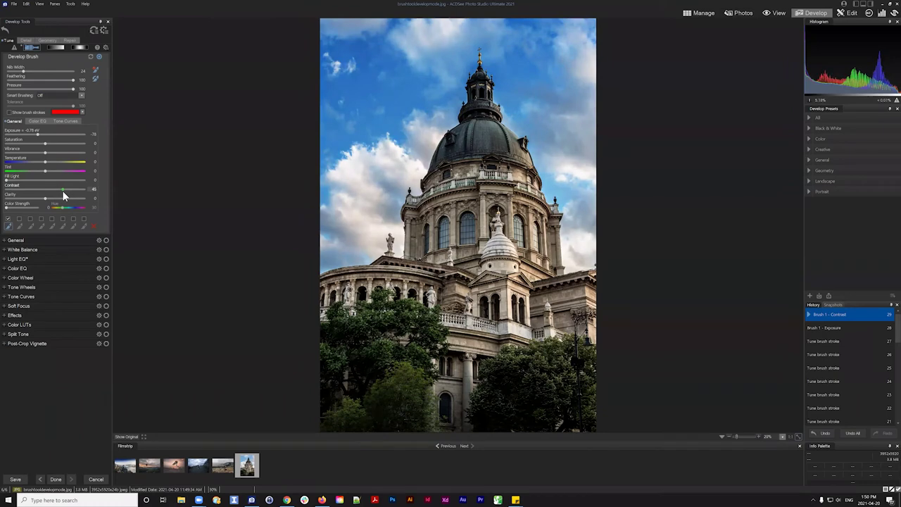
pyautogui.click(62, 188)
pyautogui.moveTo(38, 133); pyautogui.dragTo(35, 132)
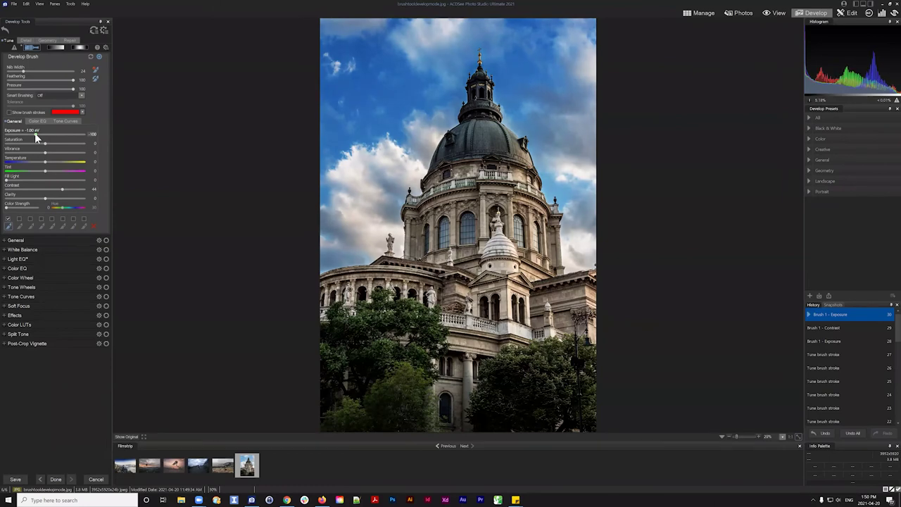
pyautogui.moveTo(45, 198)
pyautogui.mouseDown()
pyautogui.moveTo(28, 198)
pyautogui.moveTo(37, 202)
pyautogui.mouseUp()
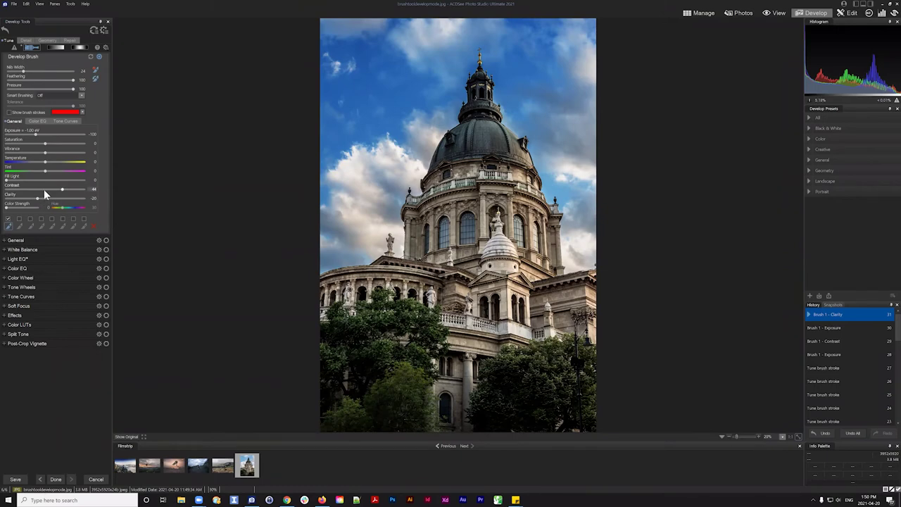
# Use the brush's Color EQ contrast to try several blue values up to 100, settling on 24
pyautogui.click(38, 120)
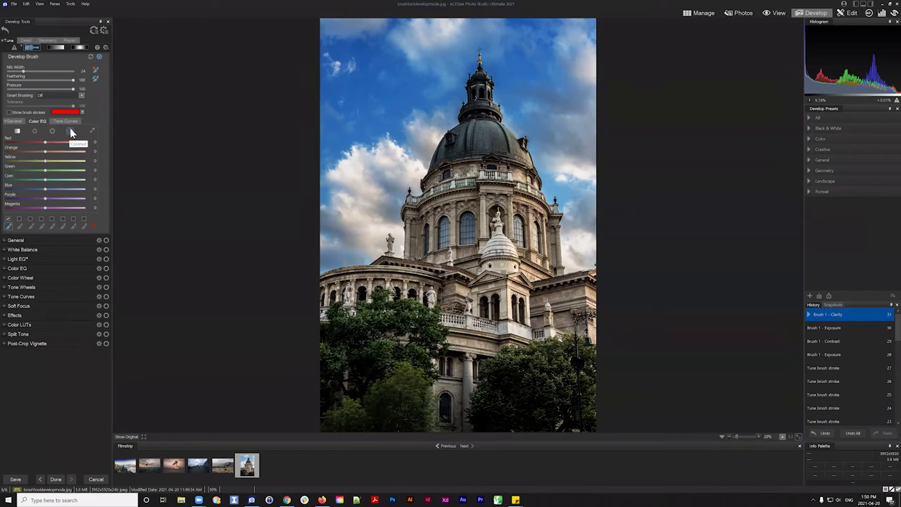
pyautogui.click(70, 132)
pyautogui.moveTo(44, 190); pyautogui.dragTo(66, 188)
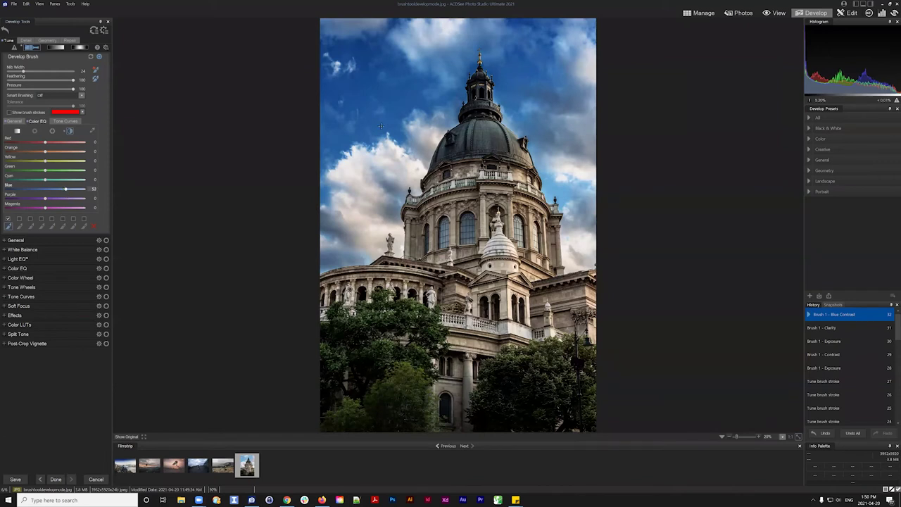
pyautogui.click(56, 189)
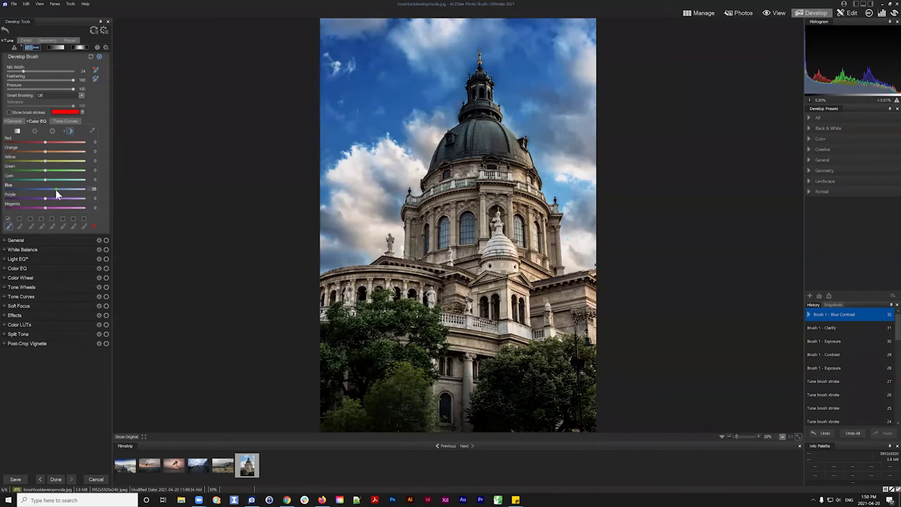
pyautogui.moveTo(58, 188); pyautogui.dragTo(56, 188)
pyautogui.moveTo(56, 189); pyautogui.dragTo(86, 189)
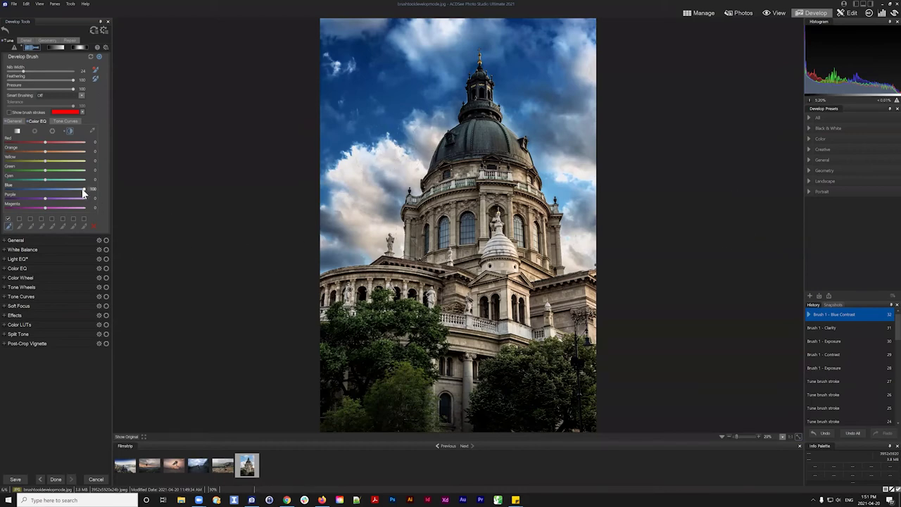
pyautogui.moveTo(83, 192); pyautogui.dragTo(56, 188)
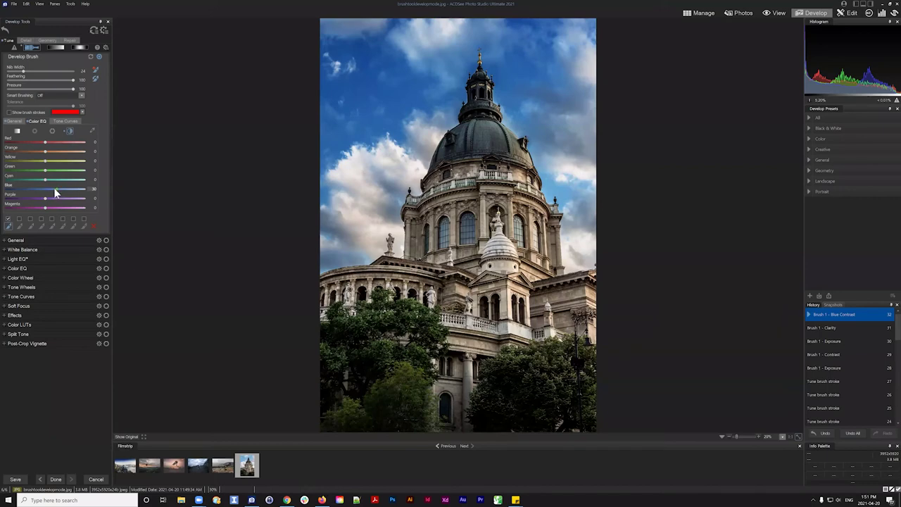
pyautogui.moveTo(45, 190)
pyautogui.mouseDown()
pyautogui.moveTo(61, 188)
pyautogui.moveTo(54, 192)
pyautogui.mouseUp()
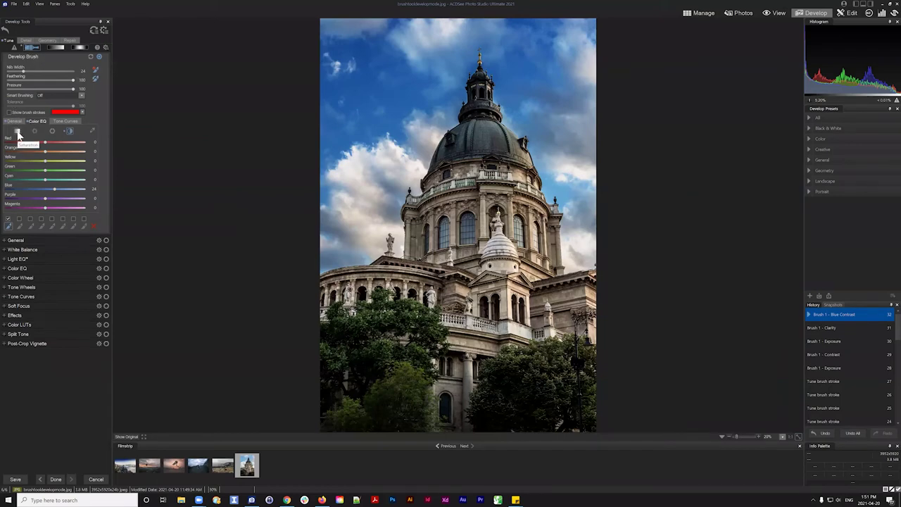
# Try raising the brushed sky's blue saturation and blue brightness to the maximum, resetting each to 0
pyautogui.moveTo(54, 188); pyautogui.dragTo(111, 192)
pyautogui.doubleClick(74, 188)
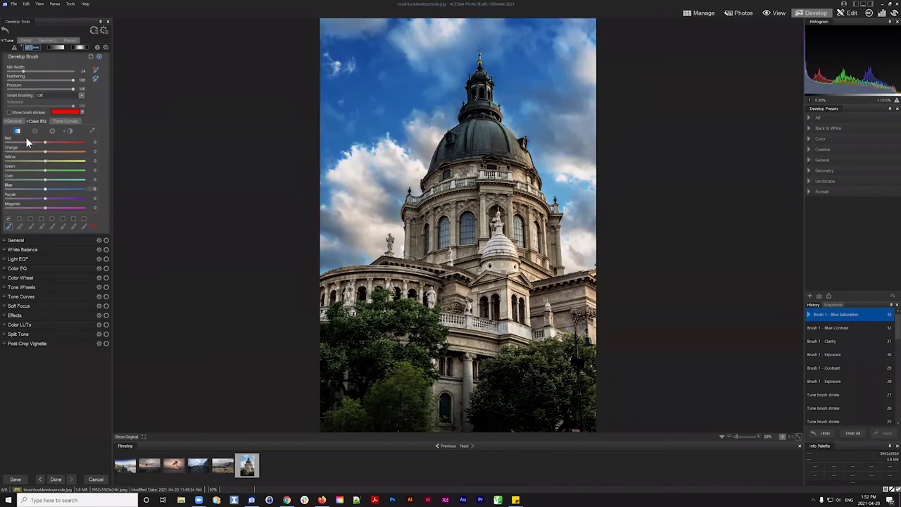
pyautogui.click(35, 132)
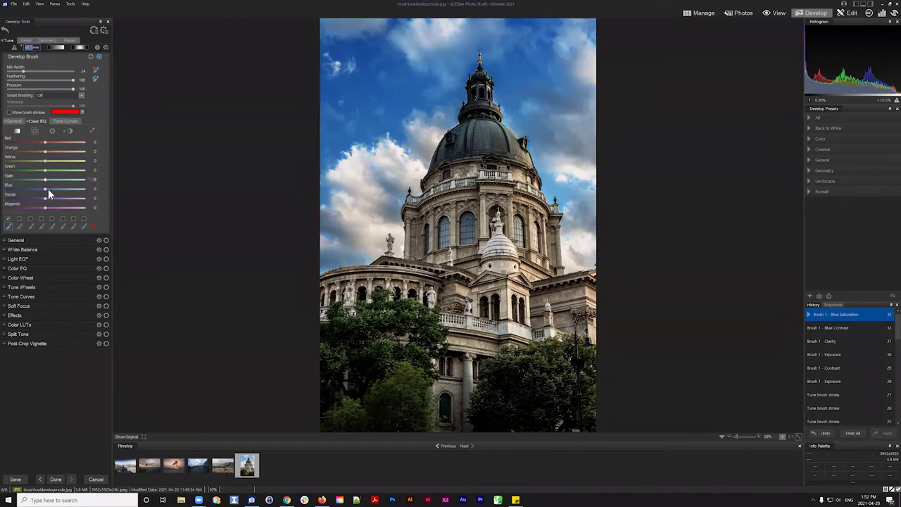
pyautogui.moveTo(45, 190); pyautogui.dragTo(315, 198)
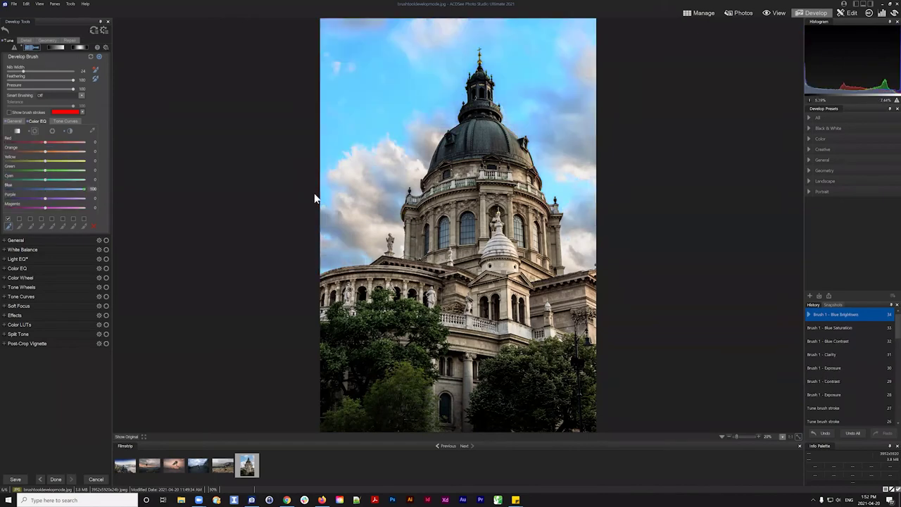
pyautogui.doubleClick(53, 182)
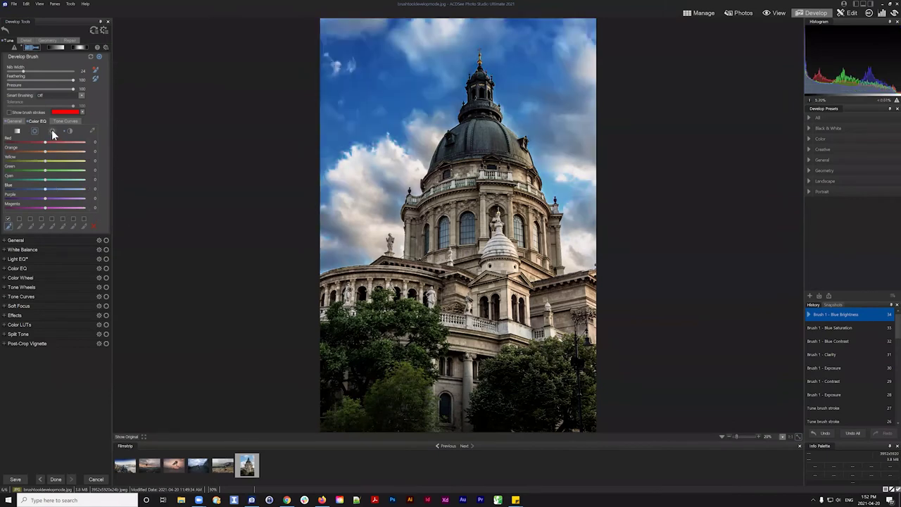
# Try shifting the brushed sky's blue hue to green, and reset it to 0
pyautogui.click(52, 131)
pyautogui.moveTo(42, 192); pyautogui.dragTo(5, 191)
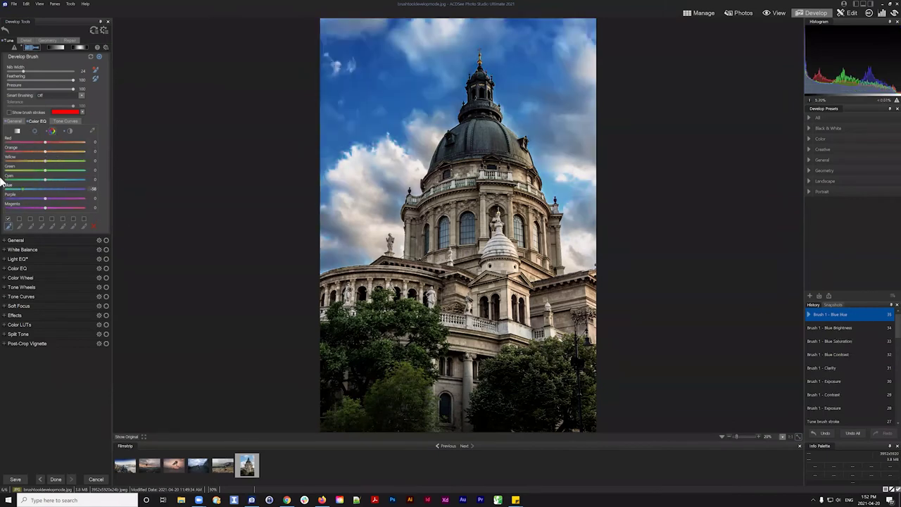
pyautogui.doubleClick(43, 190)
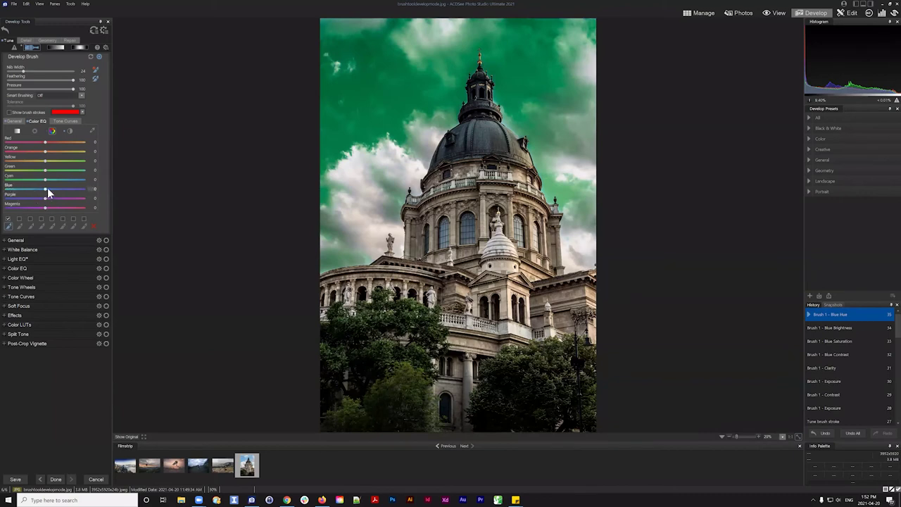
# Set the brush's blue contrast to 26, compare the edited photo with the original, and return to Manage mode
pyautogui.click(68, 133)
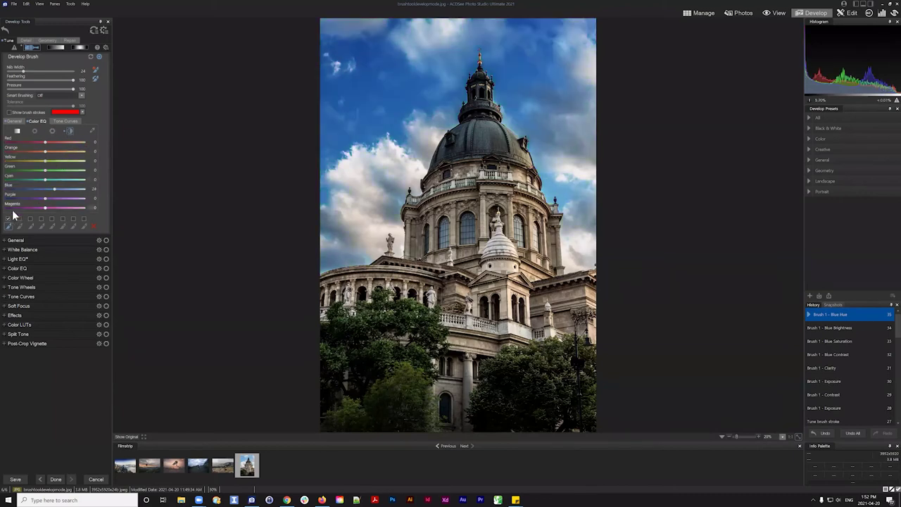
pyautogui.moveTo(54, 190)
pyautogui.mouseDown()
pyautogui.moveTo(67, 191)
pyautogui.moveTo(55, 190)
pyautogui.mouseUp()
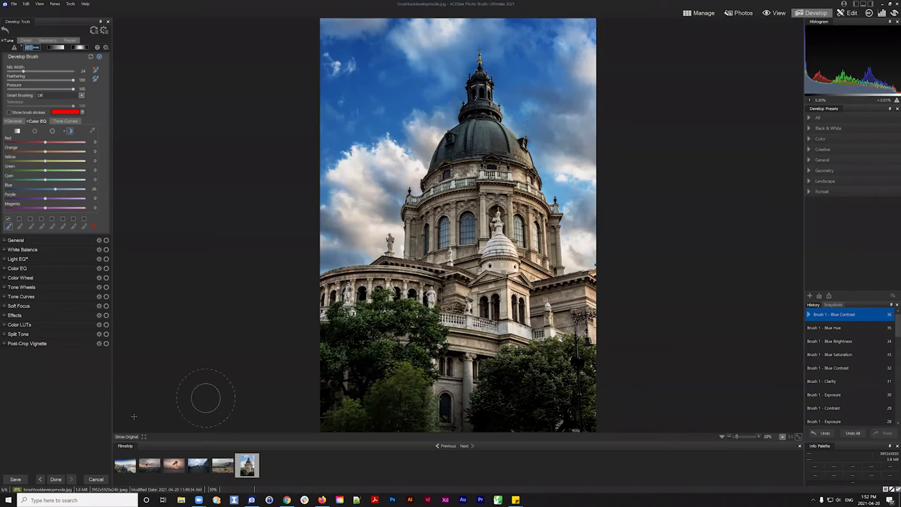
pyautogui.click(120, 437)
pyautogui.click(124, 437)
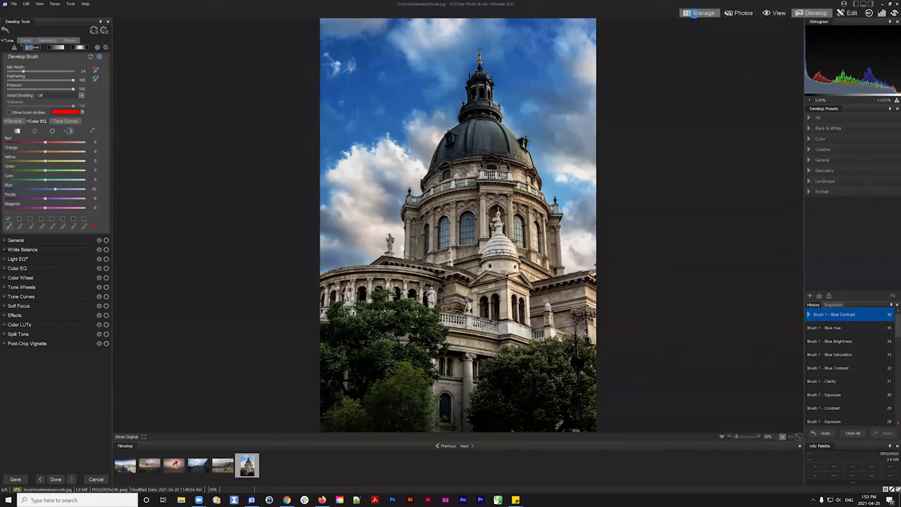
pyautogui.click(702, 13)
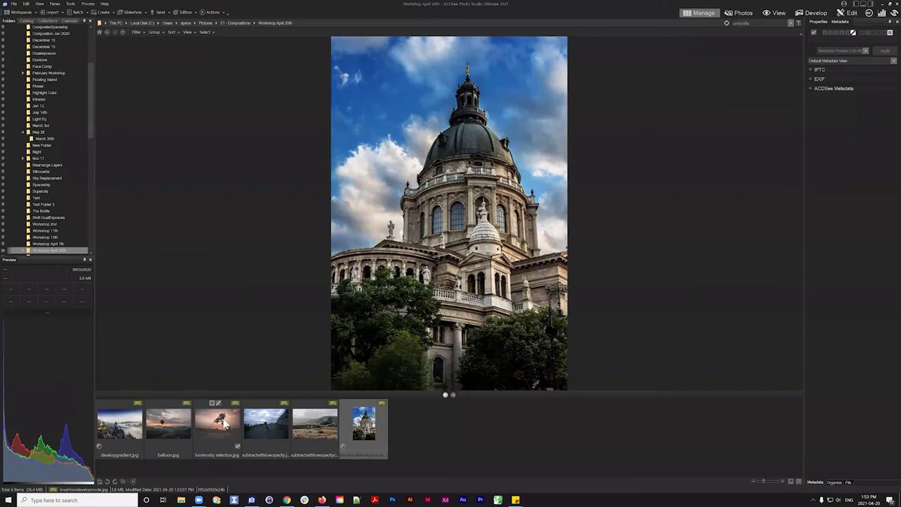
# Open luminosity selection.jpg in Edit mode, add a Dehaze adjustment layer, and compare the photo with the layer hidden and shown
pyautogui.click(205, 440)
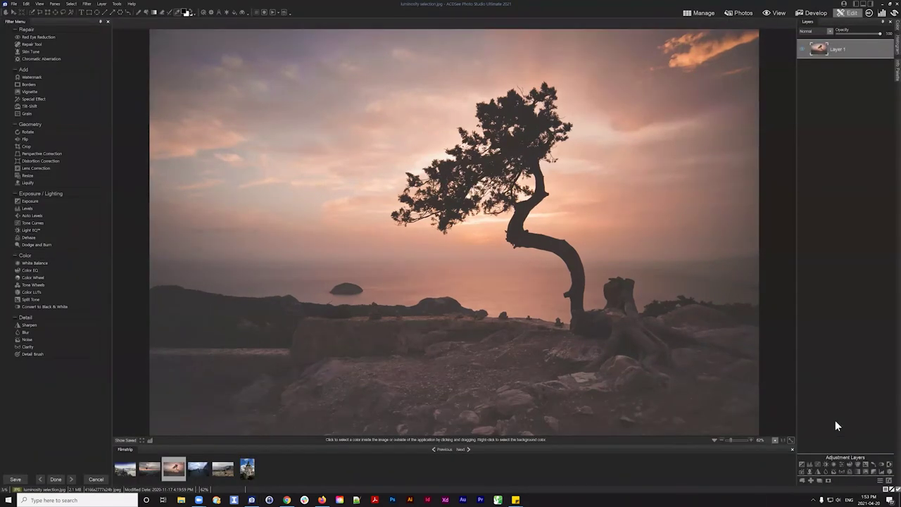
pyautogui.click(849, 471)
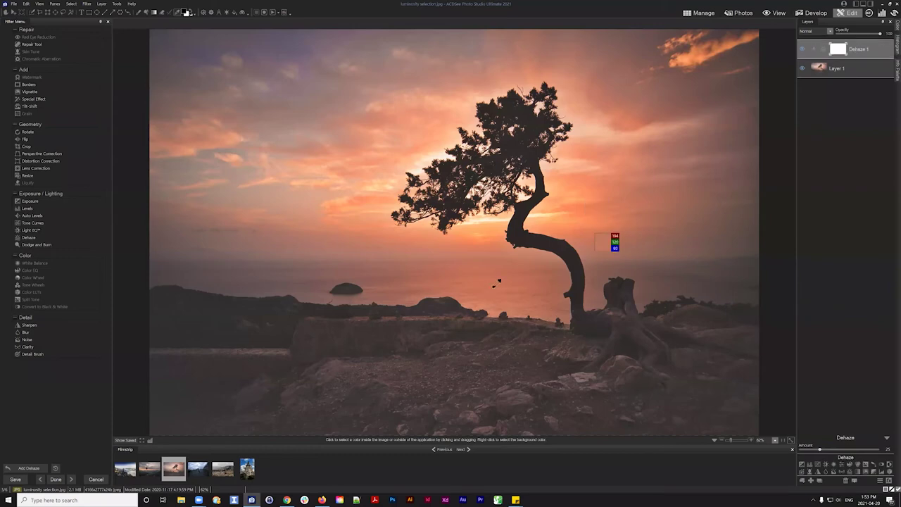
pyautogui.click(804, 50)
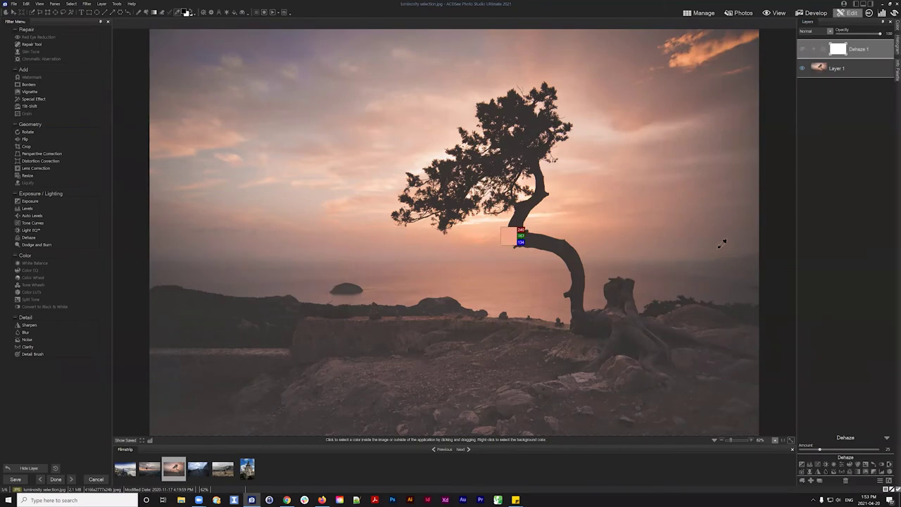
pyautogui.click(801, 48)
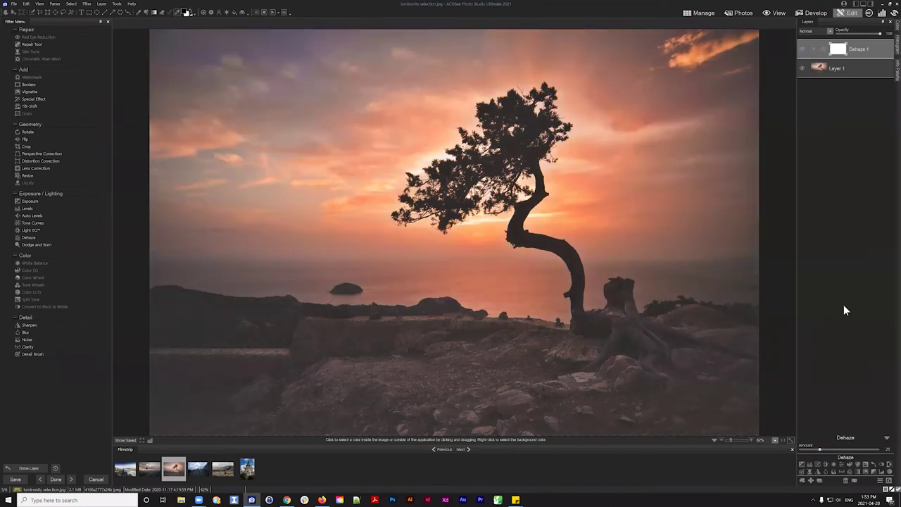
# Try Dehaze amounts of 100 and 22, and return to Manage mode, discarding the changes to the image
pyautogui.click(844, 449)
pyautogui.moveTo(844, 451); pyautogui.dragTo(880, 450)
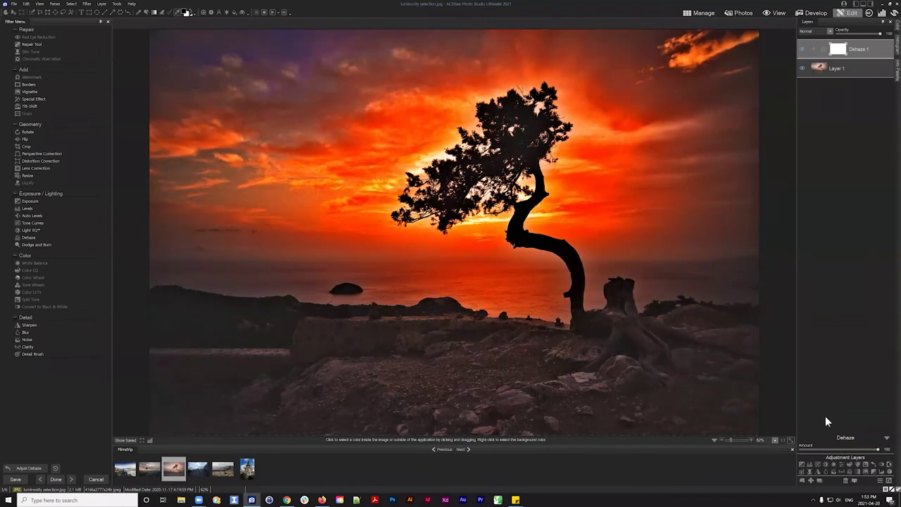
pyautogui.click(818, 449)
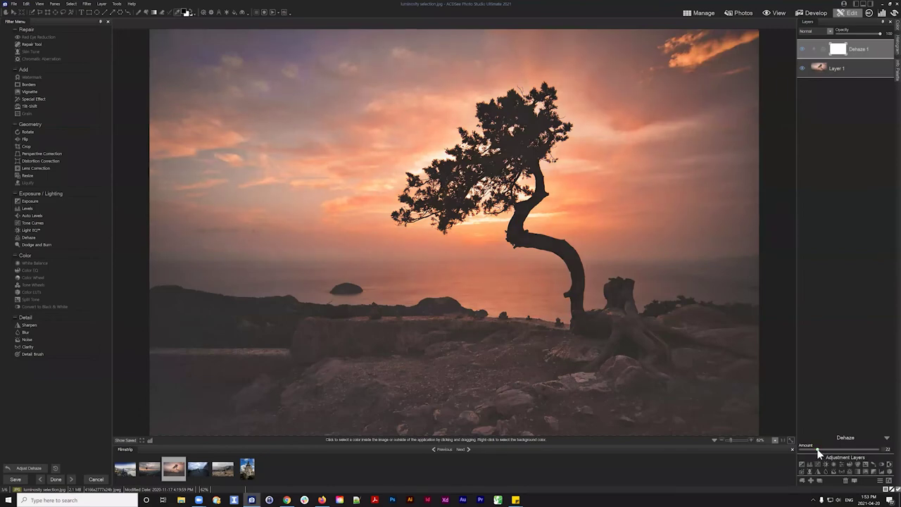
pyautogui.click(699, 13)
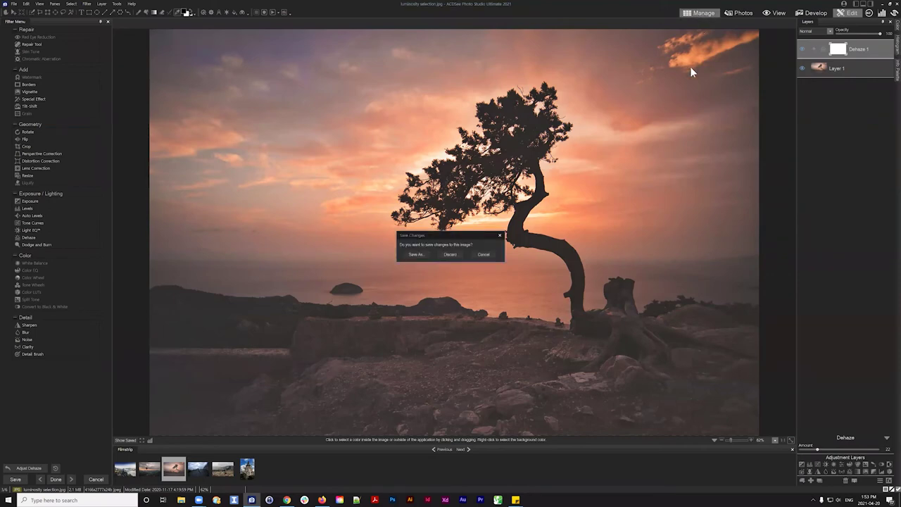
pyautogui.click(451, 254)
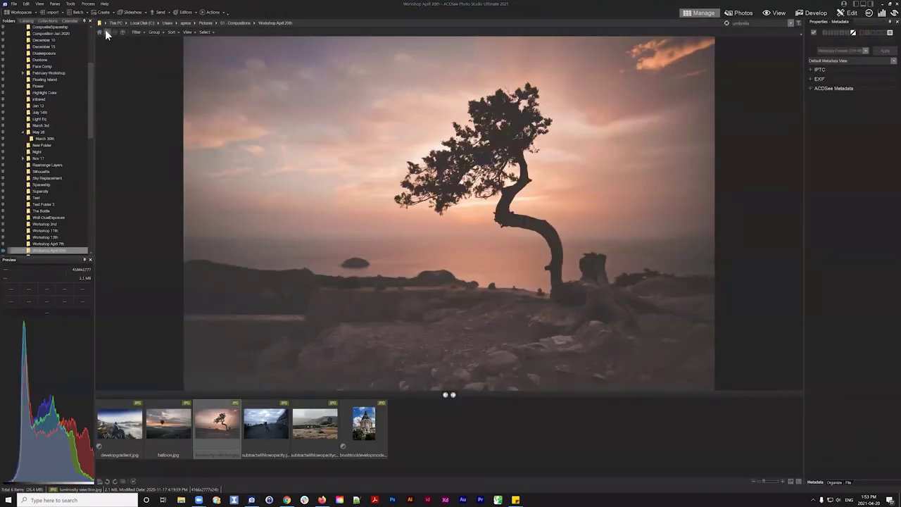
# Go to the 01 - Compositions folder, look through its subfolders, and move on to the Pictures folder
pyautogui.click(107, 32)
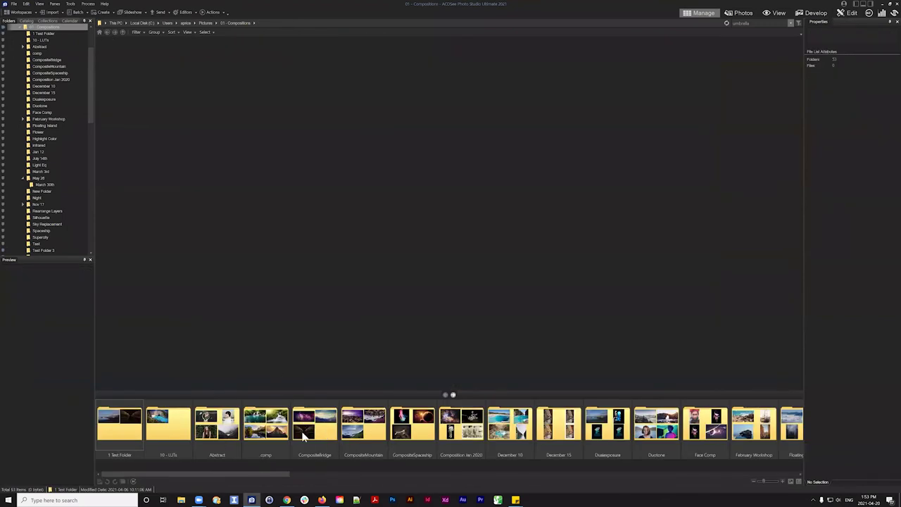
pyautogui.scroll(-1, 303, 437)
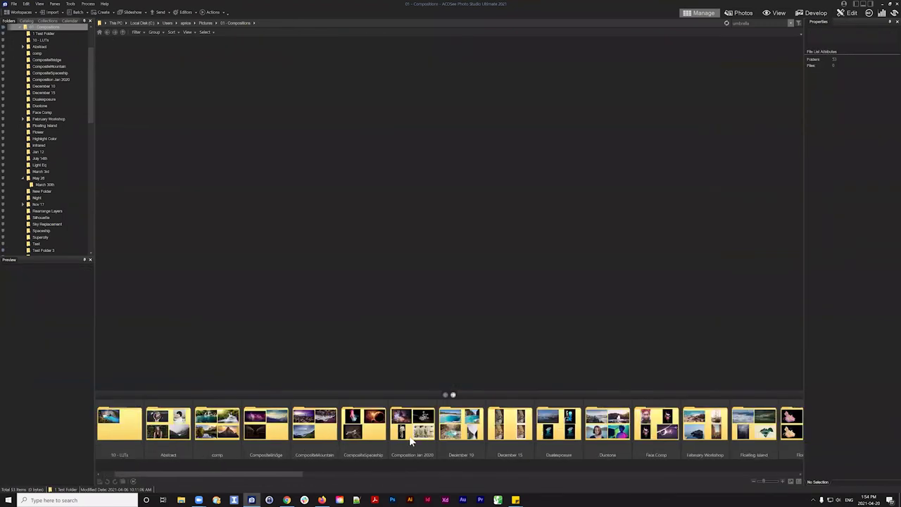
pyautogui.scroll(1, 394, 436)
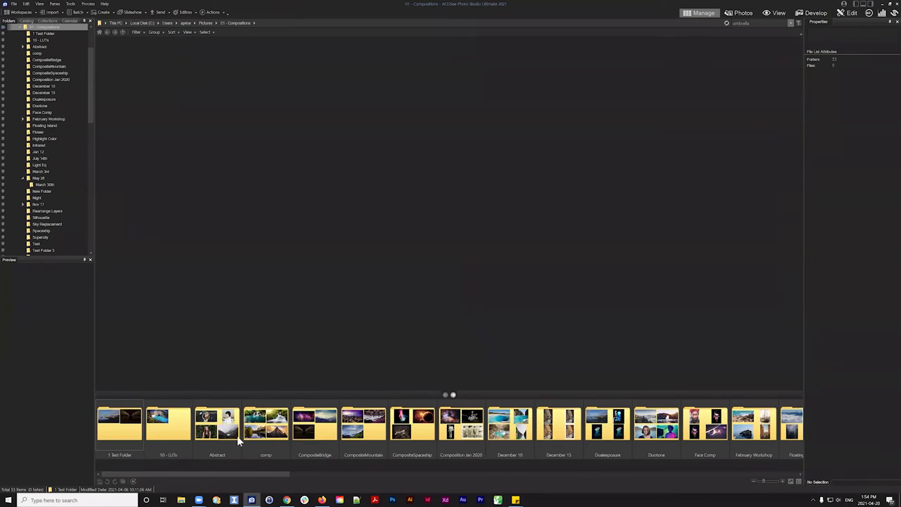
pyautogui.scroll(-2, 162, 433)
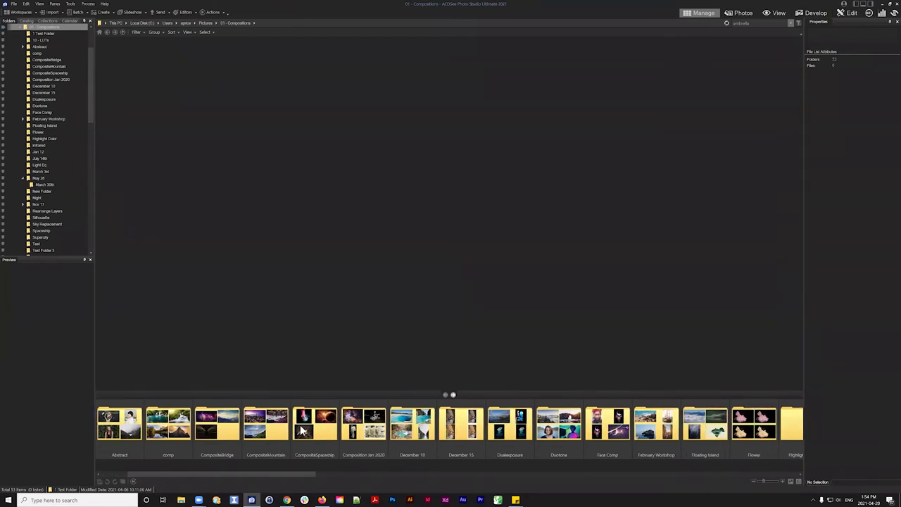
pyautogui.scroll(2, 302, 431)
pyautogui.click(107, 32)
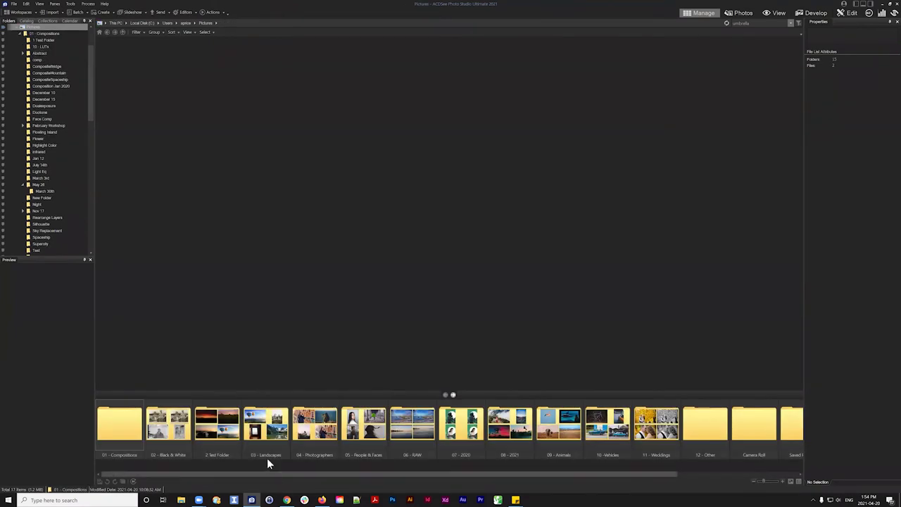
# Open the 03 - Landscapes folder and look through its photos as far as the foggy forest images
pyautogui.doubleClick(266, 426)
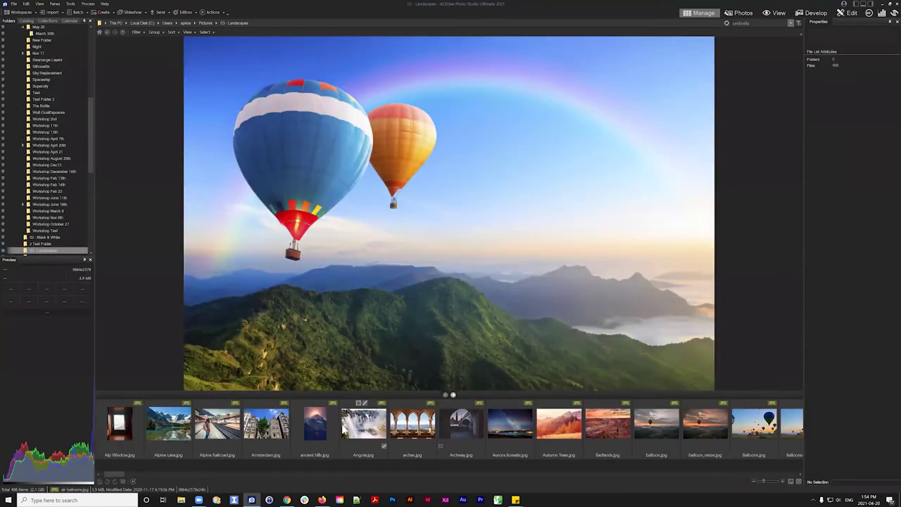
pyautogui.scroll(-5, 375, 440)
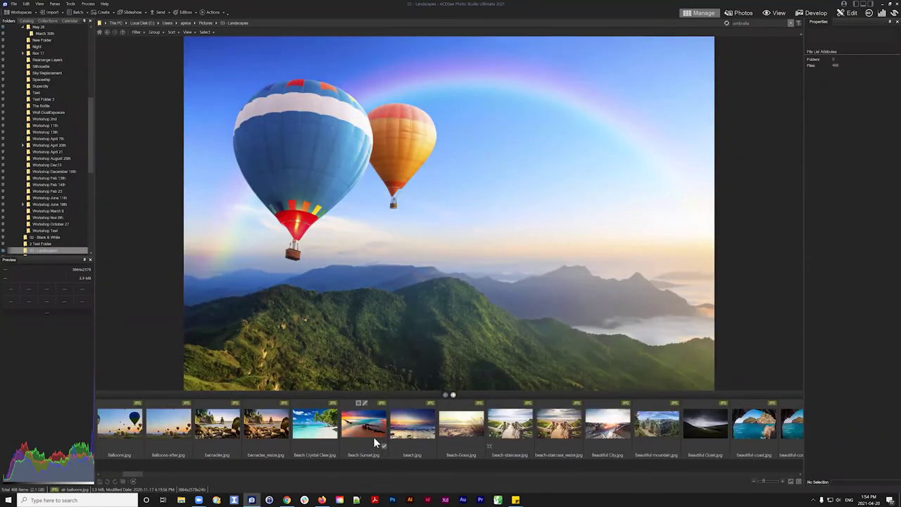
pyautogui.scroll(-5, 377, 438)
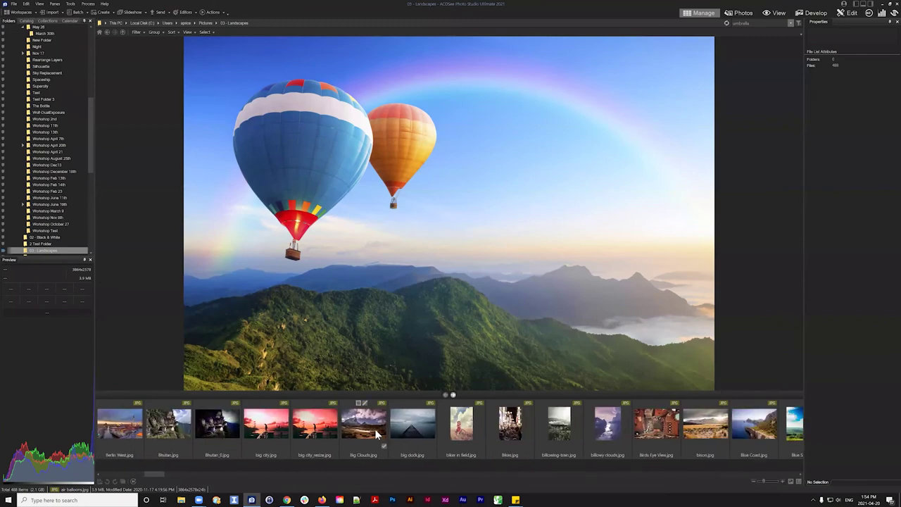
pyautogui.scroll(-5, 394, 438)
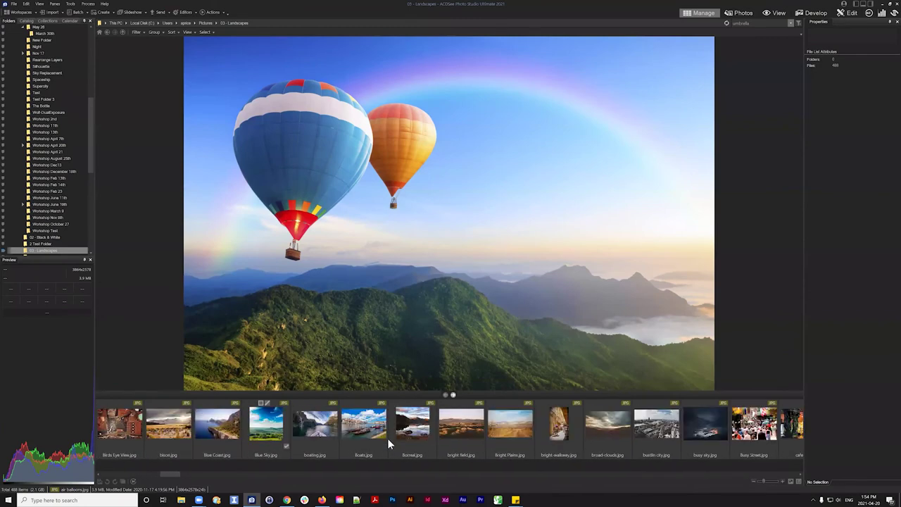
pyautogui.scroll(-6, 418, 431)
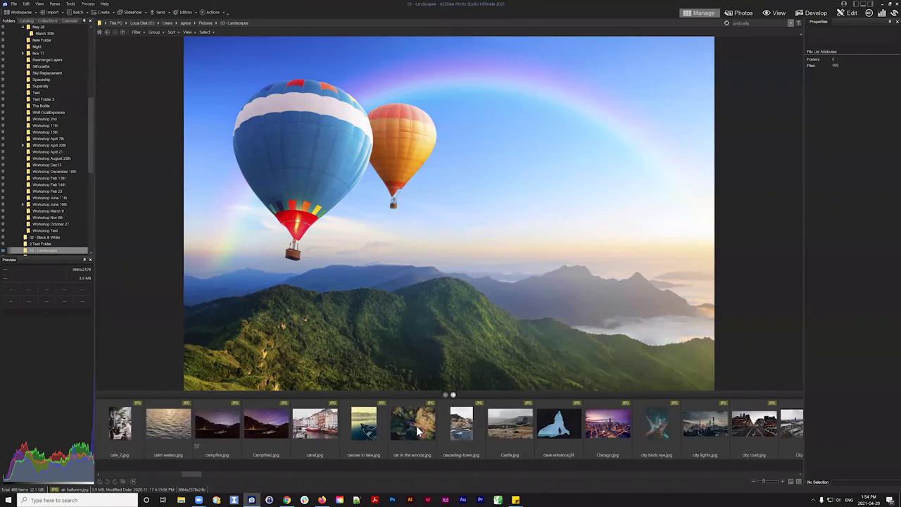
pyautogui.scroll(-8, 418, 431)
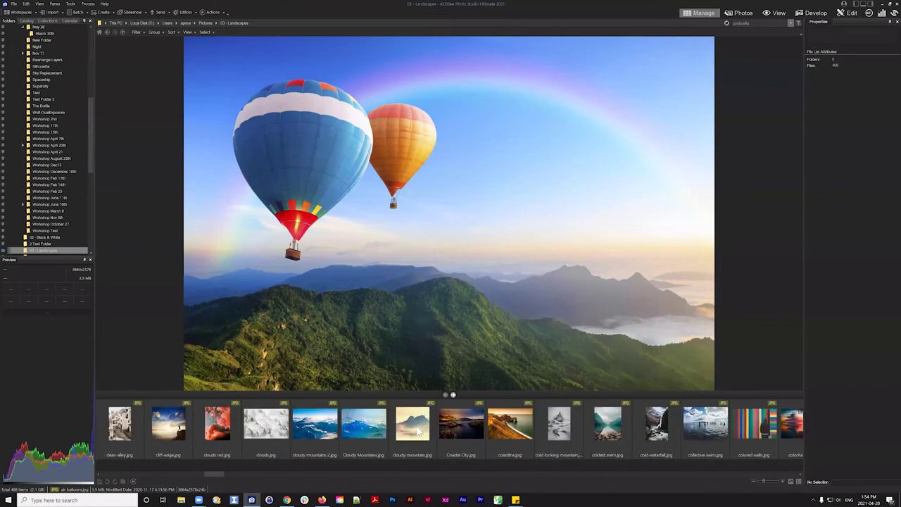
pyautogui.scroll(-8, 418, 431)
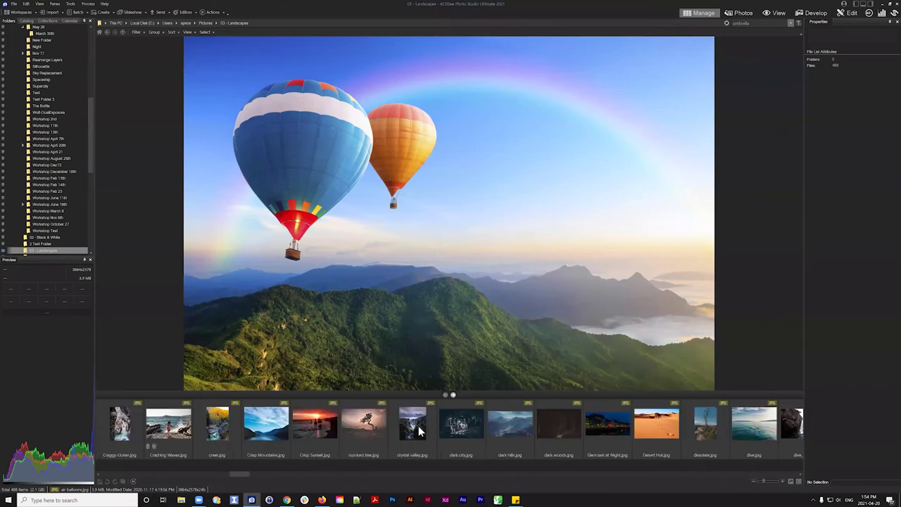
pyautogui.scroll(-8, 503, 443)
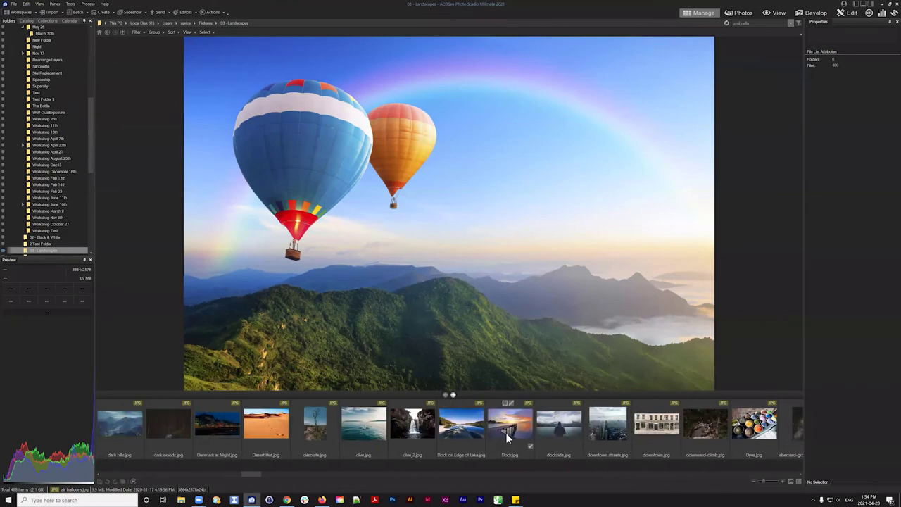
pyautogui.scroll(-8, 508, 438)
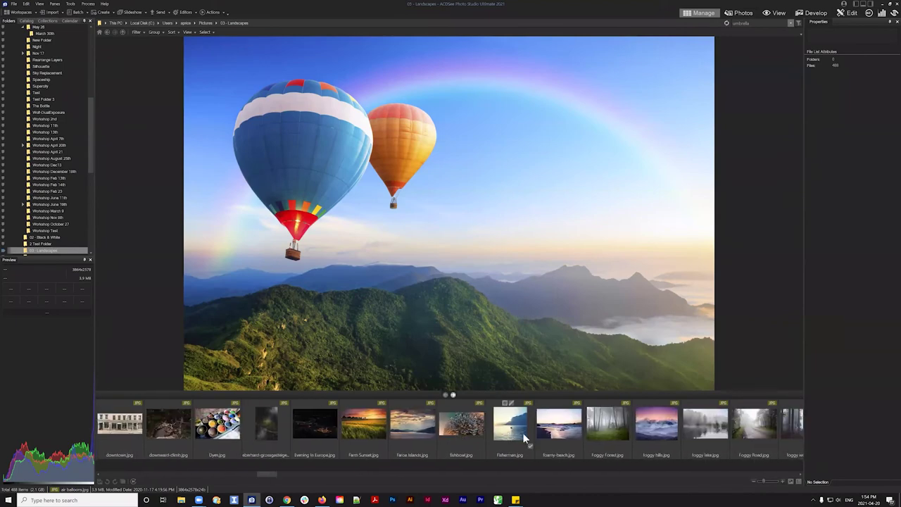
pyautogui.scroll(-2, 472, 458)
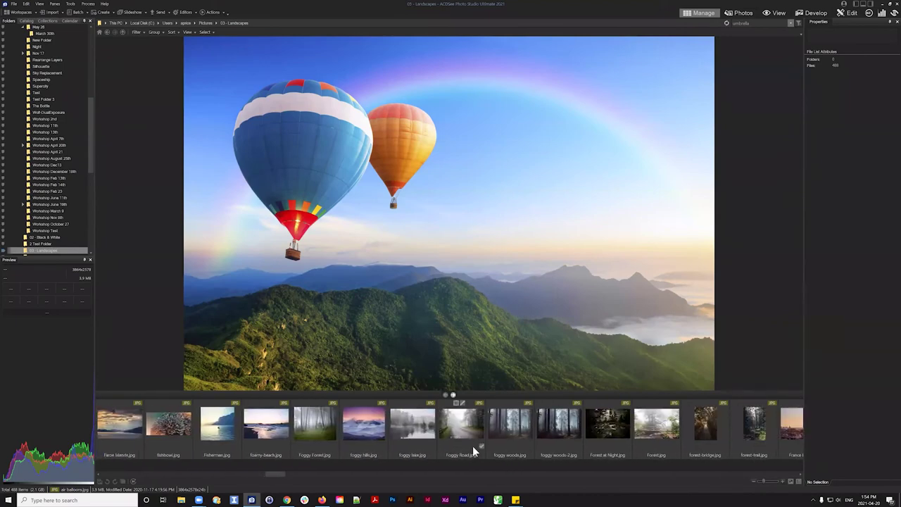
# Open foggy woods.jpg in Edit mode and add a Dehaze adjustment layer with an amount of 37
pyautogui.click(511, 428)
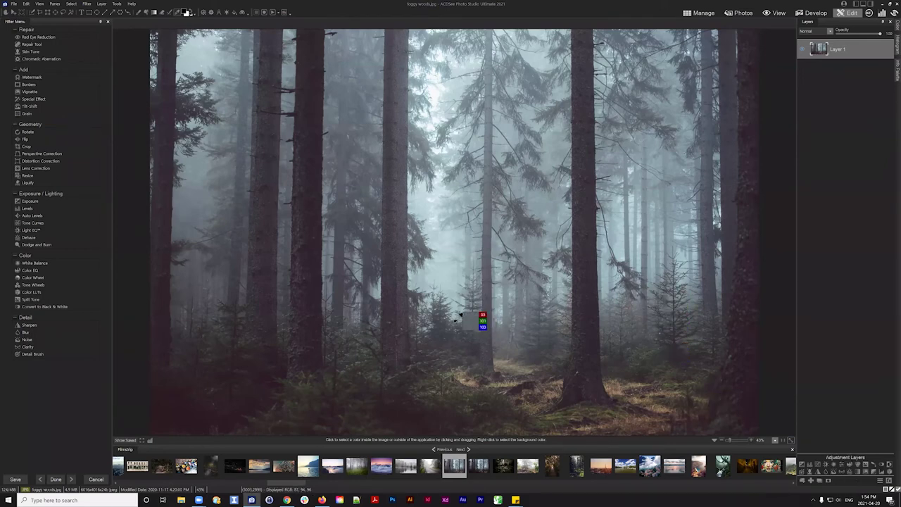
pyautogui.click(848, 472)
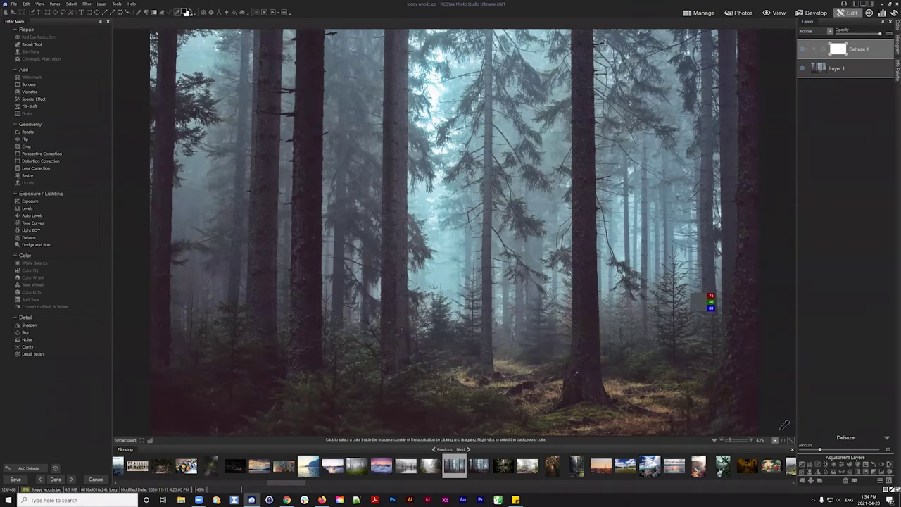
pyautogui.moveTo(826, 449); pyautogui.dragTo(835, 449)
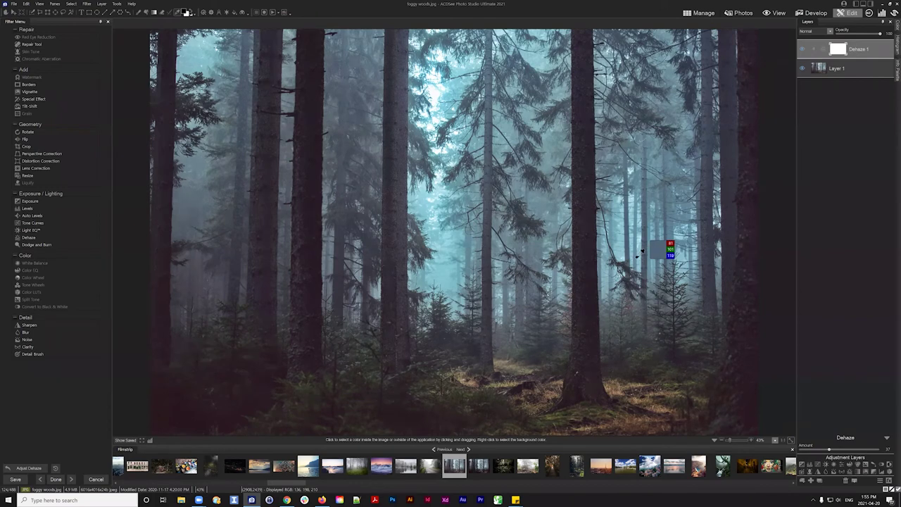
# Compare the forest photo with the Dehaze layer hidden and shown
pyautogui.click(838, 49)
pyautogui.click(803, 48)
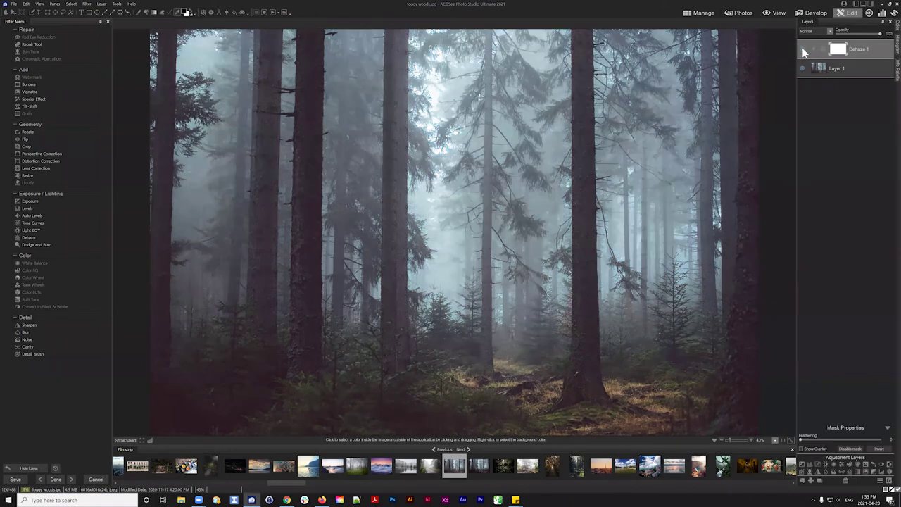
pyautogui.click(857, 45)
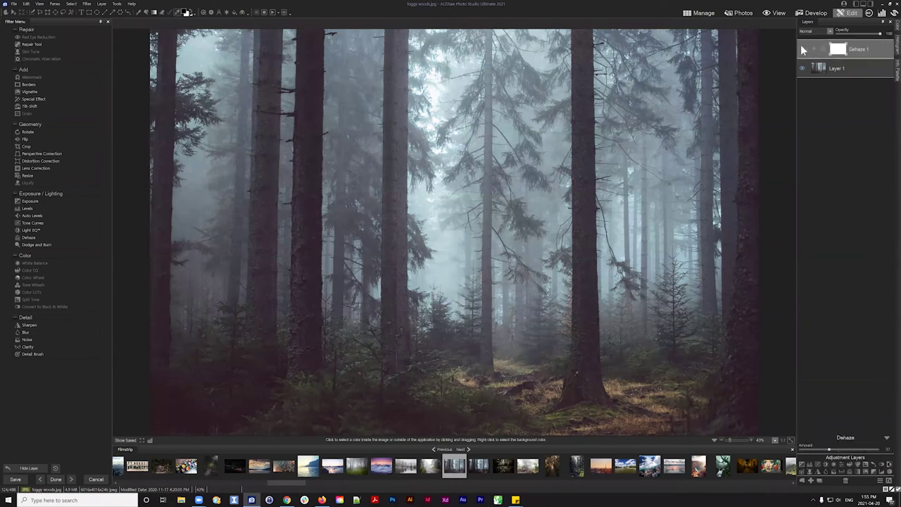
pyautogui.click(803, 48)
# Brush black on the Dehaze mask over the bright gap between the central trees, and compare the photo with the layer hidden and shown
pyautogui.click(836, 55)
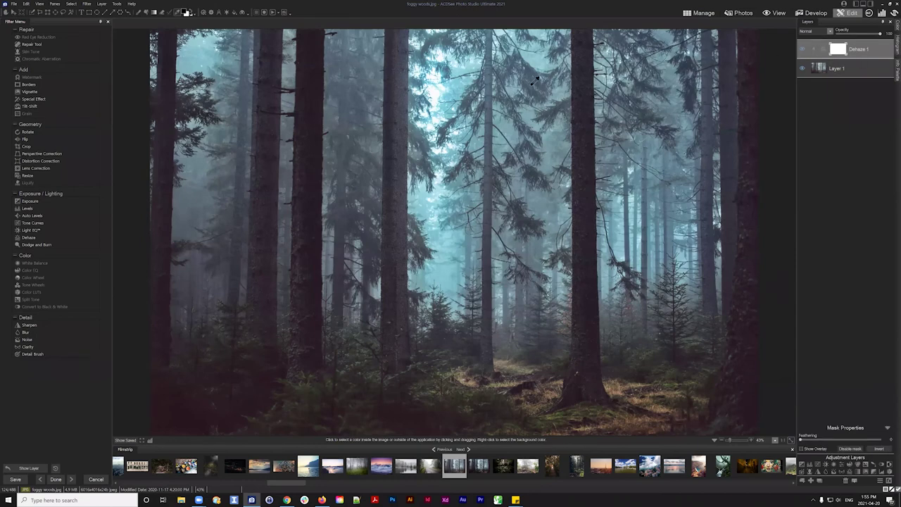
pyautogui.click(138, 13)
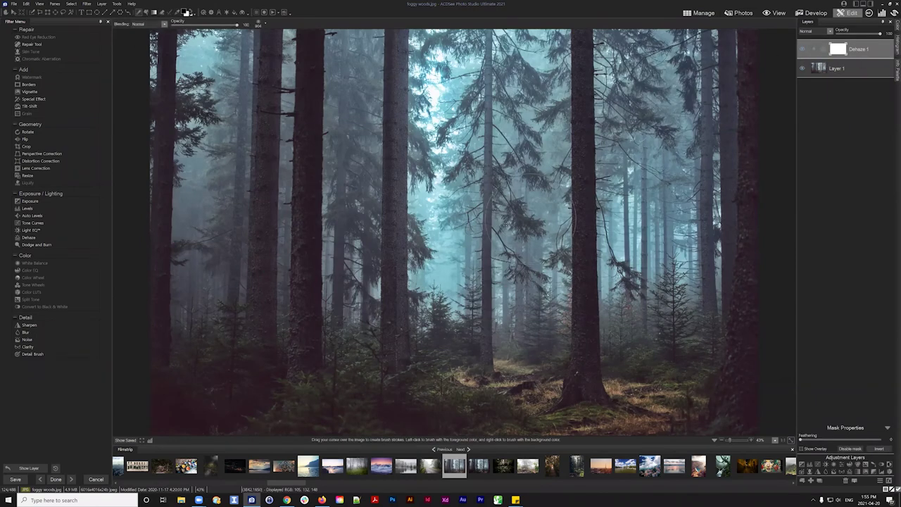
pyautogui.click(265, 24)
pyautogui.moveTo(319, 33); pyautogui.dragTo(288, 34)
pyautogui.moveTo(452, 288)
pyautogui.mouseDown()
pyautogui.moveTo(448, 232)
pyautogui.moveTo(442, 295)
pyautogui.moveTo(440, 176)
pyautogui.moveTo(456, 98)
pyautogui.moveTo(431, 50)
pyautogui.moveTo(436, 67)
pyautogui.moveTo(461, 60)
pyautogui.moveTo(489, 329)
pyautogui.mouseUp()
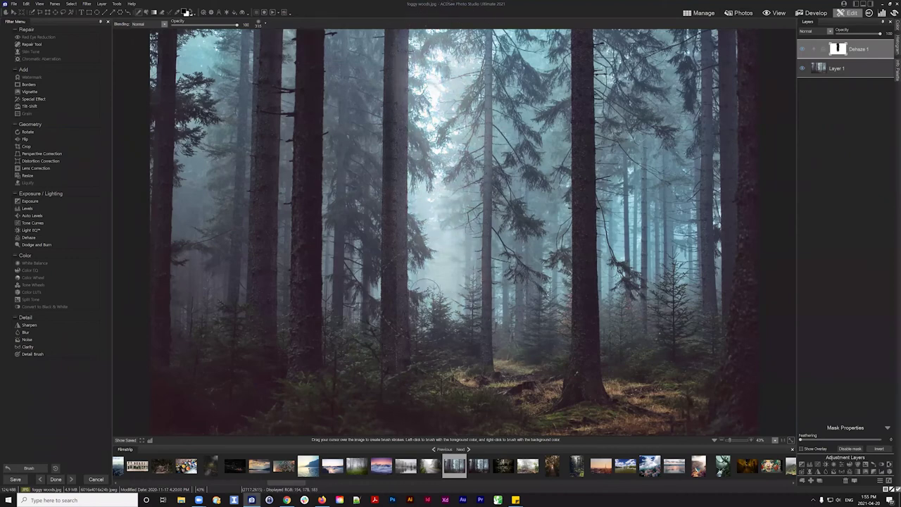
pyautogui.click(801, 47)
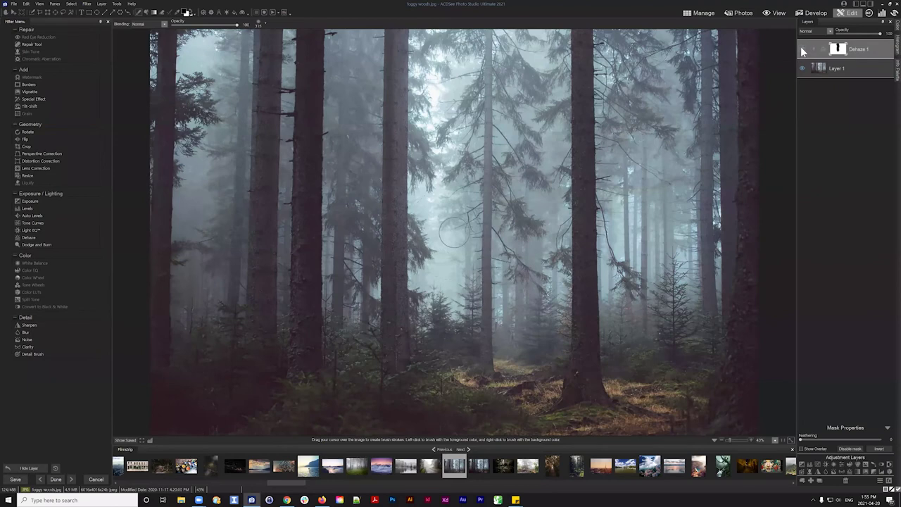
pyautogui.click(800, 46)
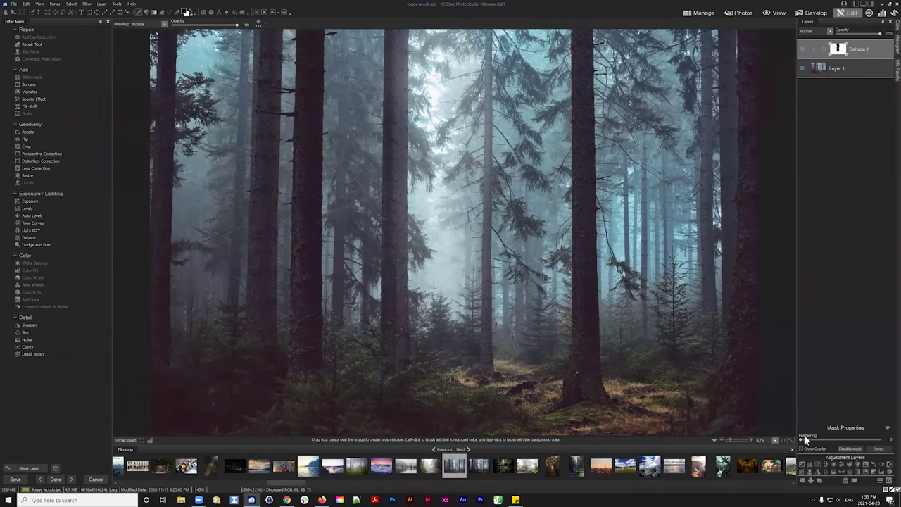
# Set the Dehaze amount to 49 and return to Manage mode, discarding the changes to foggy woods.jpg
pyautogui.click(855, 50)
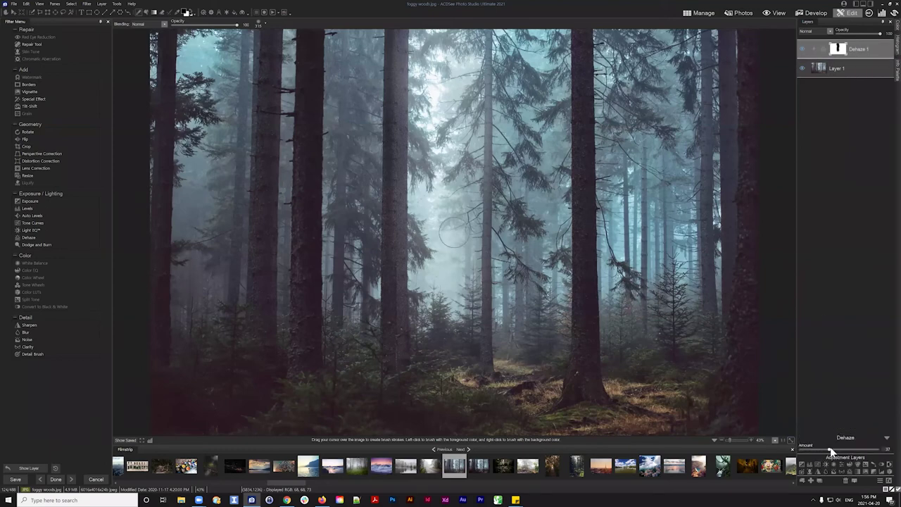
pyautogui.moveTo(836, 449); pyautogui.dragTo(845, 450)
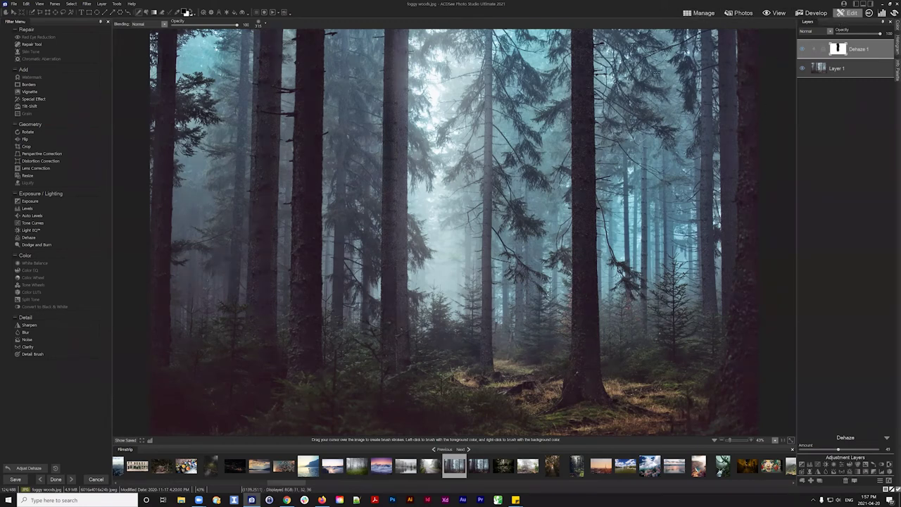
pyautogui.click(704, 13)
pyautogui.click(450, 254)
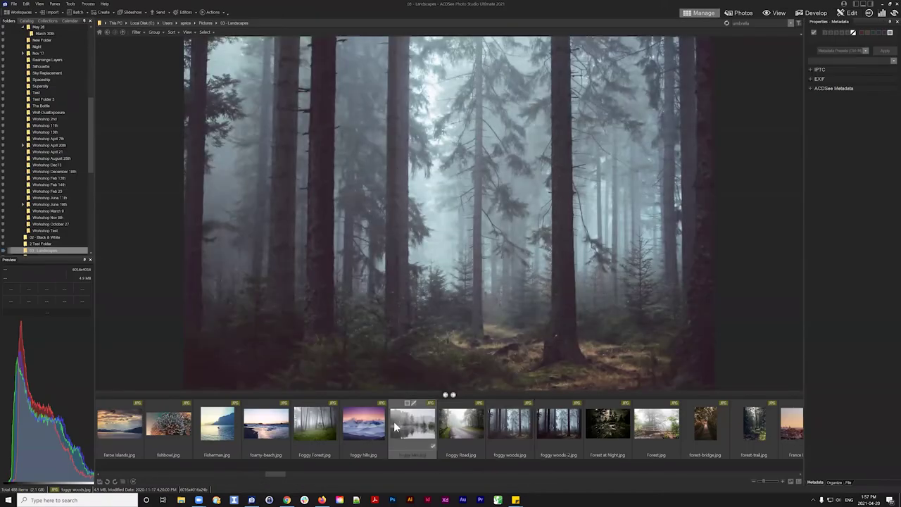
# Preview foggy lake.jpg, go back to the balloon photos, and open balloon_resize.jpg in Develop mode
pyautogui.click(394, 421)
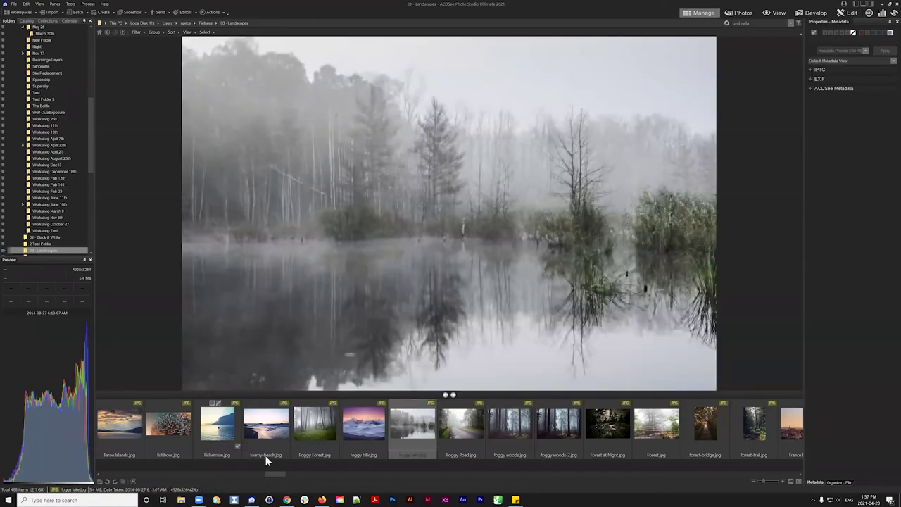
pyautogui.moveTo(275, 473); pyautogui.dragTo(128, 472)
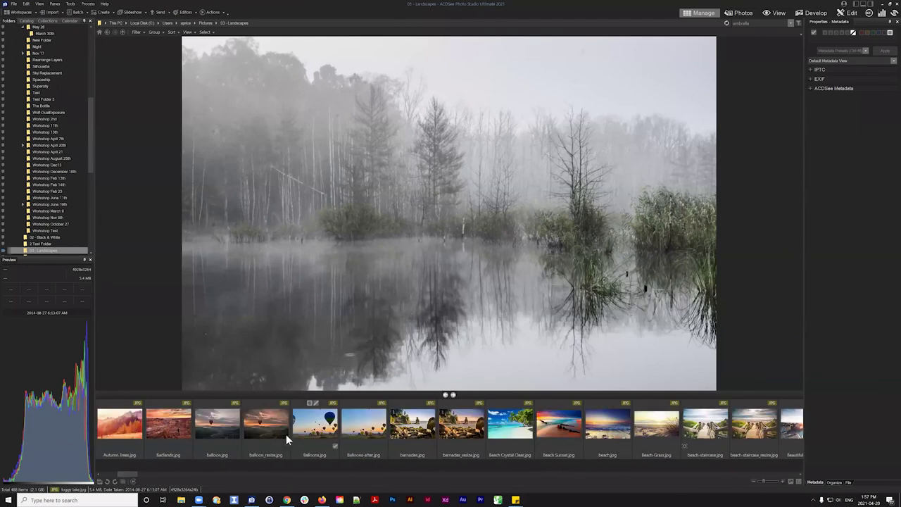
pyautogui.click(260, 427)
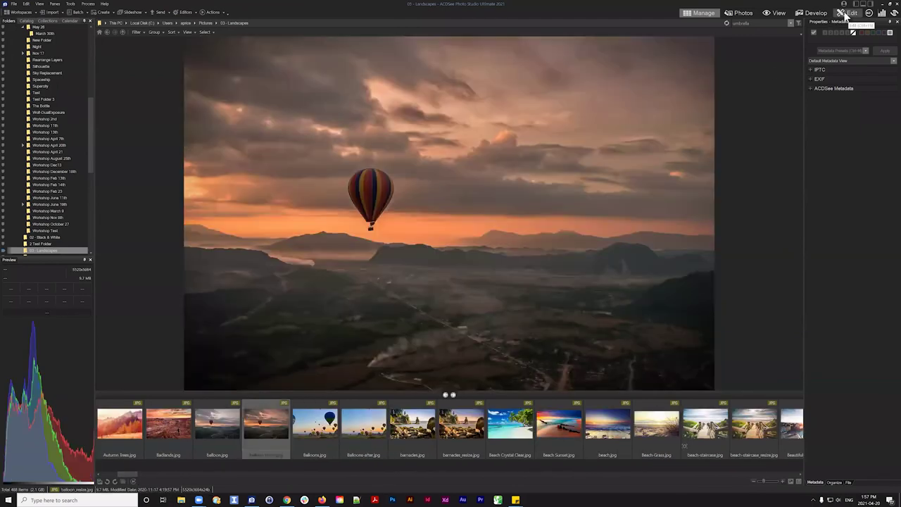
pyautogui.click(815, 12)
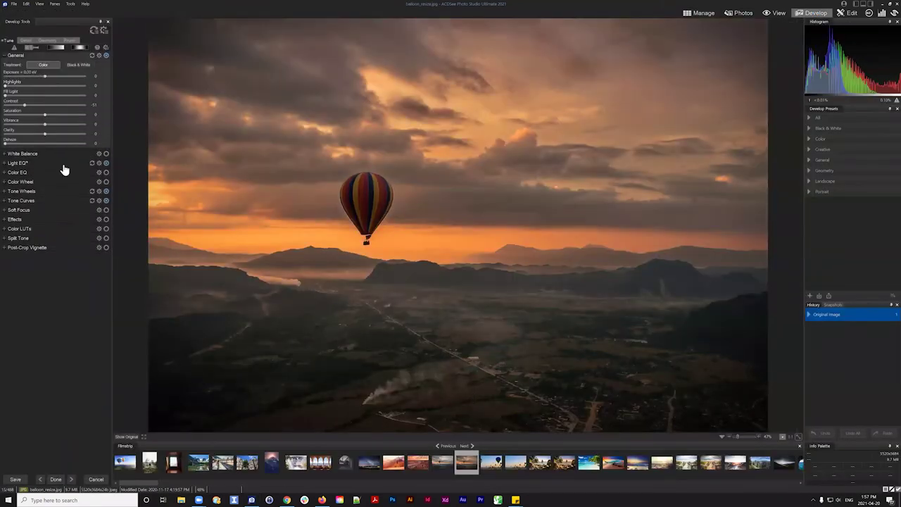
# Raise the Highlights of balloon_resize.jpg to 105, reduce them again, and return to Manage mode with the adjustment saved
pyautogui.click(47, 85)
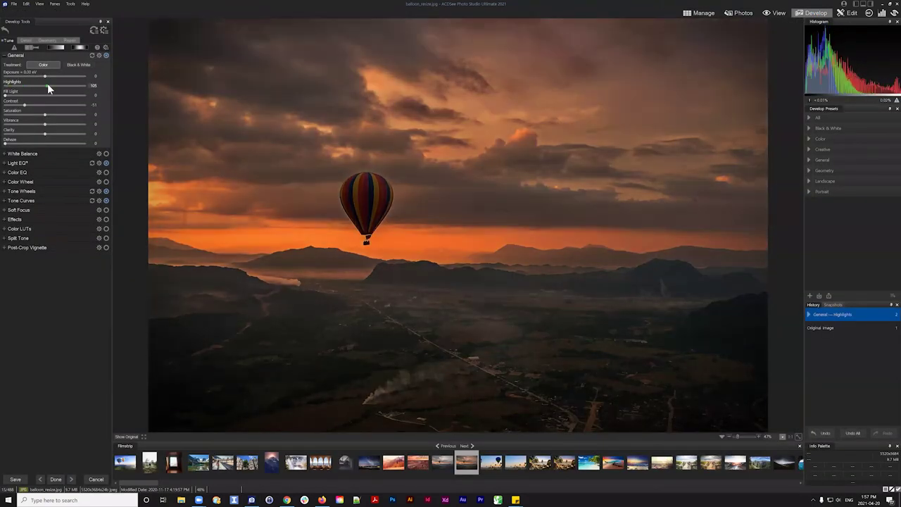
pyautogui.moveTo(47, 85); pyautogui.dragTo(29, 86)
pyautogui.click(700, 12)
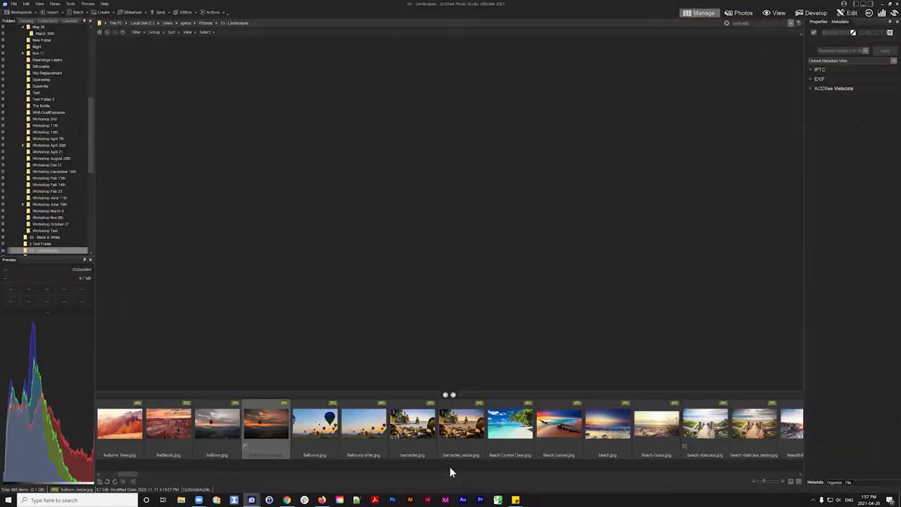
# Open balloon.jpg in Develop mode and try several Highlights values, including 60, 73 and 119
pyautogui.click(217, 430)
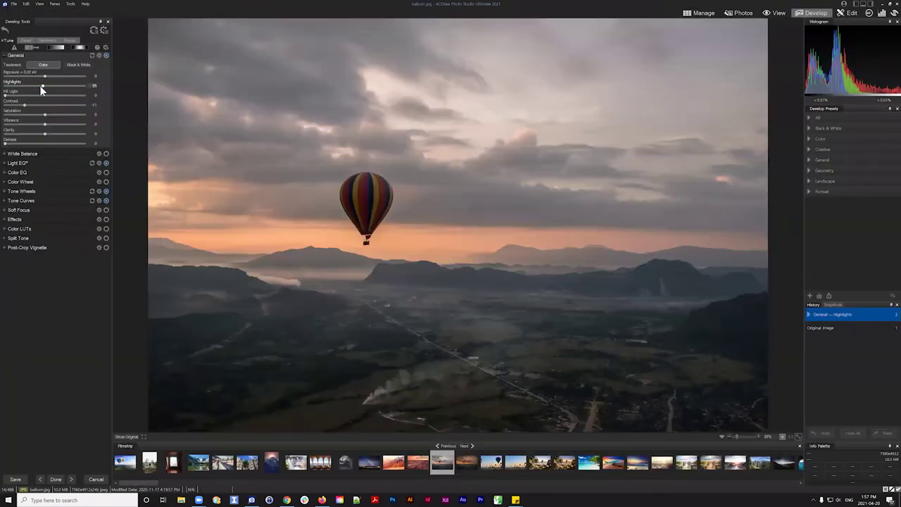
pyautogui.moveTo(40, 87)
pyautogui.mouseDown()
pyautogui.moveTo(48, 88)
pyautogui.moveTo(28, 86)
pyautogui.mouseUp()
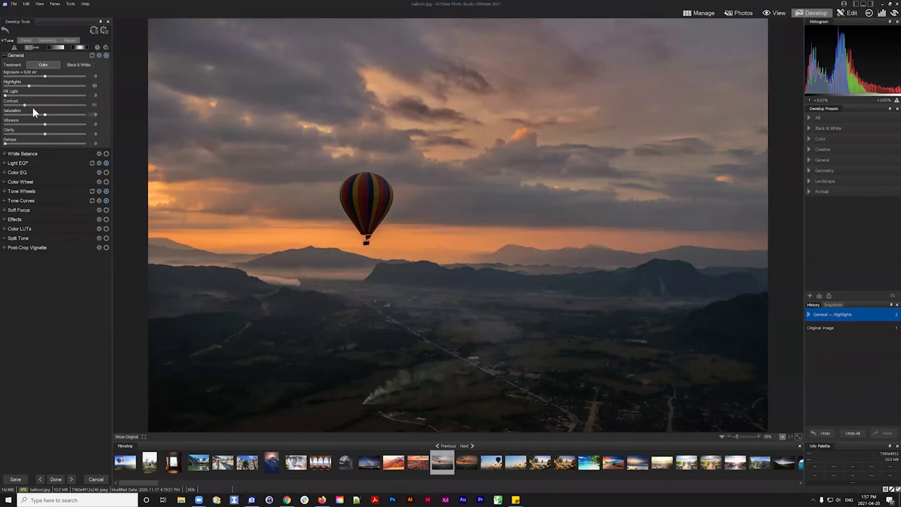
pyautogui.moveTo(29, 85)
pyautogui.mouseDown()
pyautogui.moveTo(14, 89)
pyautogui.moveTo(35, 89)
pyautogui.mouseUp()
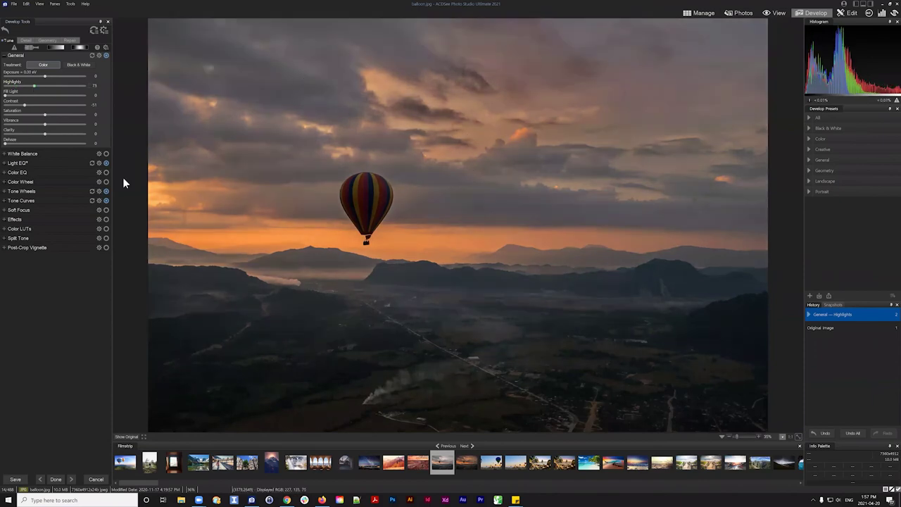
pyautogui.moveTo(34, 85); pyautogui.dragTo(52, 83)
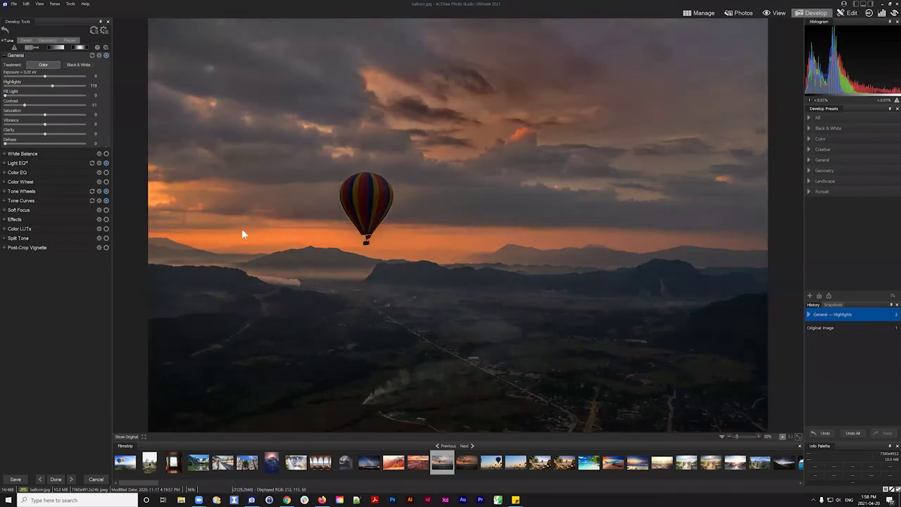
# Reset Highlights to 0, set Exposure to -0.54 eV and Contrast to -74, and return to Manage mode with the changes saved
pyautogui.moveTo(52, 85); pyautogui.dragTo(16, 105)
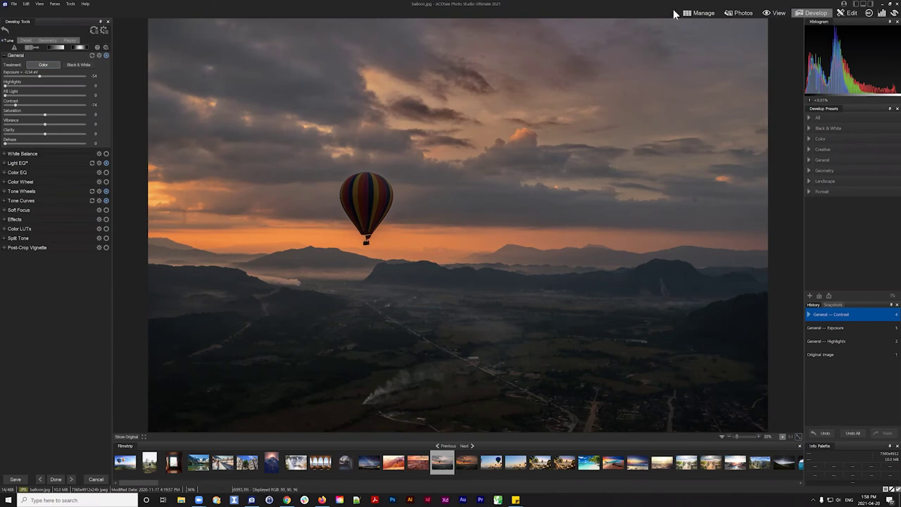
pyautogui.click(701, 16)
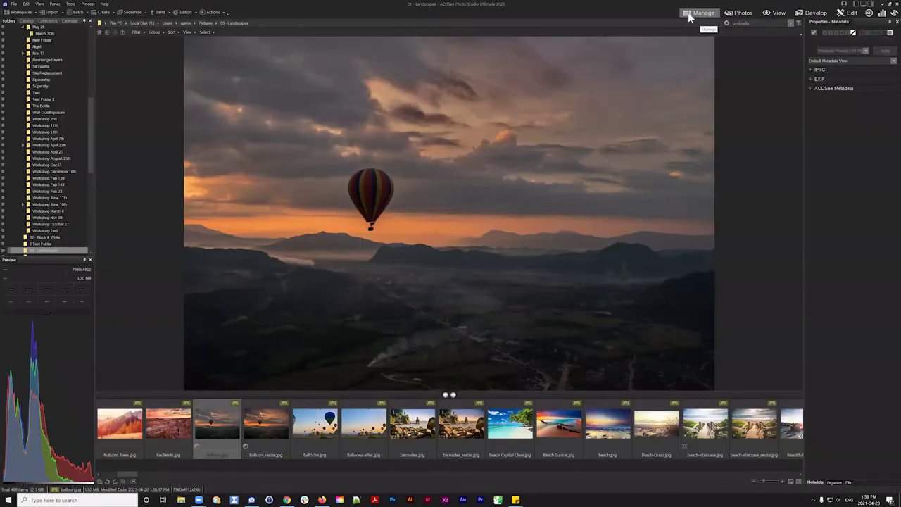
# Go up to the Pictures folder and open the Workshop April 20th folder inside 01 - Compositions
pyautogui.click(106, 32)
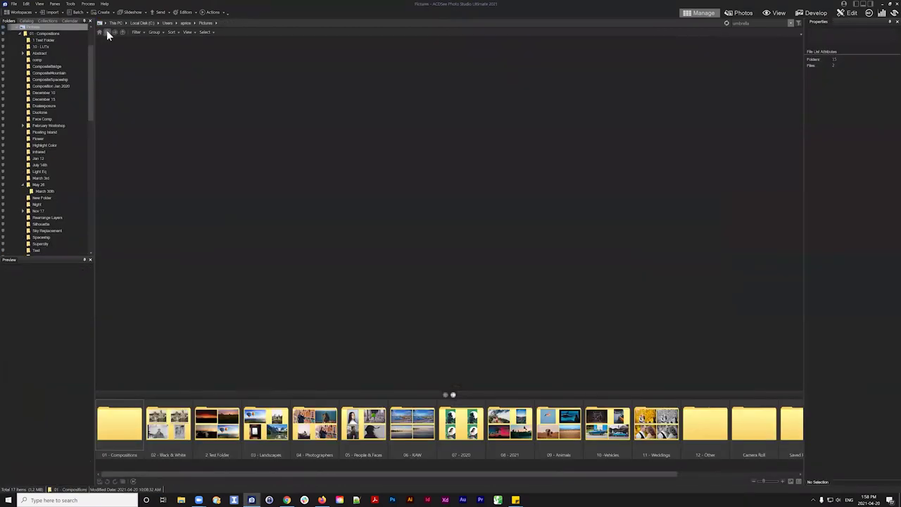
pyautogui.doubleClick(134, 427)
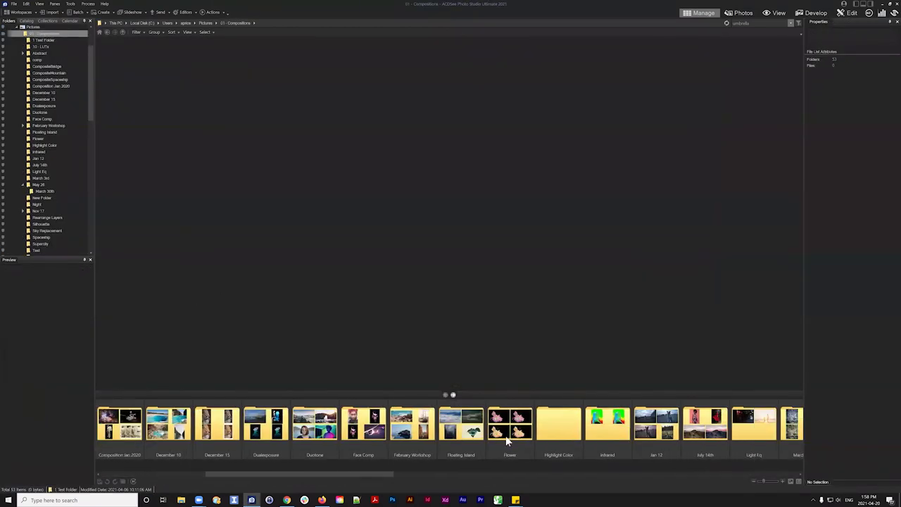
pyautogui.scroll(-5, 502, 430)
pyautogui.scroll(-10, 502, 437)
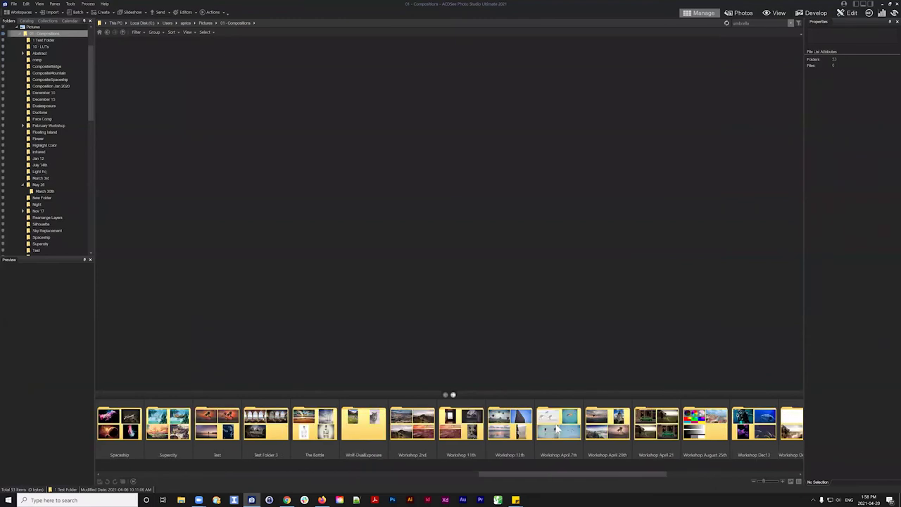
pyautogui.doubleClick(464, 429)
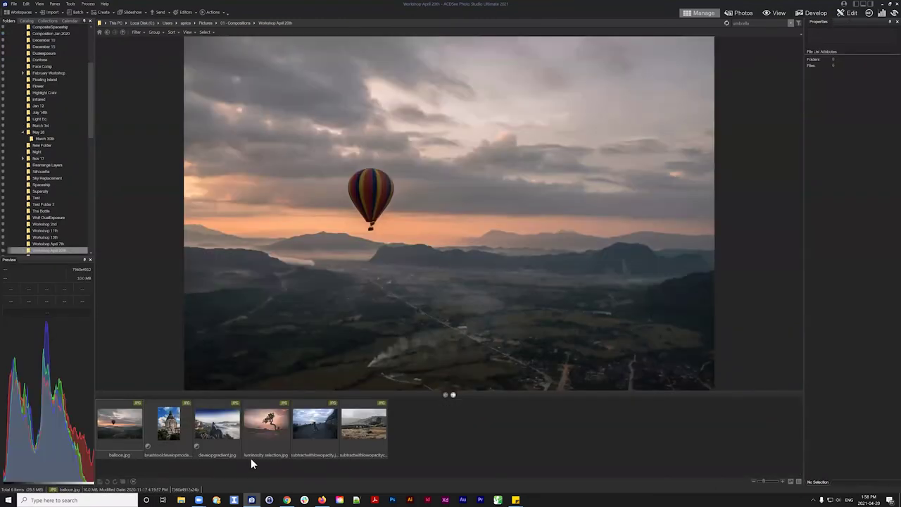
# Open brushtooldevelopmode.jpg in Develop mode and examine the Develop Brush's General, Tone Curves and Color EQ settings
pyautogui.click(169, 425)
pyautogui.click(813, 13)
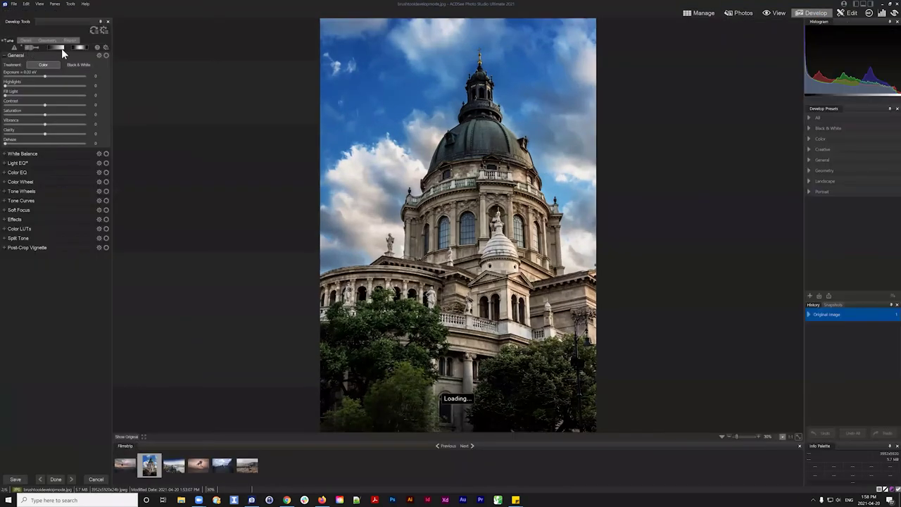
pyautogui.click(33, 47)
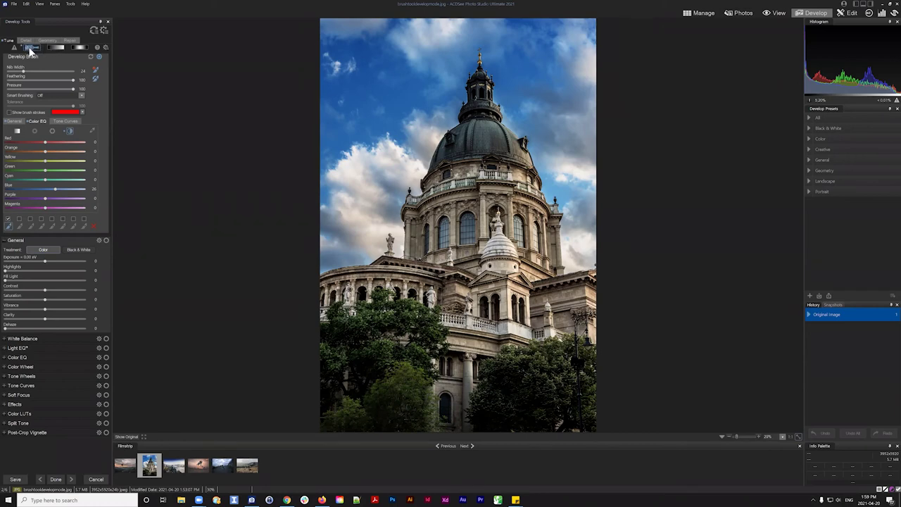
pyautogui.click(18, 123)
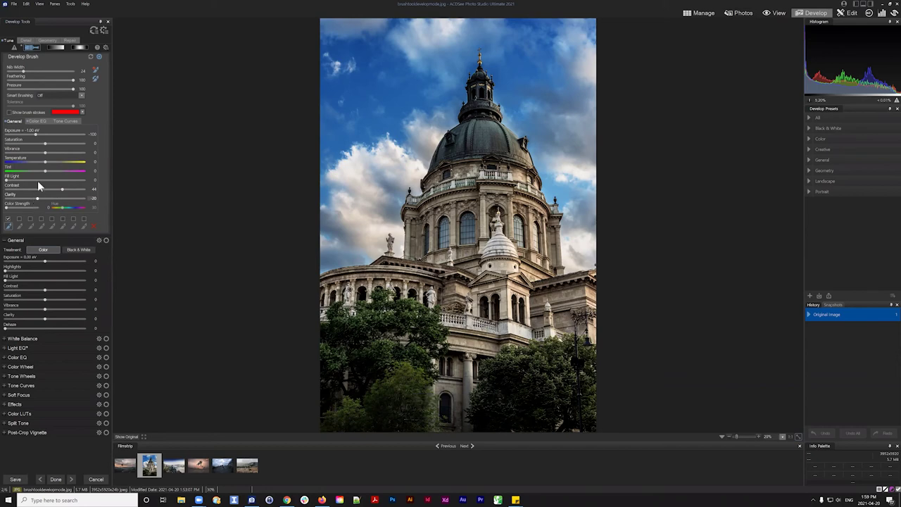
pyautogui.click(61, 123)
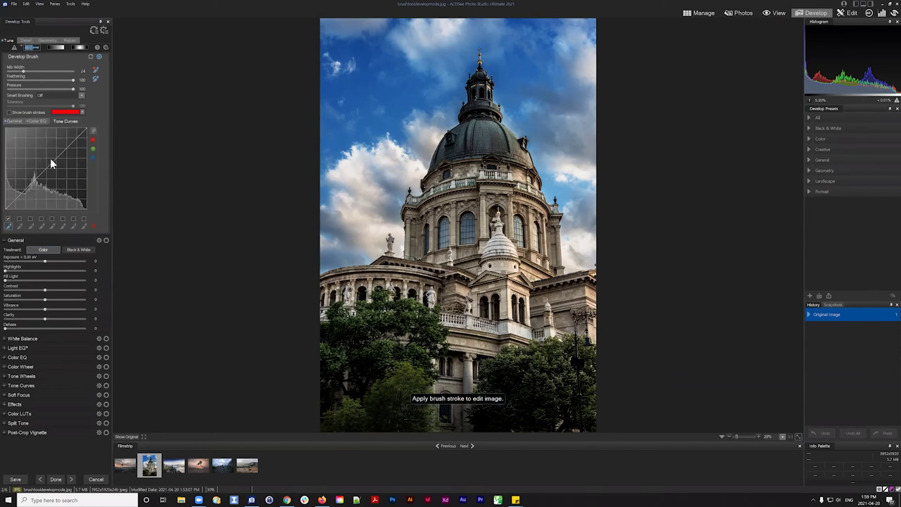
pyautogui.click(39, 122)
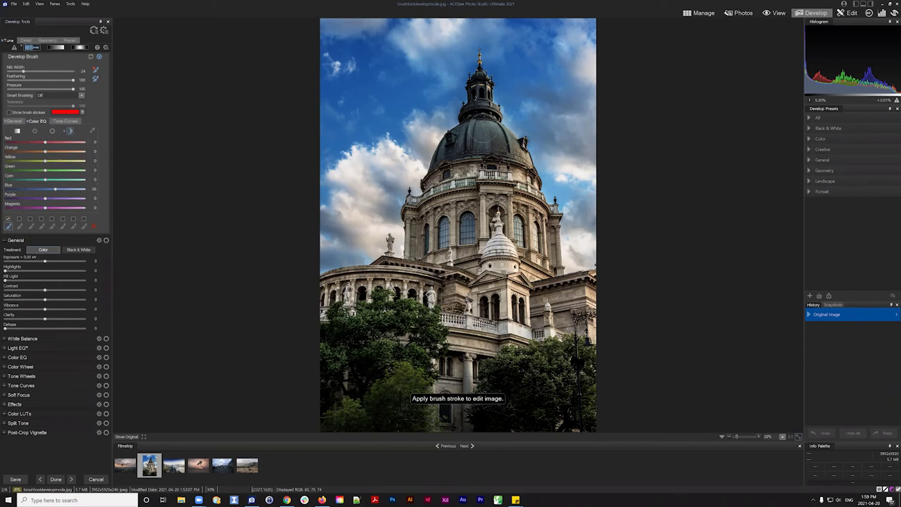
pyautogui.click(69, 132)
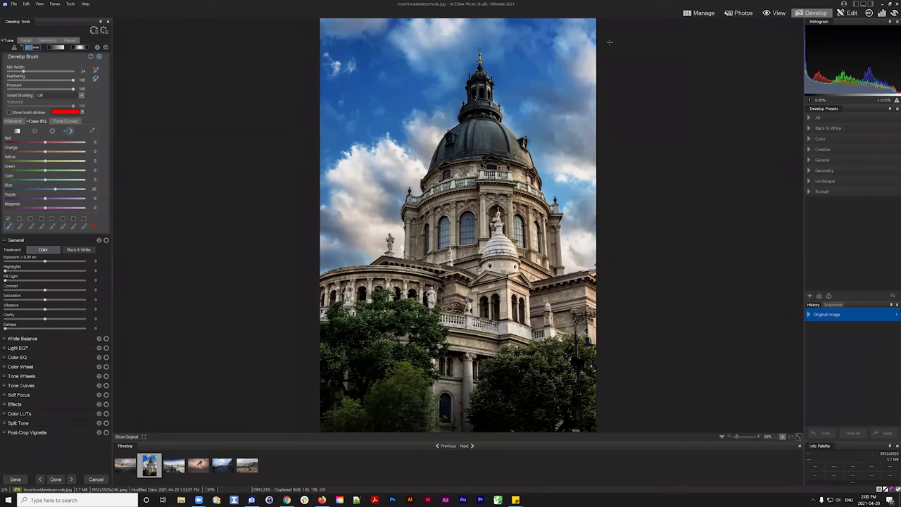
# Return to Manage mode, open subtractwithlowopacitycontrast.jpg in Edit mode, and duplicate its image layer
pyautogui.click(701, 15)
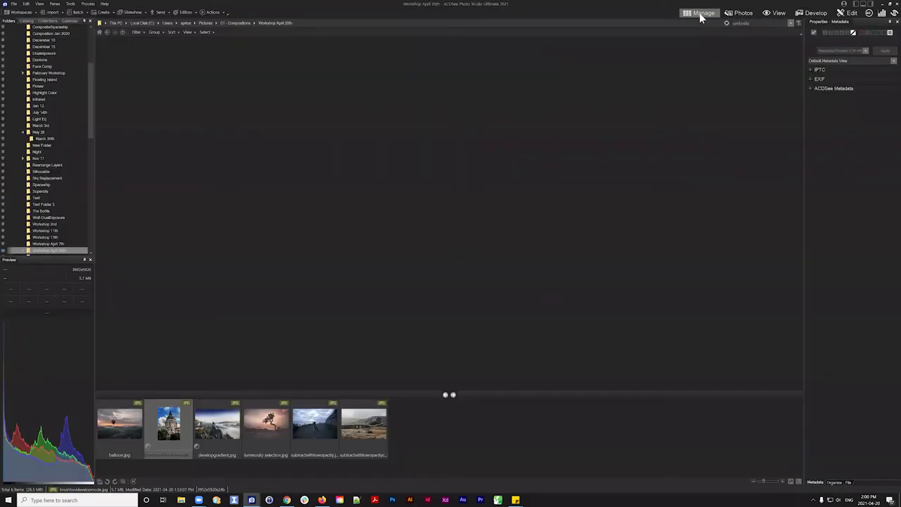
pyautogui.press('End')
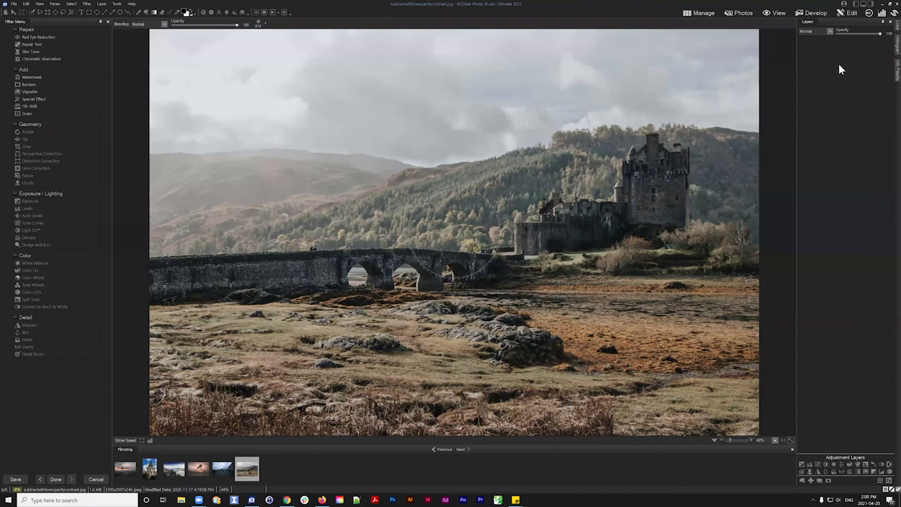
pyautogui.rightClick(819, 70)
pyautogui.click(872, 62)
# Try Luminosity blending with reduced opacity on the duplicated layer, and restore its blend mode to Normal
pyautogui.click(820, 31)
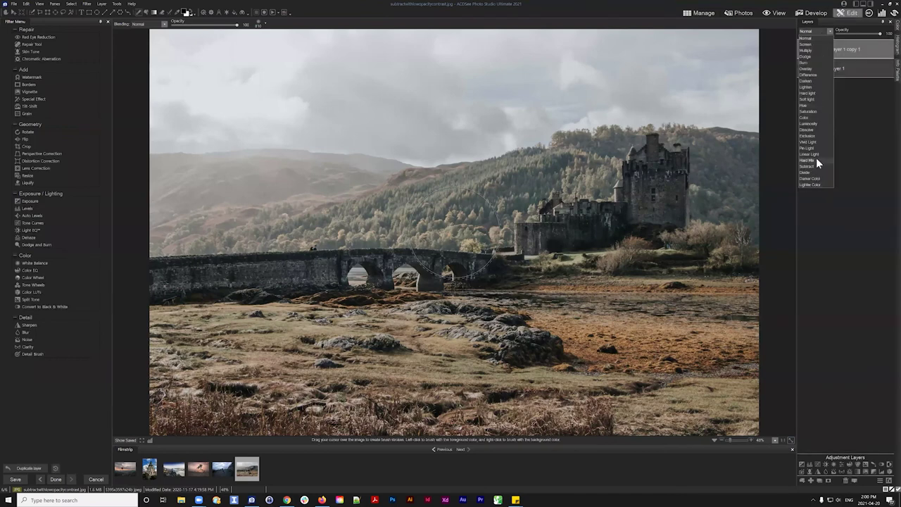
pyautogui.click(809, 124)
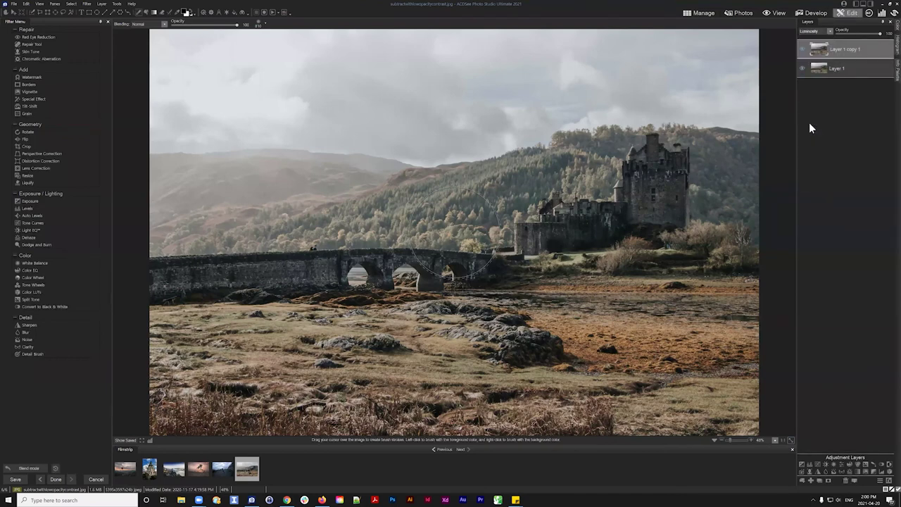
pyautogui.click(867, 34)
pyautogui.click(816, 31)
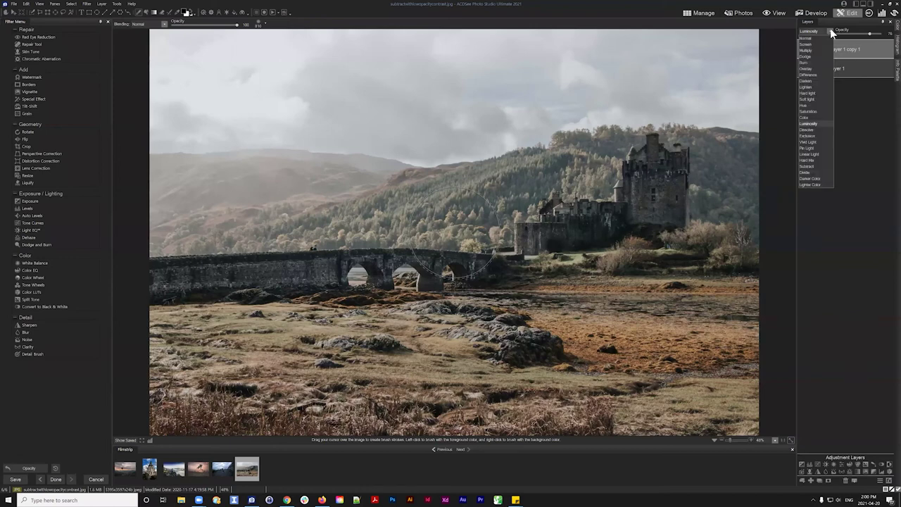
pyautogui.click(818, 37)
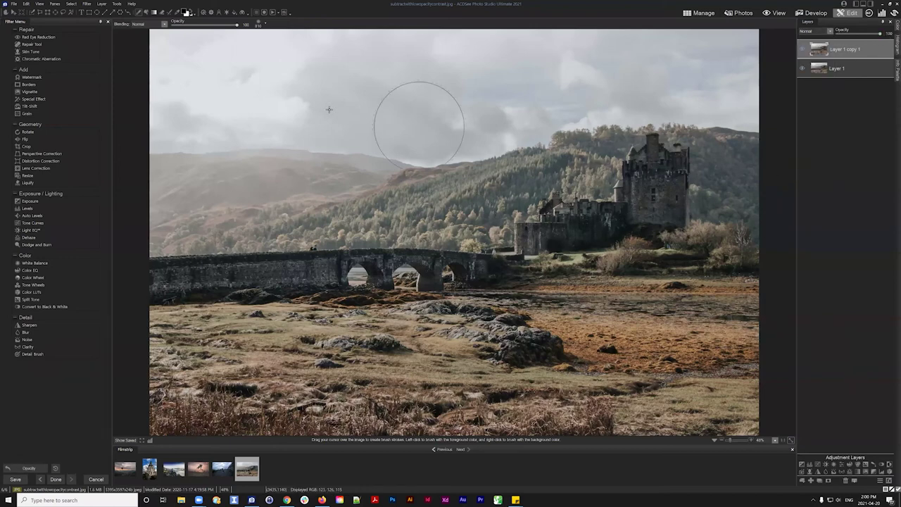
# Add a blank layer above the duplicate and set the foreground color to dark blue
pyautogui.click(811, 481)
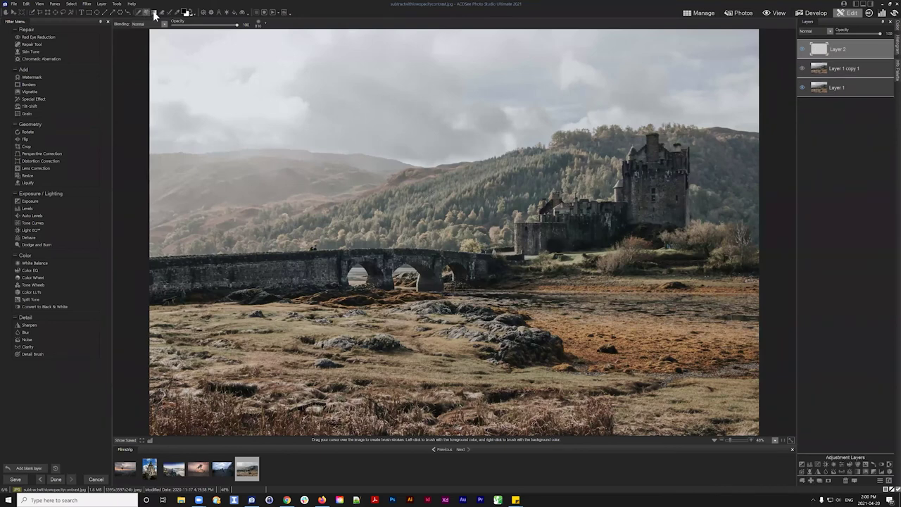
pyautogui.click(186, 13)
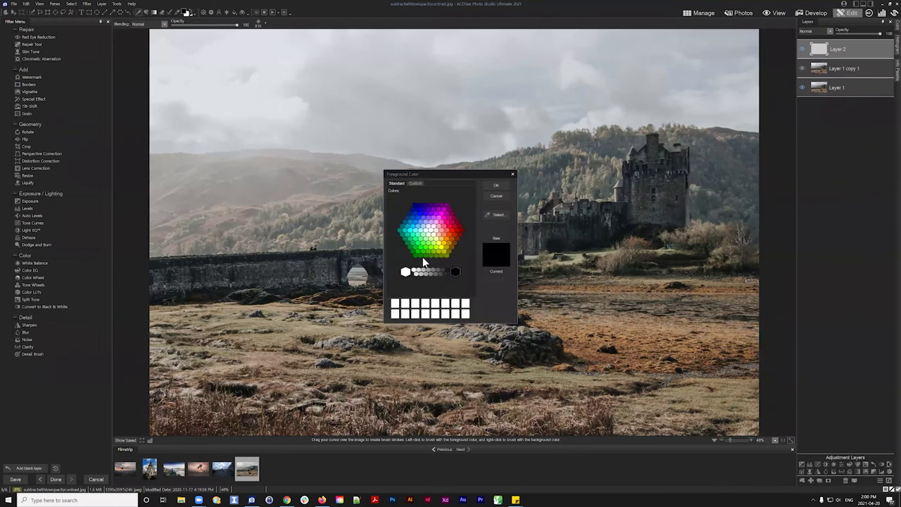
pyautogui.click(410, 210)
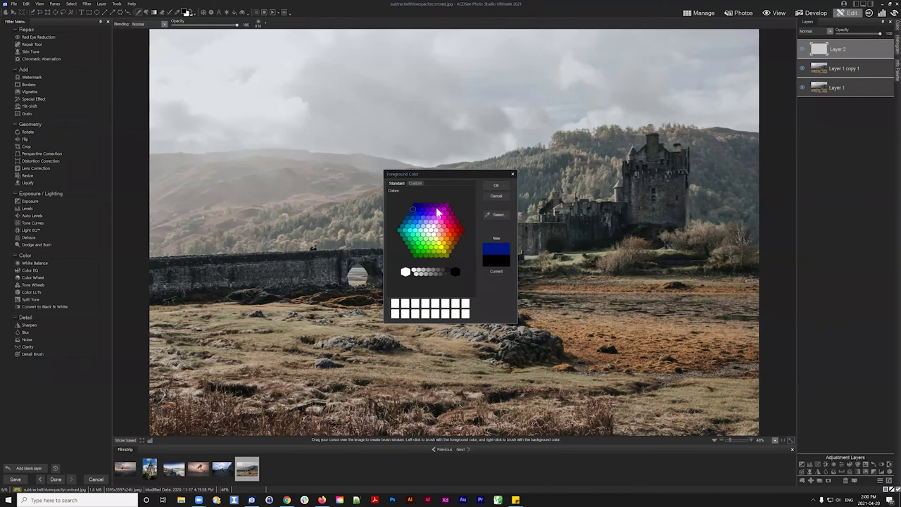
pyautogui.click(415, 183)
pyautogui.moveTo(456, 224); pyautogui.dragTo(461, 239)
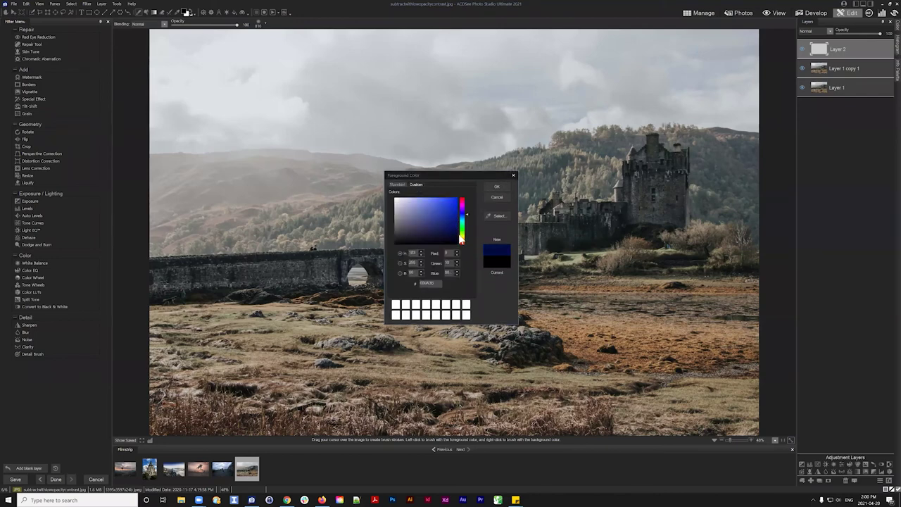
pyautogui.click(496, 186)
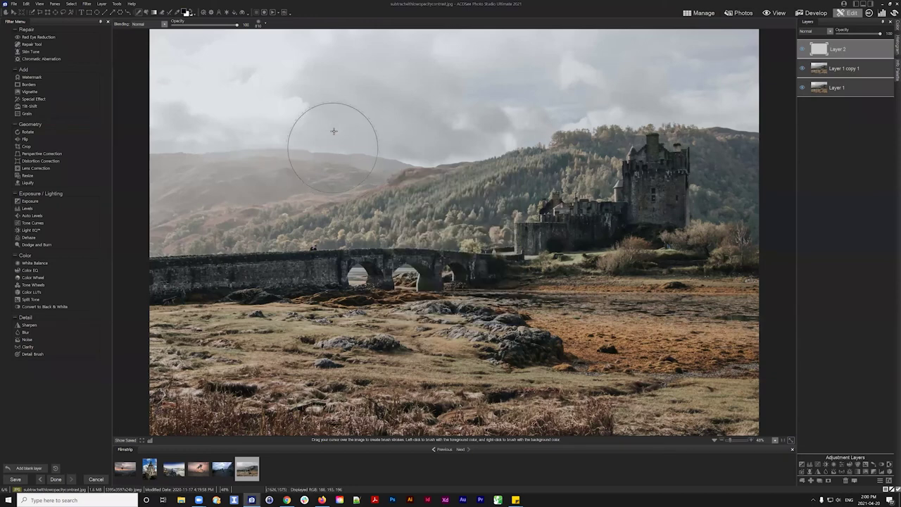
# Set the blank layer's blend mode to Luminosity, paint a wide test stroke across the sky, and undo it
pyautogui.click(814, 31)
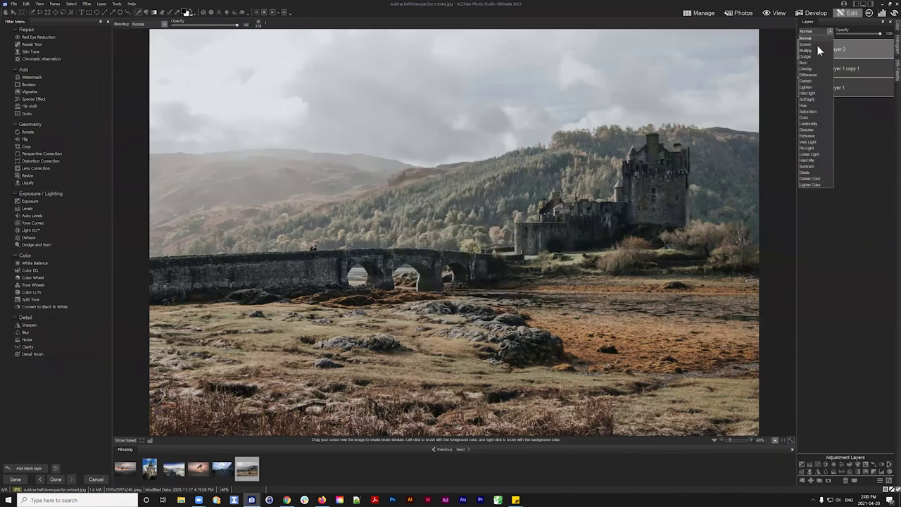
pyautogui.click(809, 124)
pyautogui.moveTo(478, 89); pyautogui.dragTo(539, 89)
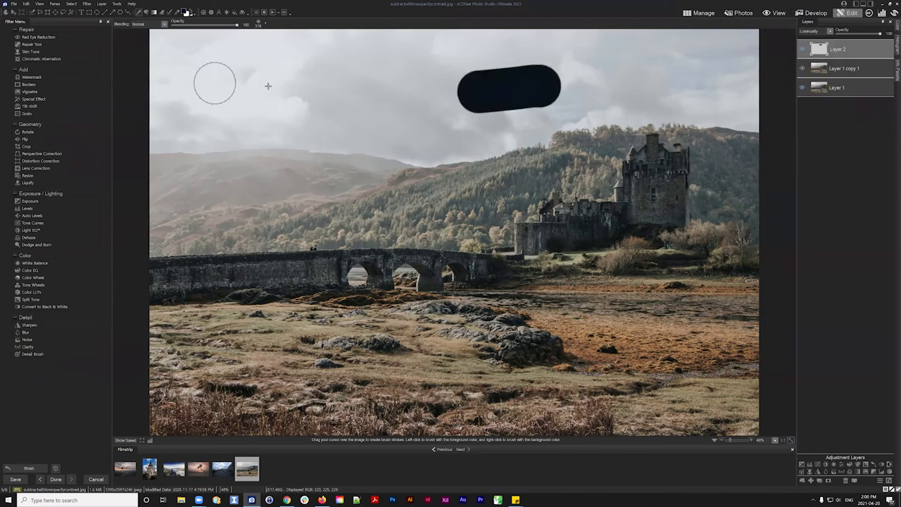
pyautogui.hotkey('ctrl', 'z')
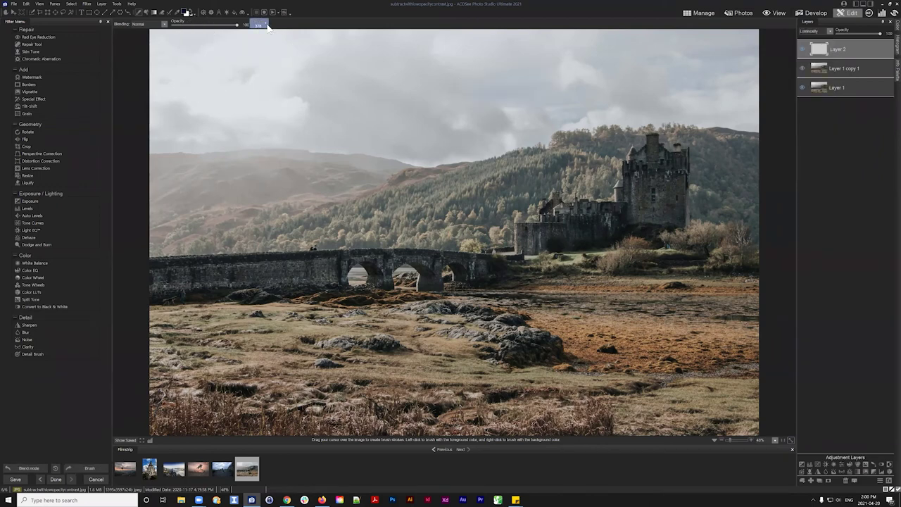
# Reduce the brush's nib width, soften its edge, and paint a short dark stroke in the sky near the castle
pyautogui.click(267, 26)
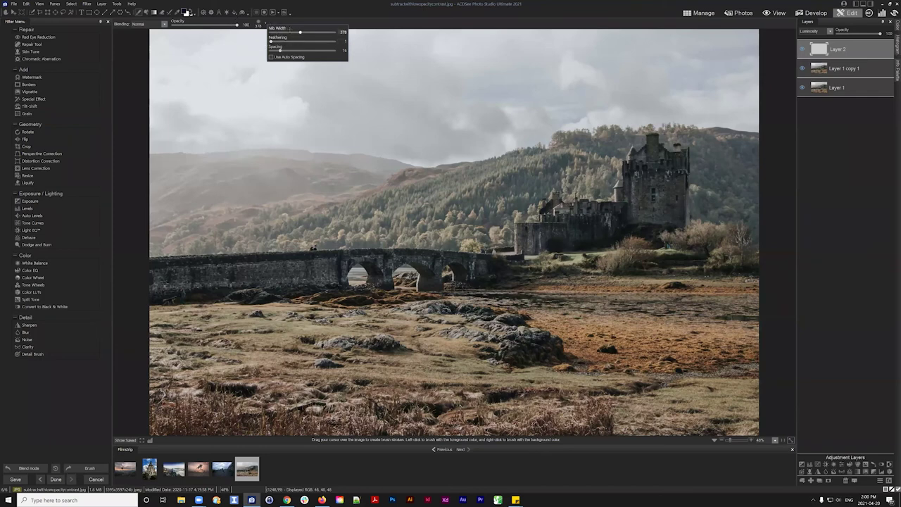
pyautogui.moveTo(290, 29); pyautogui.dragTo(281, 32)
pyautogui.moveTo(539, 101); pyautogui.dragTo(505, 103)
# Try a lower opacity on the painted layer, undo that change, and reselect the Luminosity blend mode
pyautogui.moveTo(879, 33); pyautogui.dragTo(859, 33)
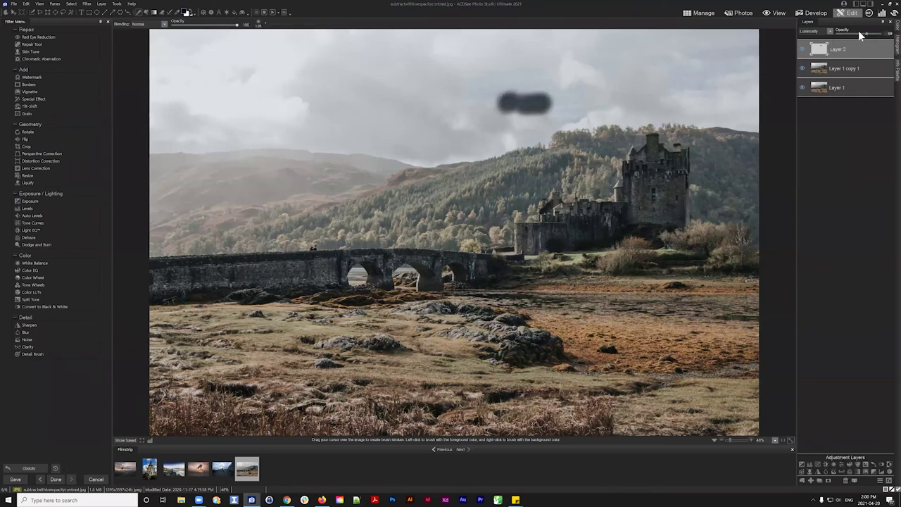
pyautogui.hotkey('ctrl', 'z')
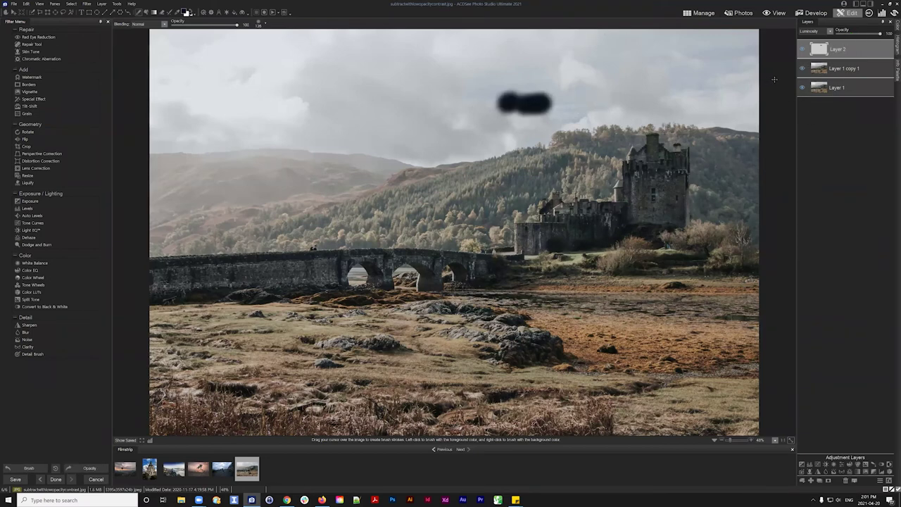
pyautogui.click(811, 32)
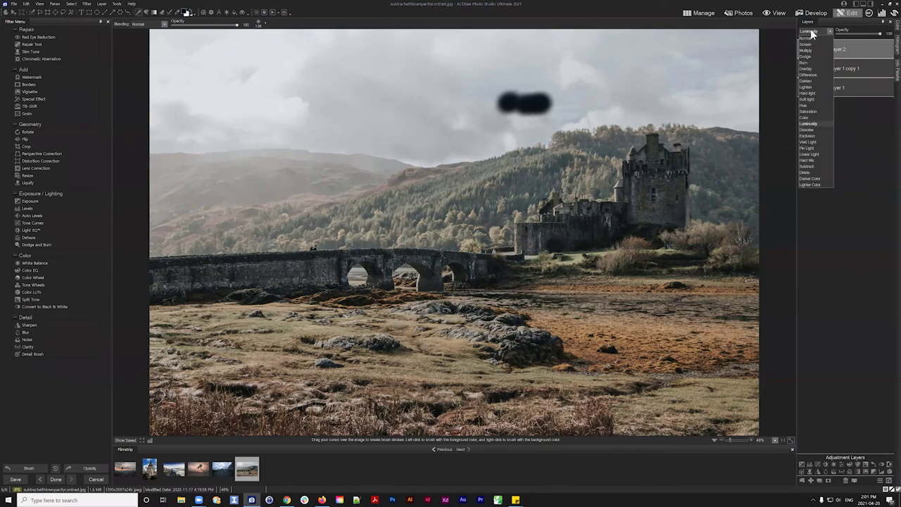
pyautogui.click(810, 123)
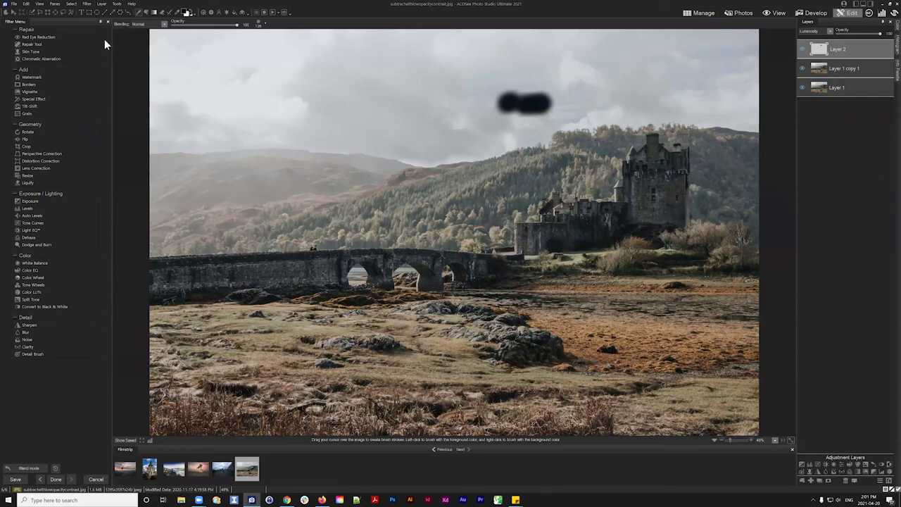
# Return to Manage mode without saving the castle edits, and view the available slideshow and file creation options
pyautogui.click(700, 13)
pyautogui.click(450, 254)
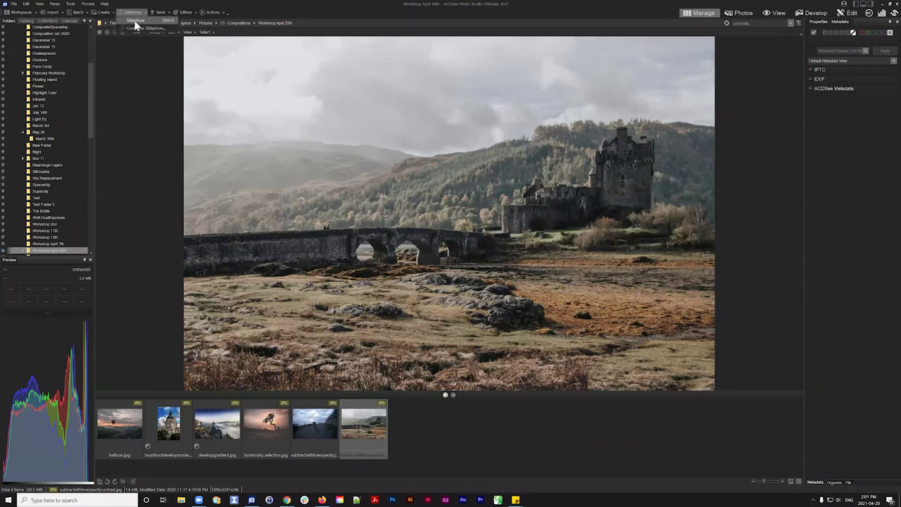
pyautogui.click(110, 13)
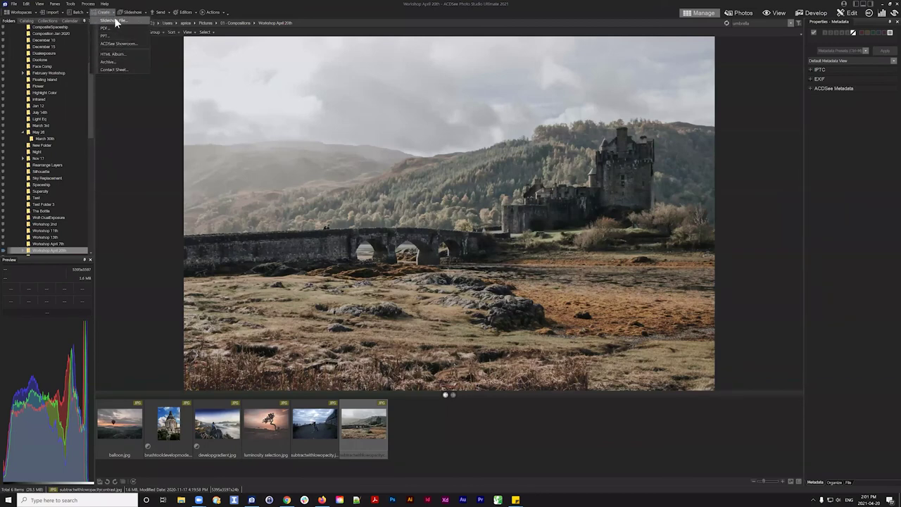
pyautogui.click(108, 13)
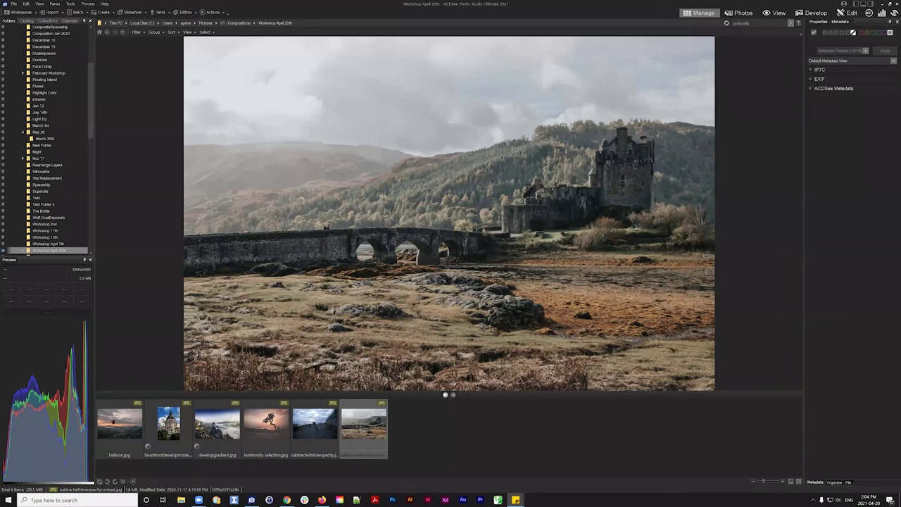
# Open luminosity selection.jpg in Edit mode and make a Luminosity Selection of the image
pyautogui.click(264, 416)
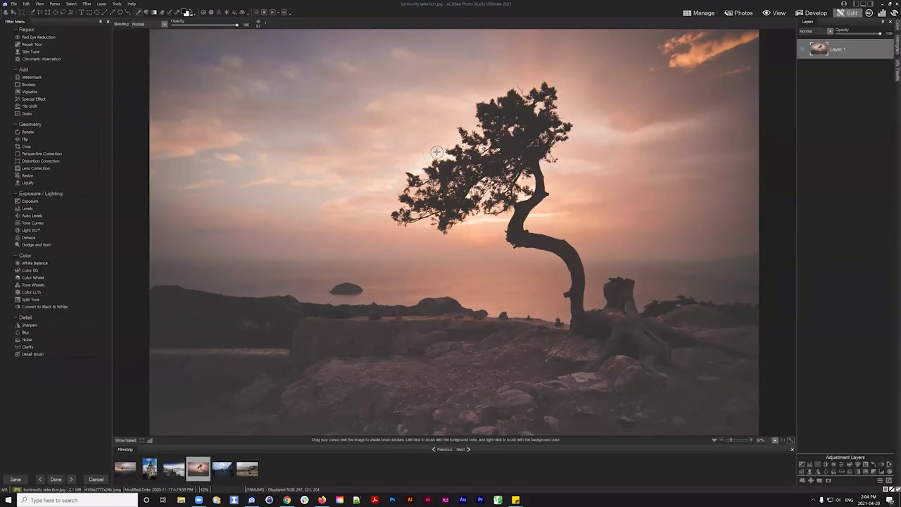
pyautogui.click(71, 3)
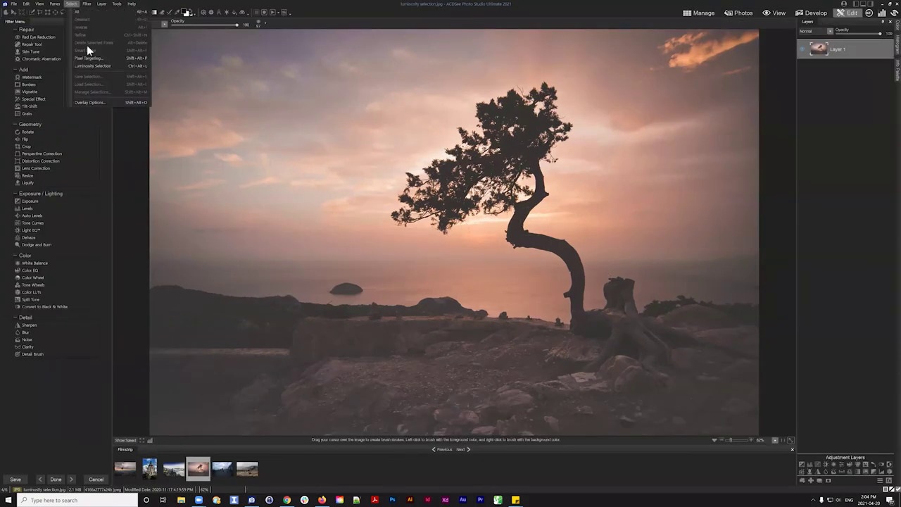
pyautogui.click(92, 65)
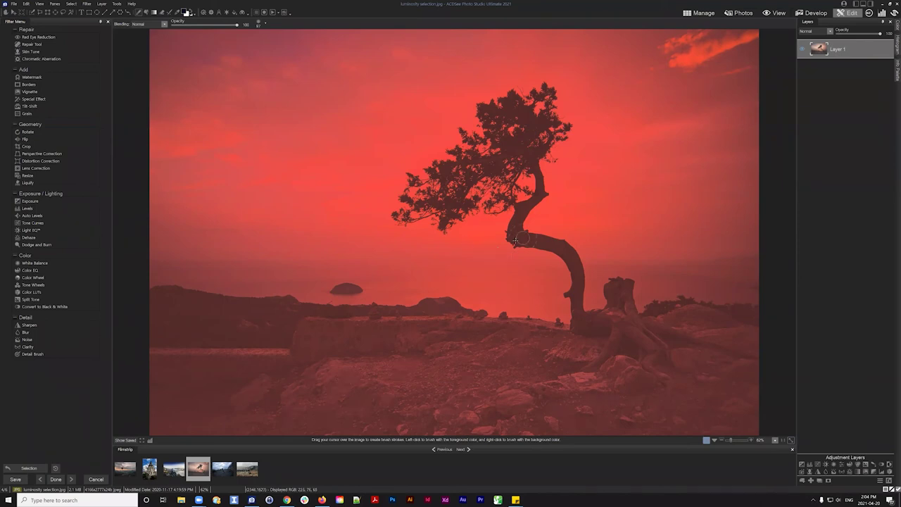
# Add a Curves adjustment layer masked by the luminosity selection and shape its curve into a gentle S for more contrast
pyautogui.click(817, 466)
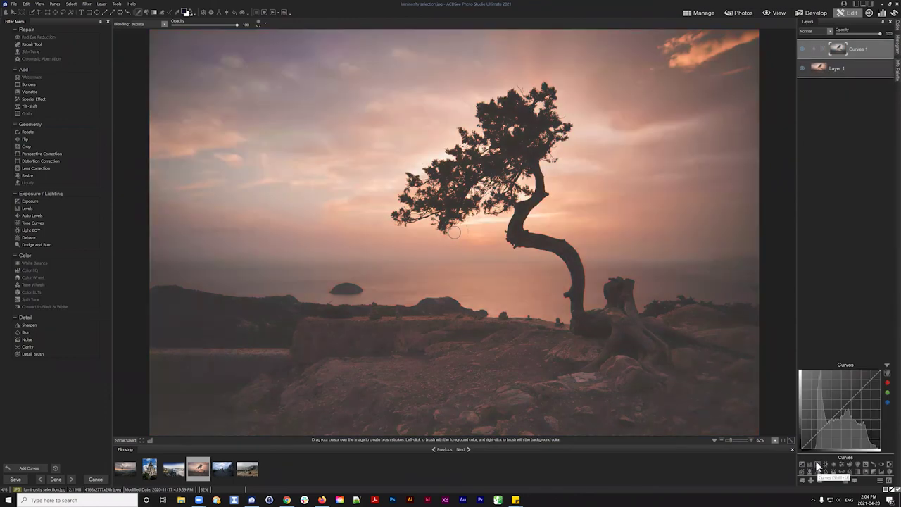
pyautogui.moveTo(828, 424); pyautogui.dragTo(853, 391)
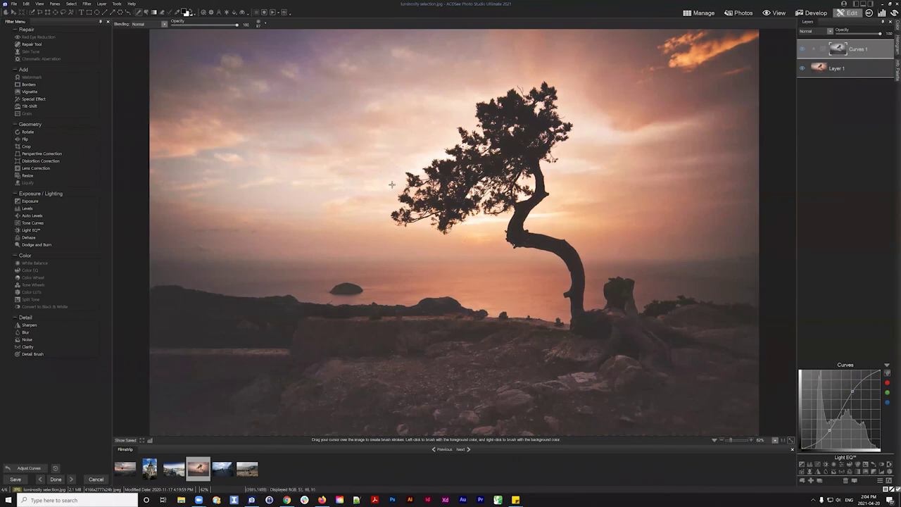
pyautogui.moveTo(830, 430); pyautogui.dragTo(825, 428)
pyautogui.click(887, 370)
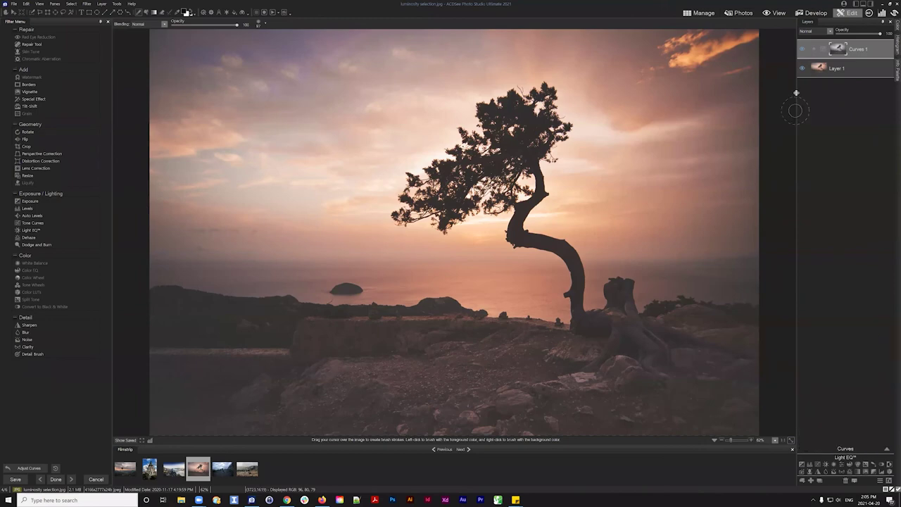
# Add an Exposure adjustment layer using a copy of the Curves layer's mask, with exposure -0.60 eV and contrast 18
pyautogui.rightClick(837, 49)
pyautogui.click(829, 78)
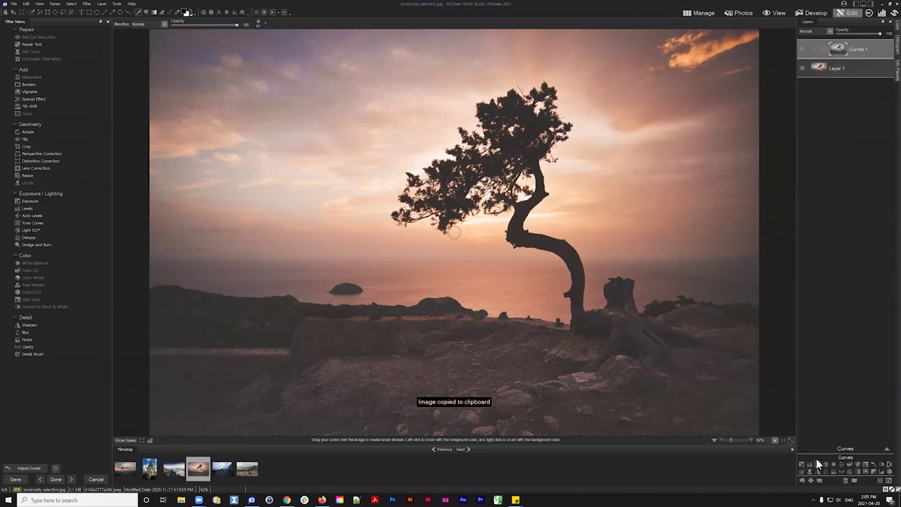
pyautogui.click(801, 463)
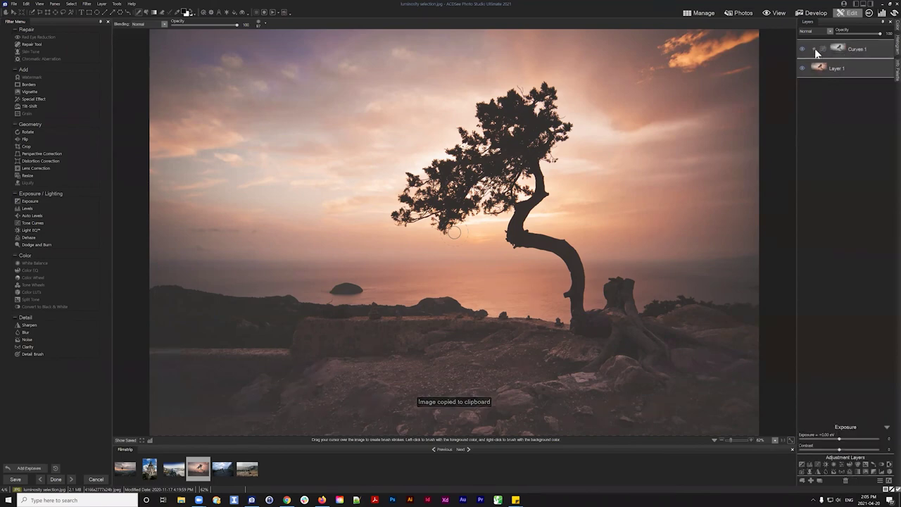
pyautogui.rightClick(815, 48)
pyautogui.click(822, 99)
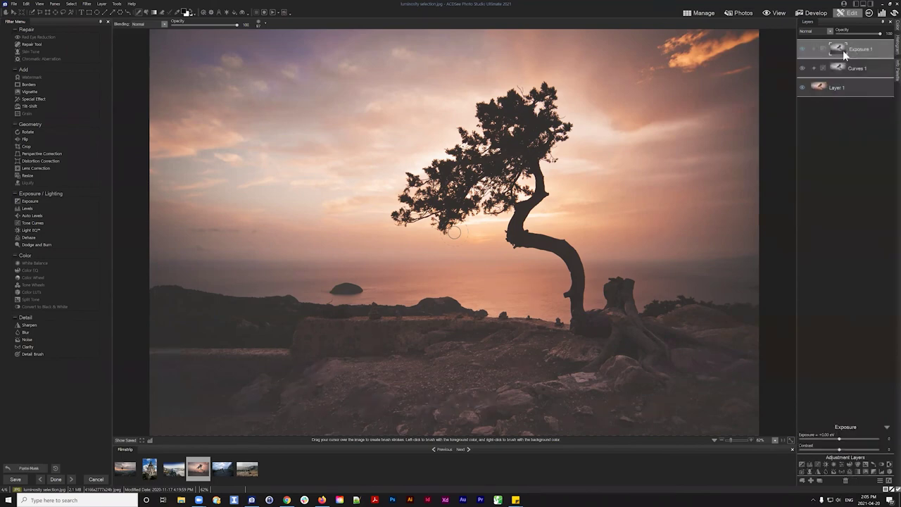
pyautogui.moveTo(839, 438); pyautogui.dragTo(829, 437)
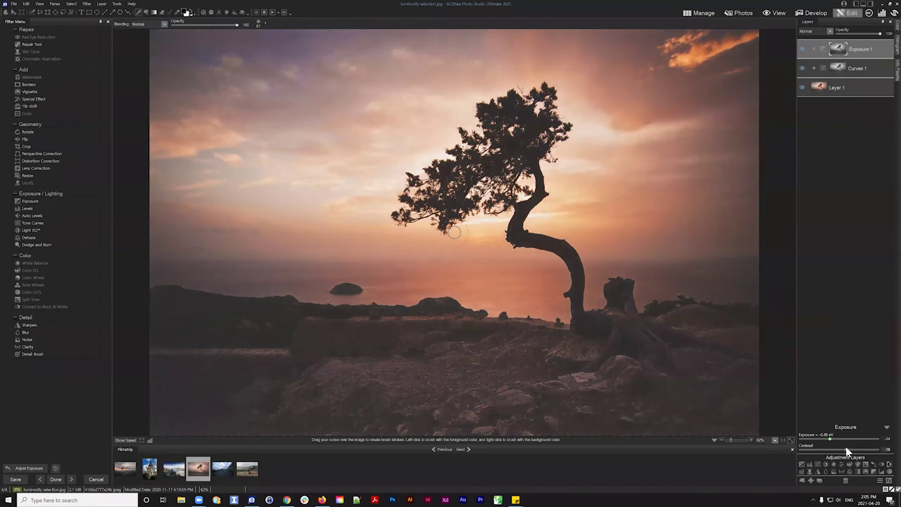
pyautogui.click(845, 448)
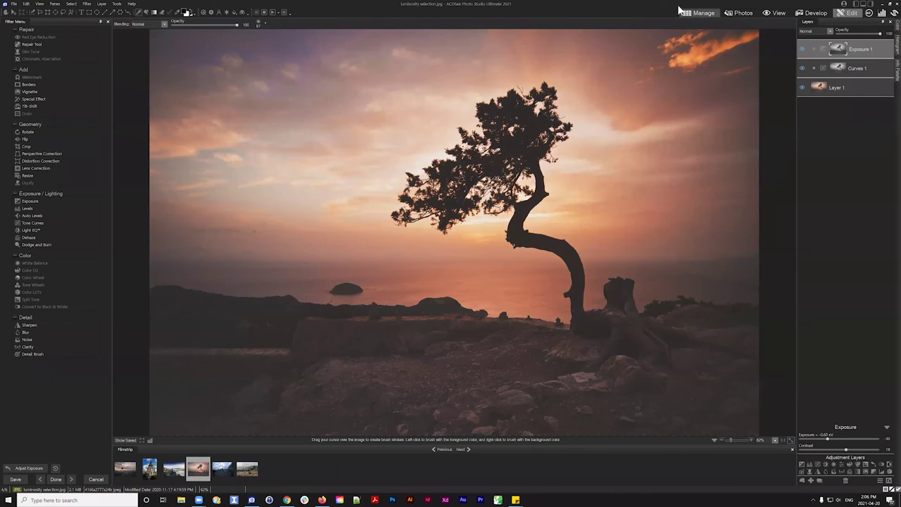
# Return to Manage mode without saving the tree edits and open the 01 - Face Detection folder inside 05 - People & Faces
pyautogui.click(701, 13)
pyautogui.click(451, 255)
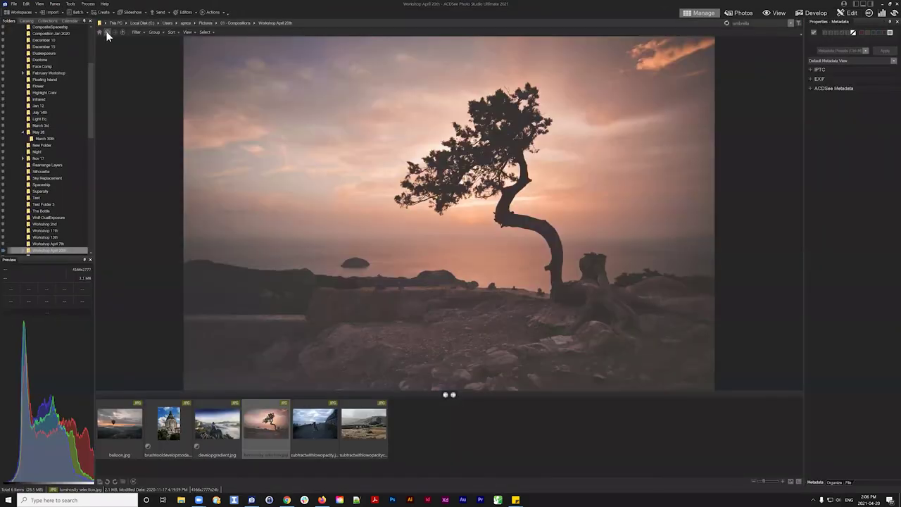
pyautogui.click(106, 32)
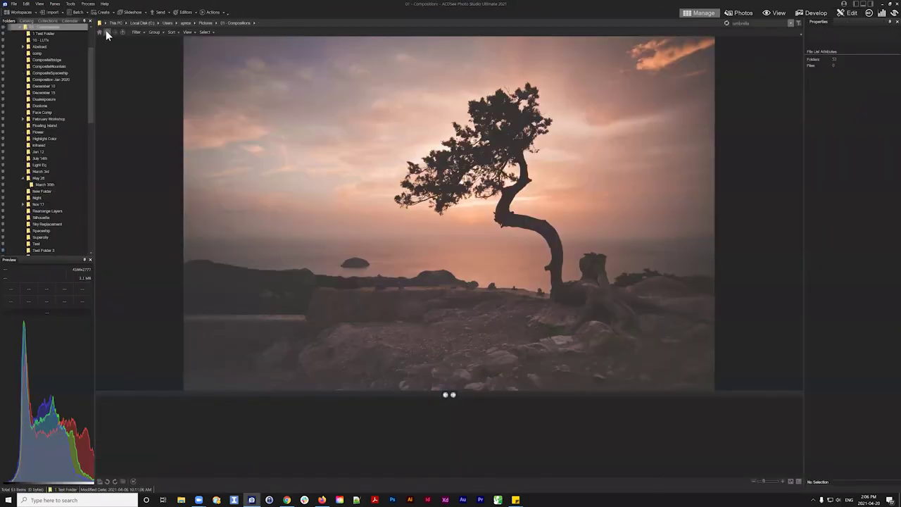
pyautogui.click(106, 32)
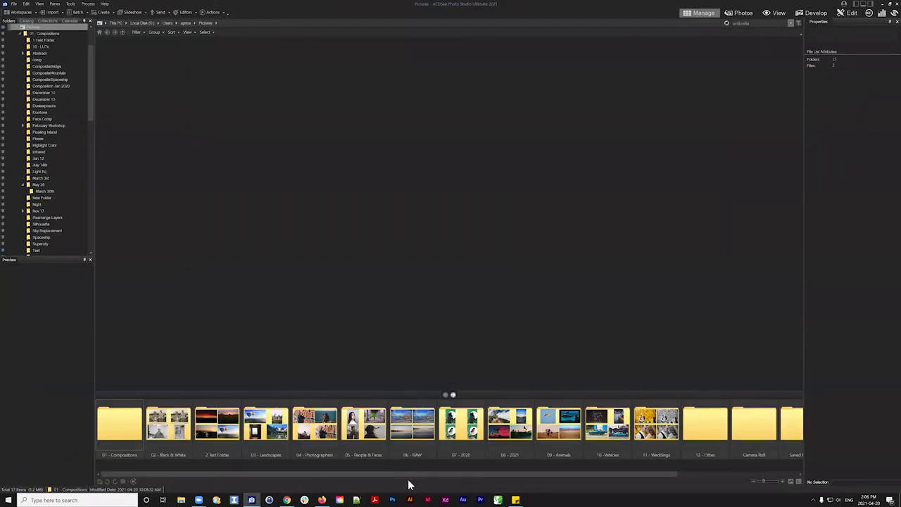
pyautogui.click(373, 434)
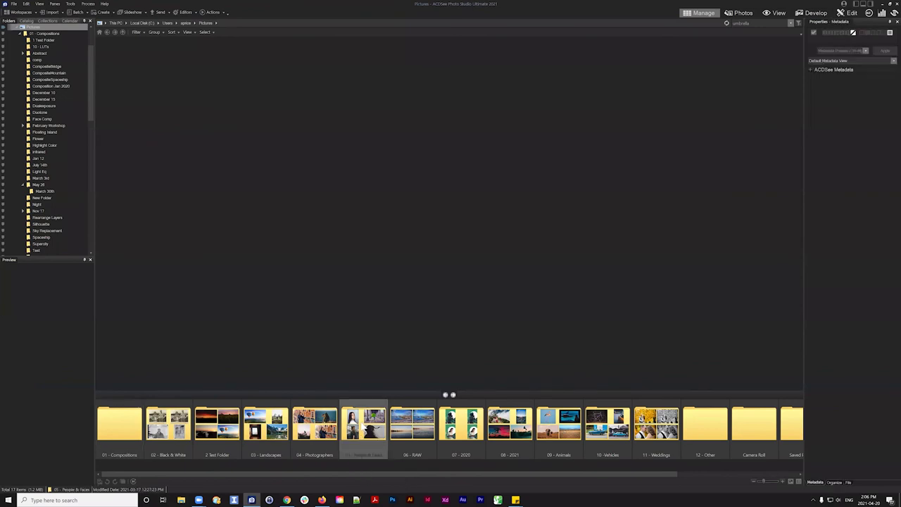
pyautogui.doubleClick(366, 411)
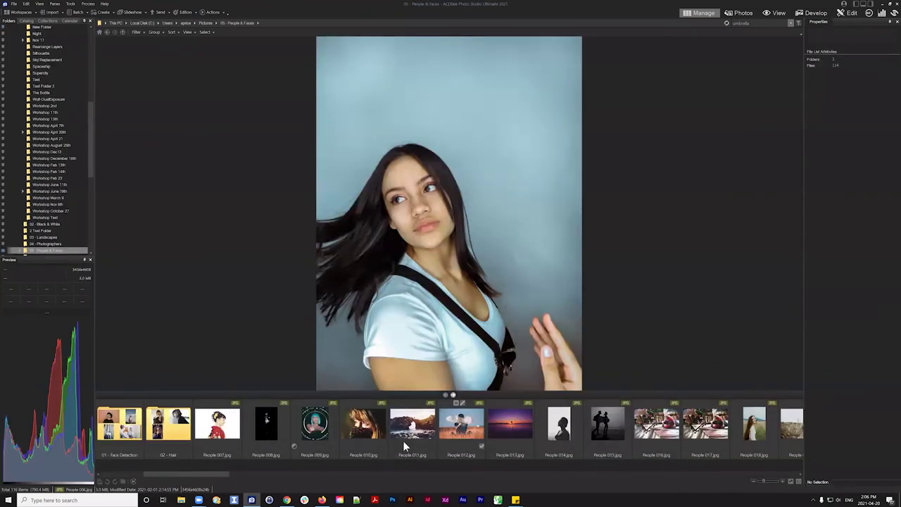
pyautogui.scroll(2, 403, 440)
pyautogui.doubleClick(312, 423)
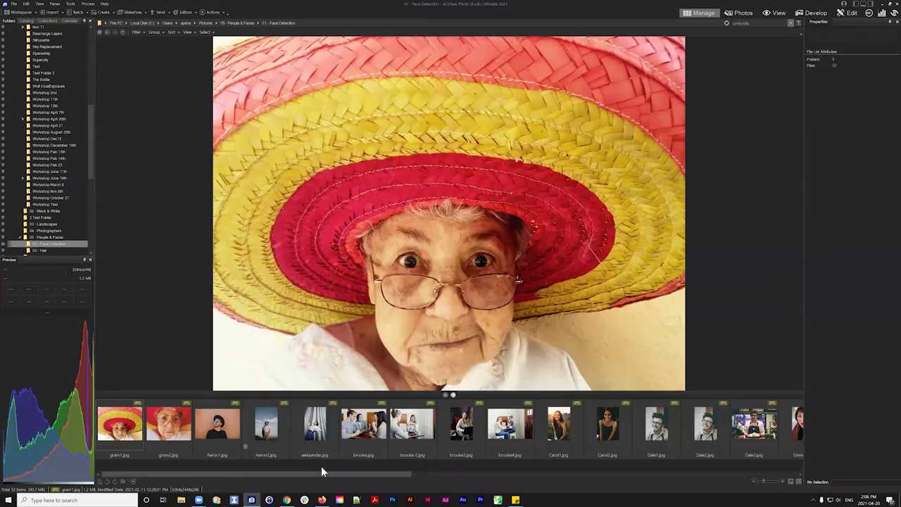
# Preview the portraits of the man in the black hat and open the orange-wall one in View mode
pyautogui.click(266, 424)
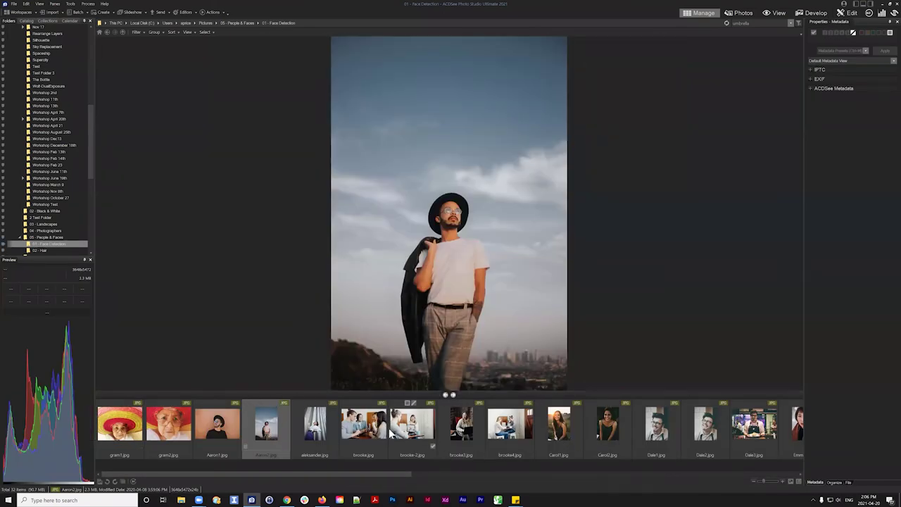
pyautogui.click(217, 423)
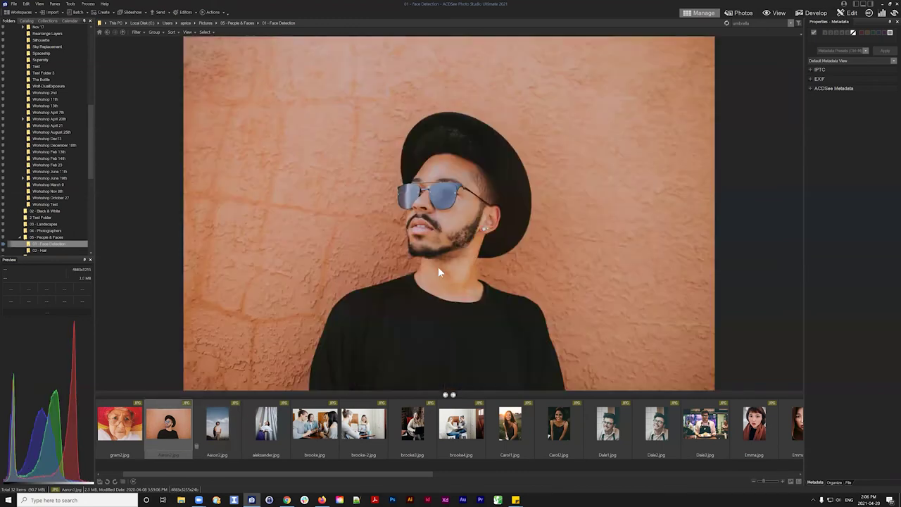
pyautogui.moveTo(272, 474); pyautogui.dragTo(243, 475)
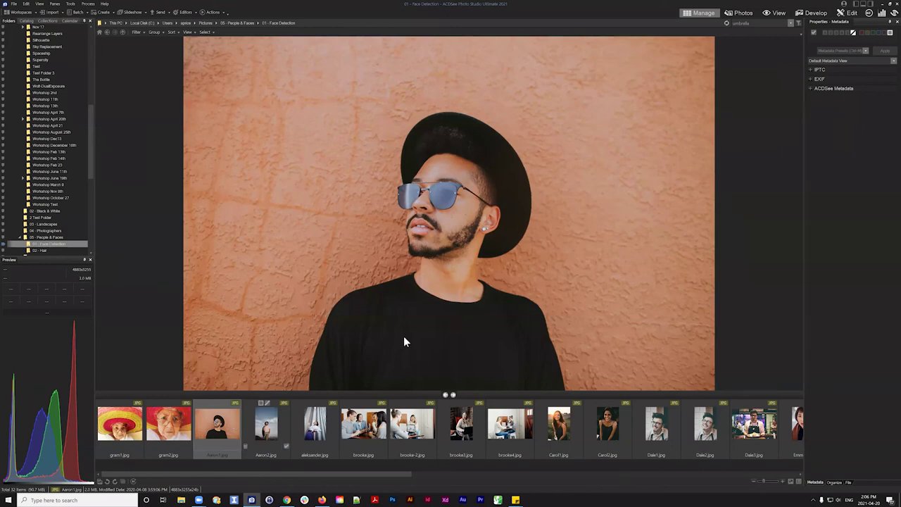
pyautogui.click(779, 14)
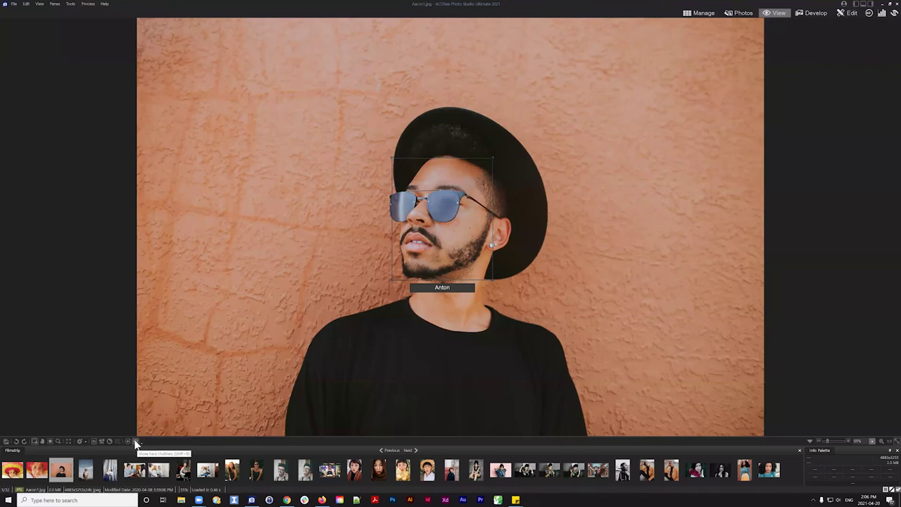
# Open the portrait of the woman in the rust-coloured scarf and toggle its face outlines off and on again
pyautogui.click(34, 441)
pyautogui.click(387, 473)
pyautogui.click(356, 471)
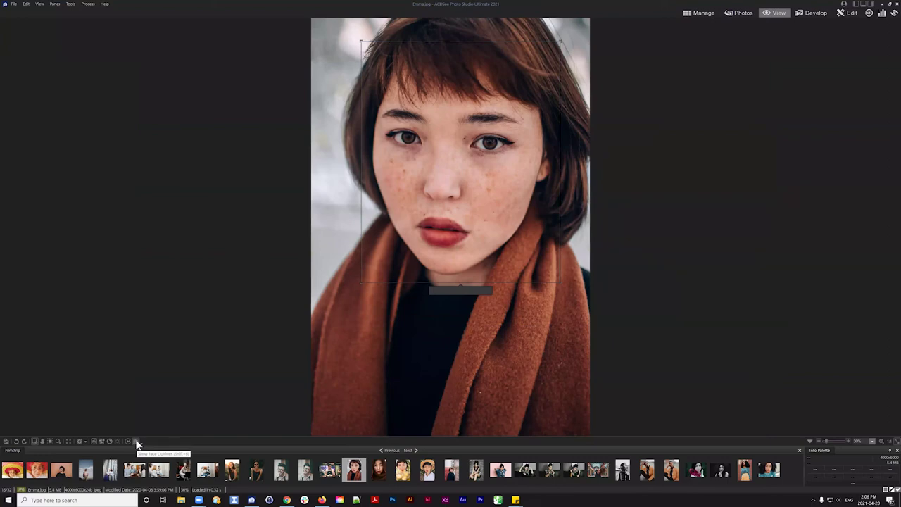
pyautogui.click(136, 442)
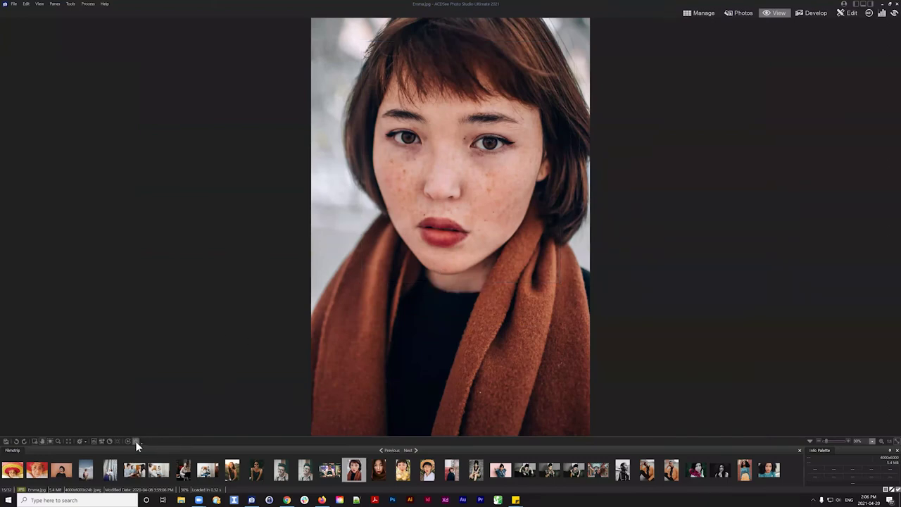
pyautogui.click(137, 441)
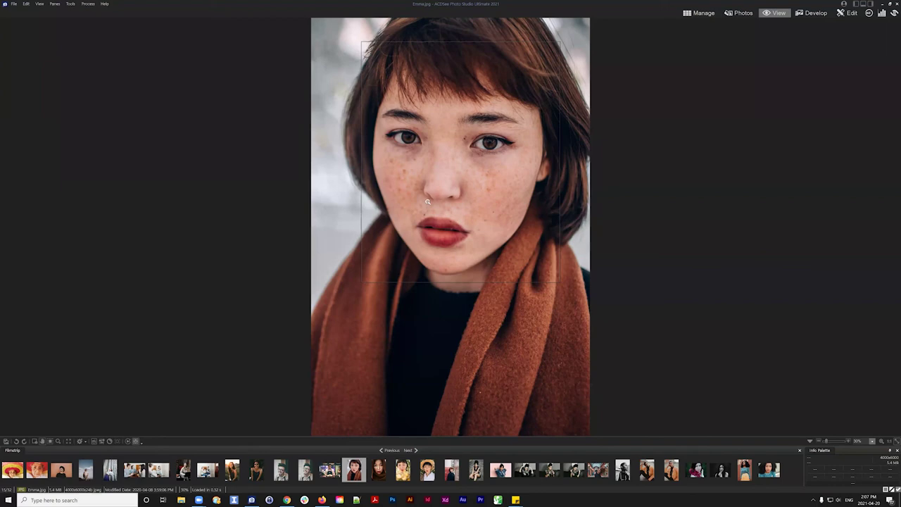
# With the Select tool, enter the person's name in the blank label of the woman's face outline
pyautogui.click(34, 441)
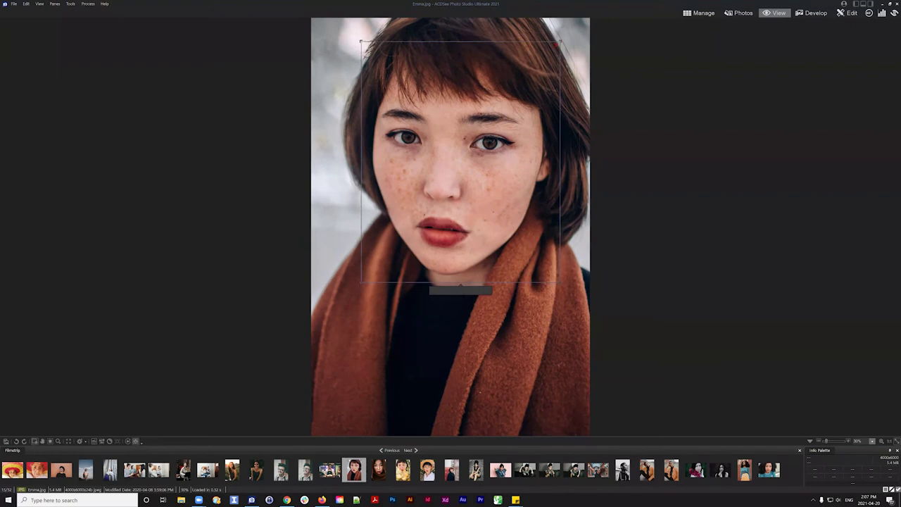
pyautogui.click(459, 288)
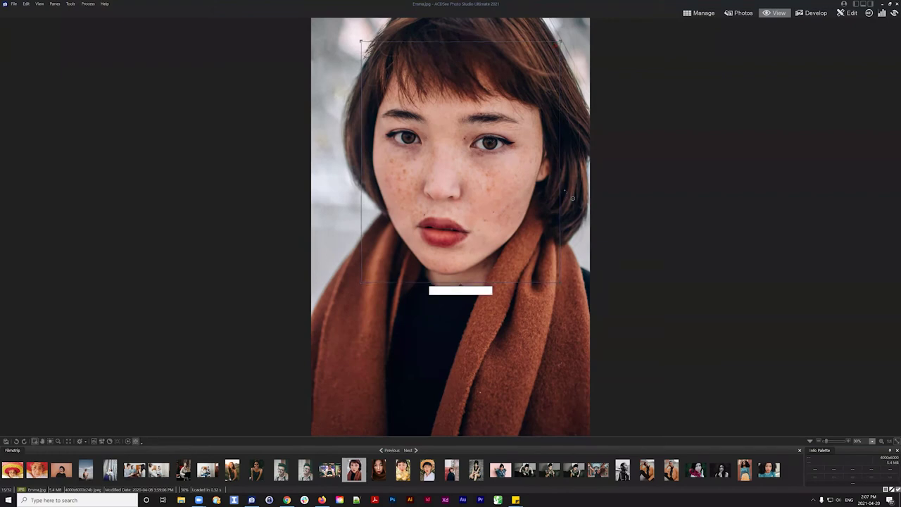
pyautogui.write('Andrea')
pyautogui.press('Return')
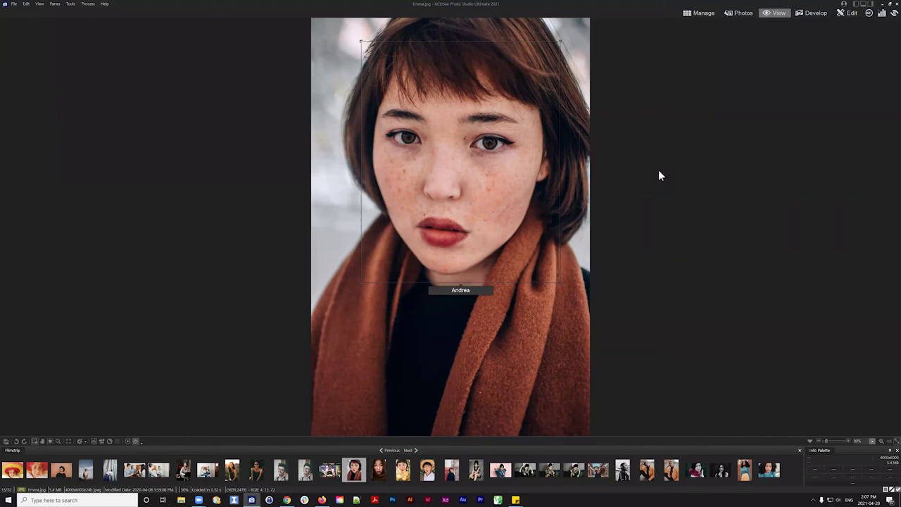
# View the next three portraits of the same woman to check the names assigned to their face outlines
pyautogui.click(379, 472)
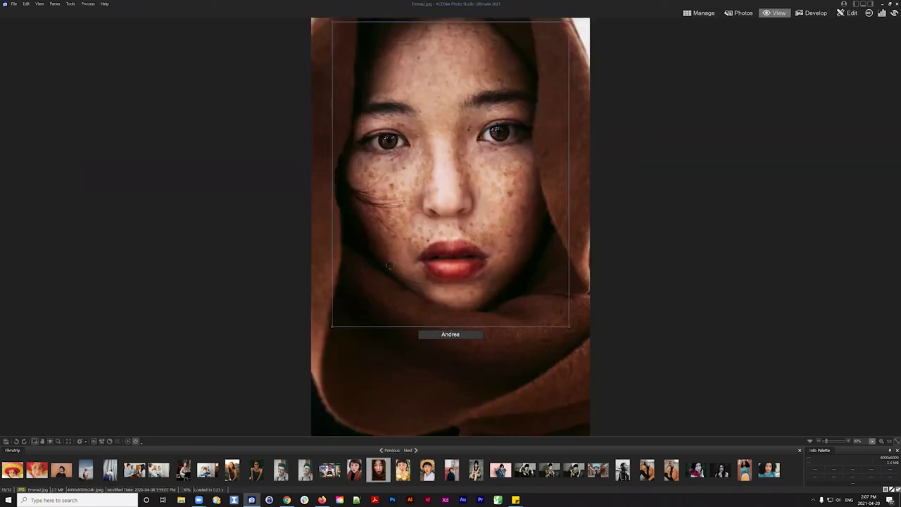
pyautogui.click(404, 471)
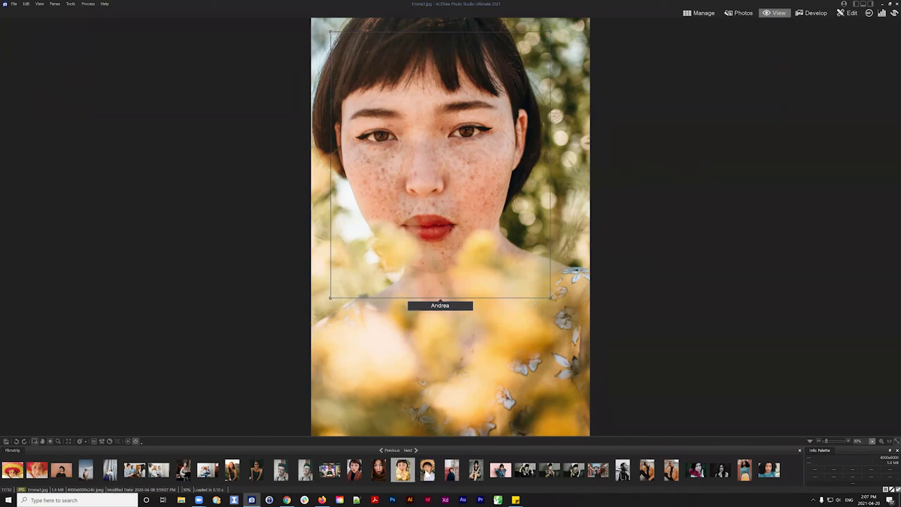
pyautogui.click(428, 471)
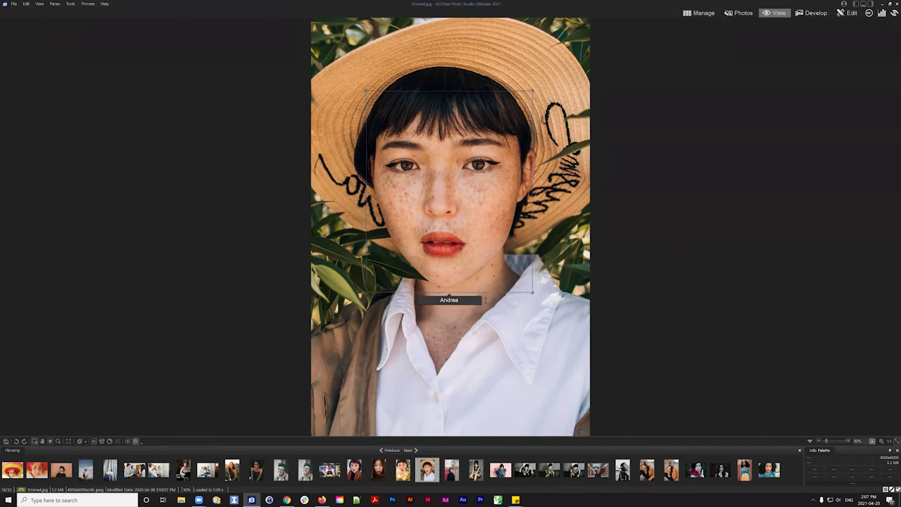
# Return to Manage mode and search the photos for the person's name assigned to the face
pyautogui.click(699, 13)
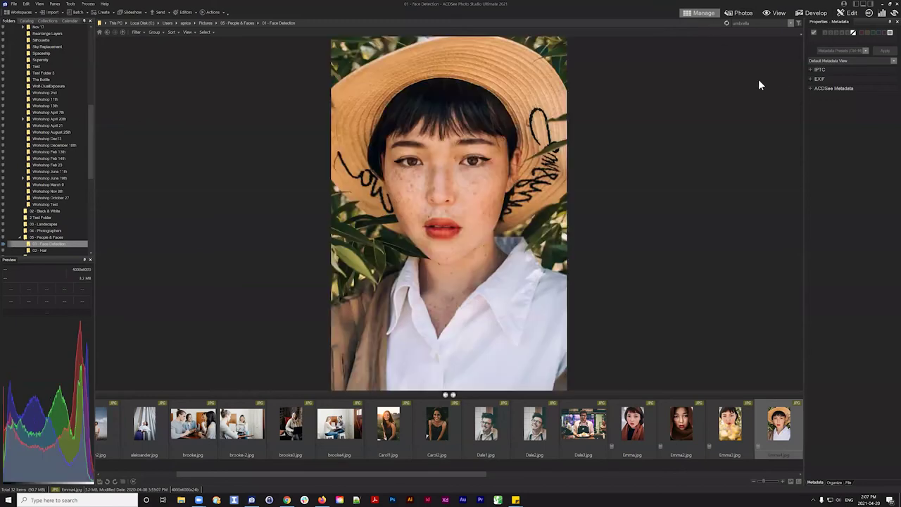
pyautogui.click(758, 23)
pyautogui.write('a')
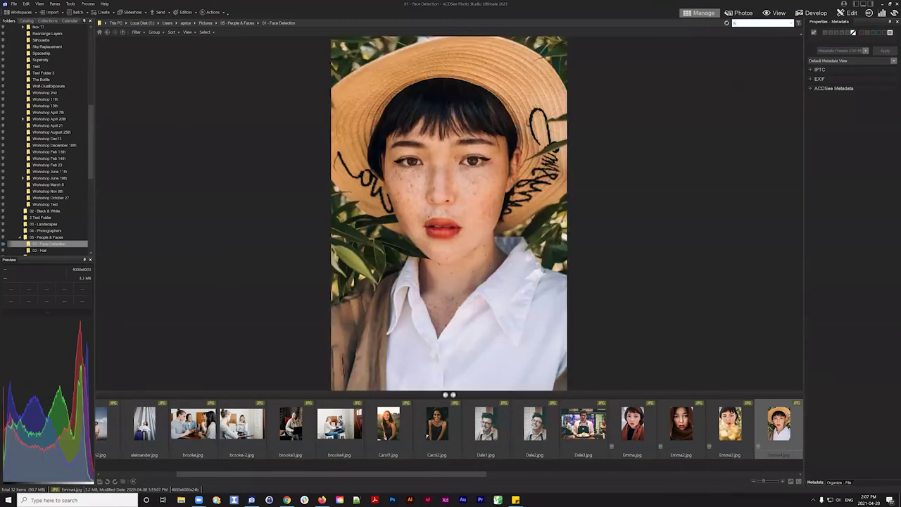
pyautogui.press('Return')
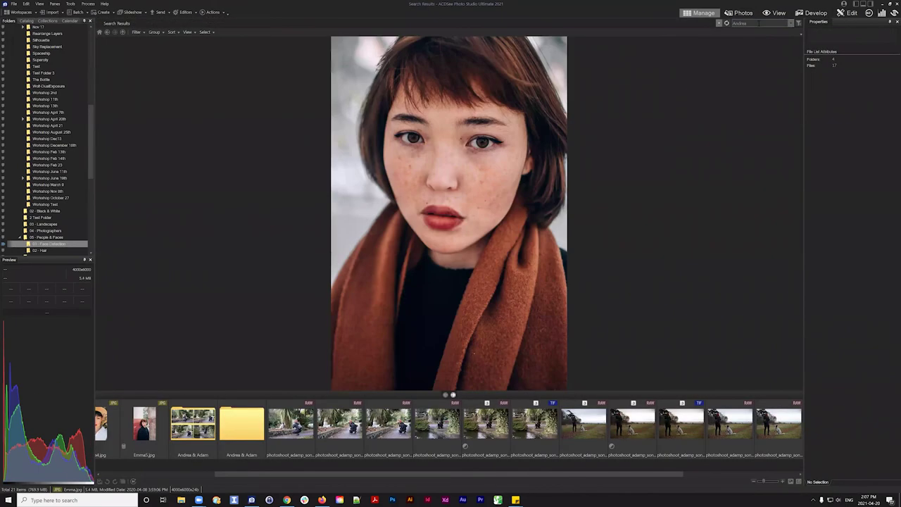
# Browse the search results and preview the first four portraits of the woman
pyautogui.moveTo(318, 473); pyautogui.dragTo(157, 476)
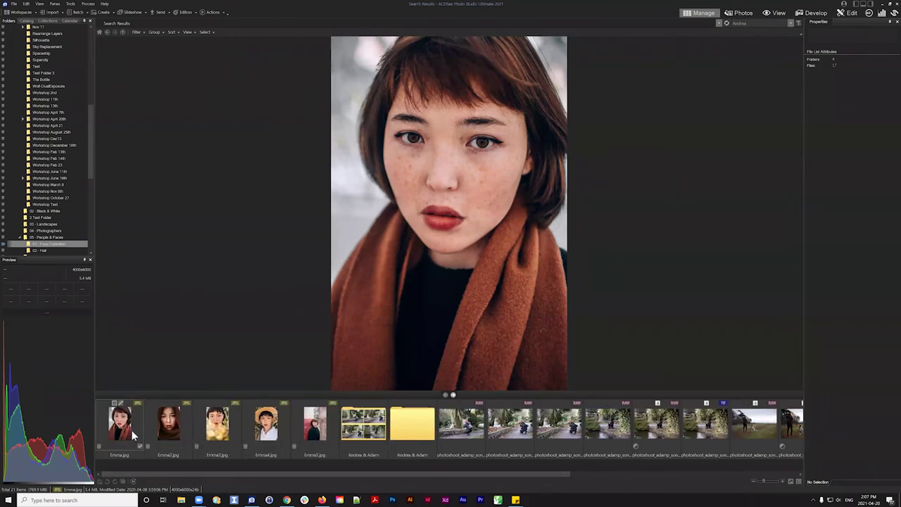
pyautogui.moveTo(366, 471); pyautogui.dragTo(654, 461)
pyautogui.moveTo(561, 466); pyautogui.dragTo(318, 472)
pyautogui.click(266, 424)
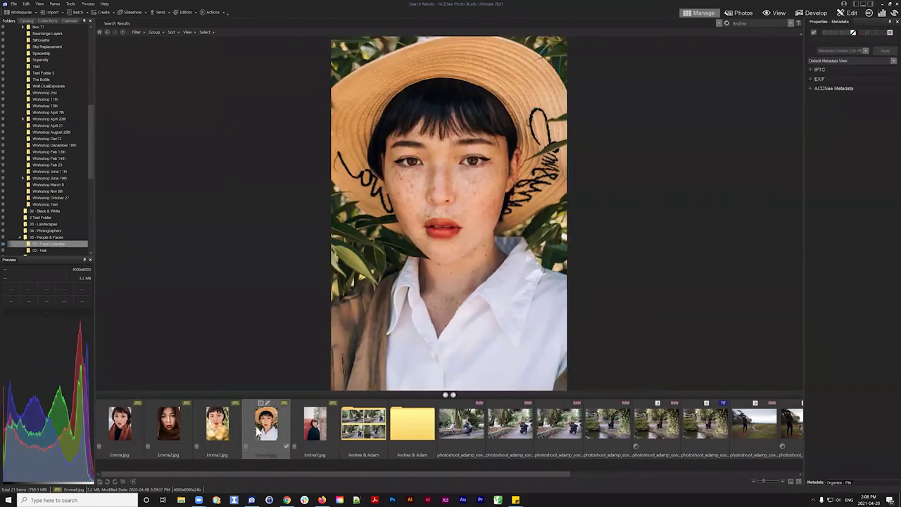
pyautogui.click(217, 425)
pyautogui.click(168, 427)
pyautogui.click(124, 434)
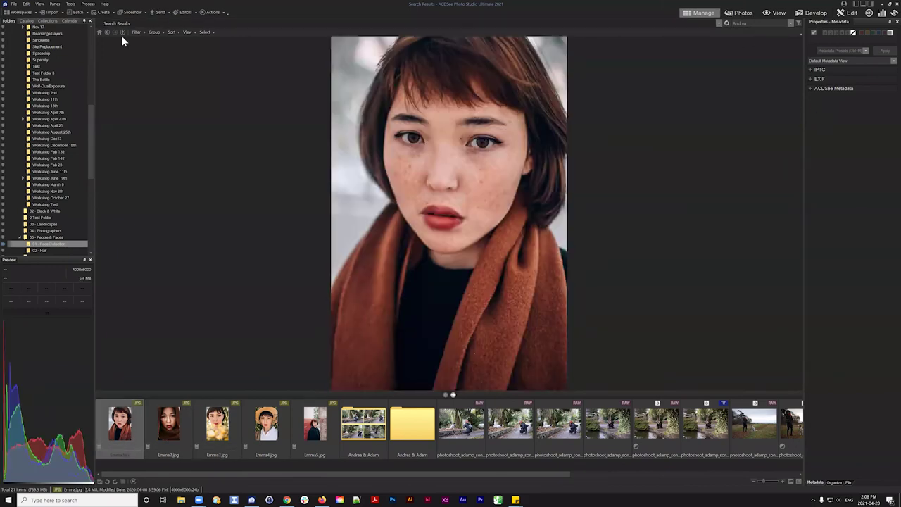
pyautogui.click(26, 20)
pyautogui.scroll(-5, 44, 117)
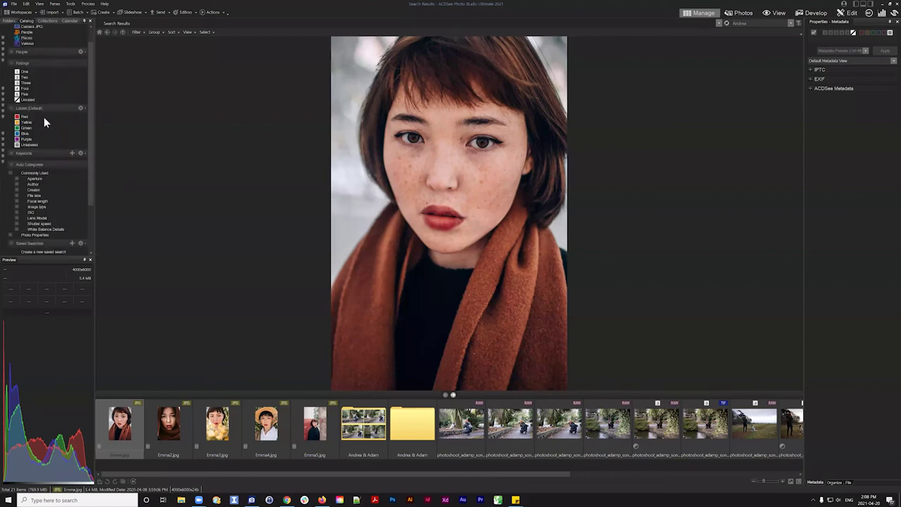
pyautogui.scroll(3, 42, 149)
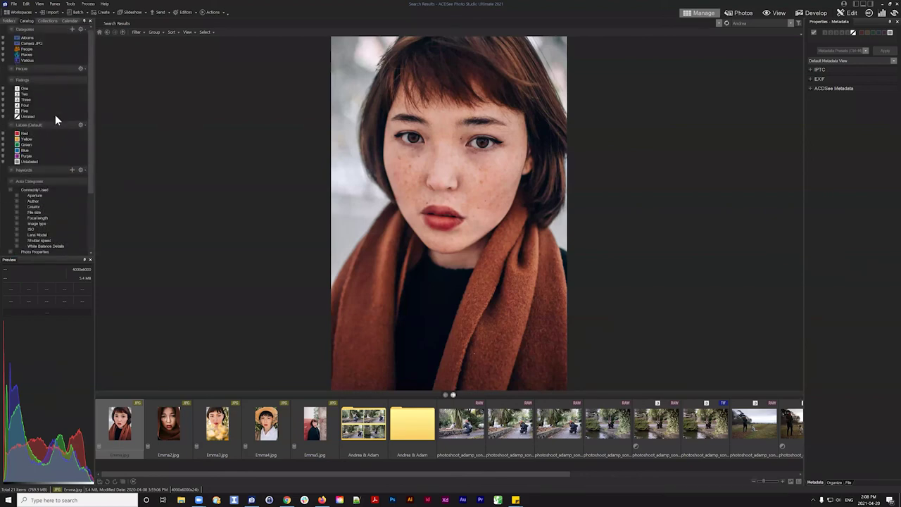
pyautogui.scroll(-1, 55, 115)
pyautogui.scroll(1, 55, 116)
# Open the Pictures folder and switch the file list from the filmstrip to the Thumbnails view
pyautogui.click(10, 22)
pyautogui.scroll(3, 72, 116)
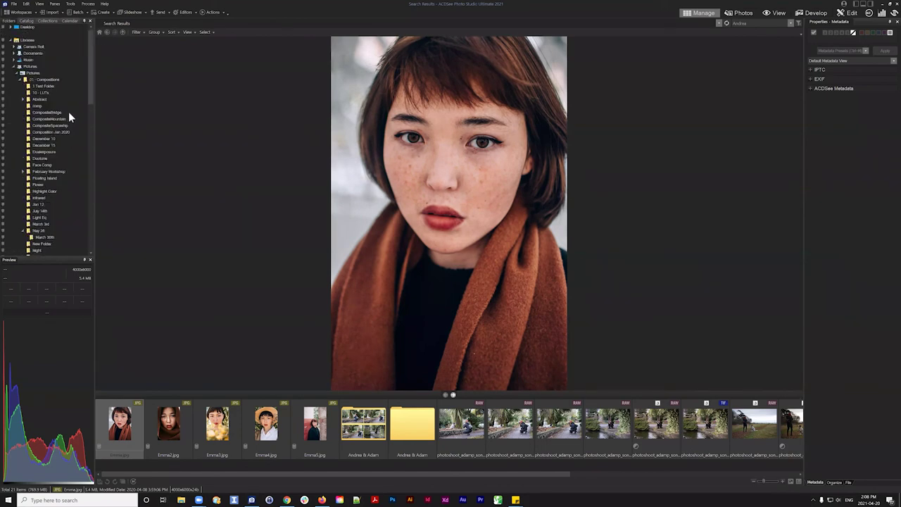
pyautogui.click(31, 75)
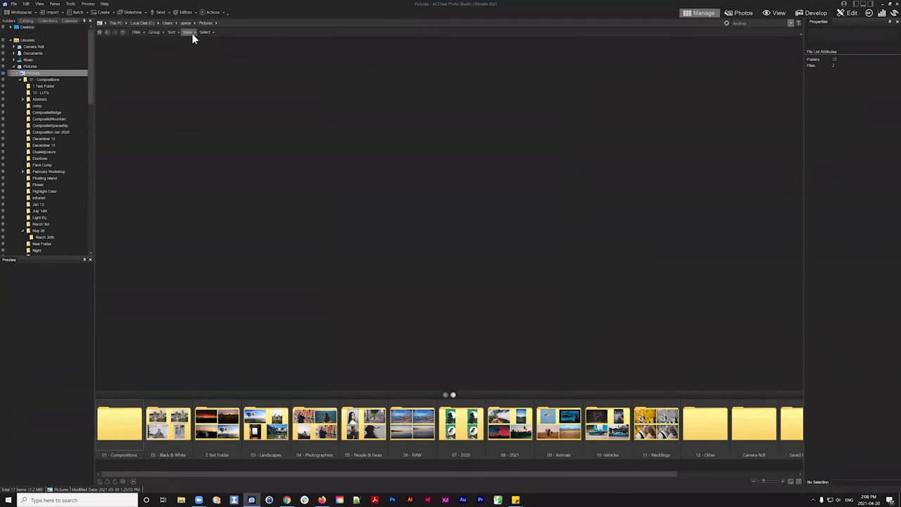
pyautogui.click(190, 32)
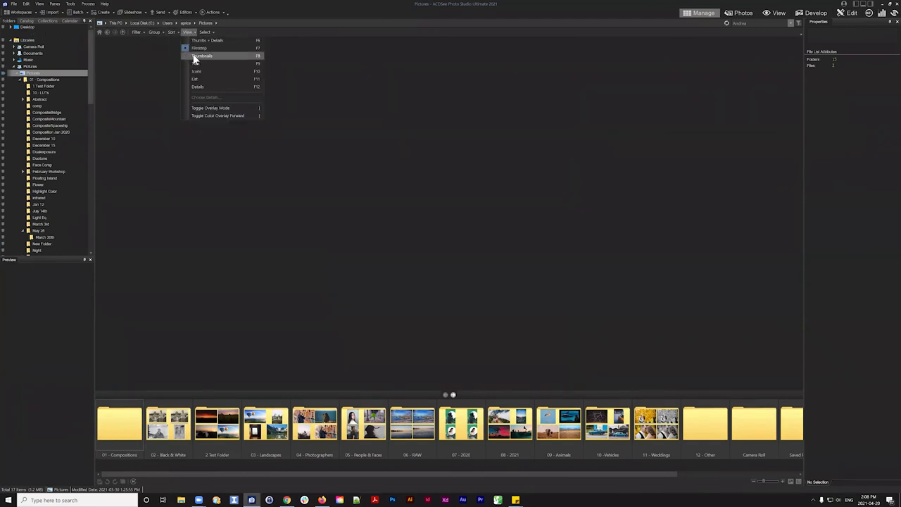
pyautogui.click(198, 56)
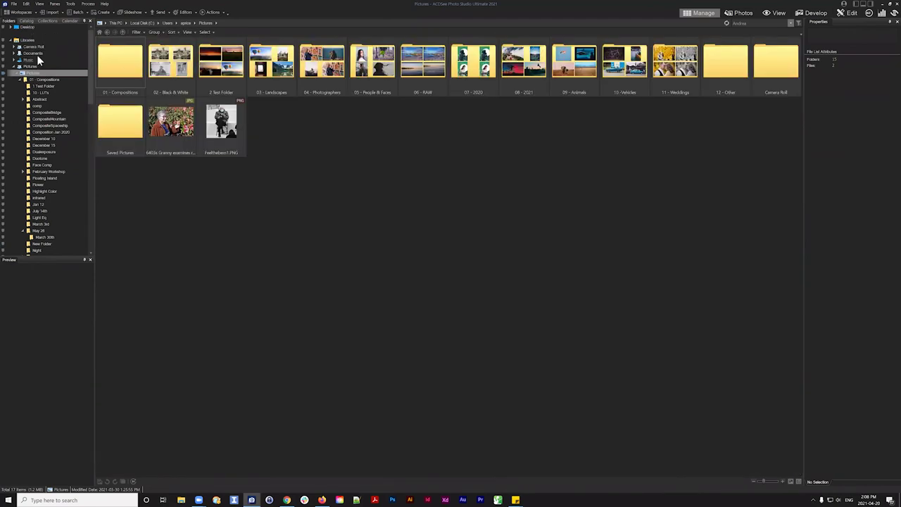
# Expand the People group in the catalog and show the photos assigned to the woman's name
pyautogui.click(27, 20)
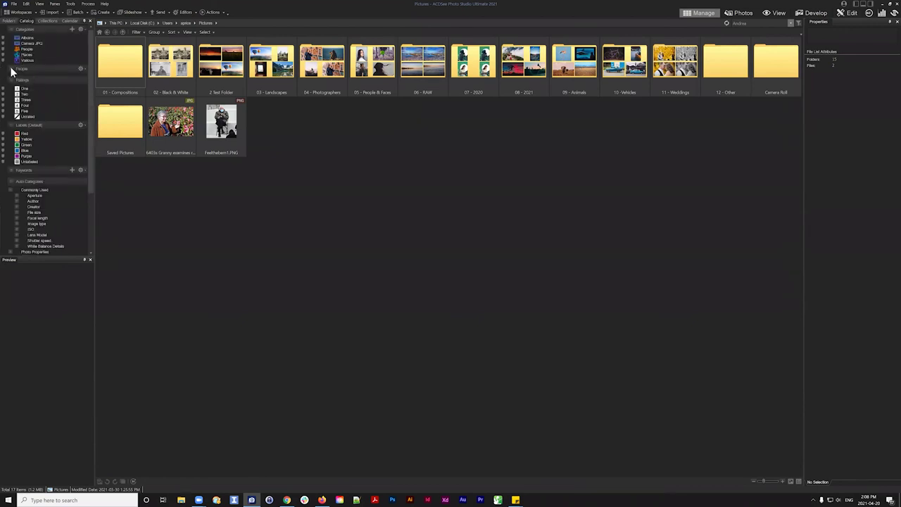
pyautogui.click(11, 69)
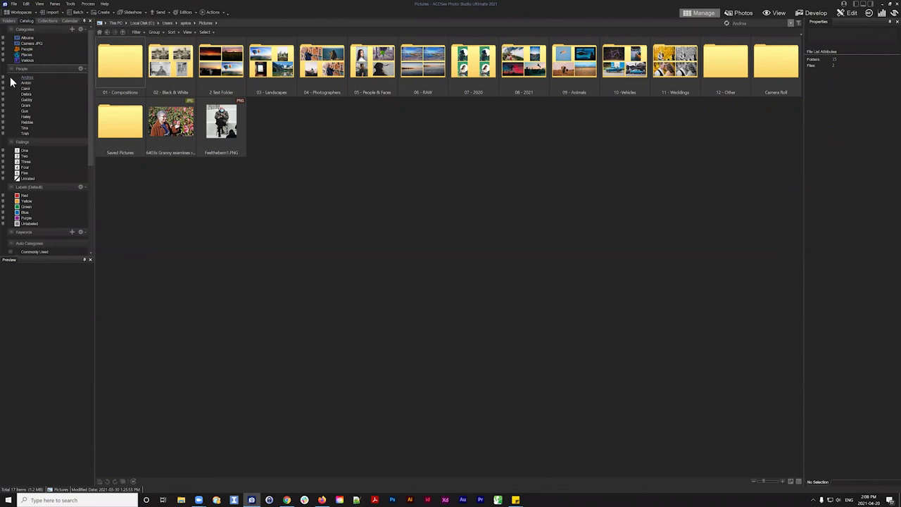
pyautogui.click(30, 77)
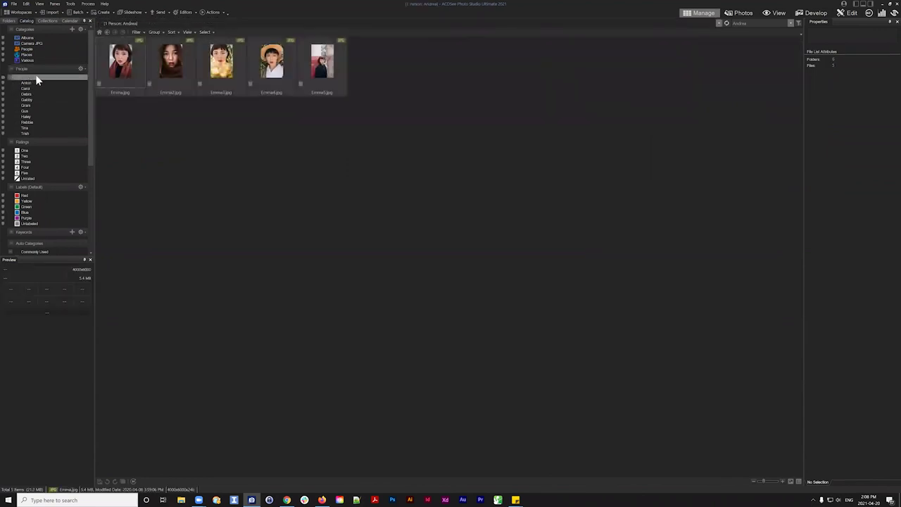
pyautogui.moveTo(388, 149); pyautogui.dragTo(190, 84)
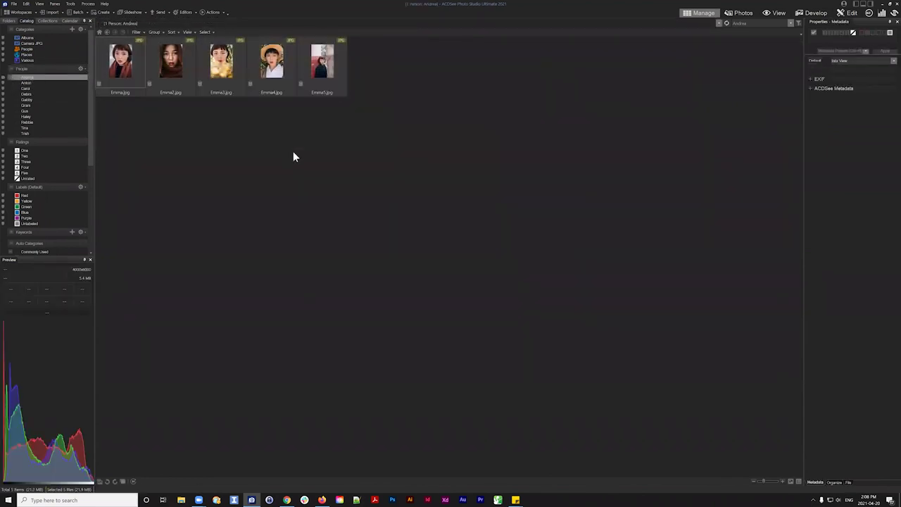
pyautogui.click(295, 156)
pyautogui.moveTo(330, 134); pyautogui.dragTo(123, 127)
pyautogui.click(198, 131)
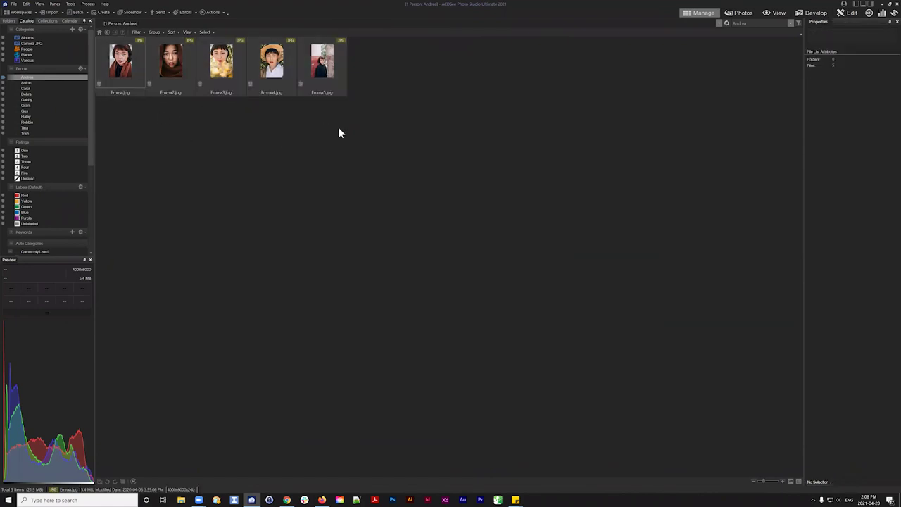
pyautogui.moveTo(339, 133); pyautogui.dragTo(124, 41)
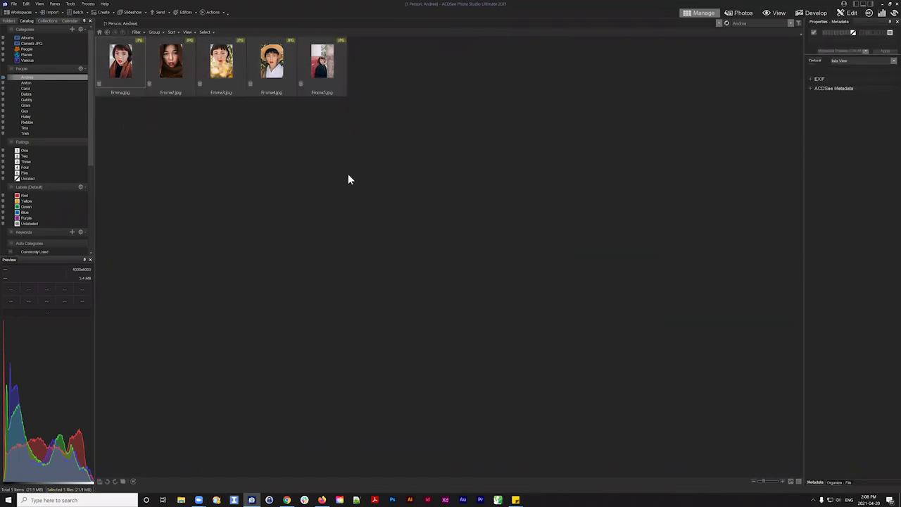
pyautogui.click(348, 174)
pyautogui.moveTo(293, 127); pyautogui.dragTo(277, 163)
pyautogui.click(277, 163)
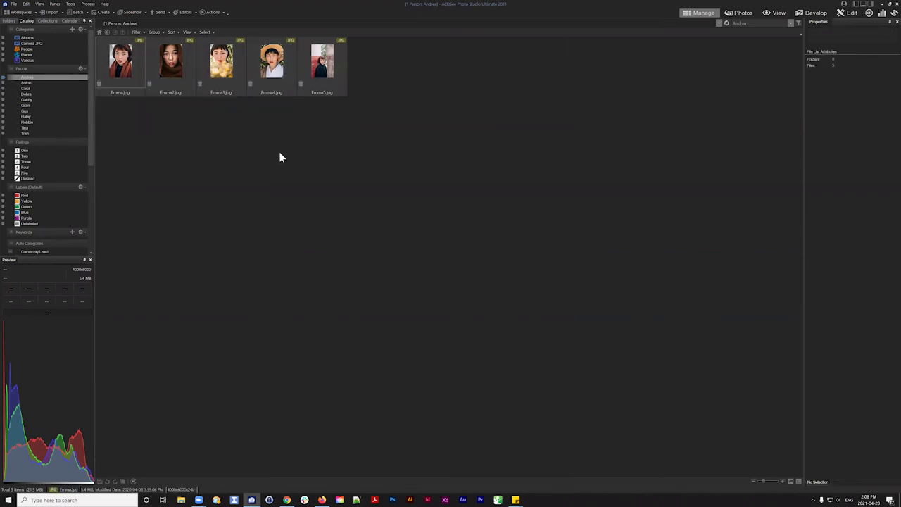
pyautogui.moveTo(338, 140); pyautogui.dragTo(129, 125)
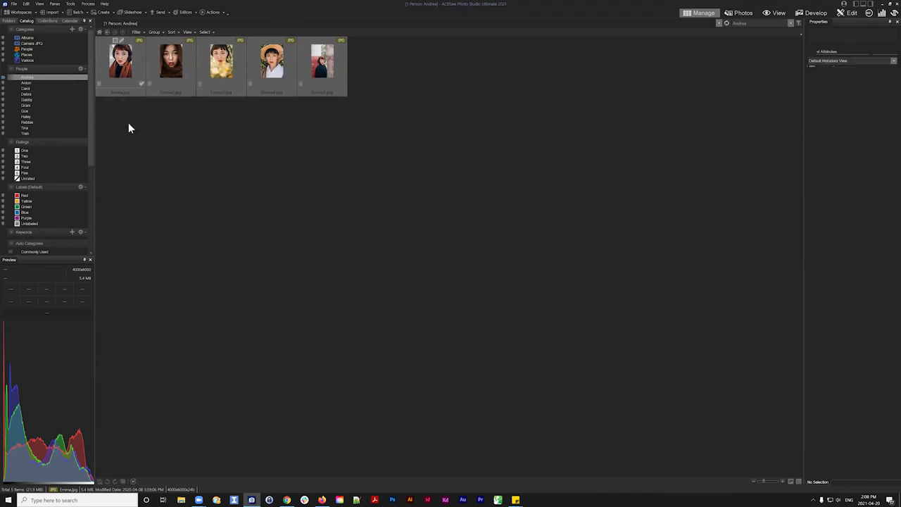
pyautogui.click(344, 116)
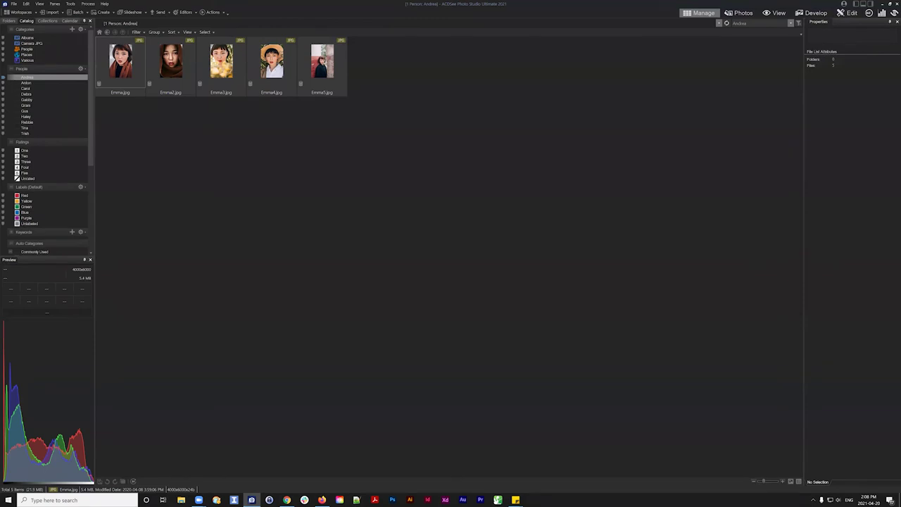
pyautogui.moveTo(335, 150); pyautogui.dragTo(97, 37)
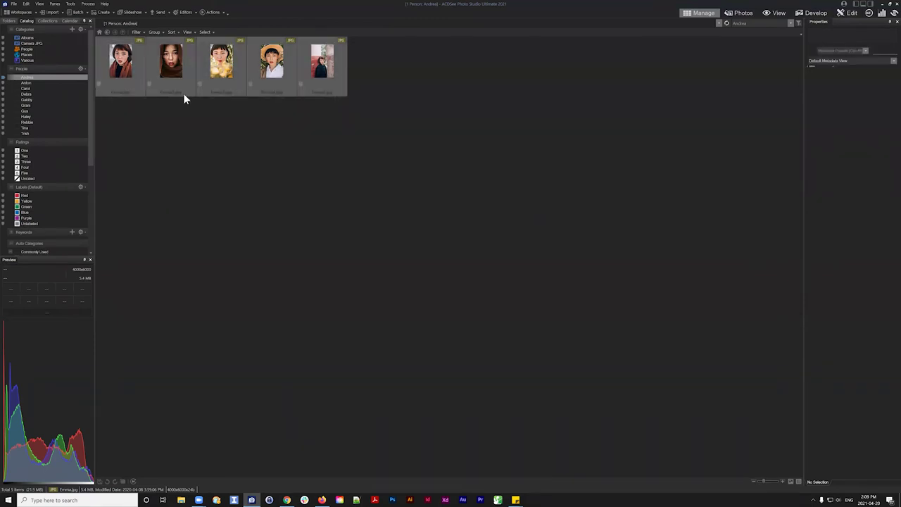
pyautogui.click(351, 133)
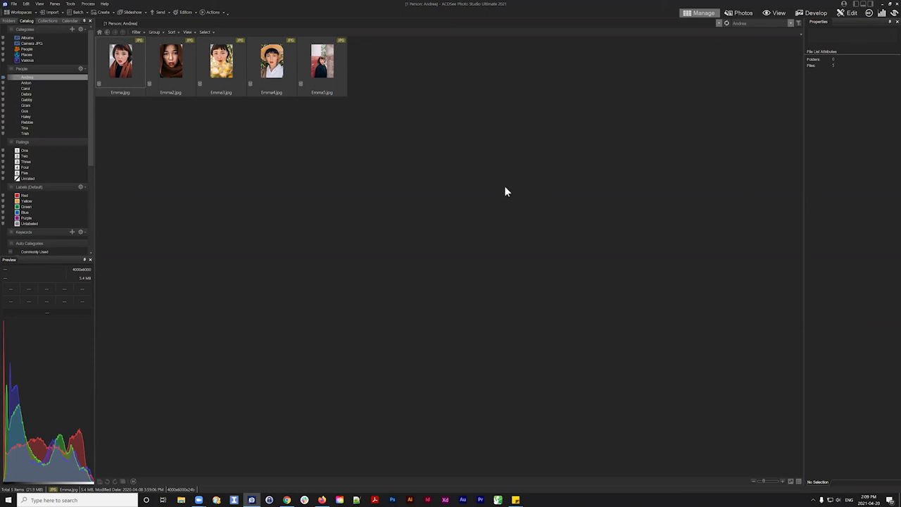
# Return to the 01 - Compositions folder, open Workshop April 20th, and open the castle photo in Edit mode
pyautogui.click(107, 32)
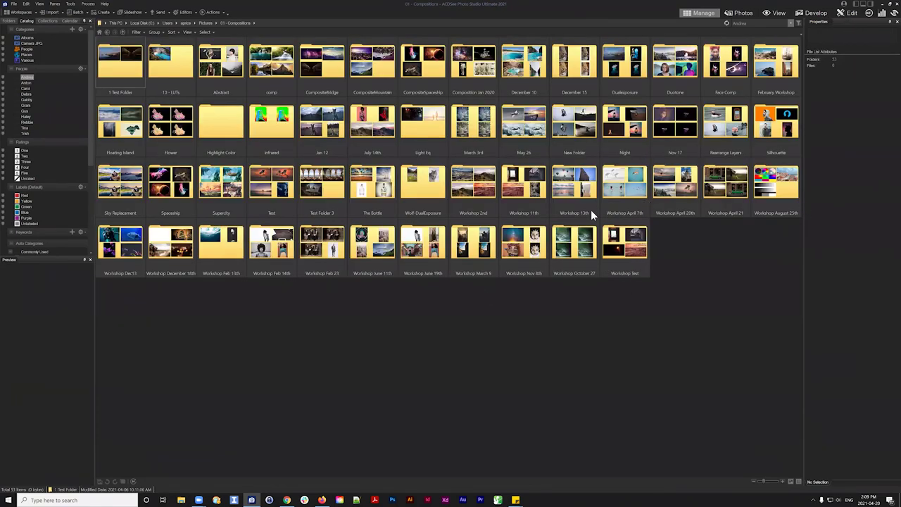
pyautogui.doubleClick(669, 176)
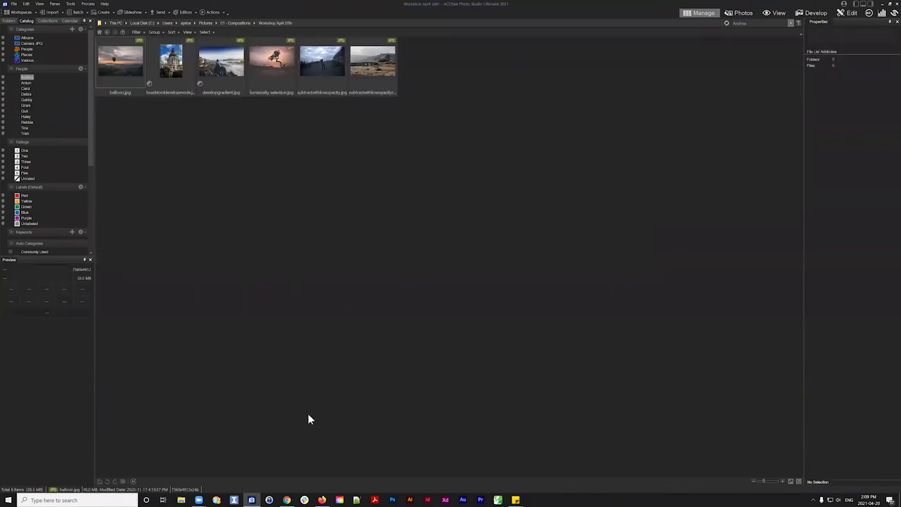
pyautogui.click(215, 62)
pyautogui.click(377, 78)
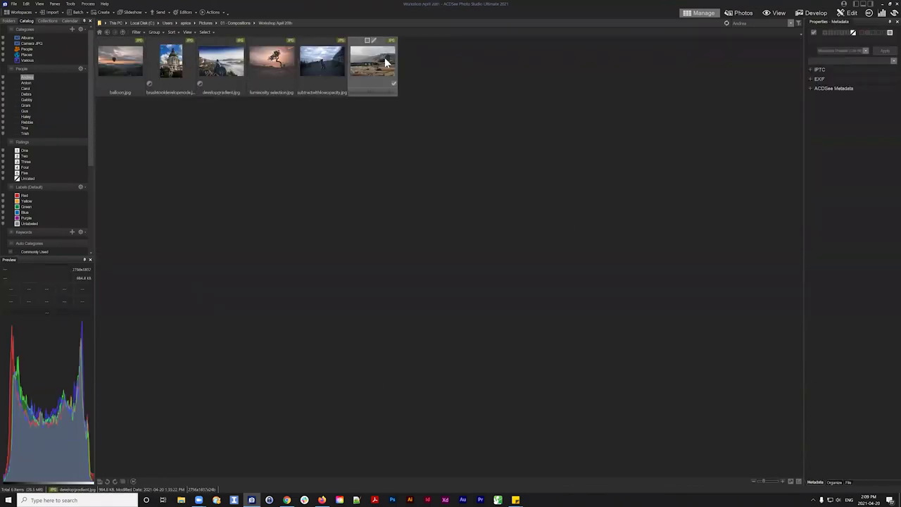
pyautogui.hotkey('ctrl', 'e')
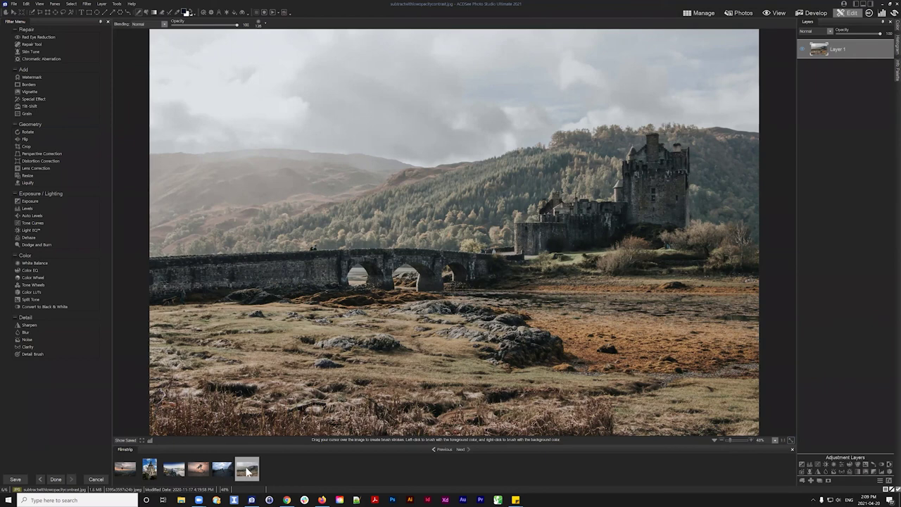
# Try an Exposure adjustment layer at -0.82 eV and contrast 33 from a luminosity selection of the castle photo, and delete that layer
pyautogui.click(73, 4)
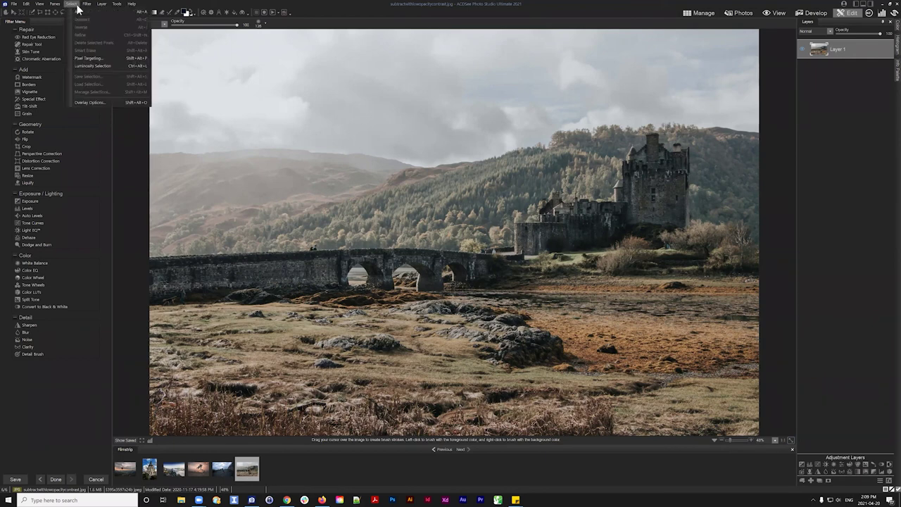
pyautogui.click(89, 66)
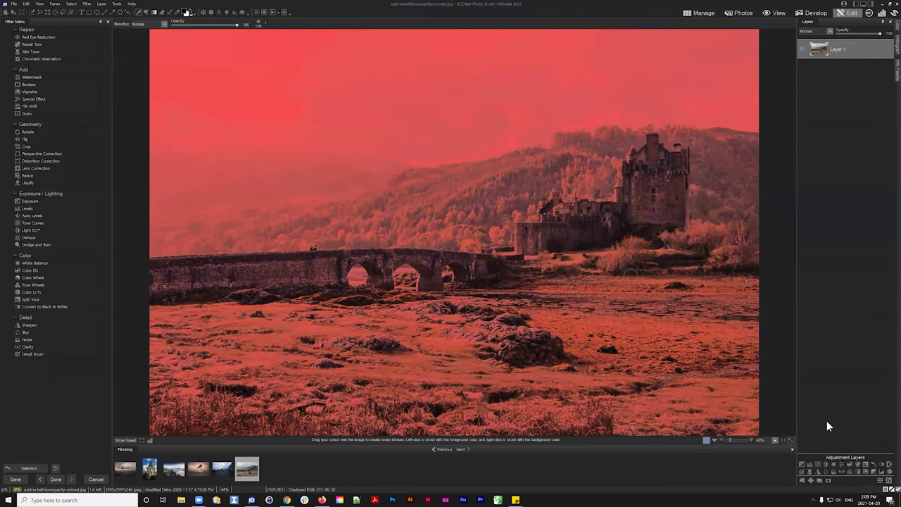
pyautogui.click(802, 464)
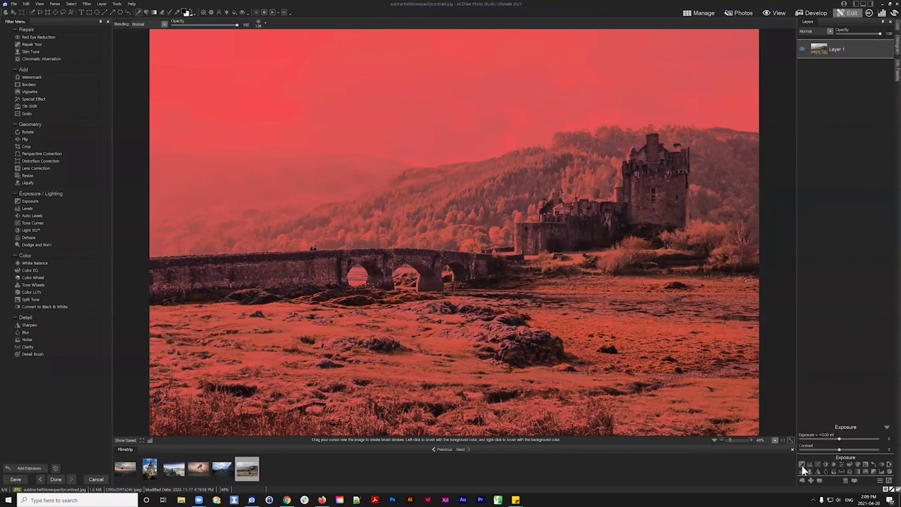
pyautogui.click(829, 438)
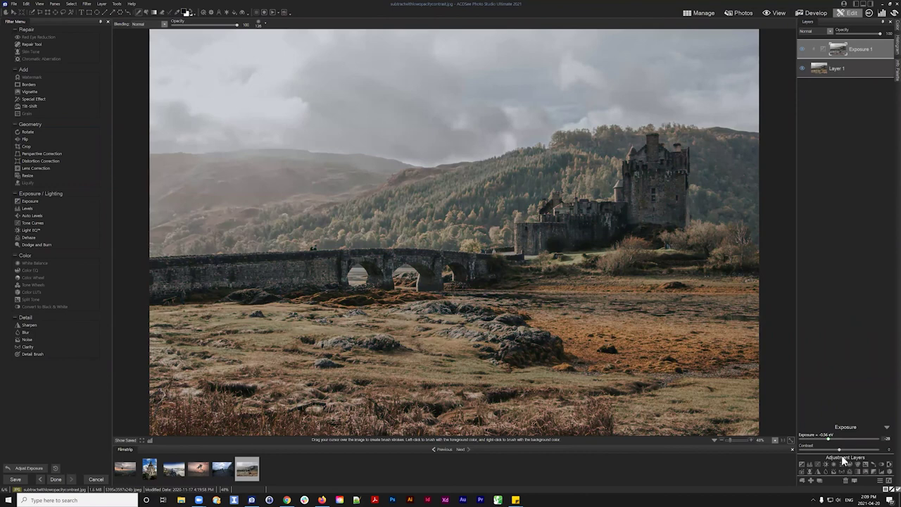
pyautogui.moveTo(839, 449); pyautogui.dragTo(823, 436)
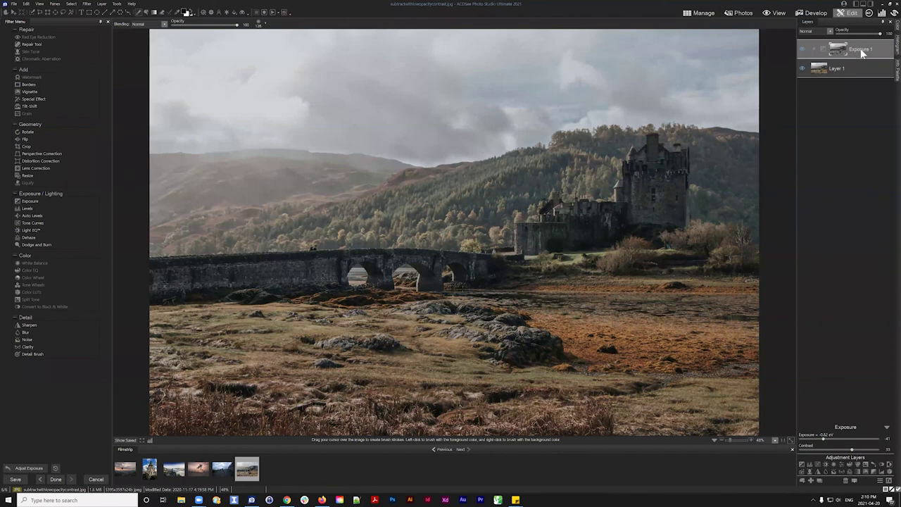
pyautogui.click(845, 482)
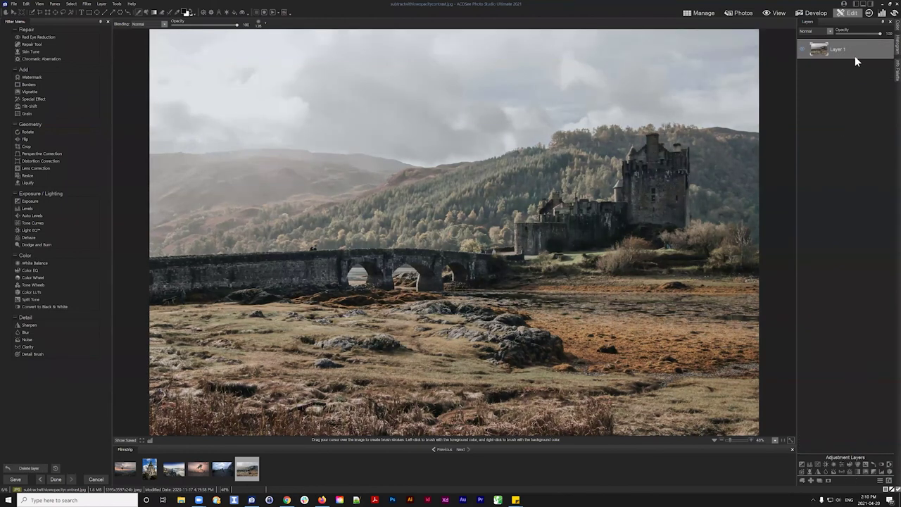
# Add a Gradient Map adjustment layer with white for the shadows and black for the highlights
pyautogui.click(856, 471)
pyautogui.click(822, 444)
pyautogui.moveTo(820, 410); pyautogui.dragTo(792, 378)
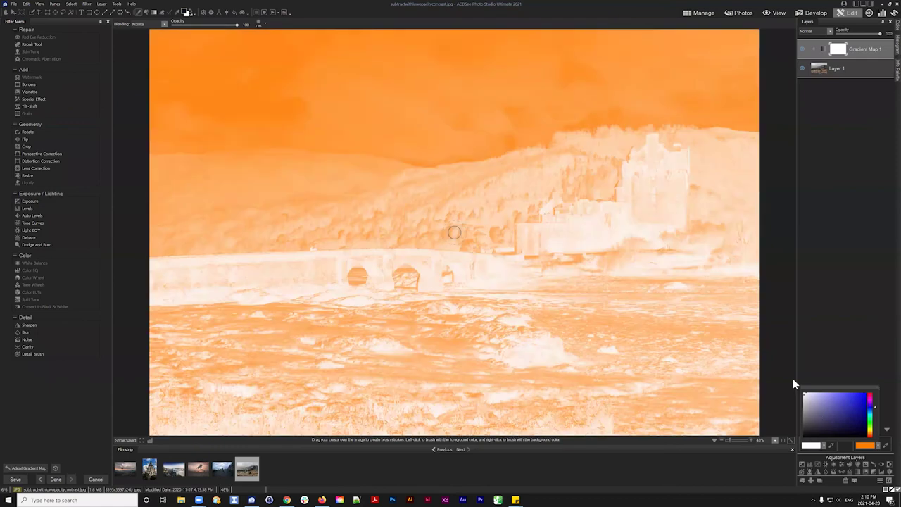
pyautogui.click(878, 445)
pyautogui.moveTo(871, 416); pyautogui.dragTo(845, 436)
pyautogui.click(820, 274)
# Set the Gradient Map layer's blend mode to Subtract and its opacity to 30, and compare with the saved image
pyautogui.click(830, 31)
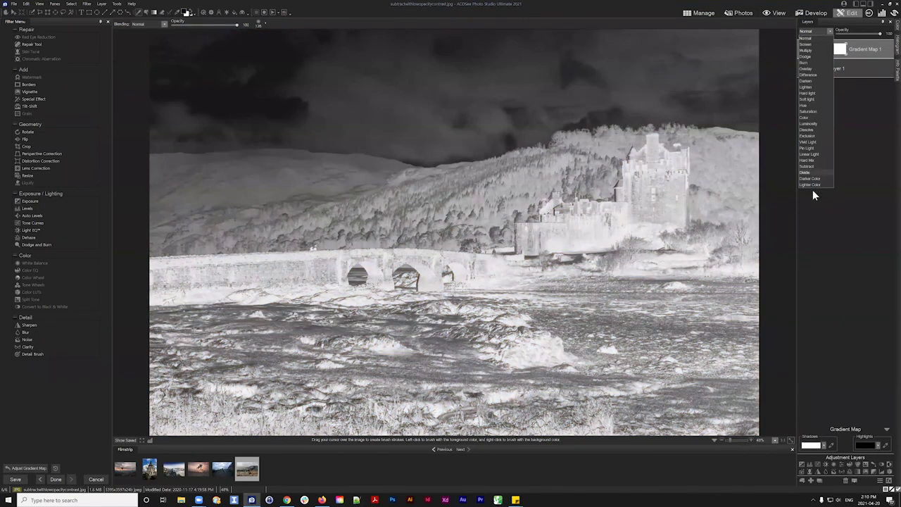
pyautogui.click(811, 166)
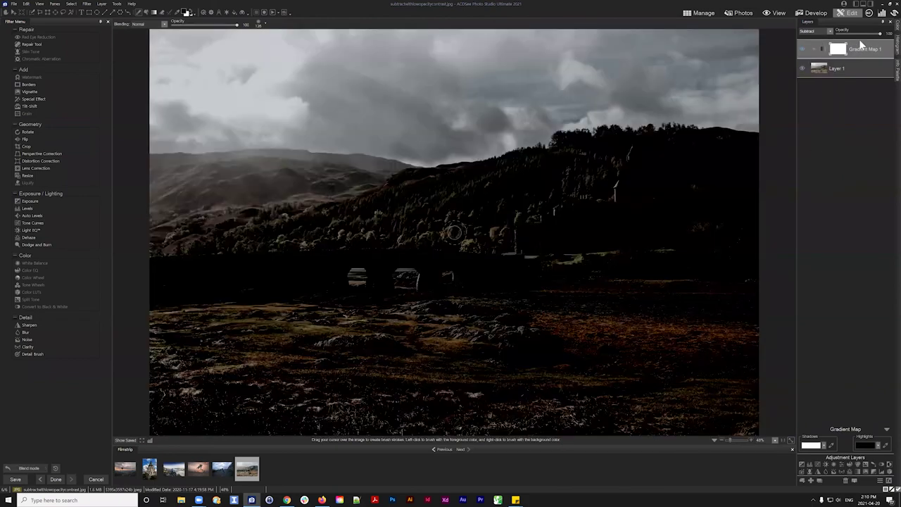
pyautogui.moveTo(880, 33); pyautogui.dragTo(849, 31)
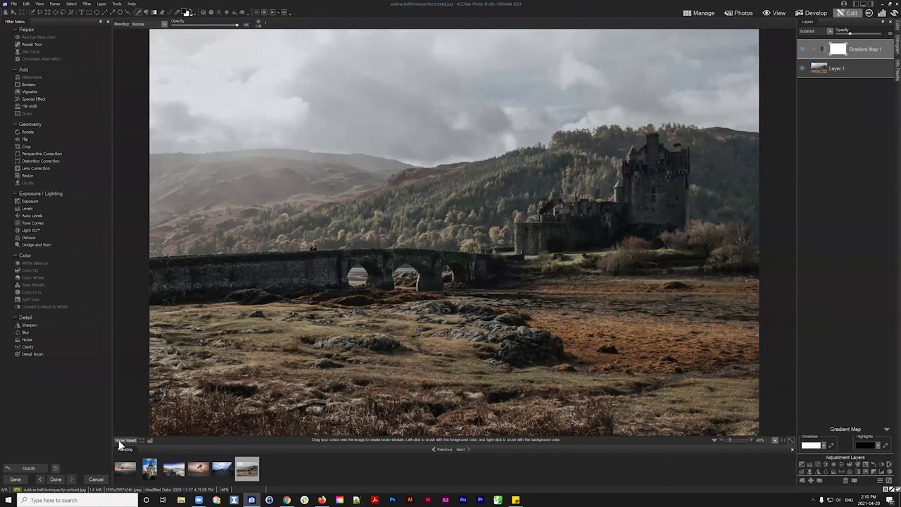
pyautogui.click(123, 441)
# Make a luminosity selection from Layer 1, the castle photo beneath the Gradient Map layer
pyautogui.click(838, 51)
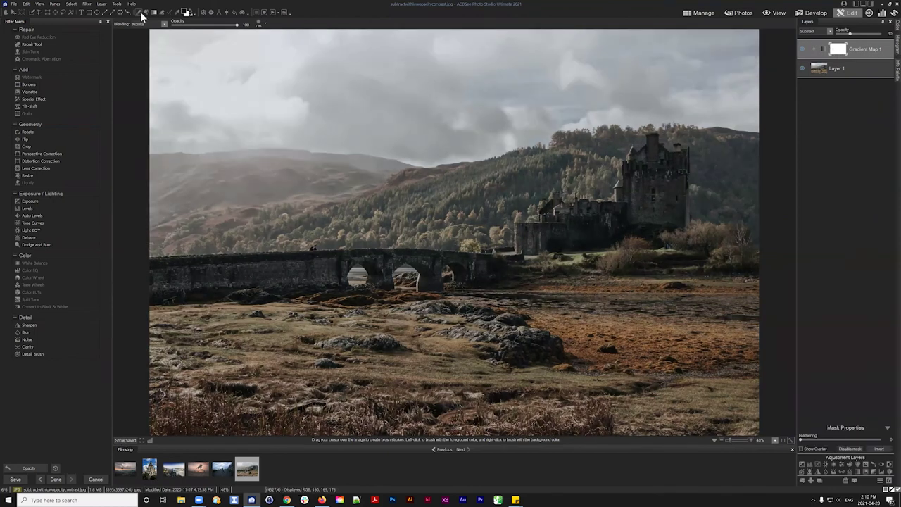
pyautogui.click(821, 66)
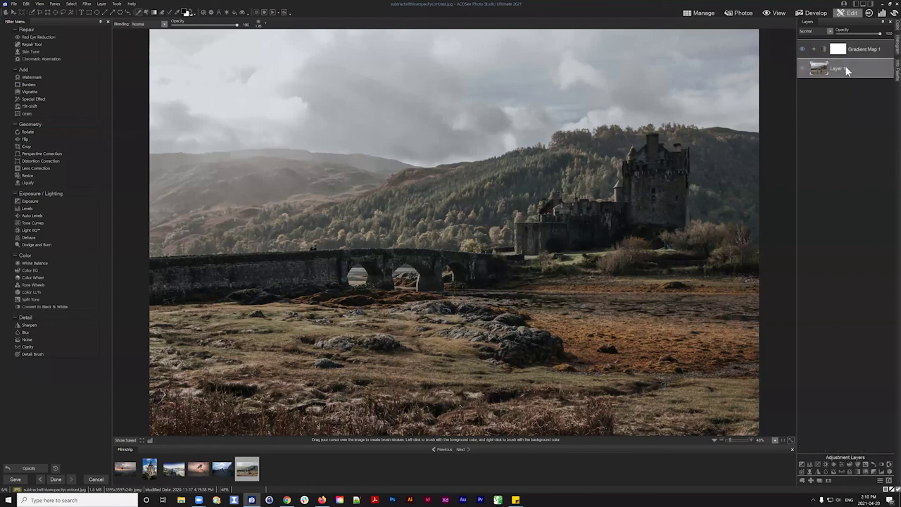
pyautogui.click(71, 3)
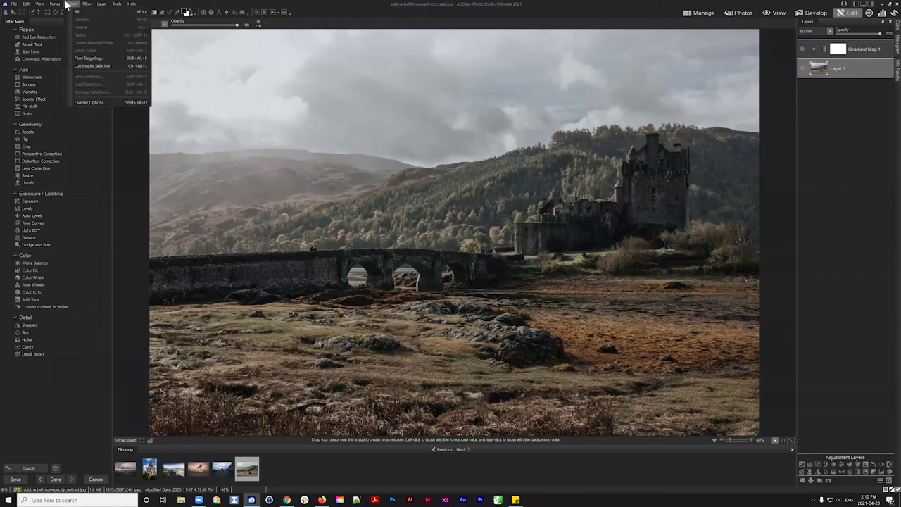
pyautogui.click(99, 66)
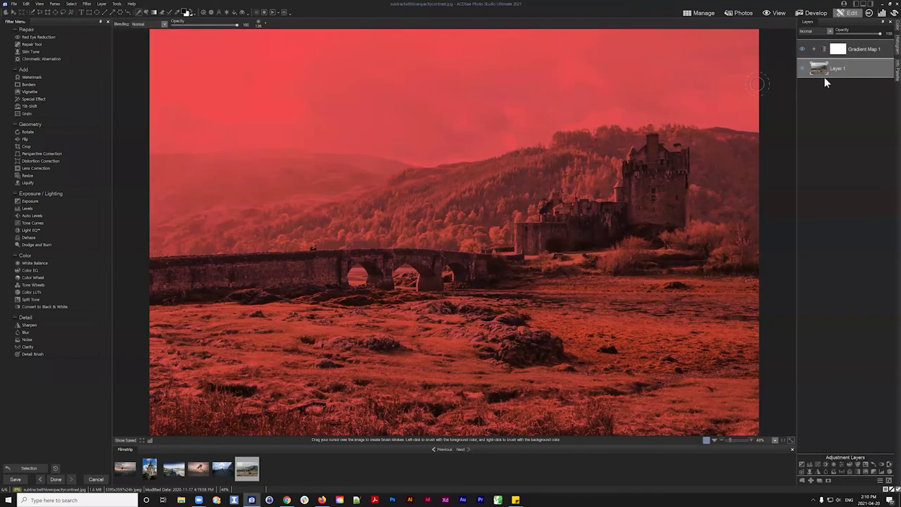
# Duplicate Layer 1 and add a mask to the copy from the active luminosity selection
pyautogui.click(827, 481)
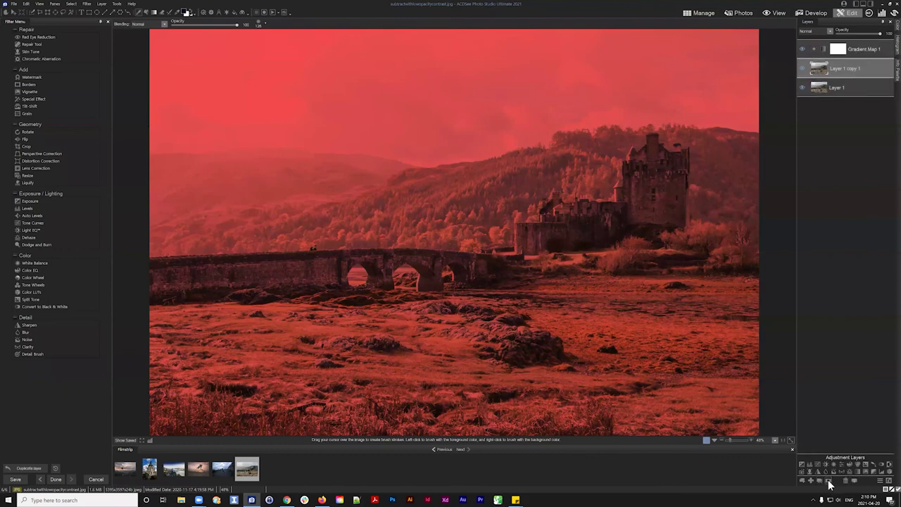
pyautogui.click(828, 481)
pyautogui.rightClick(840, 68)
pyautogui.click(838, 59)
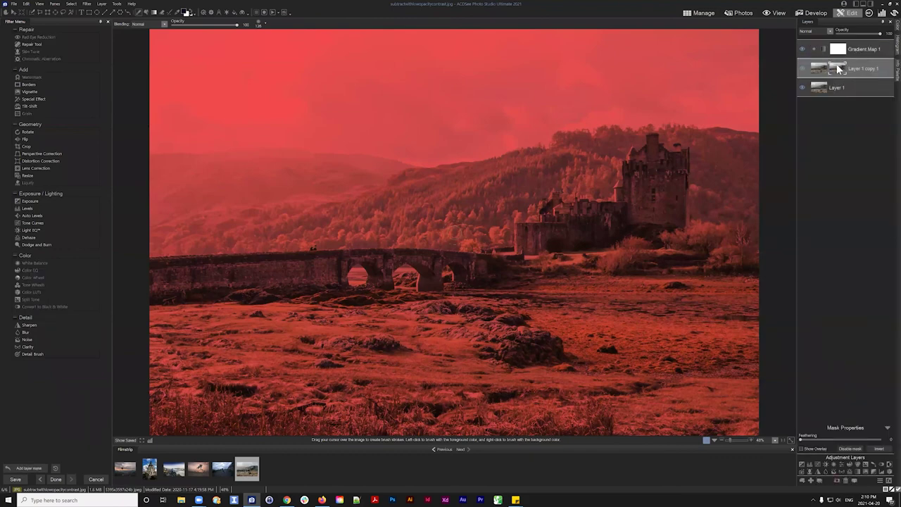
# Copy the luminosity mask of the Layer 1 copy and paste it as the mask of the Gradient Map layer
pyautogui.rightClick(839, 69)
pyautogui.click(825, 96)
pyautogui.rightClick(837, 57)
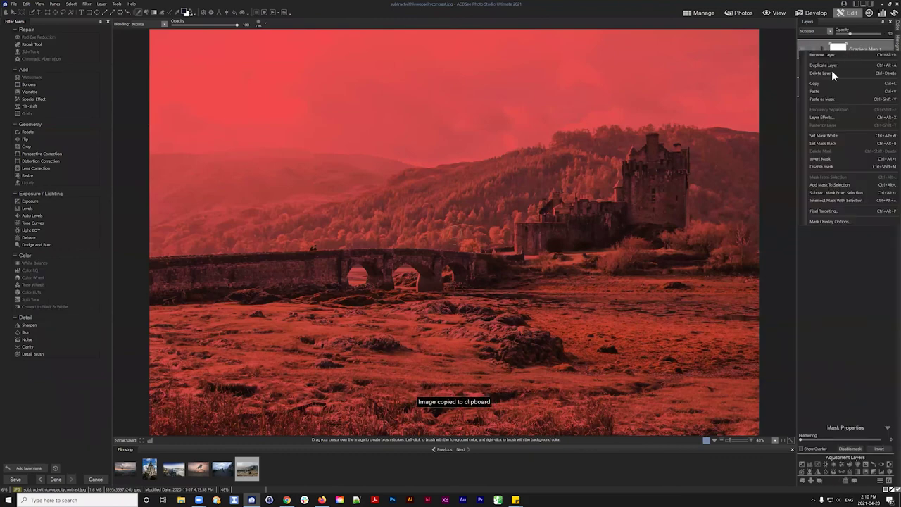
pyautogui.click(827, 99)
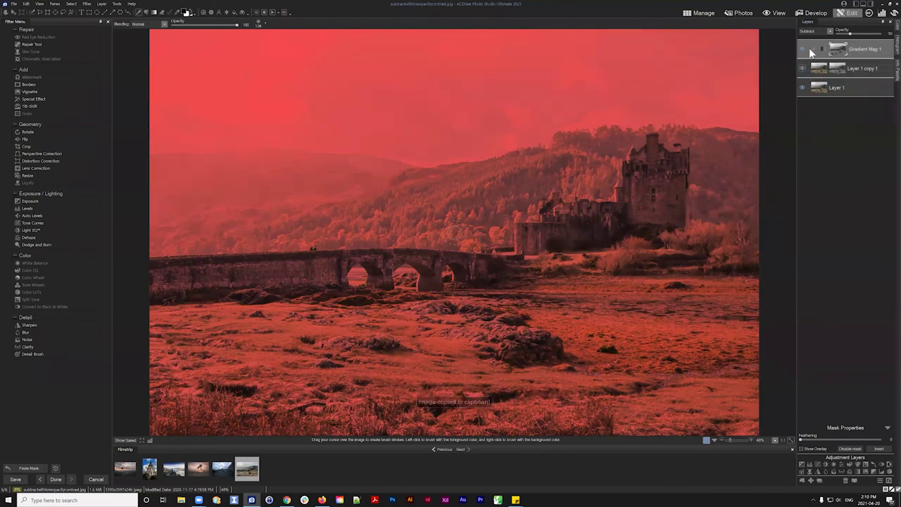
# Clear the luminosity selection and compare the castle photo with the Gradient Map layer hidden and shown
pyautogui.click(71, 4)
pyautogui.click(94, 26)
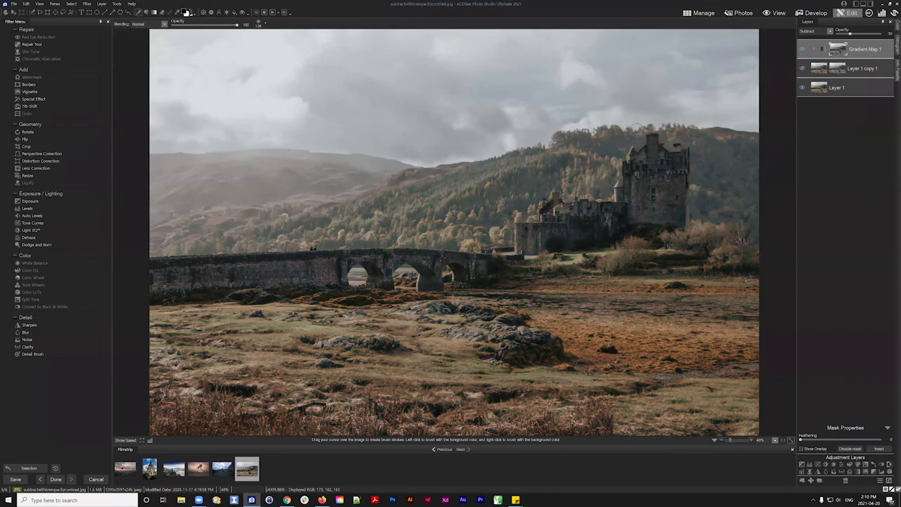
pyautogui.click(801, 46)
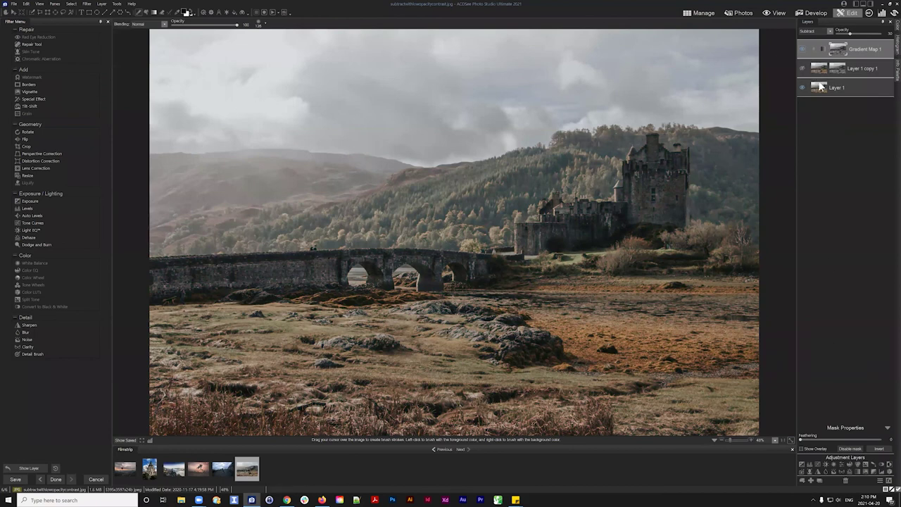
# Set the Gradient Map layer's opacity to 54 and its mask feathering to 100
pyautogui.click(859, 33)
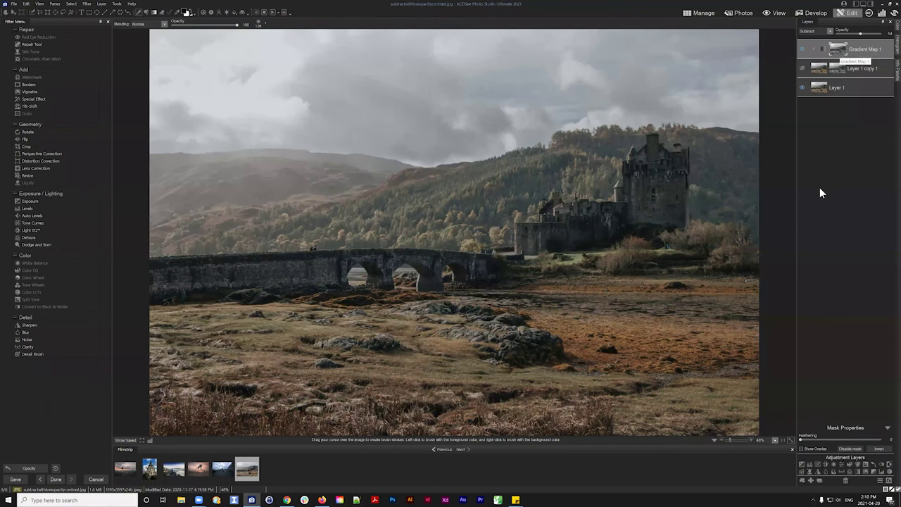
pyautogui.moveTo(808, 440); pyautogui.dragTo(879, 440)
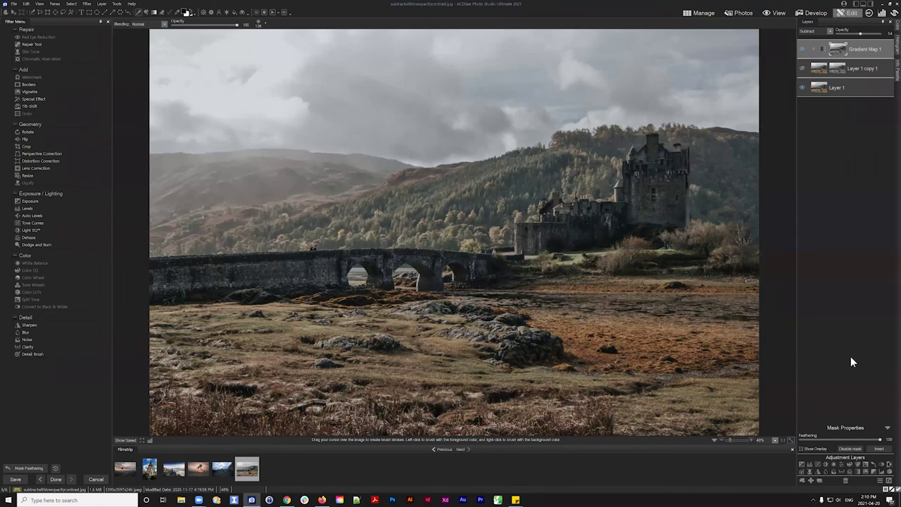
# Add an Exposure adjustment layer above the Gradient Map, with exposure at -0.22 eV and slightly raised contrast, and collapse its settings
pyautogui.click(801, 466)
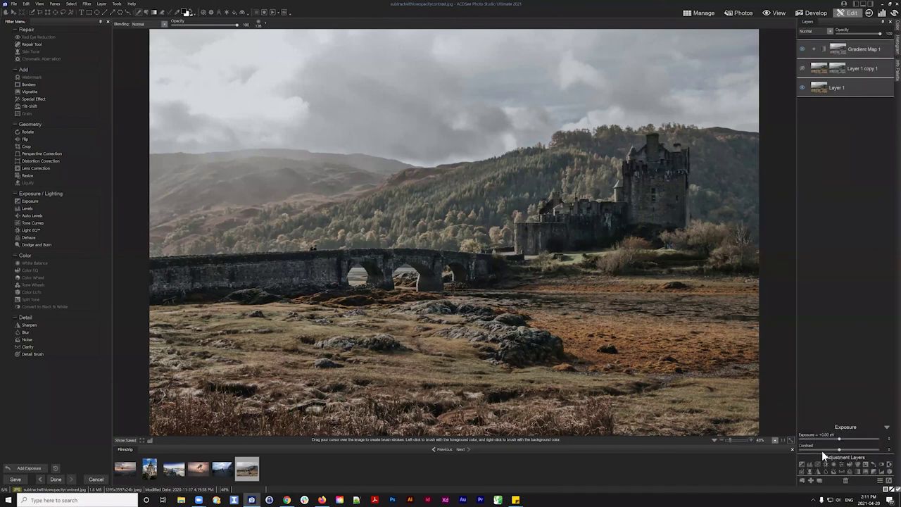
pyautogui.click(849, 448)
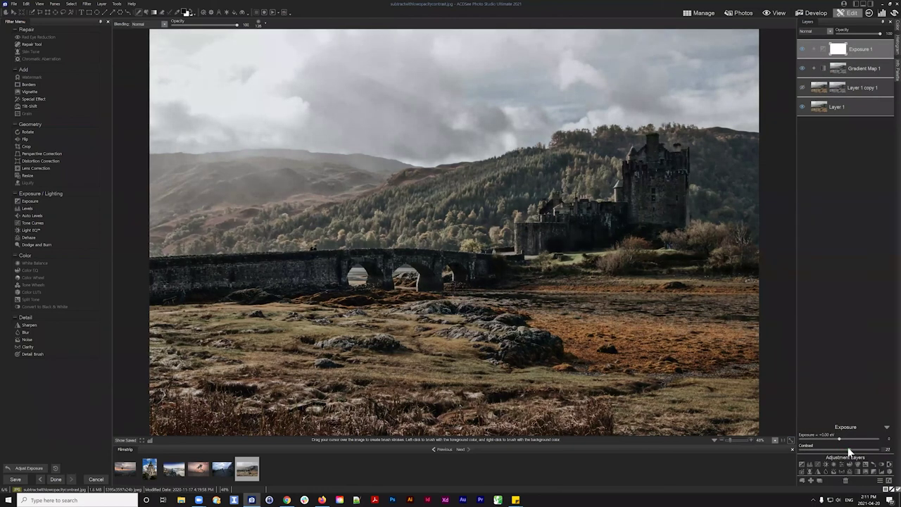
pyautogui.click(836, 437)
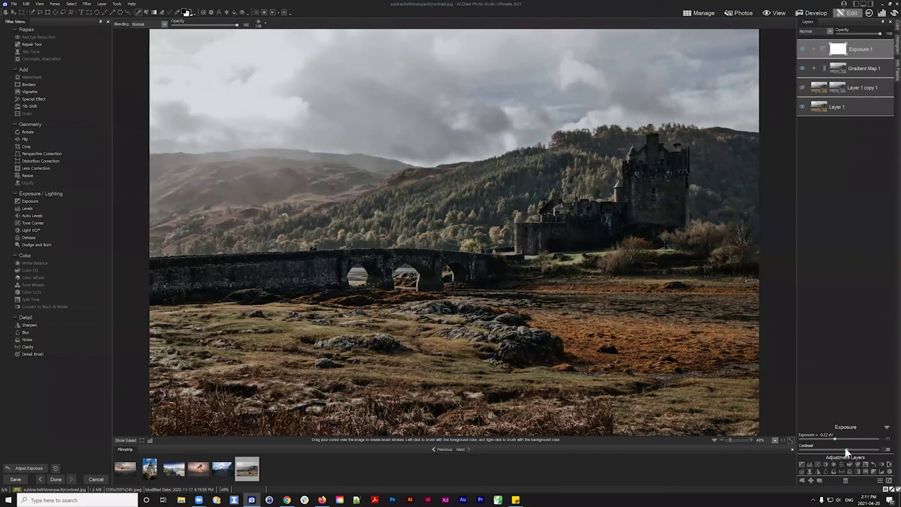
pyautogui.moveTo(845, 448); pyautogui.dragTo(843, 448)
pyautogui.click(887, 426)
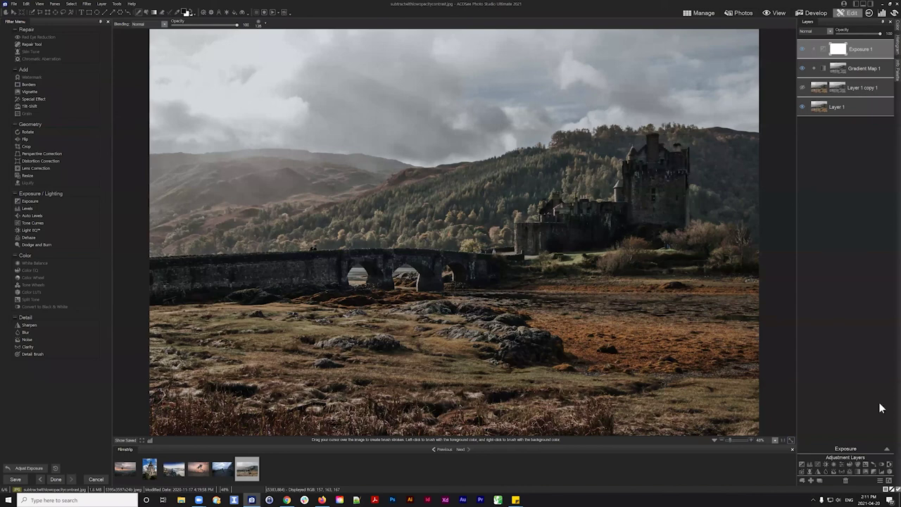
pyautogui.click(871, 498)
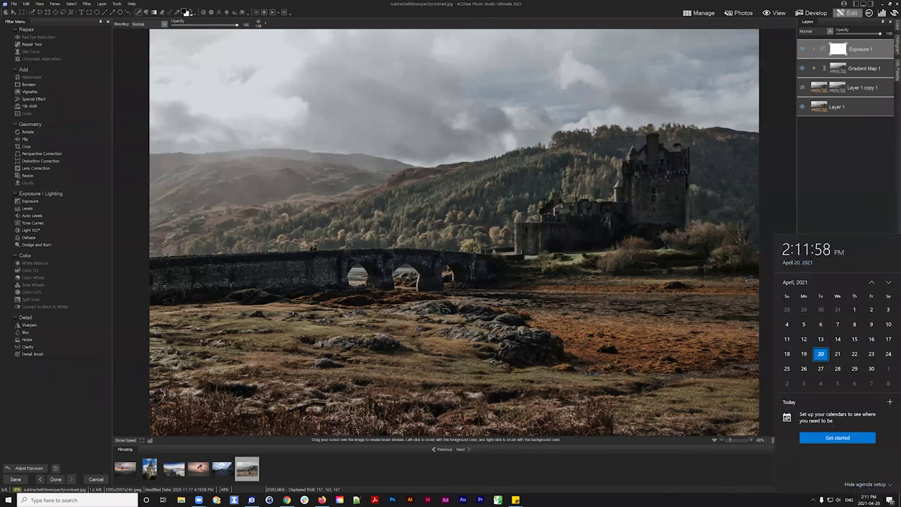
pyautogui.press('Escape')
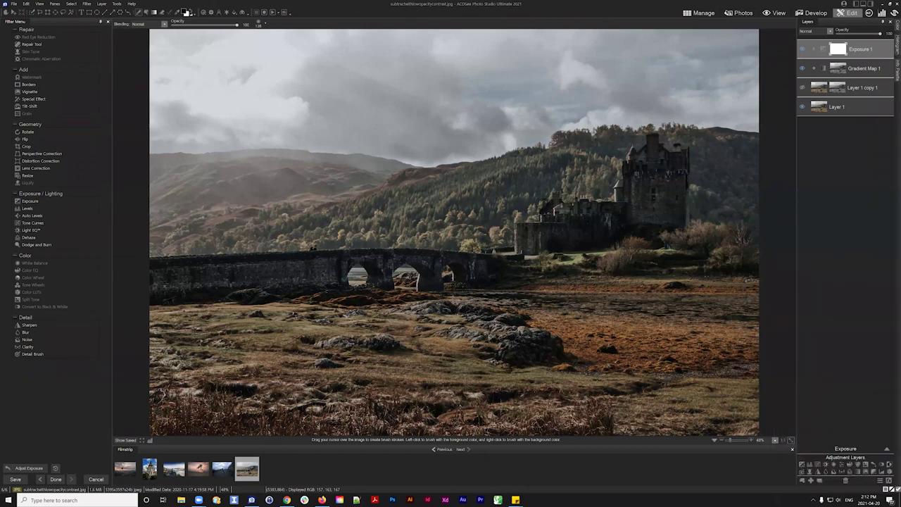